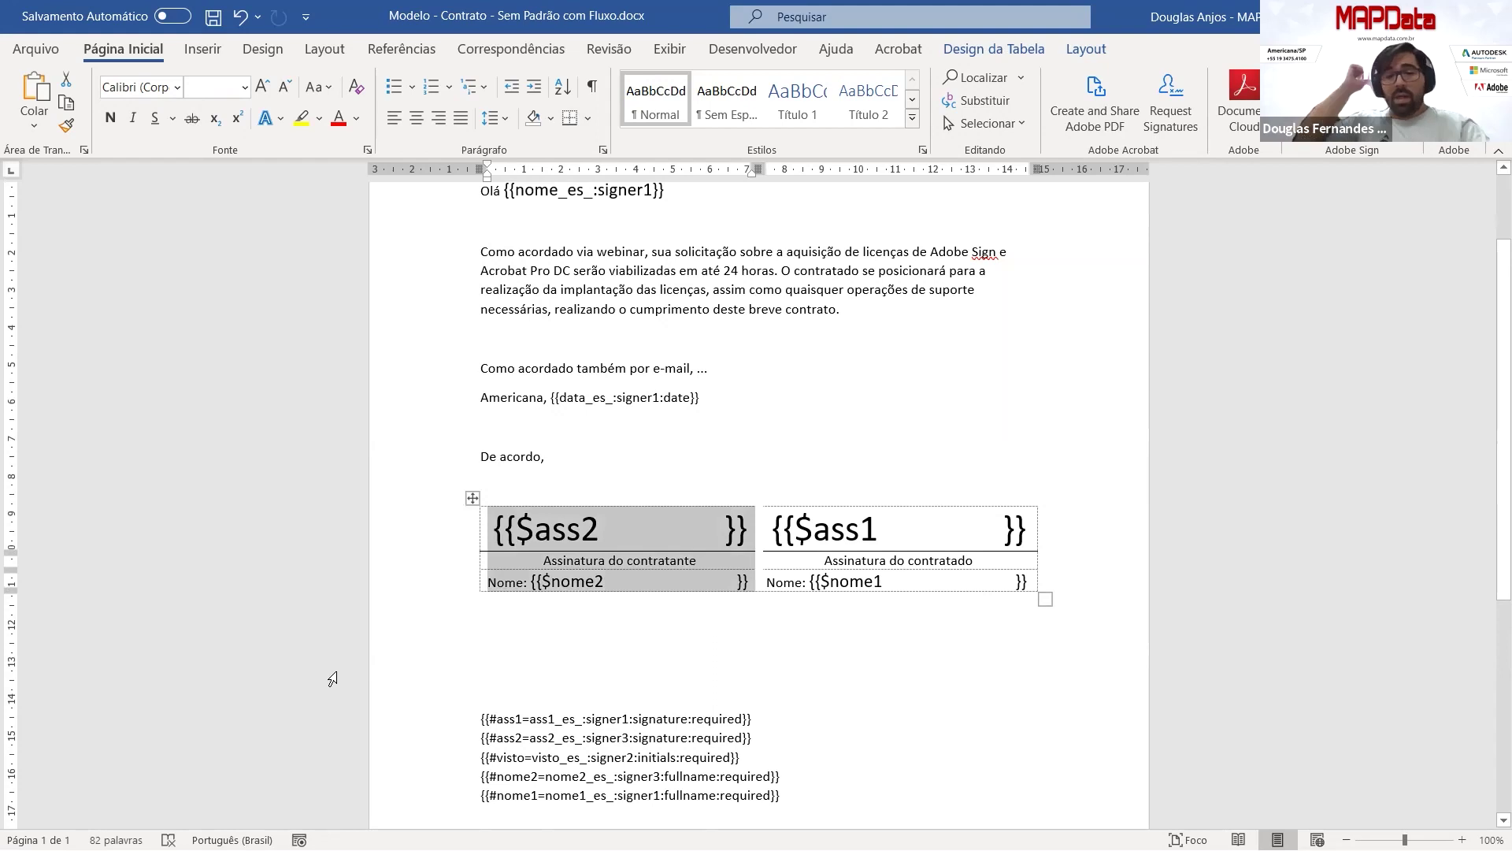
- Confirm the ass2 signature tag maps to signer3 and review the contract text down to 'De acordo,'
click(444, 744)
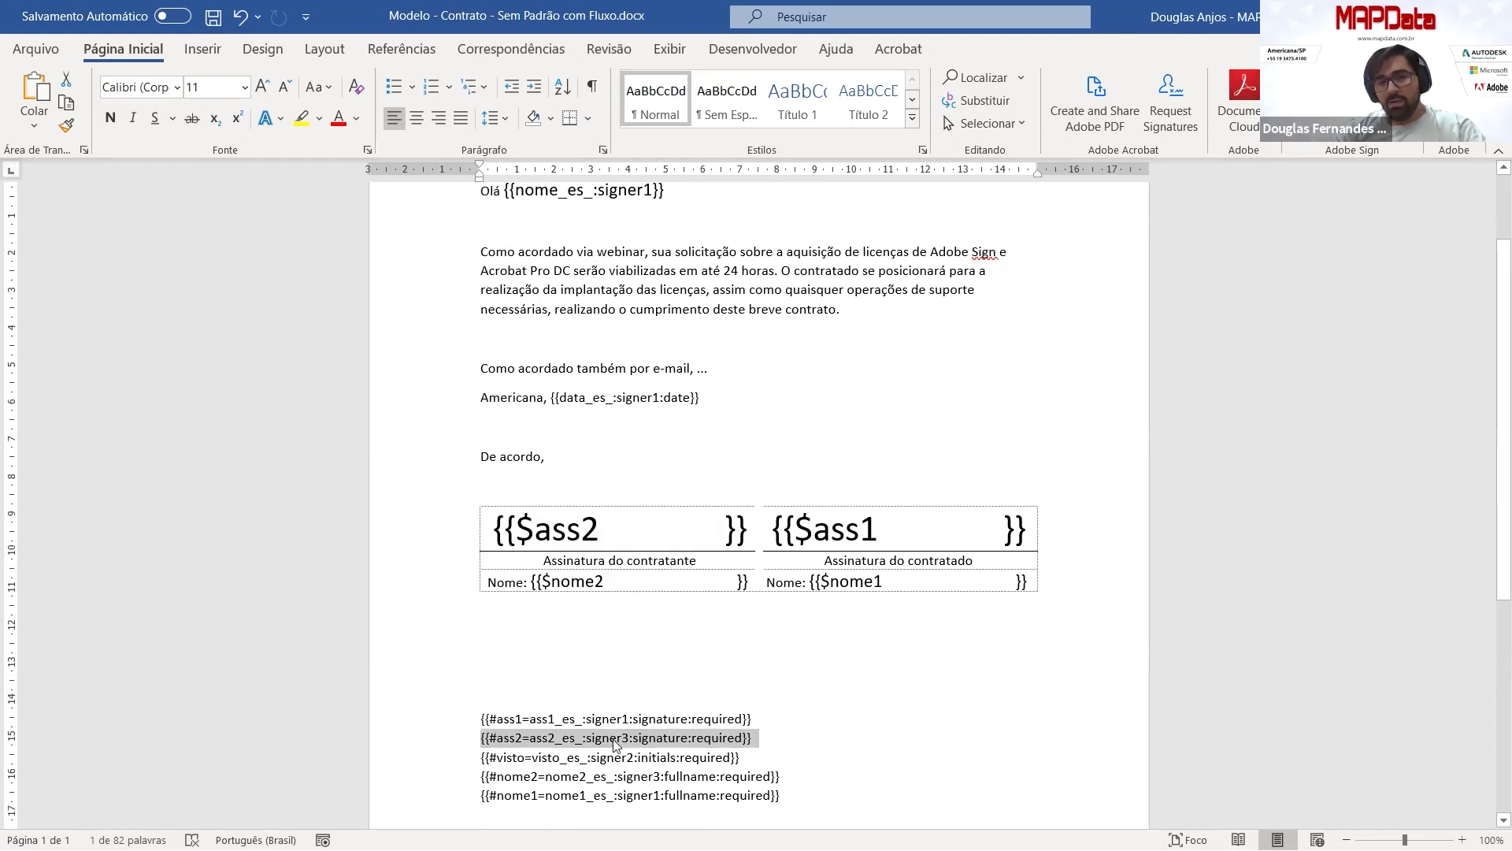
click(609, 739)
drag(587, 738, 632, 738)
click(631, 738)
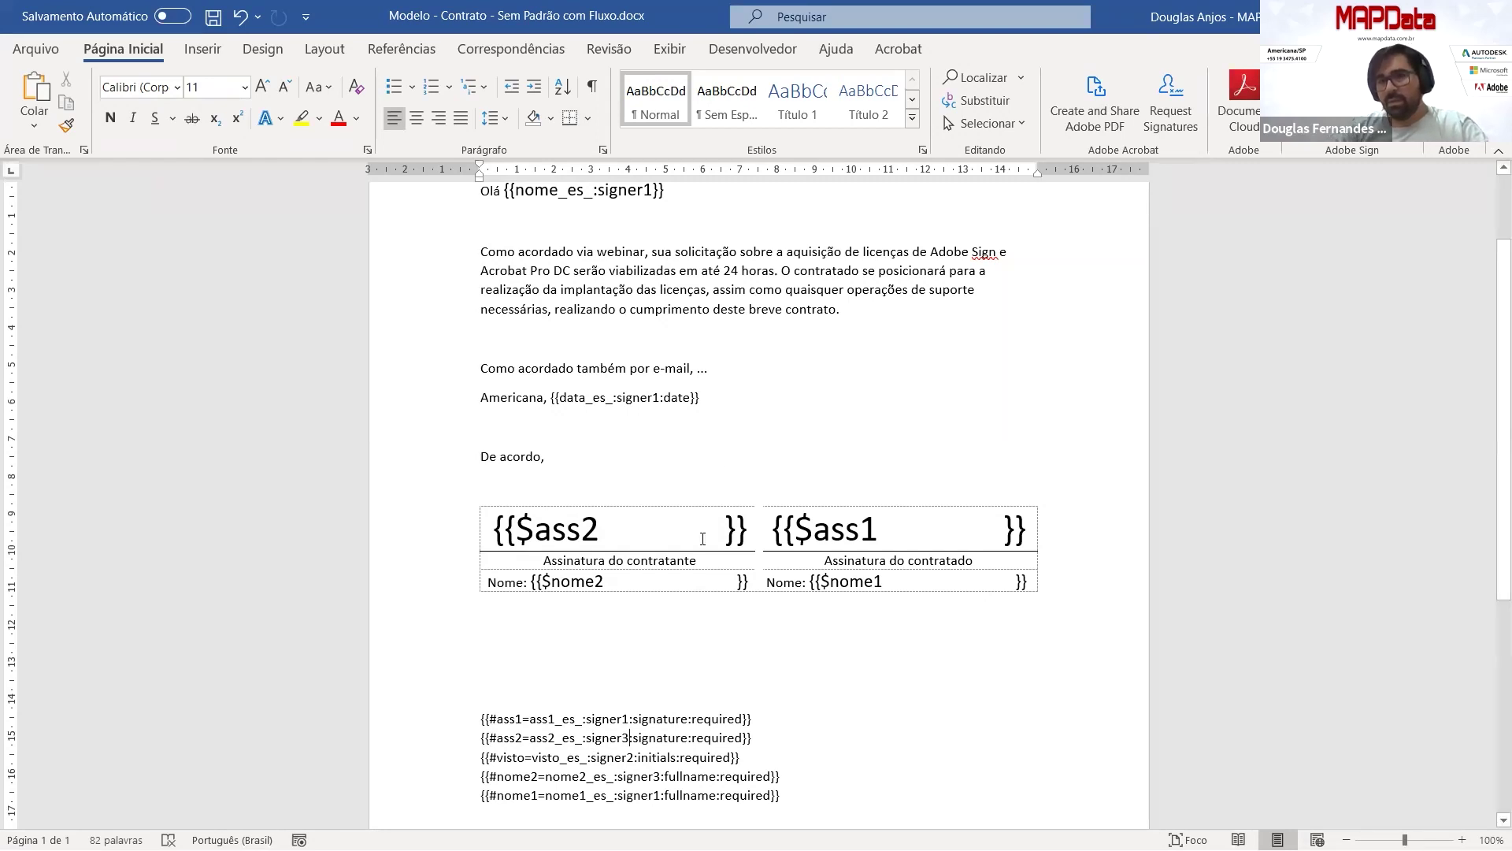
double_click(418, 284)
click(429, 397)
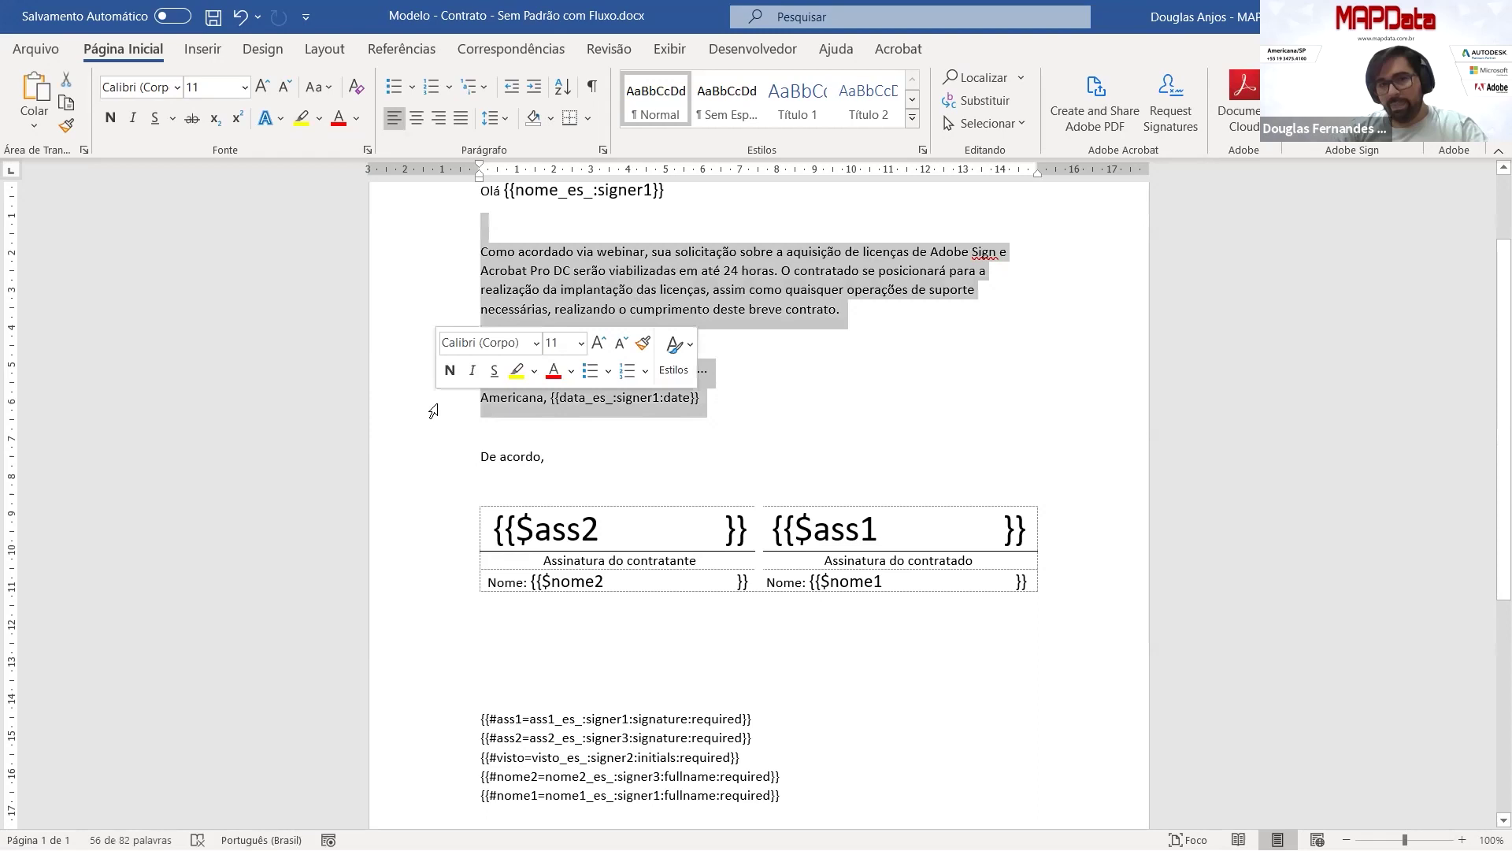
click(863, 472)
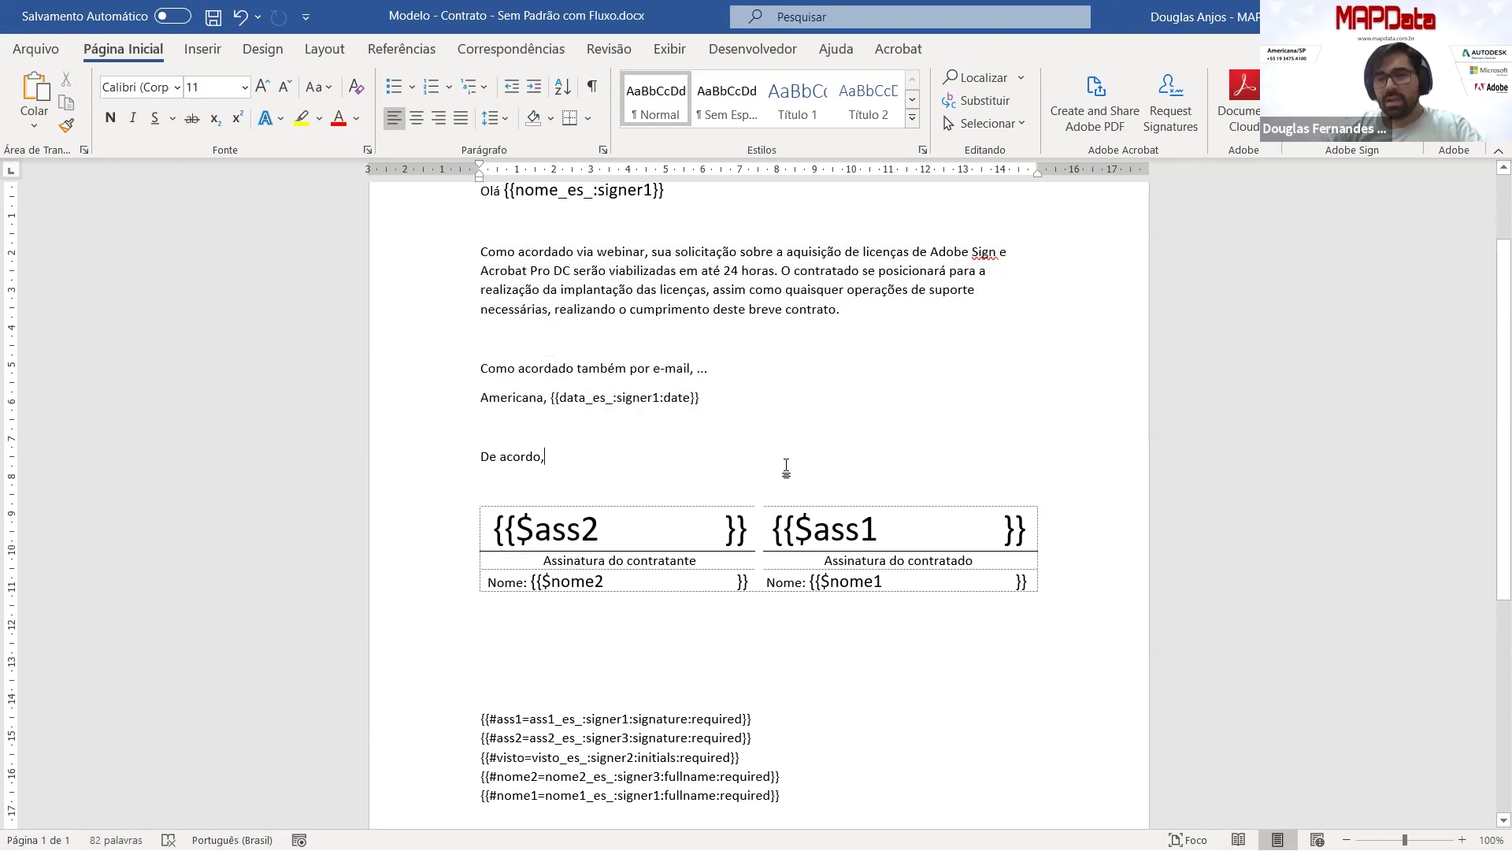
- Open 'Modelo - Contrato - Com padrão e fluxo.docx' from the webinar folder, then return to Adobe Sign
key(alt+Tab)
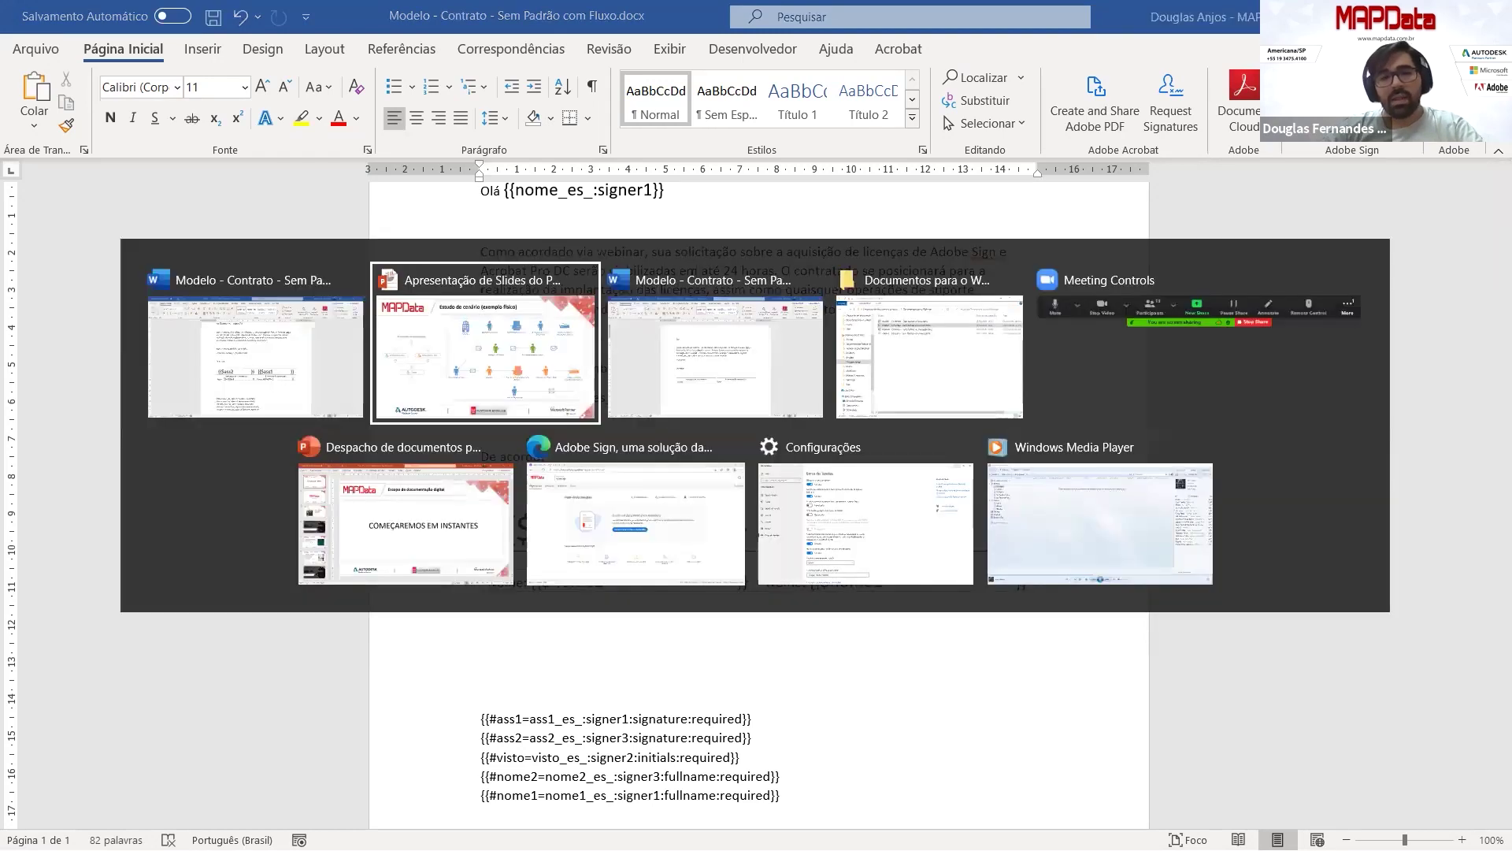
key(alt+Tab)
key(alt+Tab)
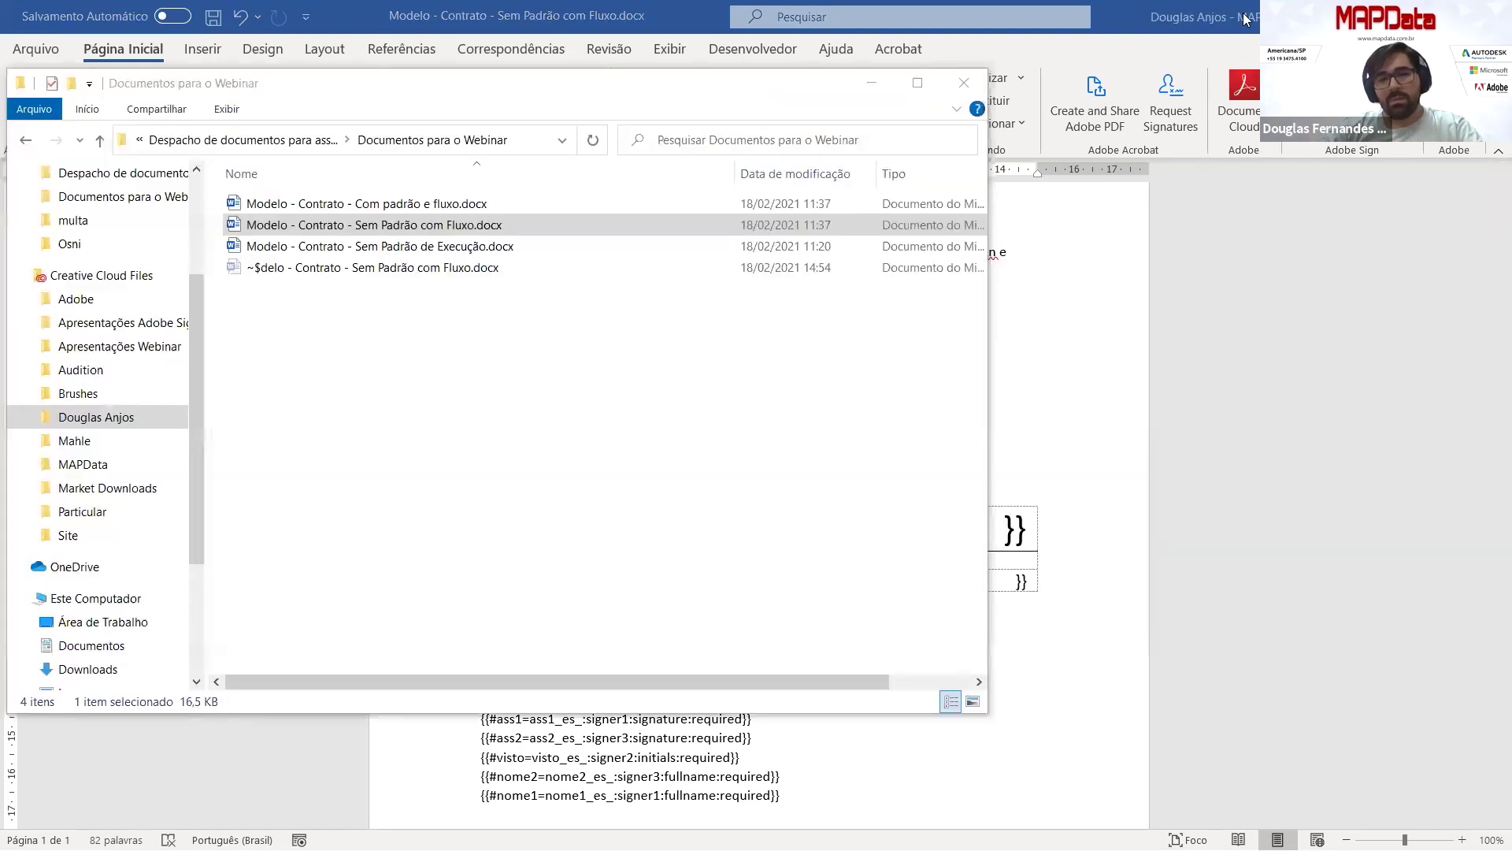
click(379, 207)
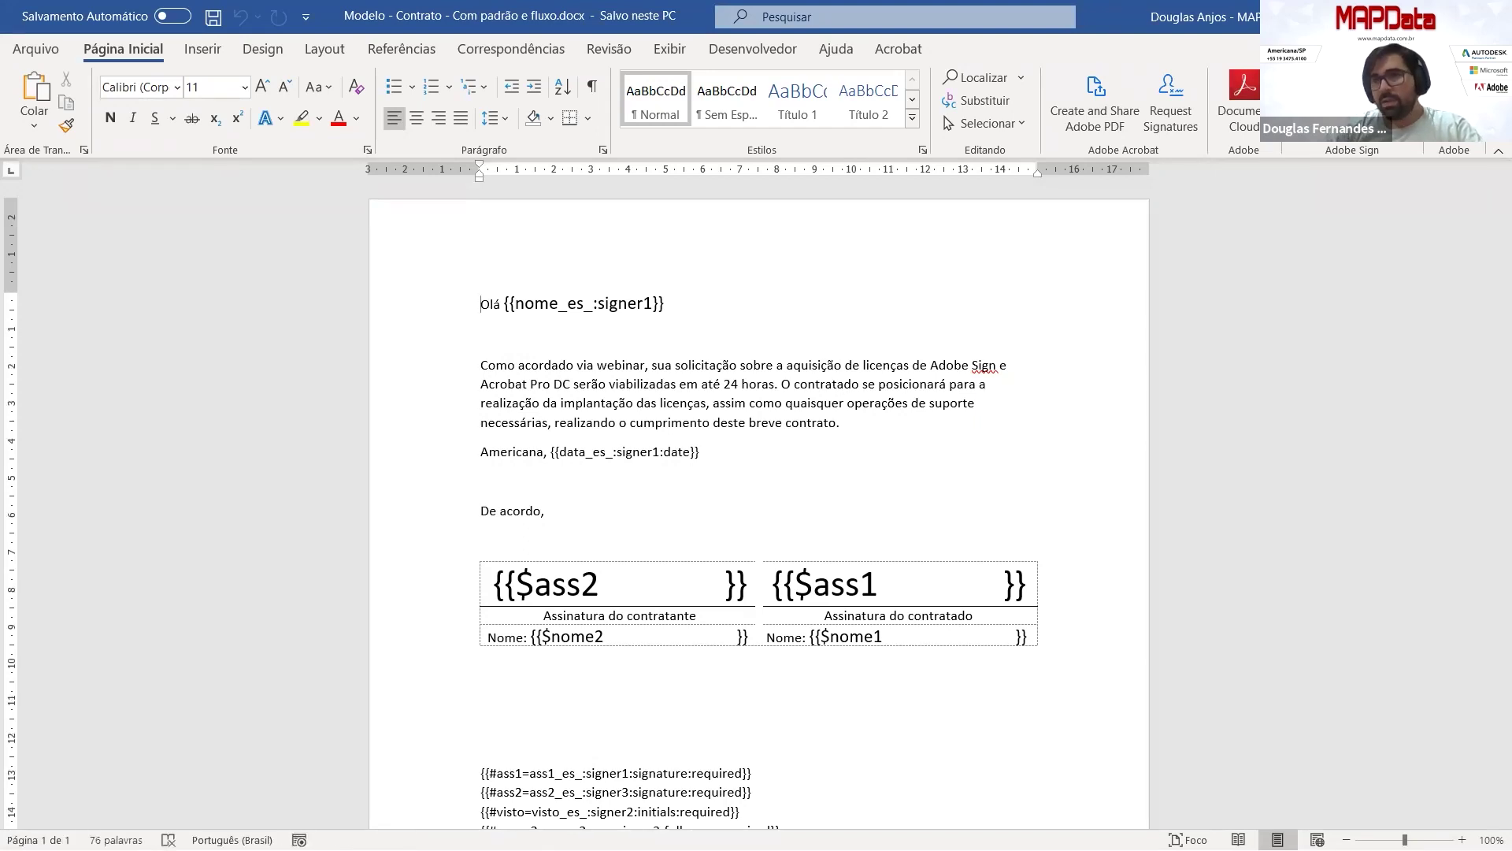
key(alt+Tab)
key(alt+Tab)
key(alt+Tab)
key(alt+Tab)
key(alt+Tab)
key(alt+Tab)
key(alt+Tab)
key(alt+Tab)
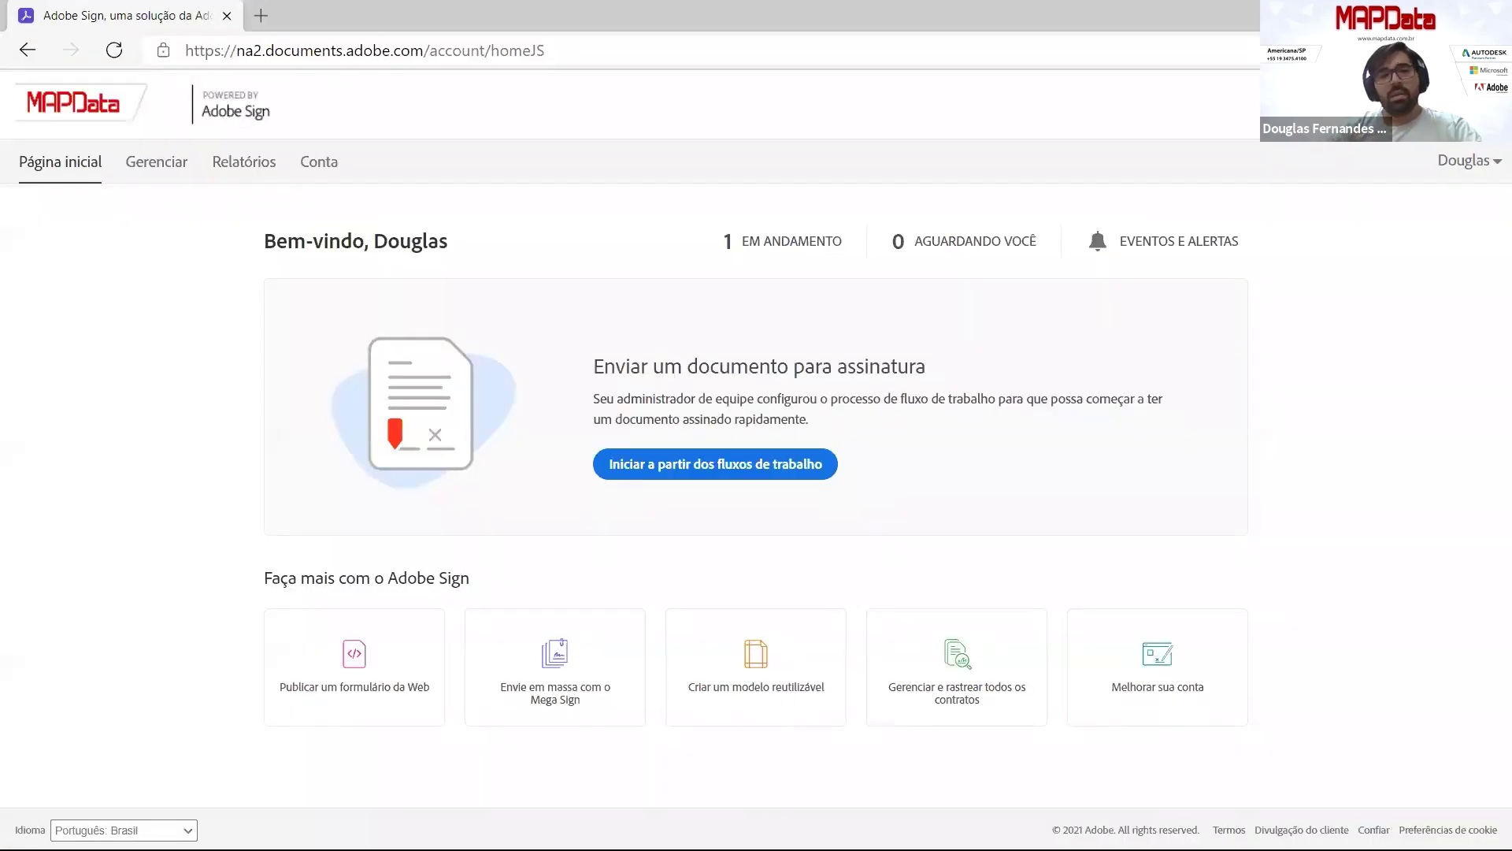
- Open the 'Modelo - Contrato - Com padrão e fluxo' template for editing from Gerenciar's Modelos list
click(146, 185)
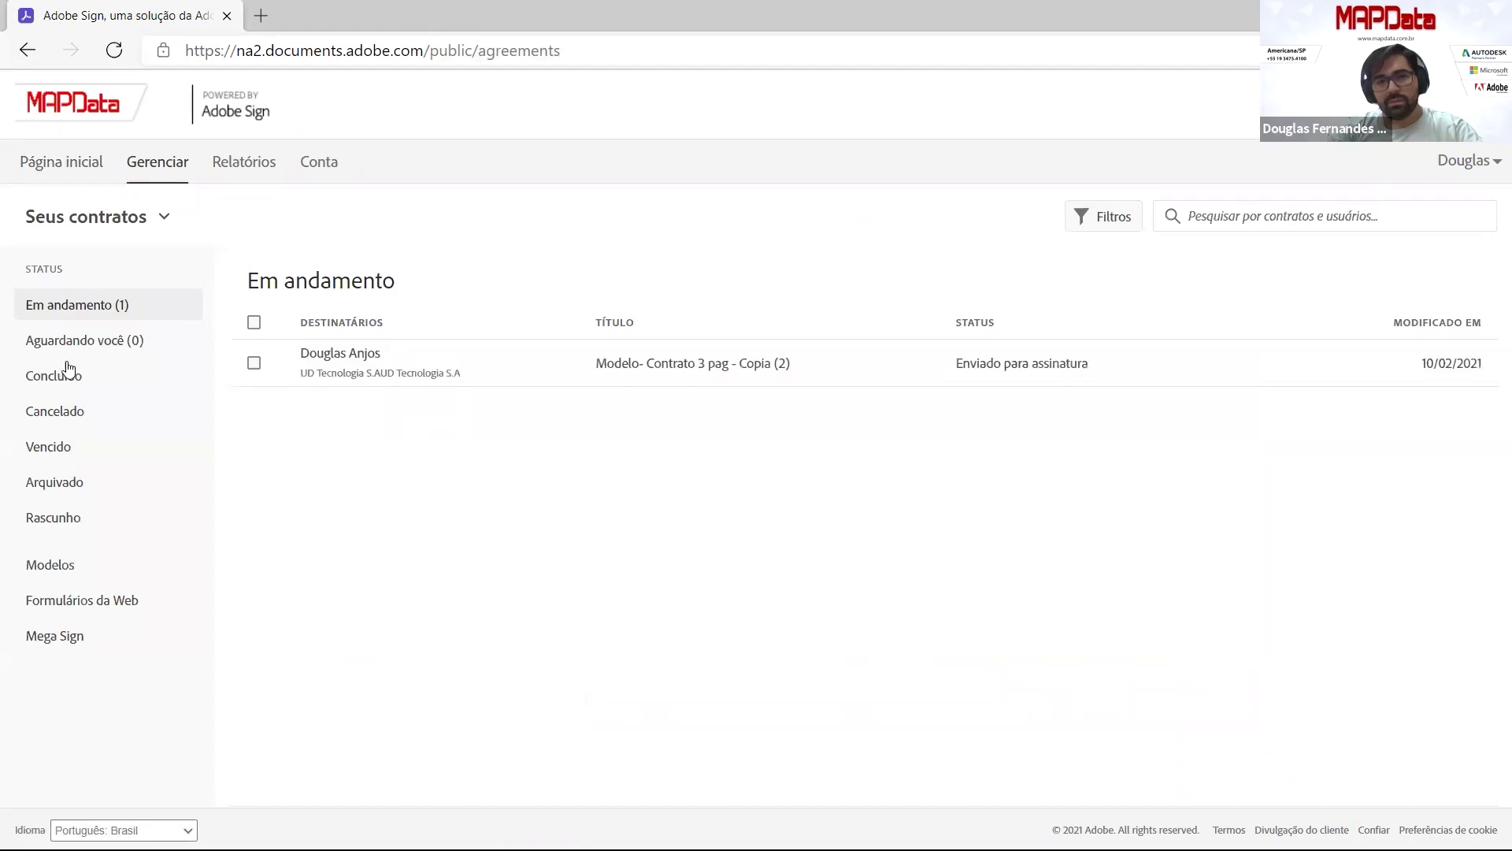
click(63, 568)
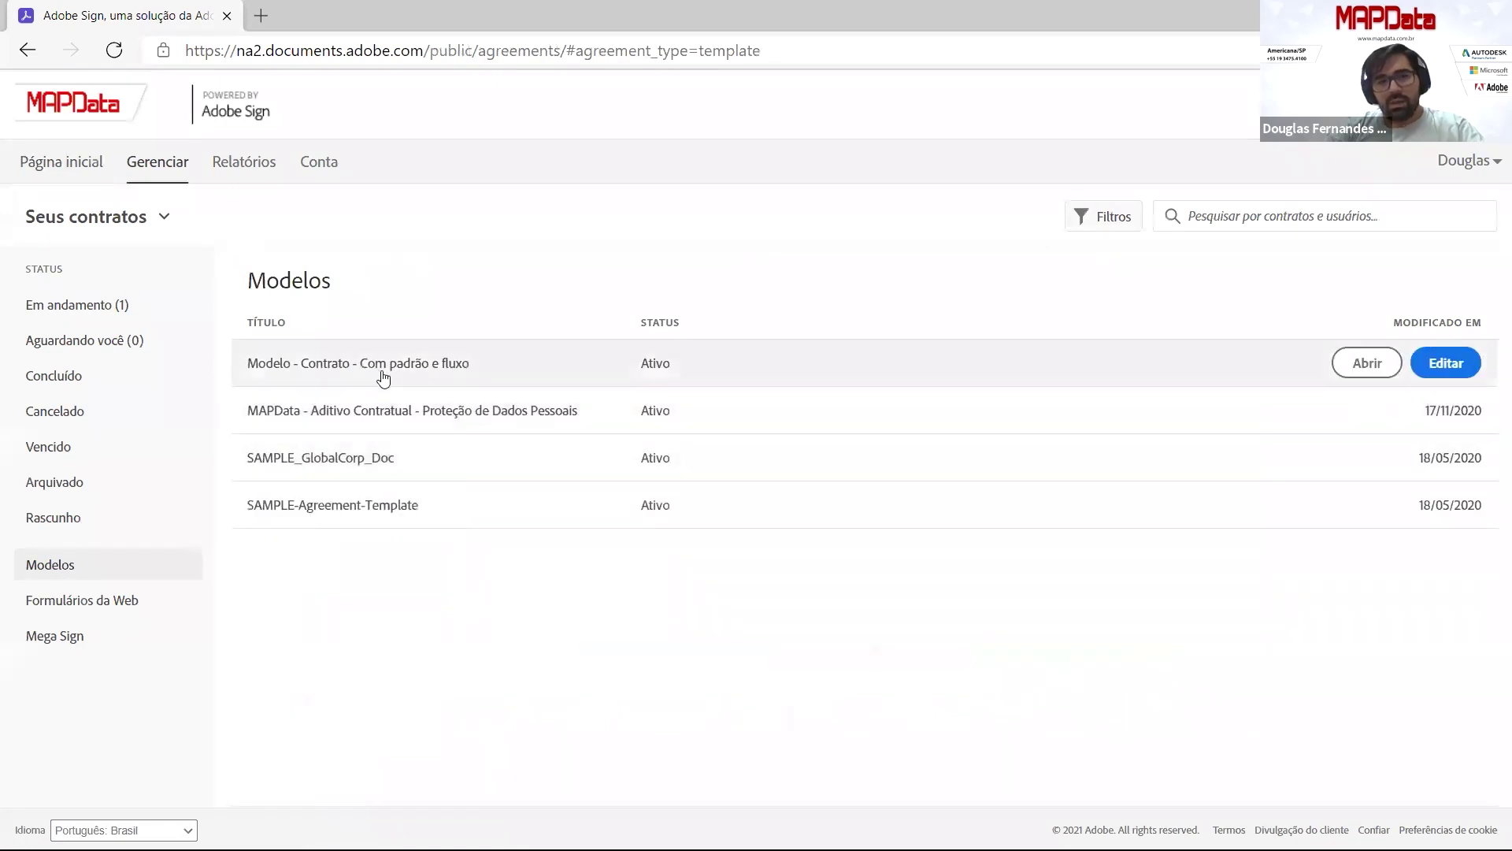
click(383, 379)
click(1157, 364)
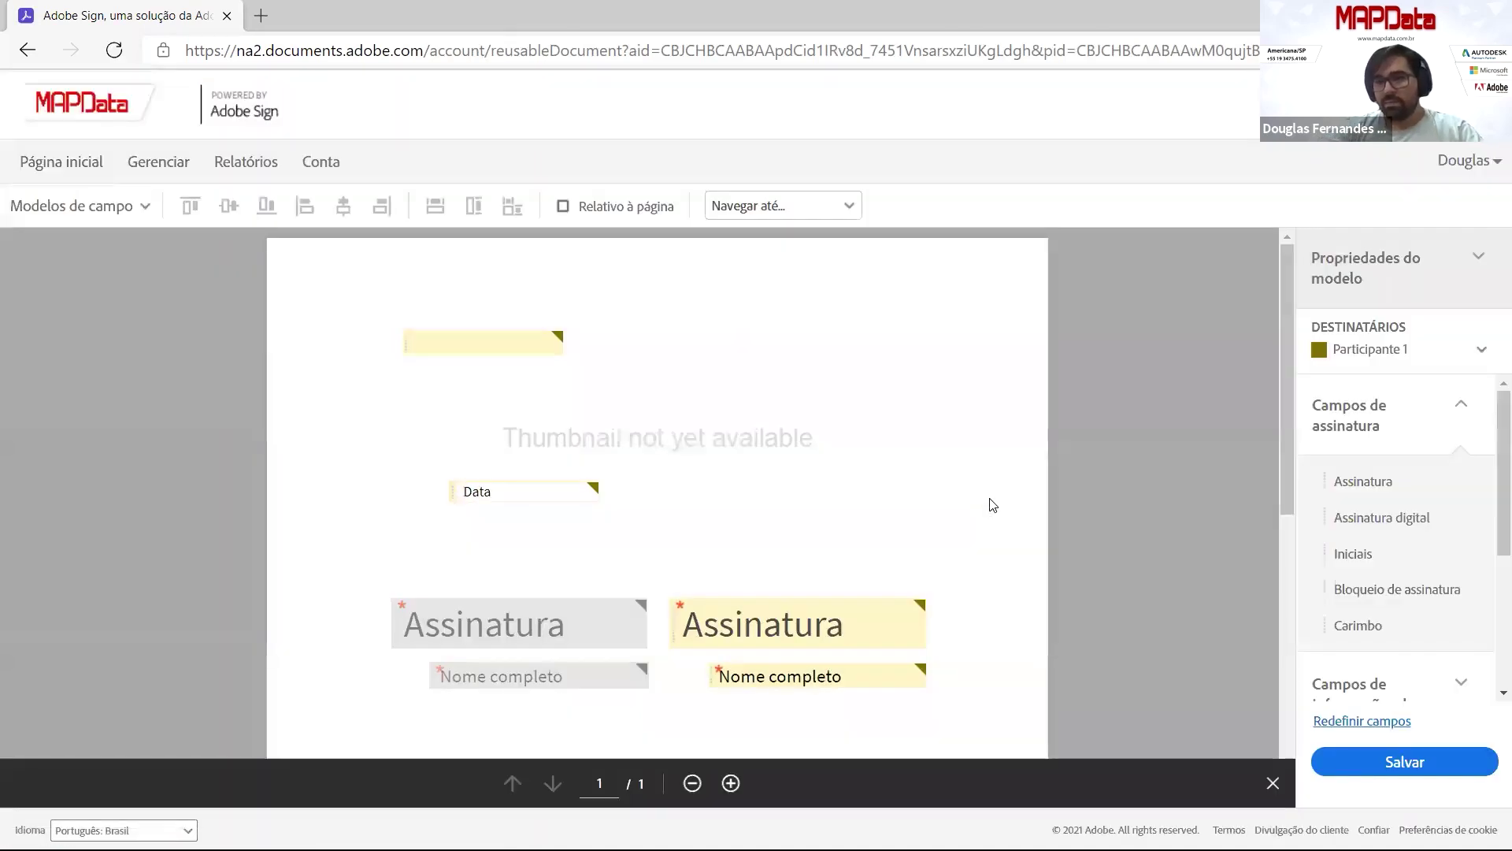
- Multi-select template fields with Ctrl and assign them to Participante 2
scroll(529, 423, down, 2)
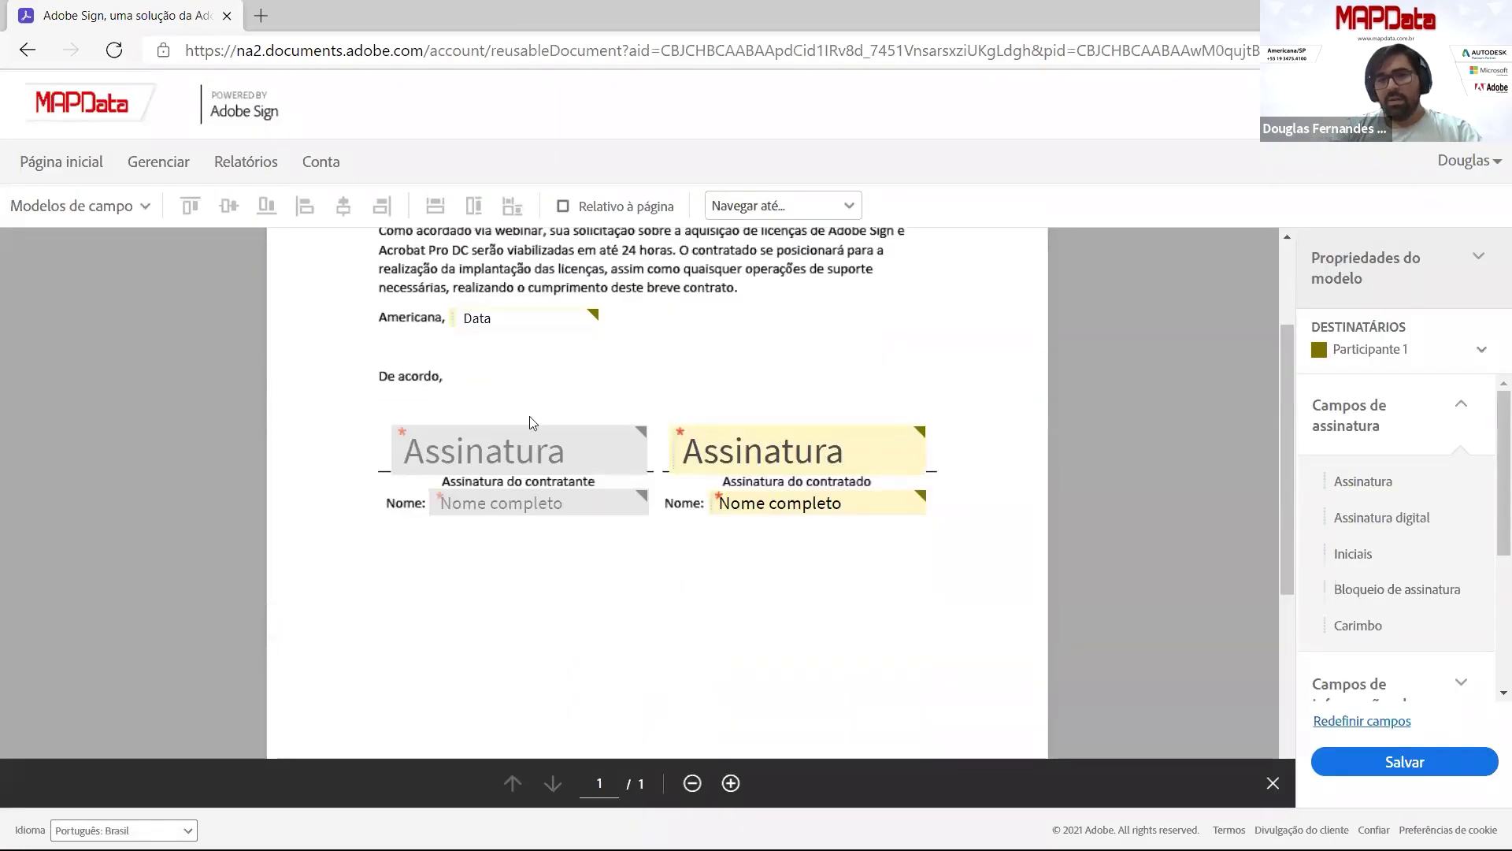
scroll(583, 533, down, 3)
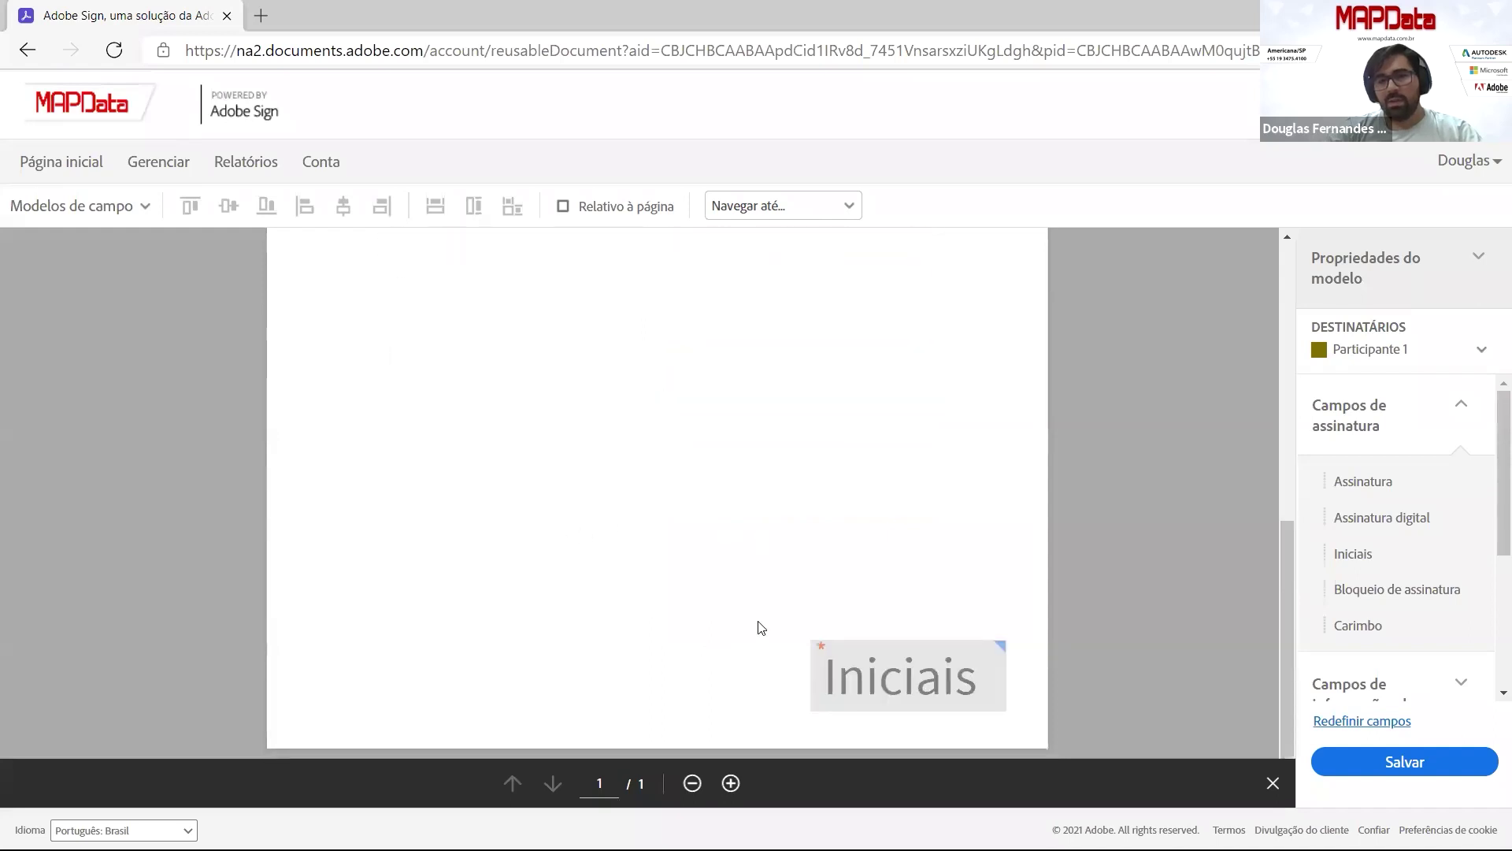
scroll(651, 469, up, 3)
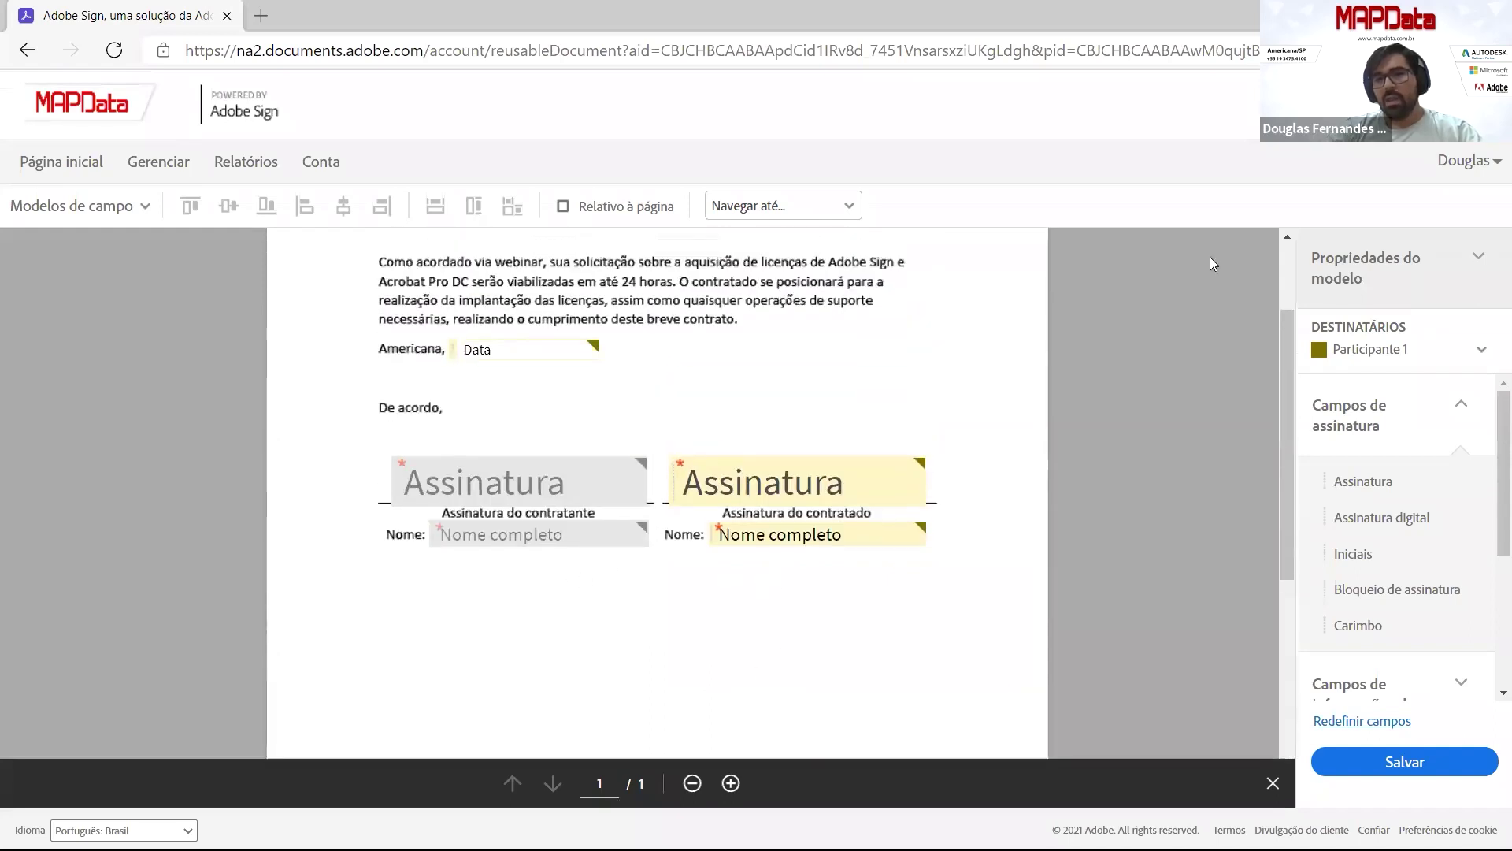
scroll(1229, 260, up, 2)
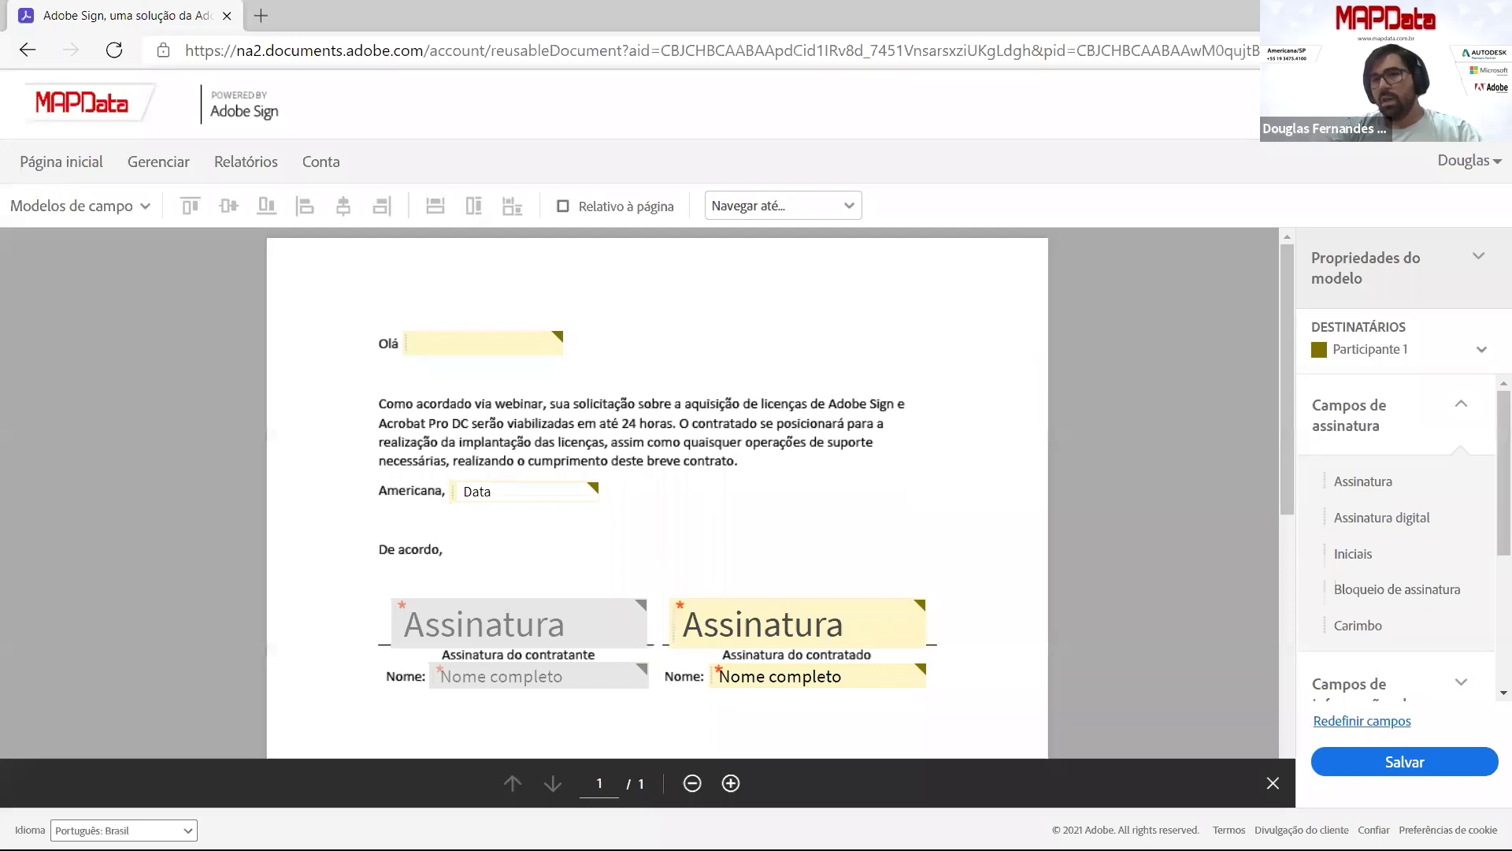
key(ctrl)
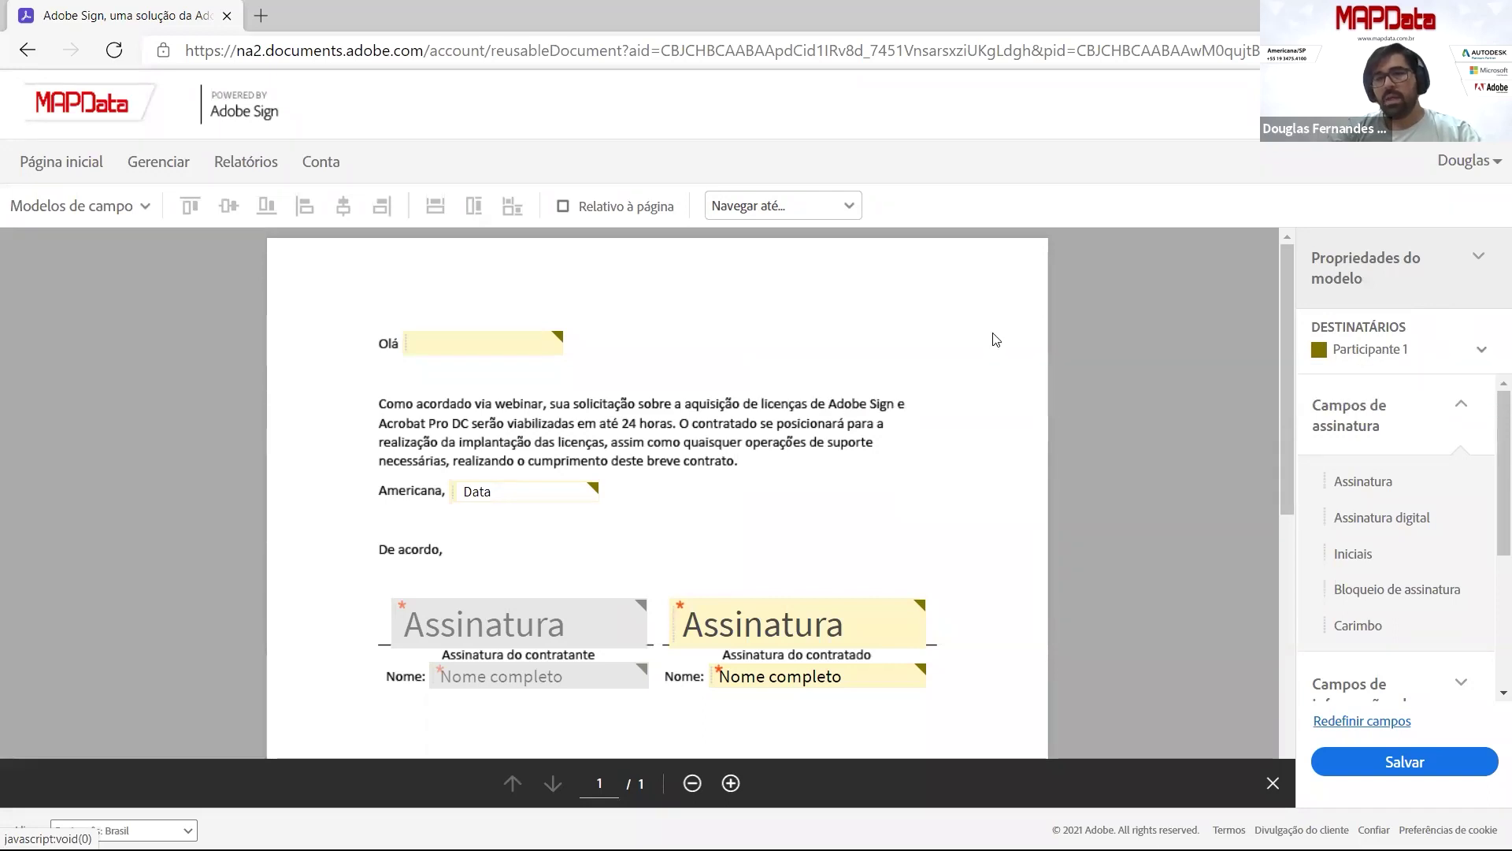
scroll(504, 283, down, 1)
key(ctrl)
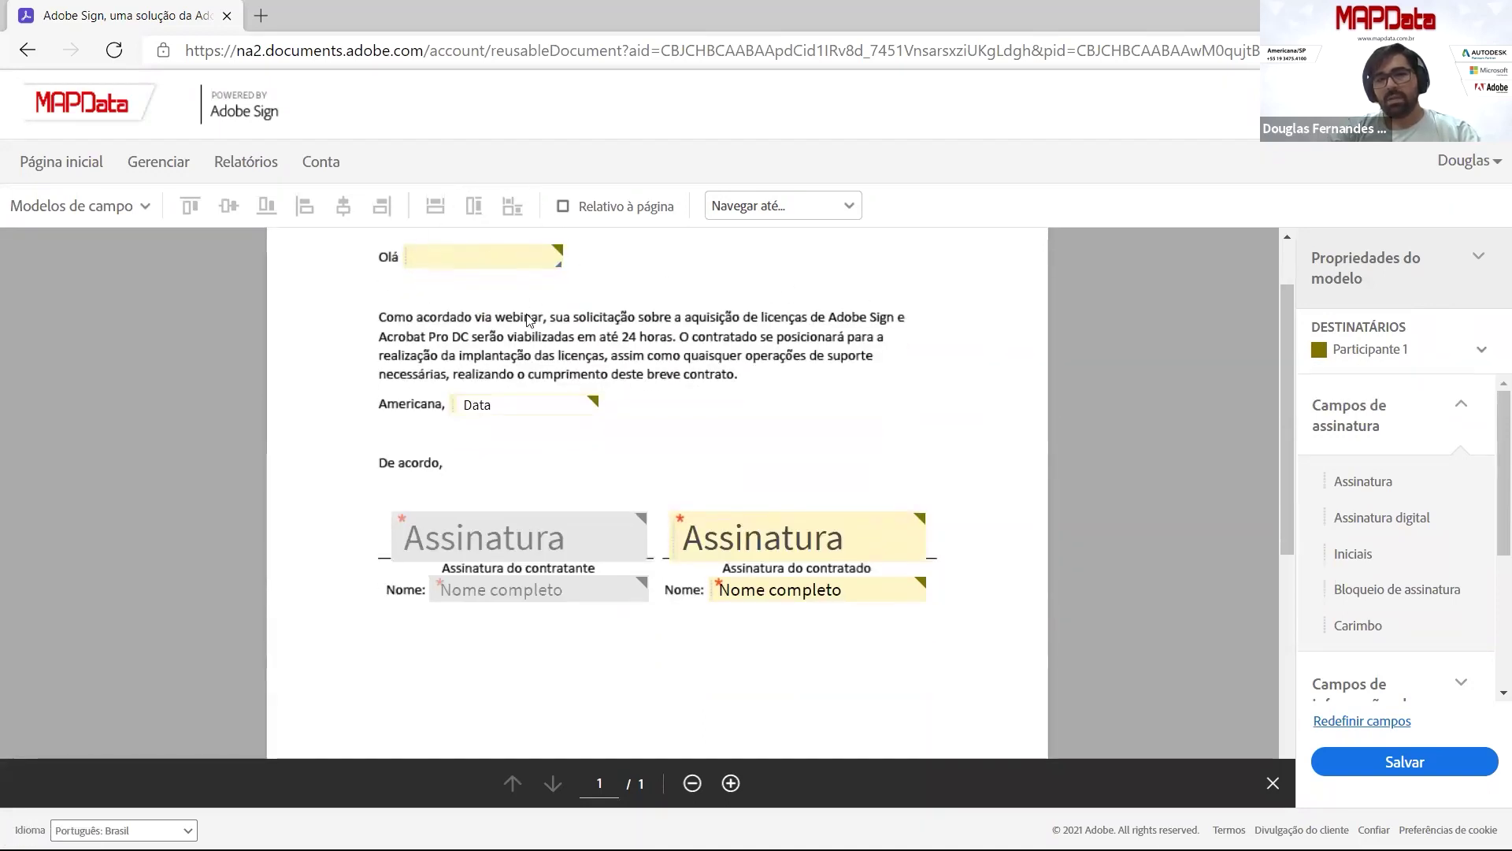
key(ctrl)
key(ctrl)
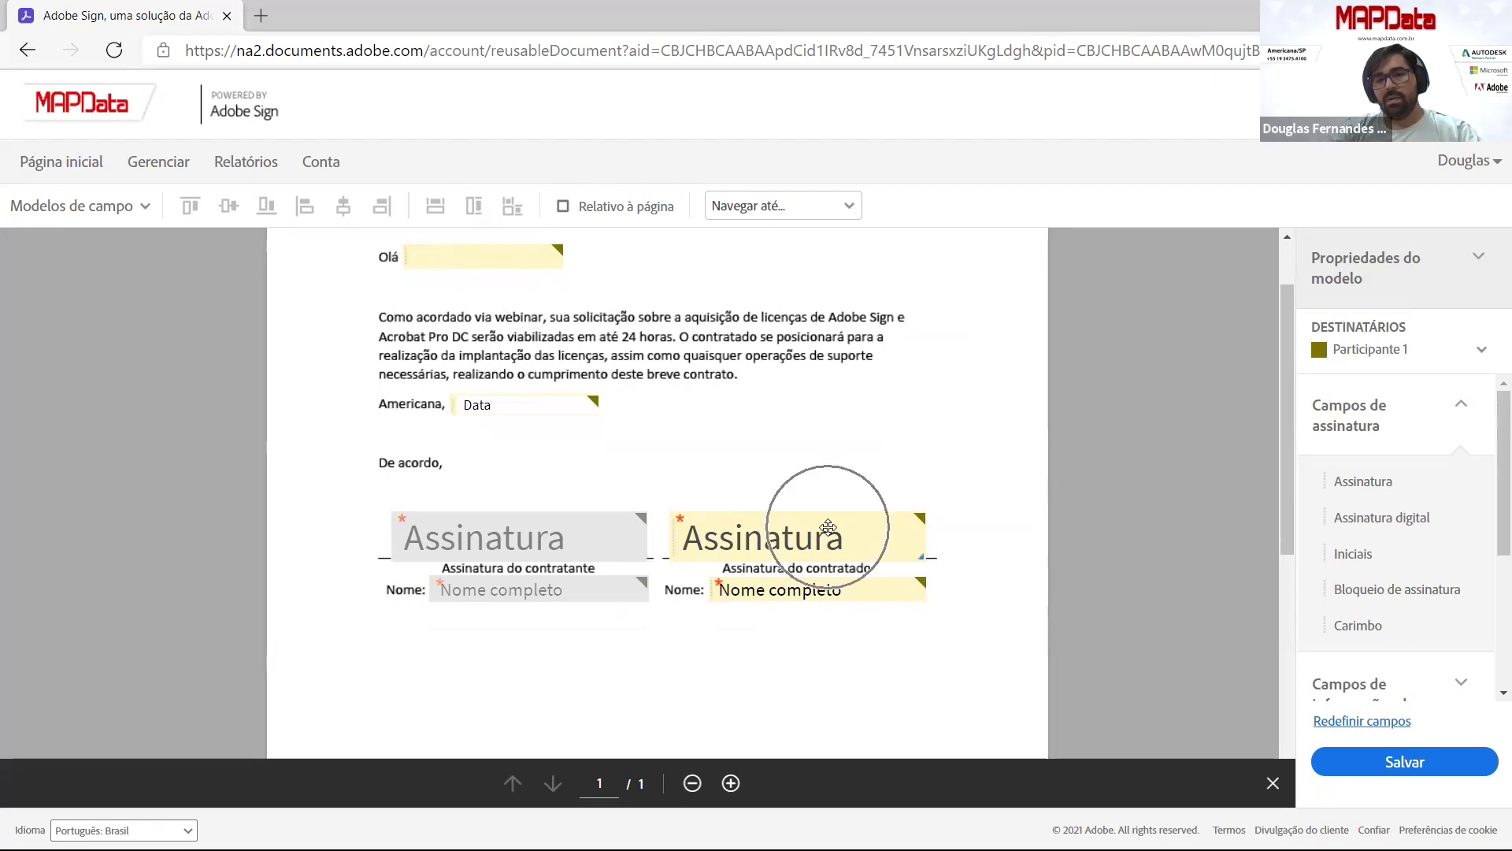
key(ctrl)
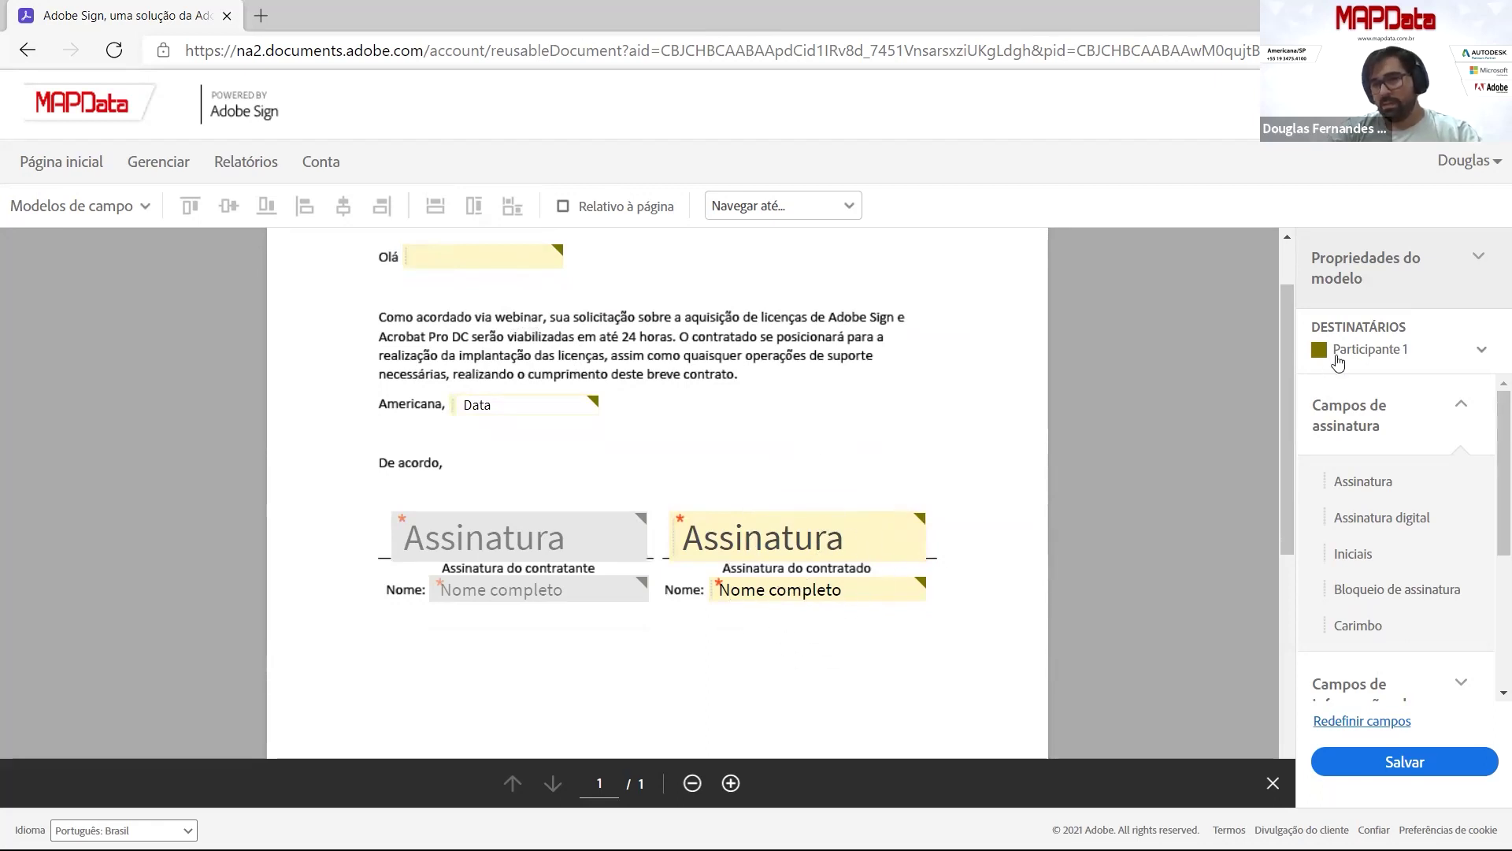
click(1393, 350)
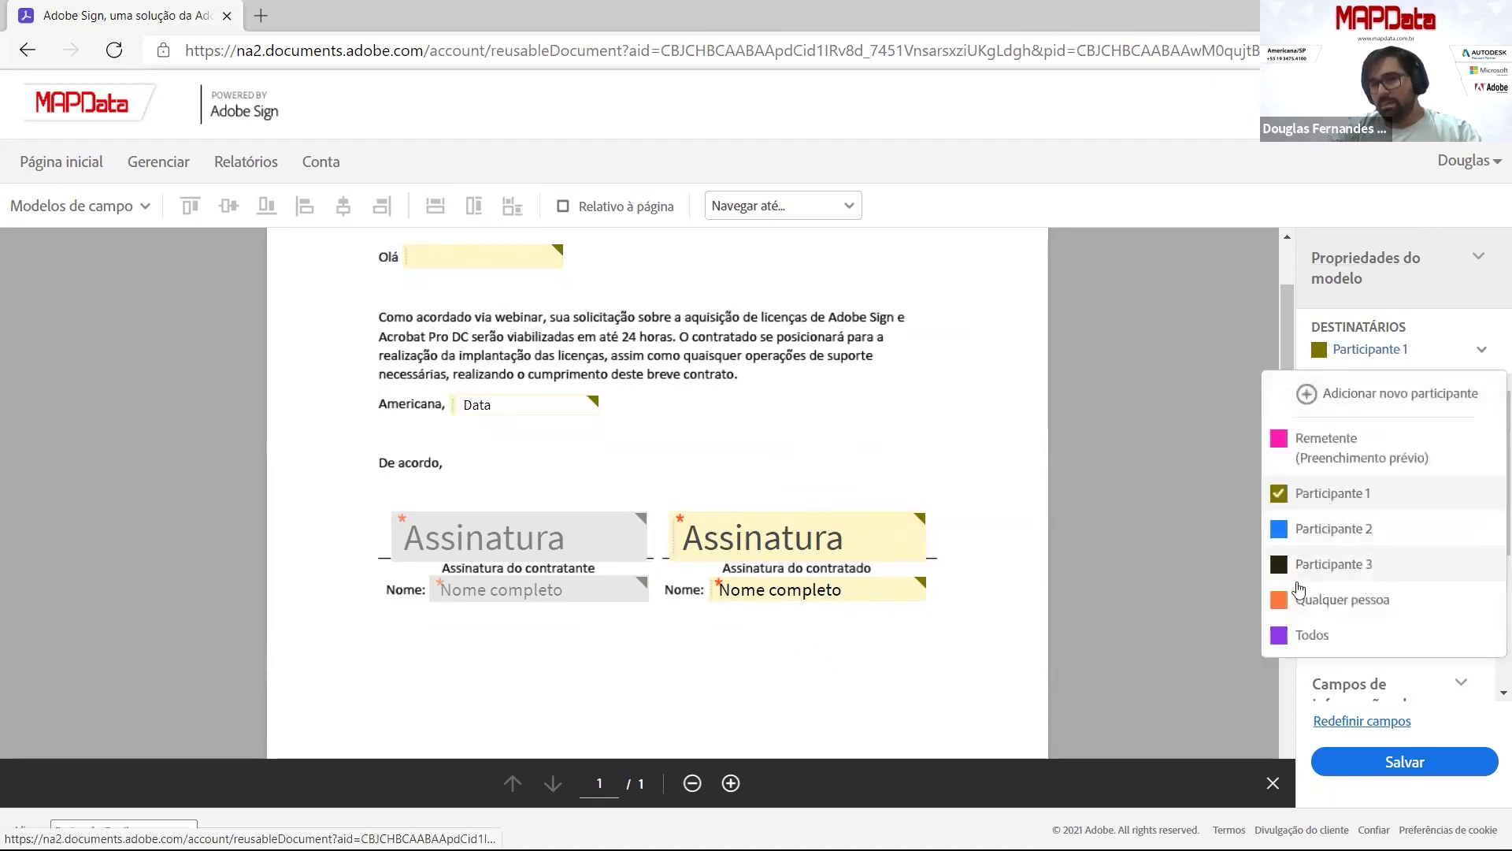
click(1358, 527)
scroll(928, 506, down, 10)
key(ctrl)
key(ctrl)
key(ctrl)
scroll(859, 638, up, 3)
scroll(868, 626, up, 1)
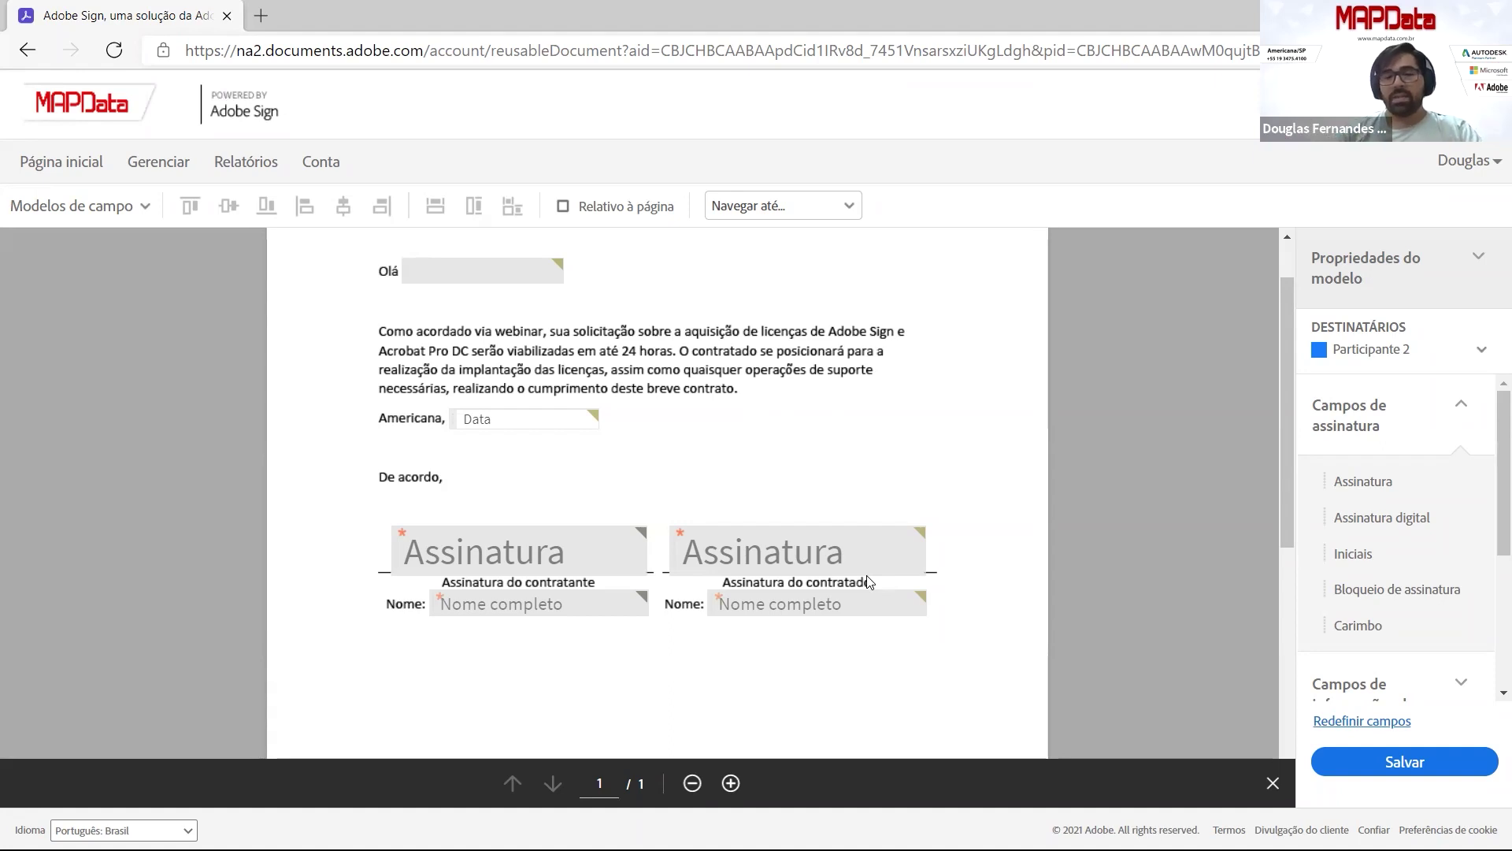
- Assign the contracting party's signature and full-name fields to Participante 3, then return to the home page
click(856, 552)
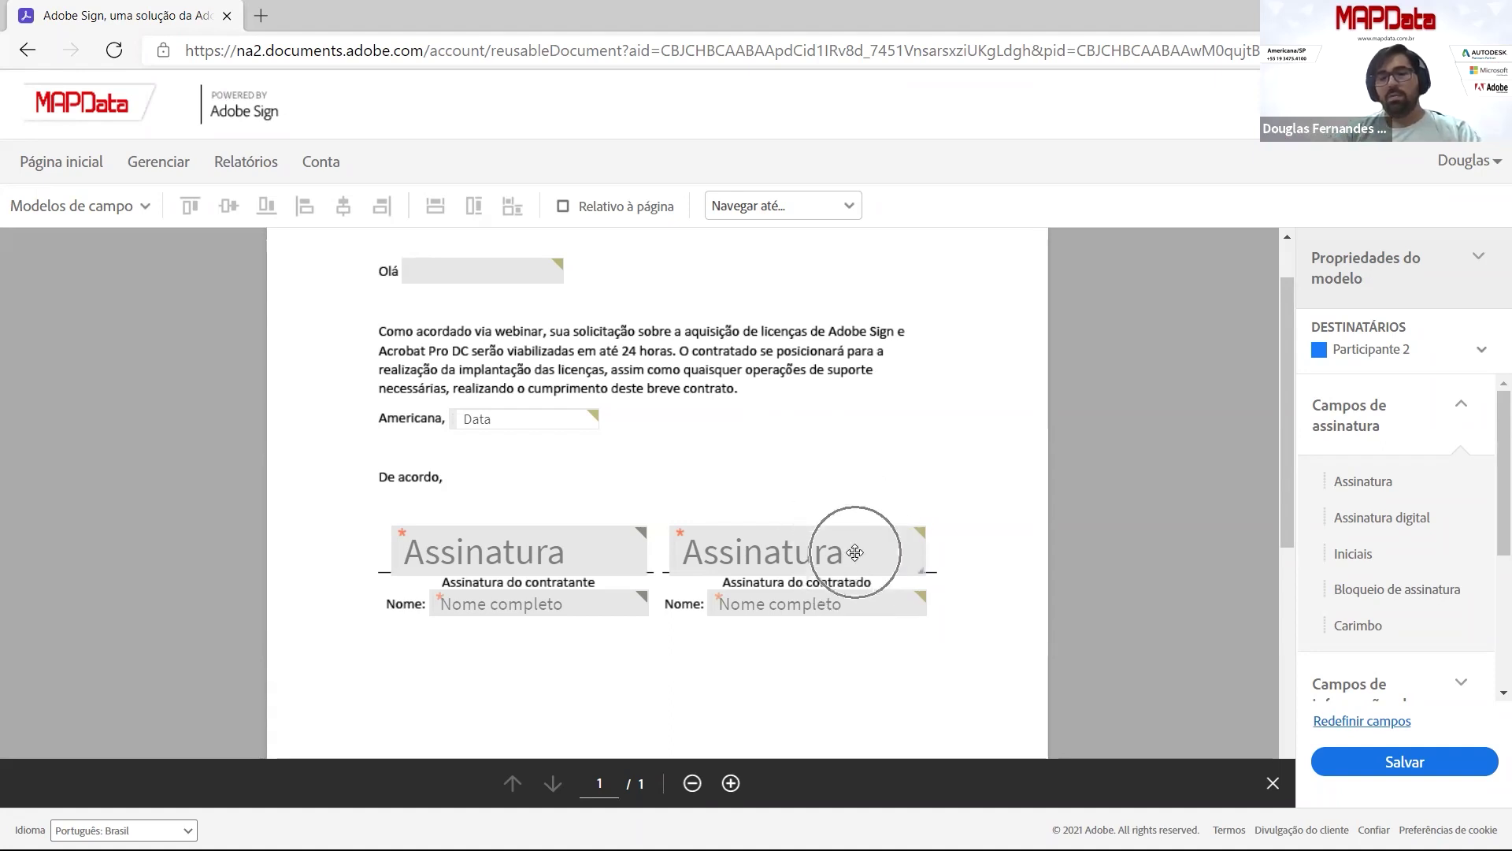
scroll(855, 556, down, 6)
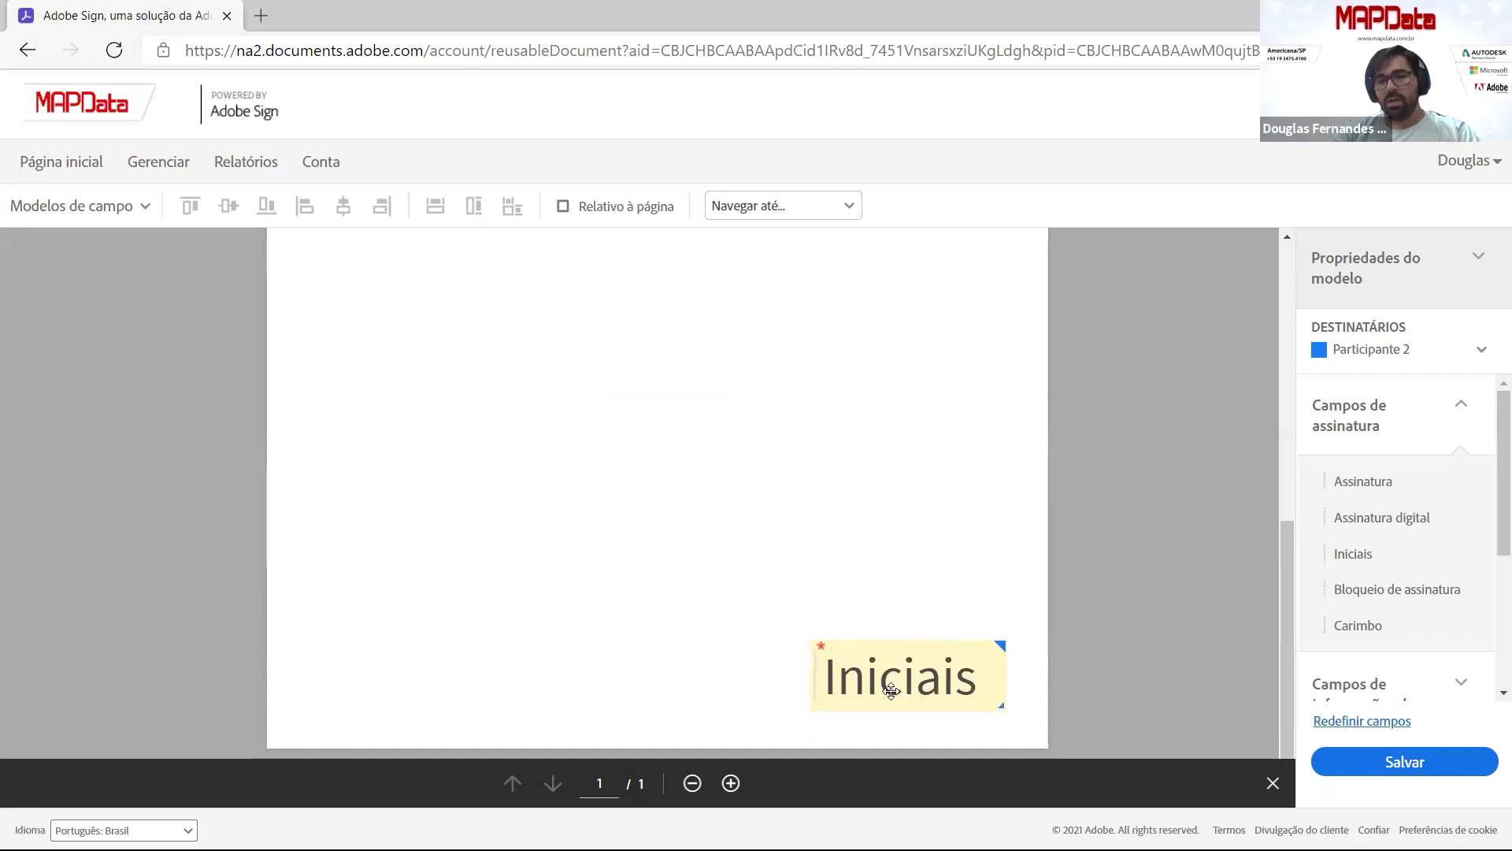
click(891, 691)
scroll(880, 691, up, 6)
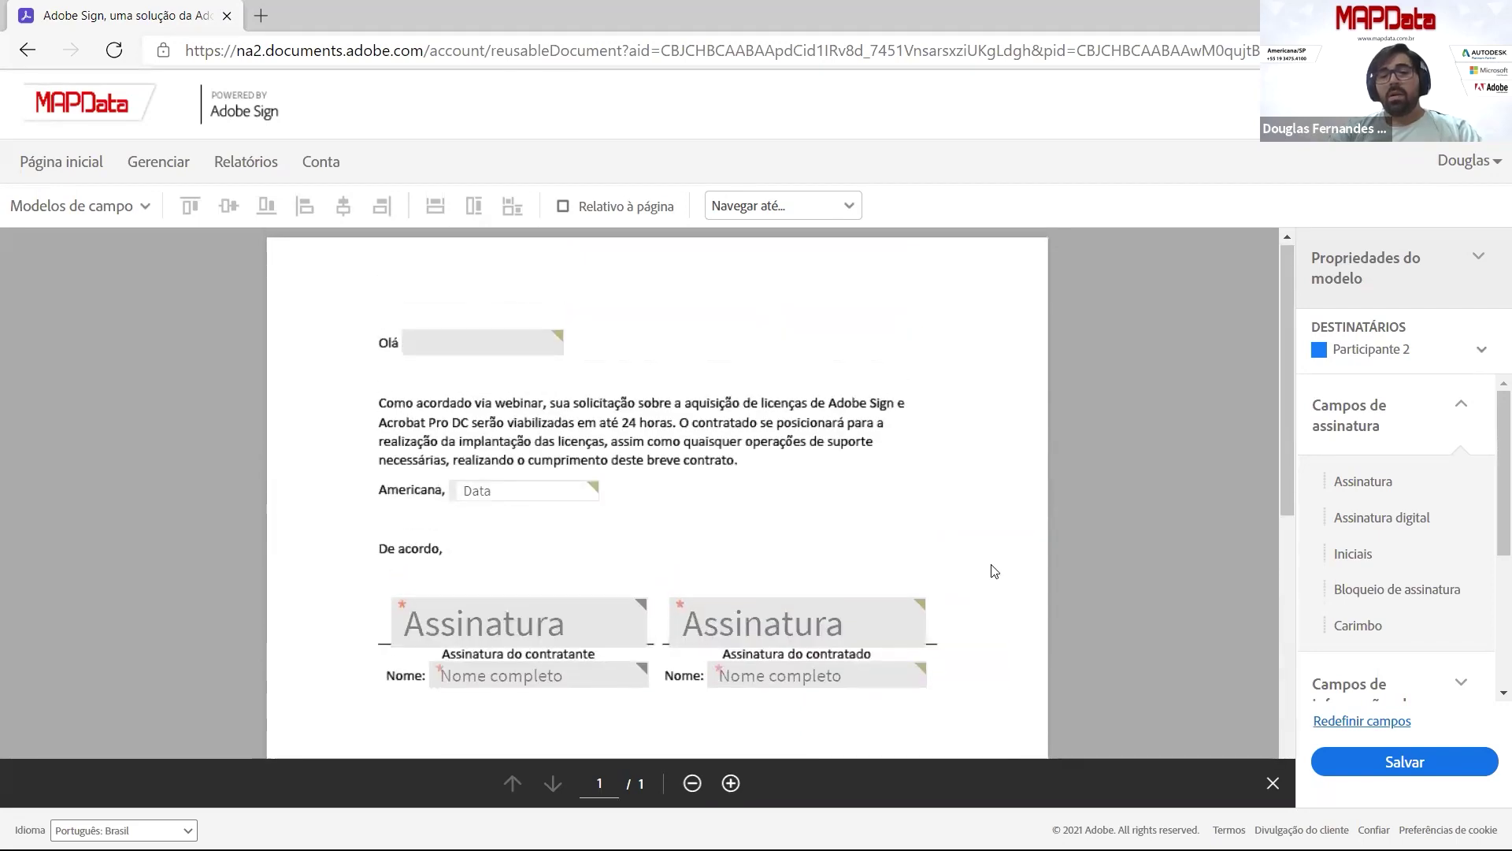
click(566, 618)
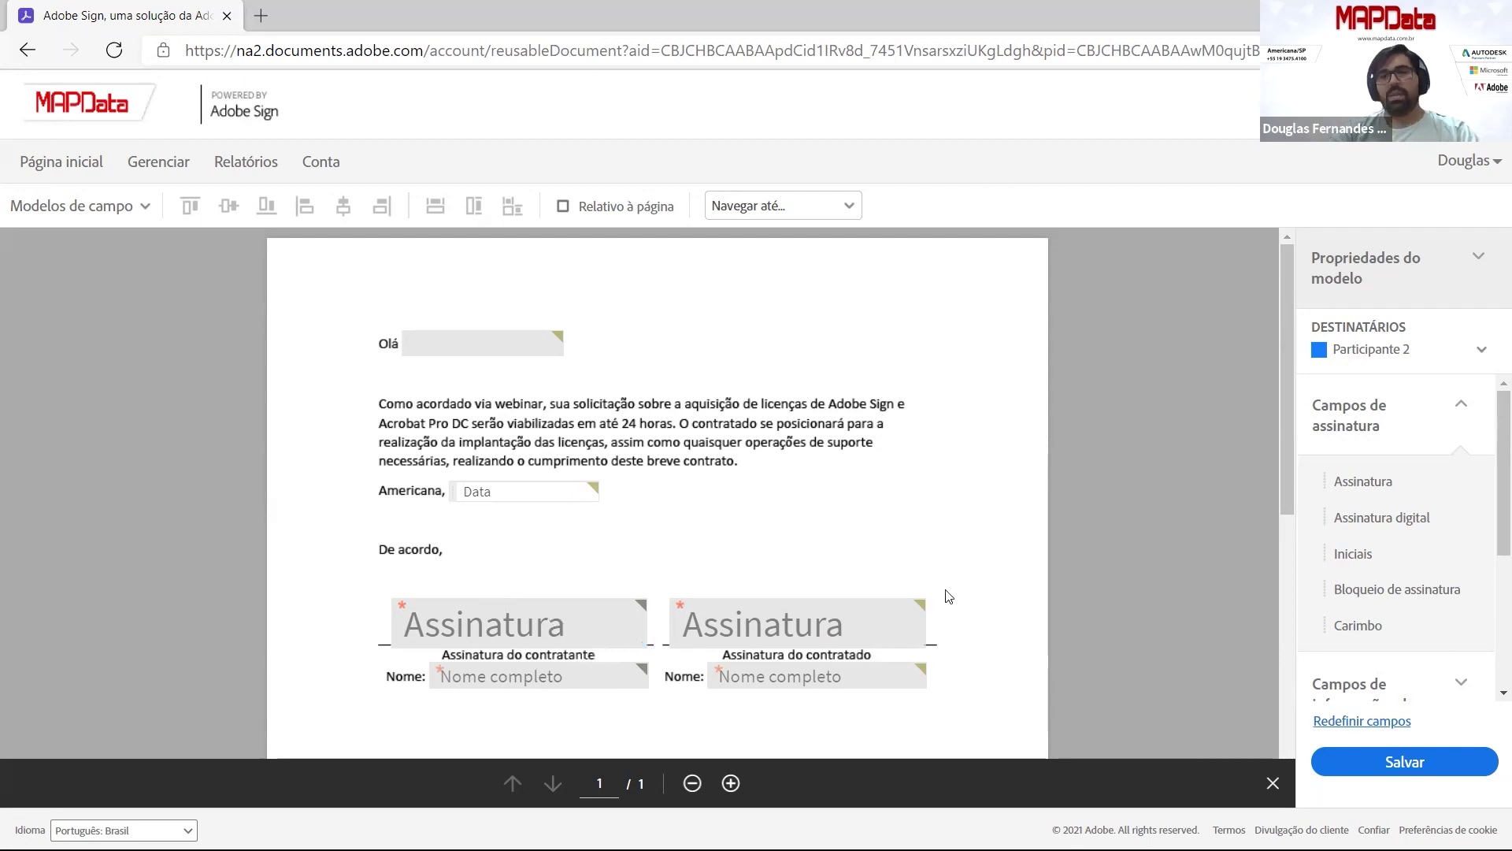
click(1371, 349)
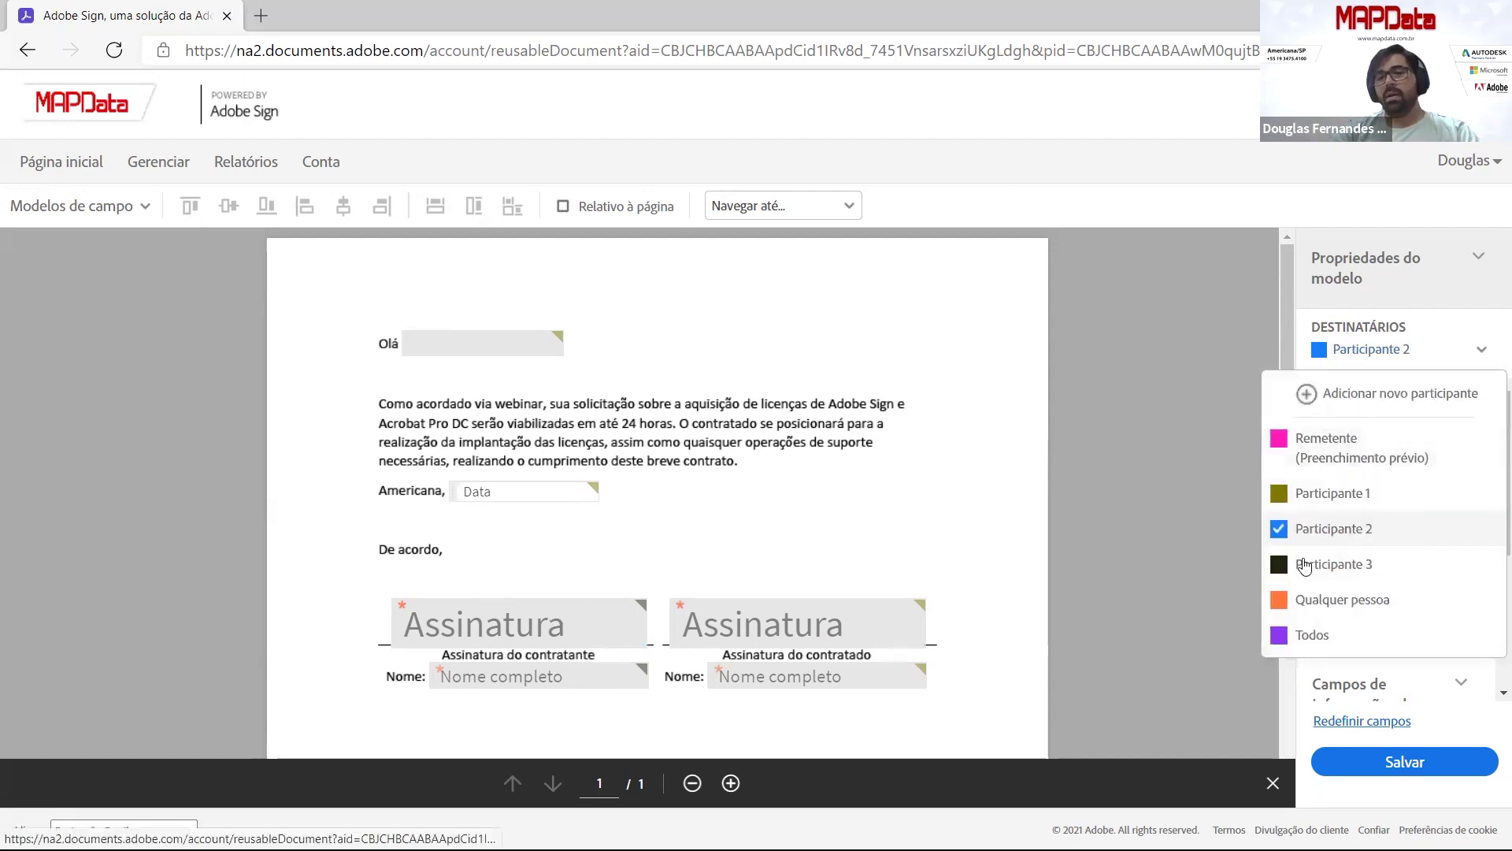
click(1363, 561)
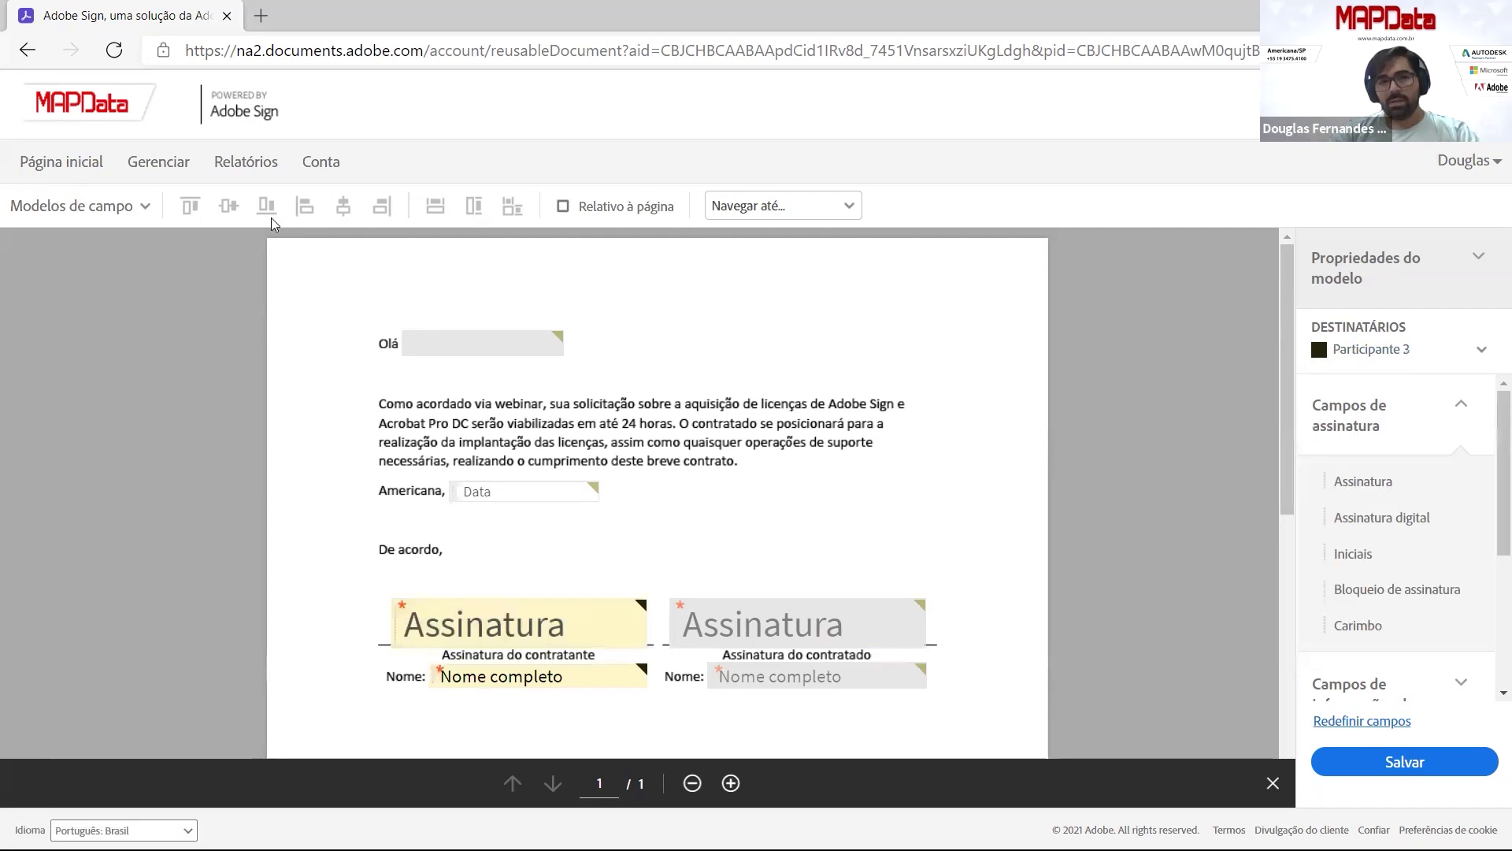
click(80, 168)
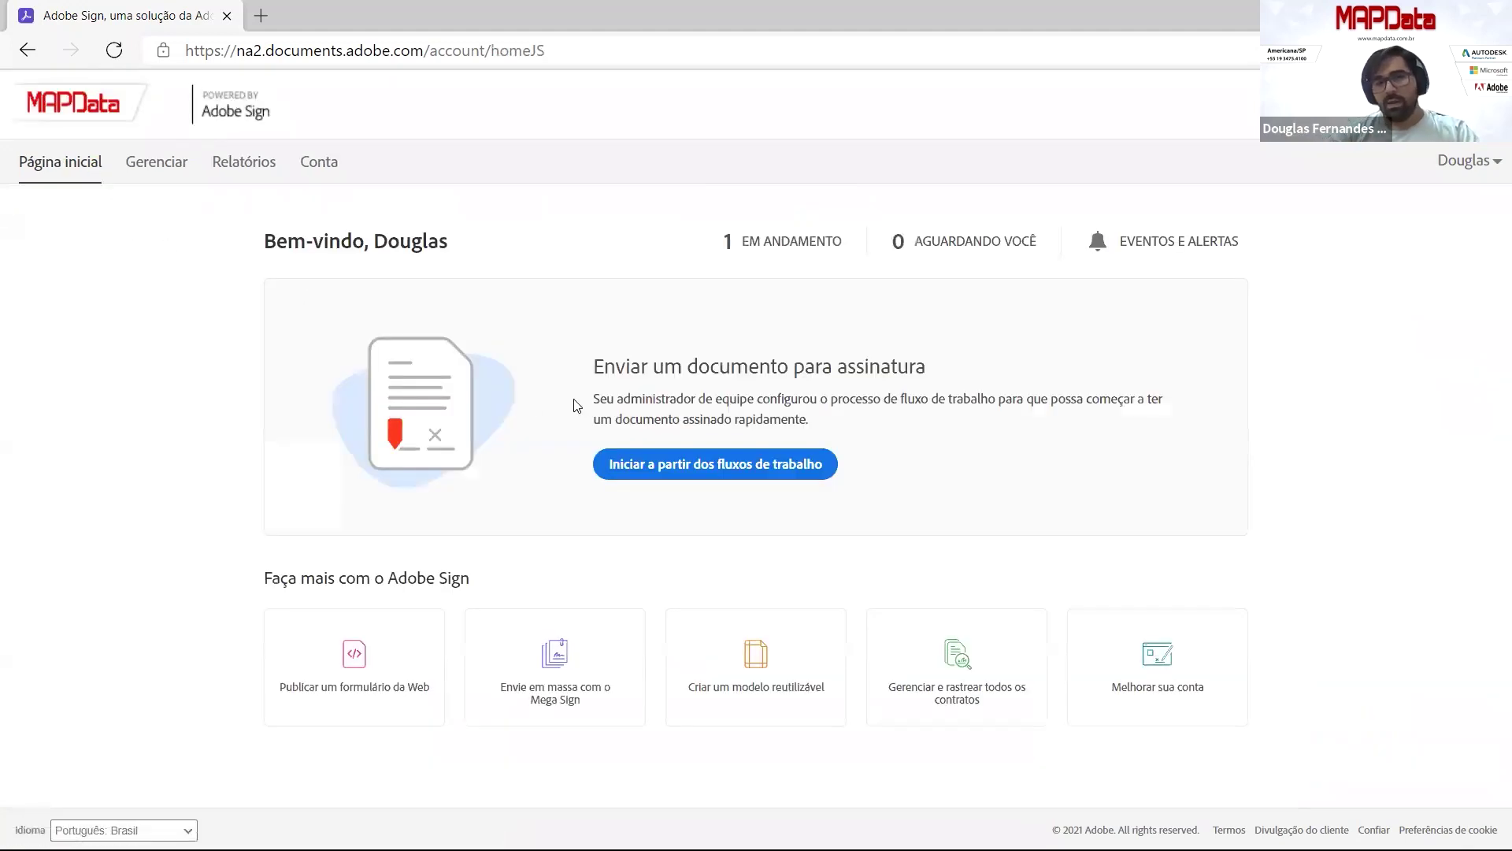
- Open the Webinar workflow from the Fluxos de trabalho list in Conta settings
click(313, 166)
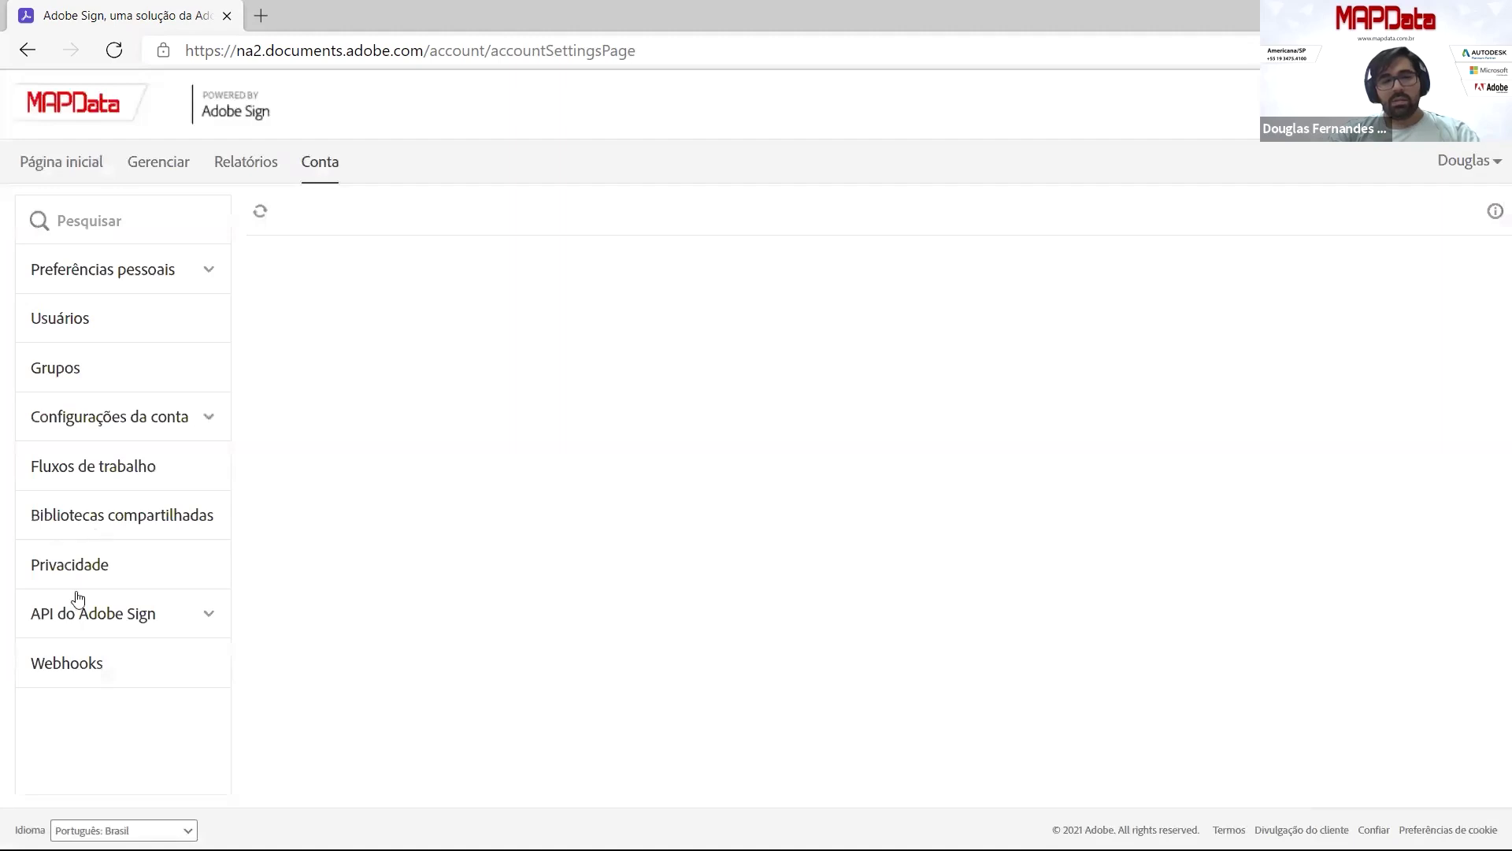
scroll(78, 598, down, 6)
click(142, 572)
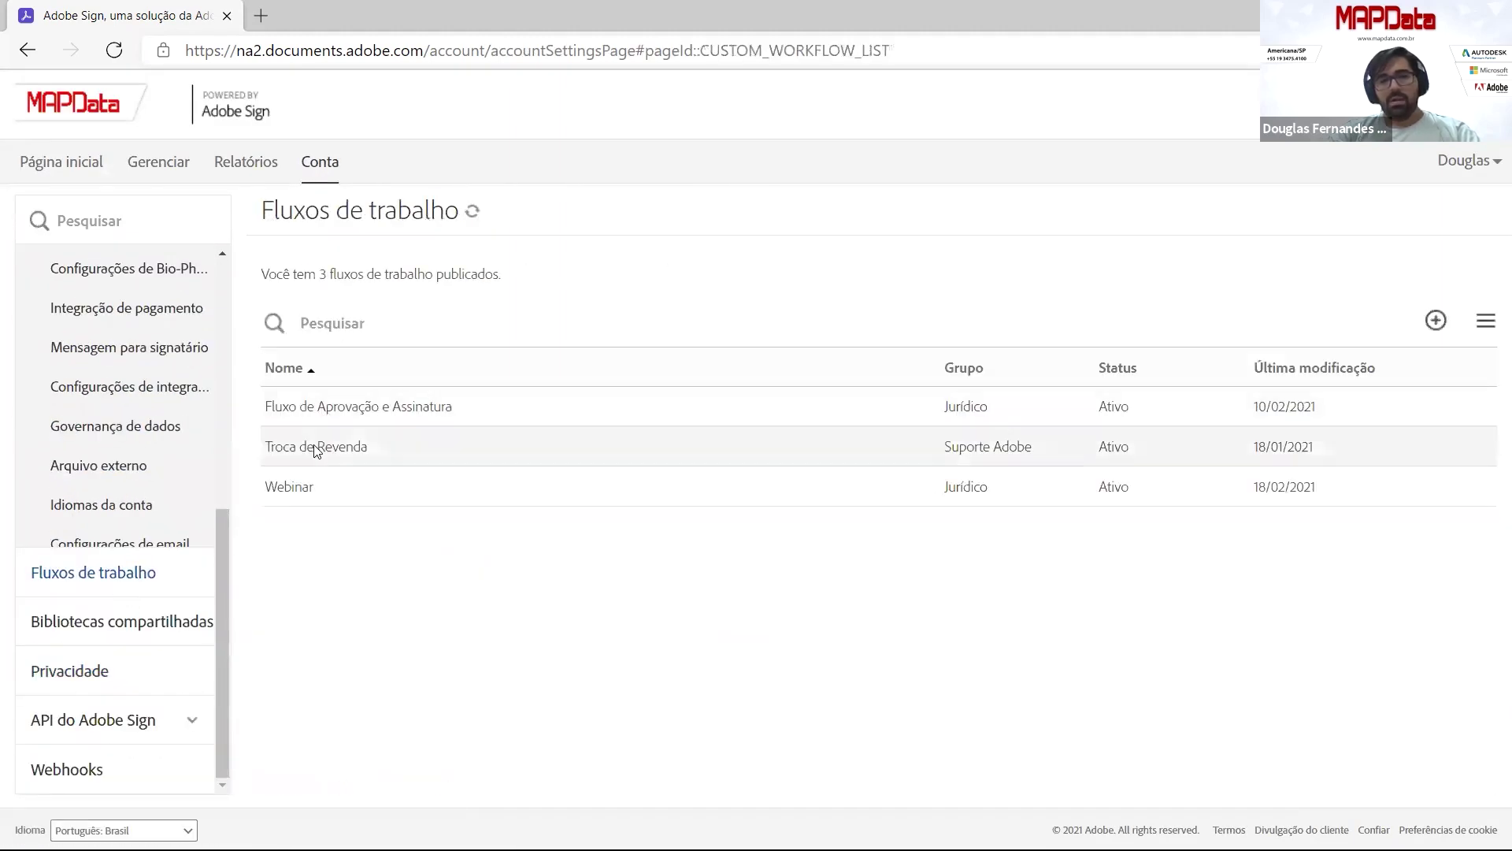
click(290, 483)
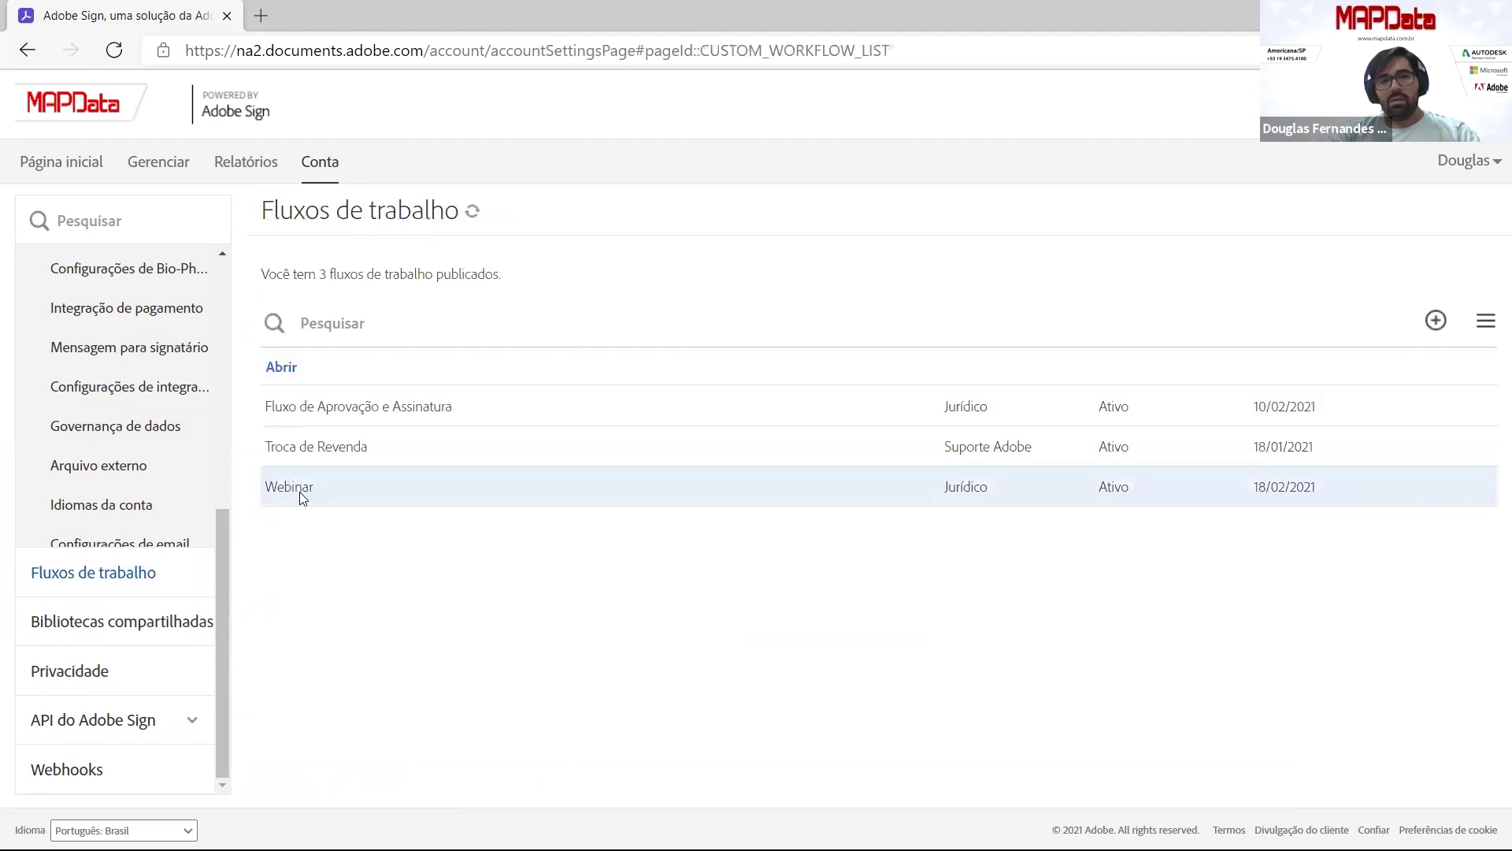
click(281, 368)
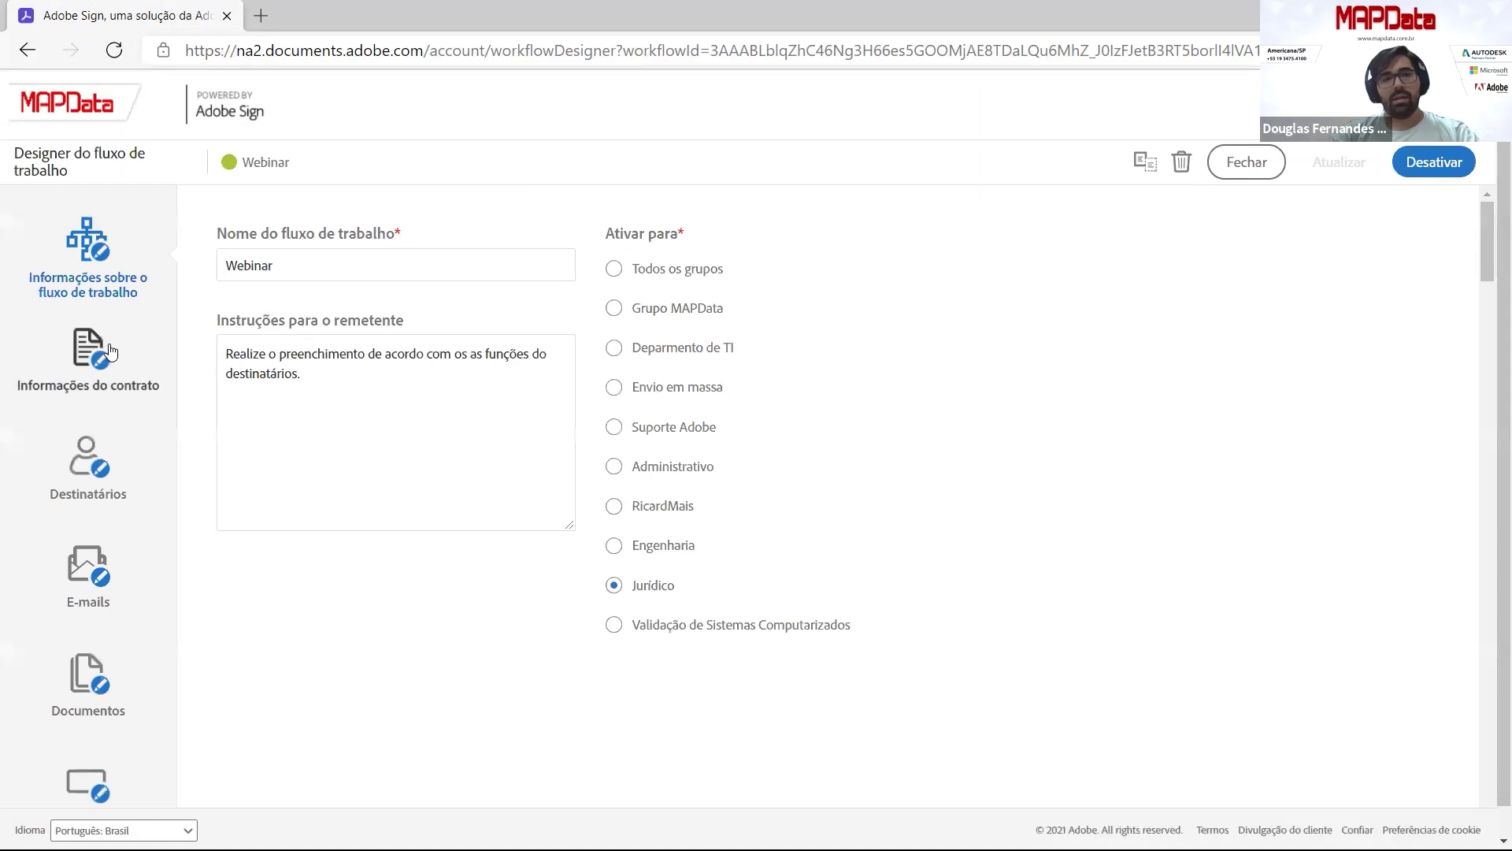
click(351, 416)
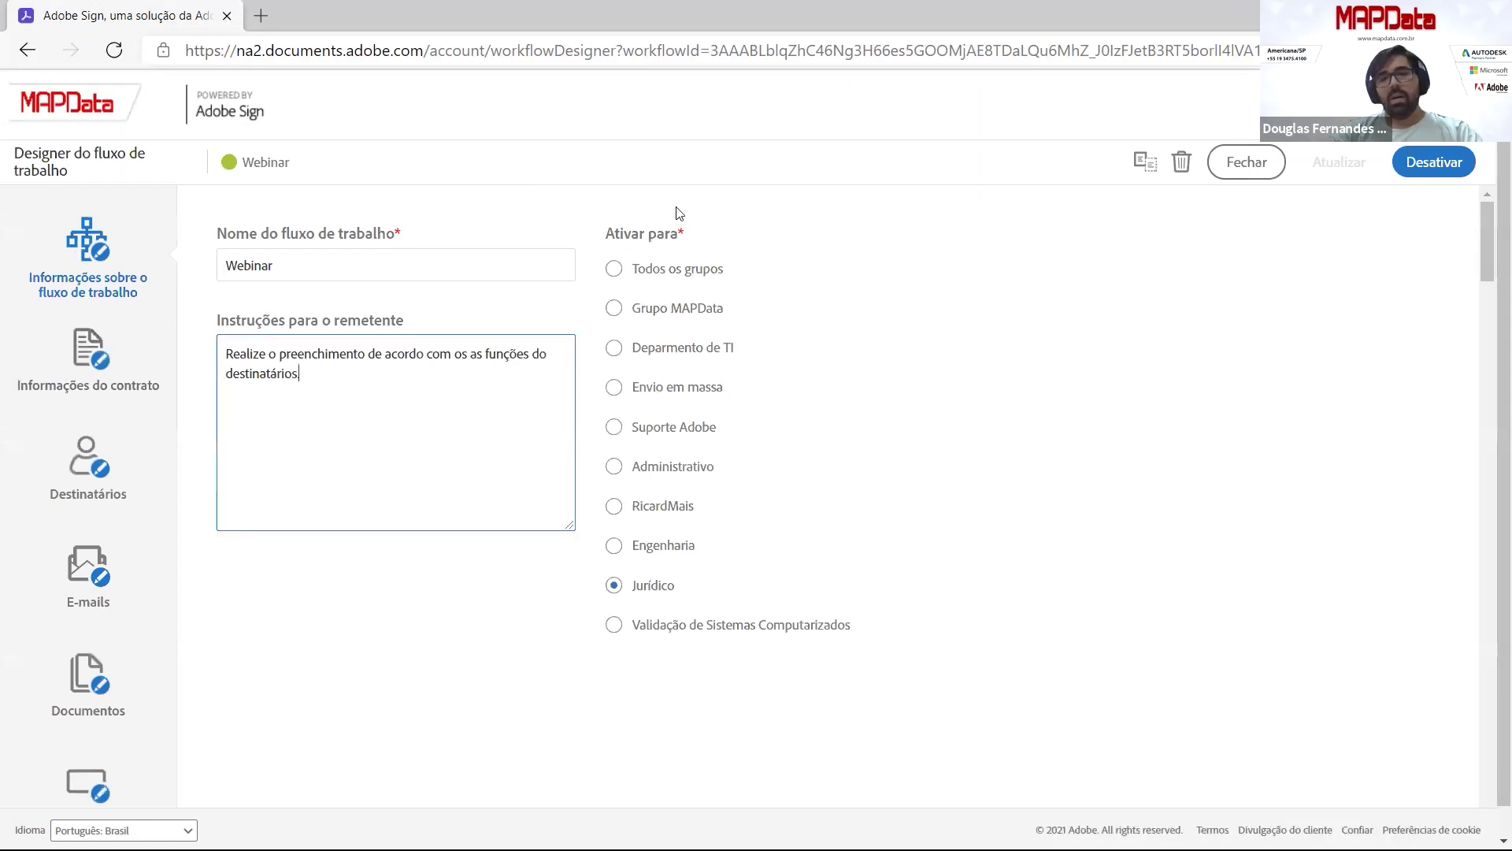
key(BackSpace)
click(672, 232)
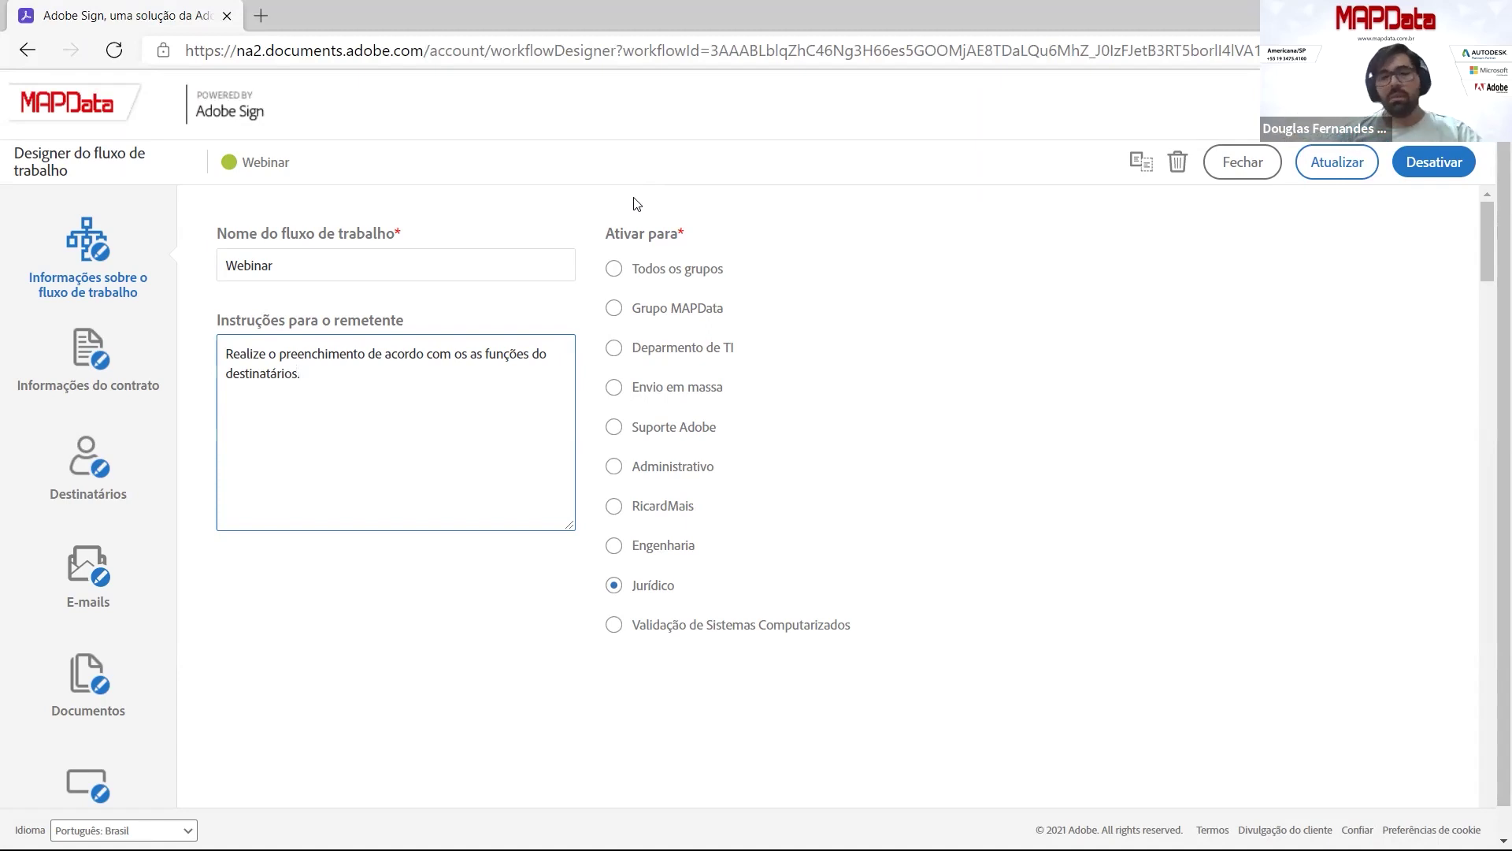
drag(308, 265, 207, 270)
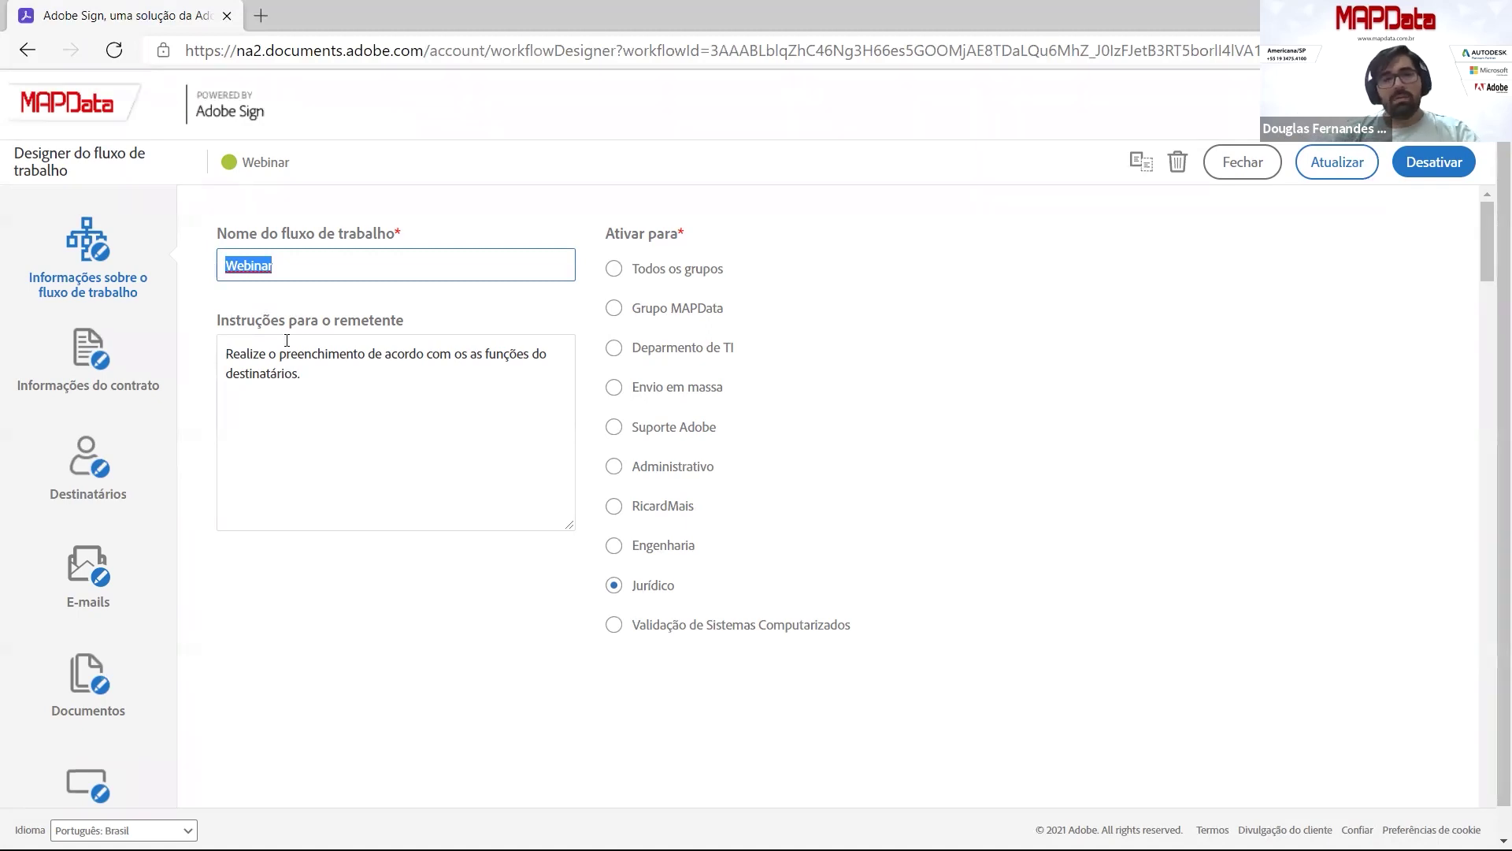
drag(291, 354, 221, 331)
click(252, 367)
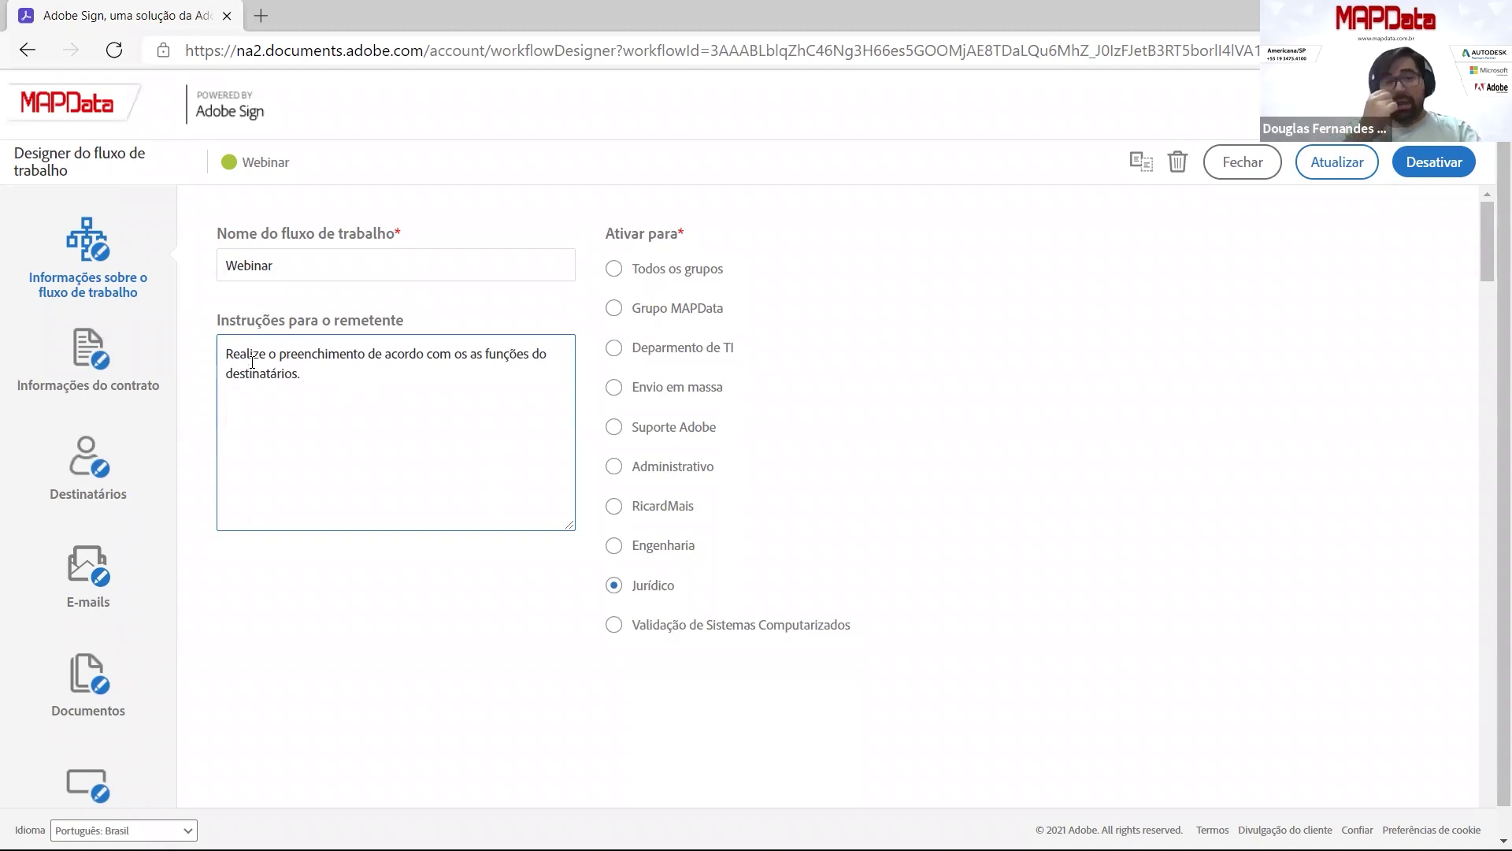
shift+click(435, 347)
click(300, 455)
text(.)
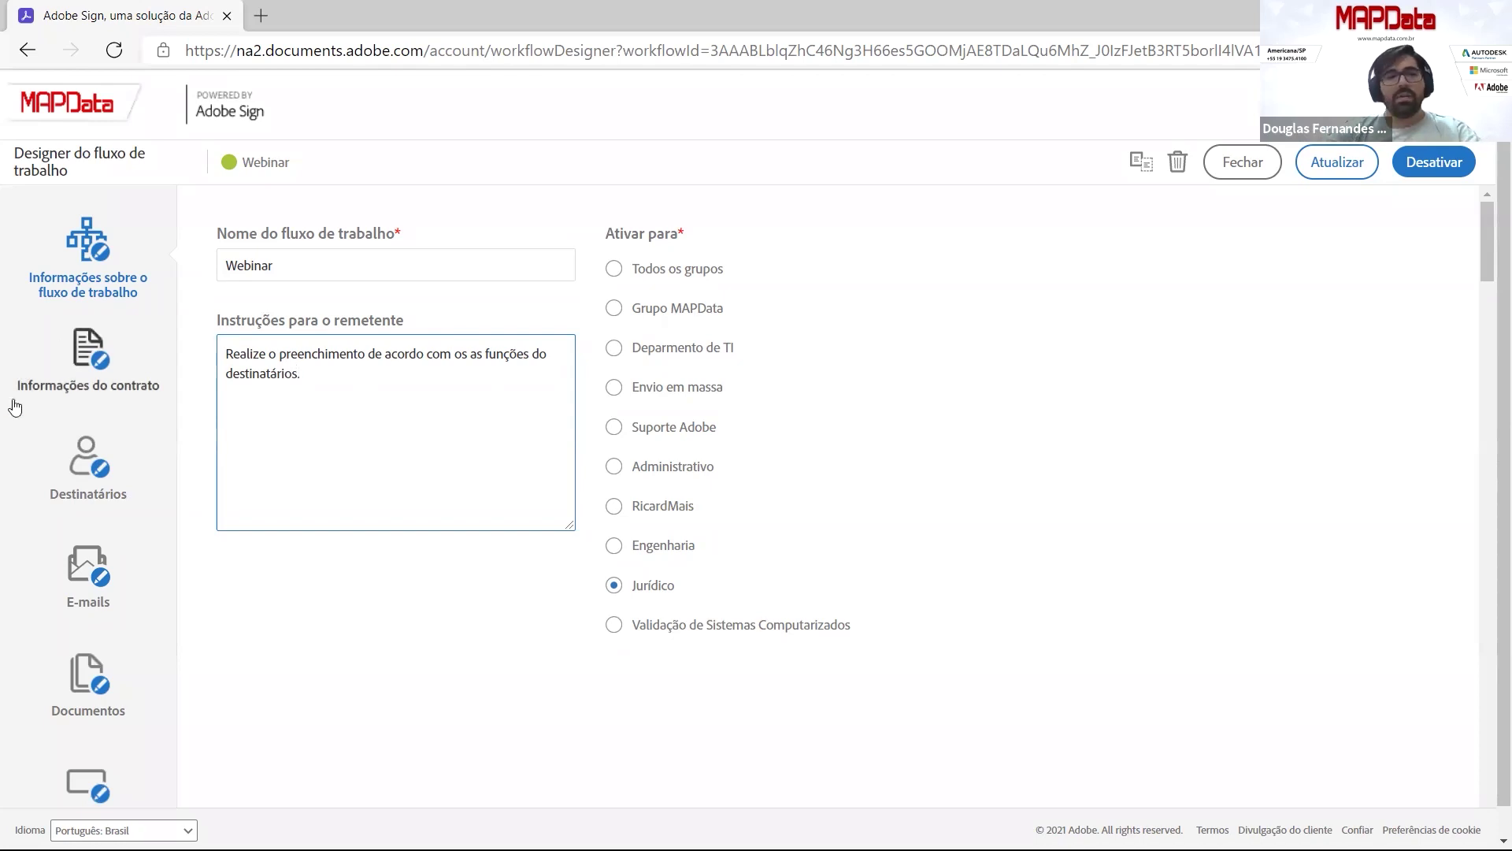
- Inspect the Aprovação Admin node in the Destinatários routing, then show the 'Estudo de cenário' slide
scroll(51, 635, down, 10)
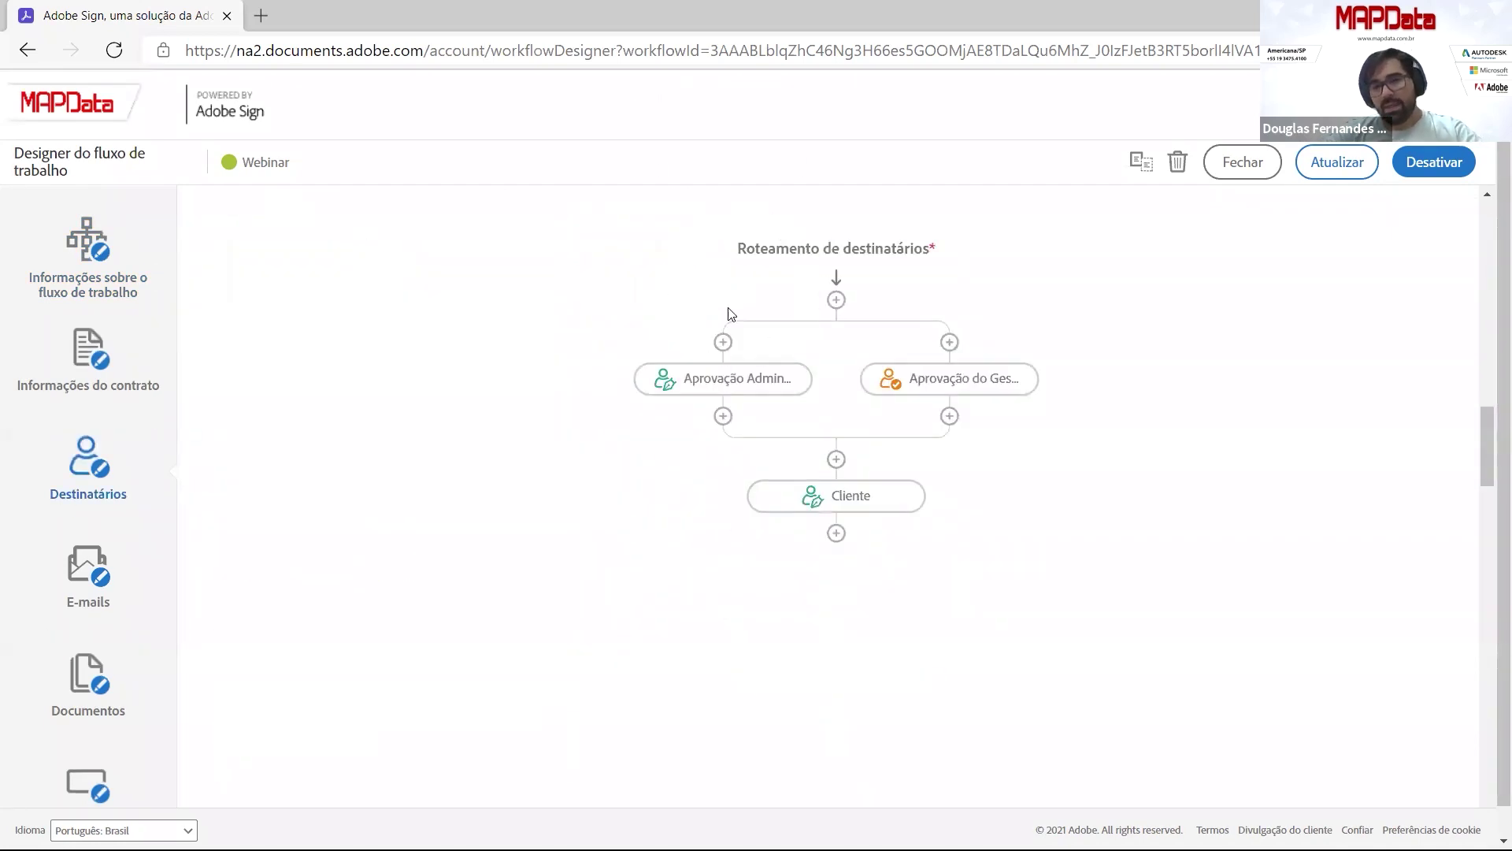
click(725, 367)
key(alt+Tab)
key(alt+Tab)
key(alt+Tab)
key(alt+Tab)
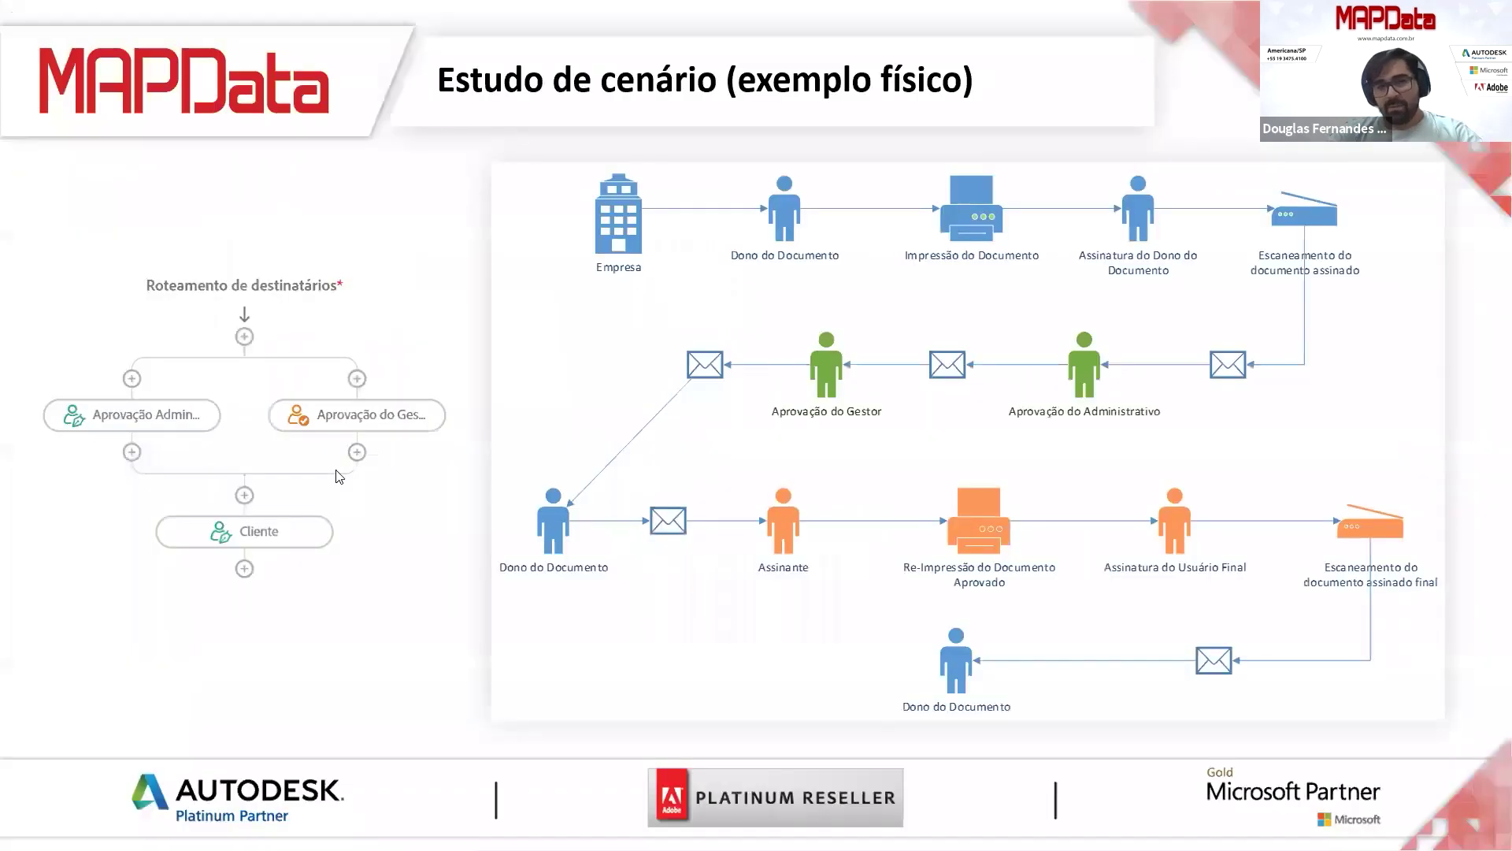
click(339, 476)
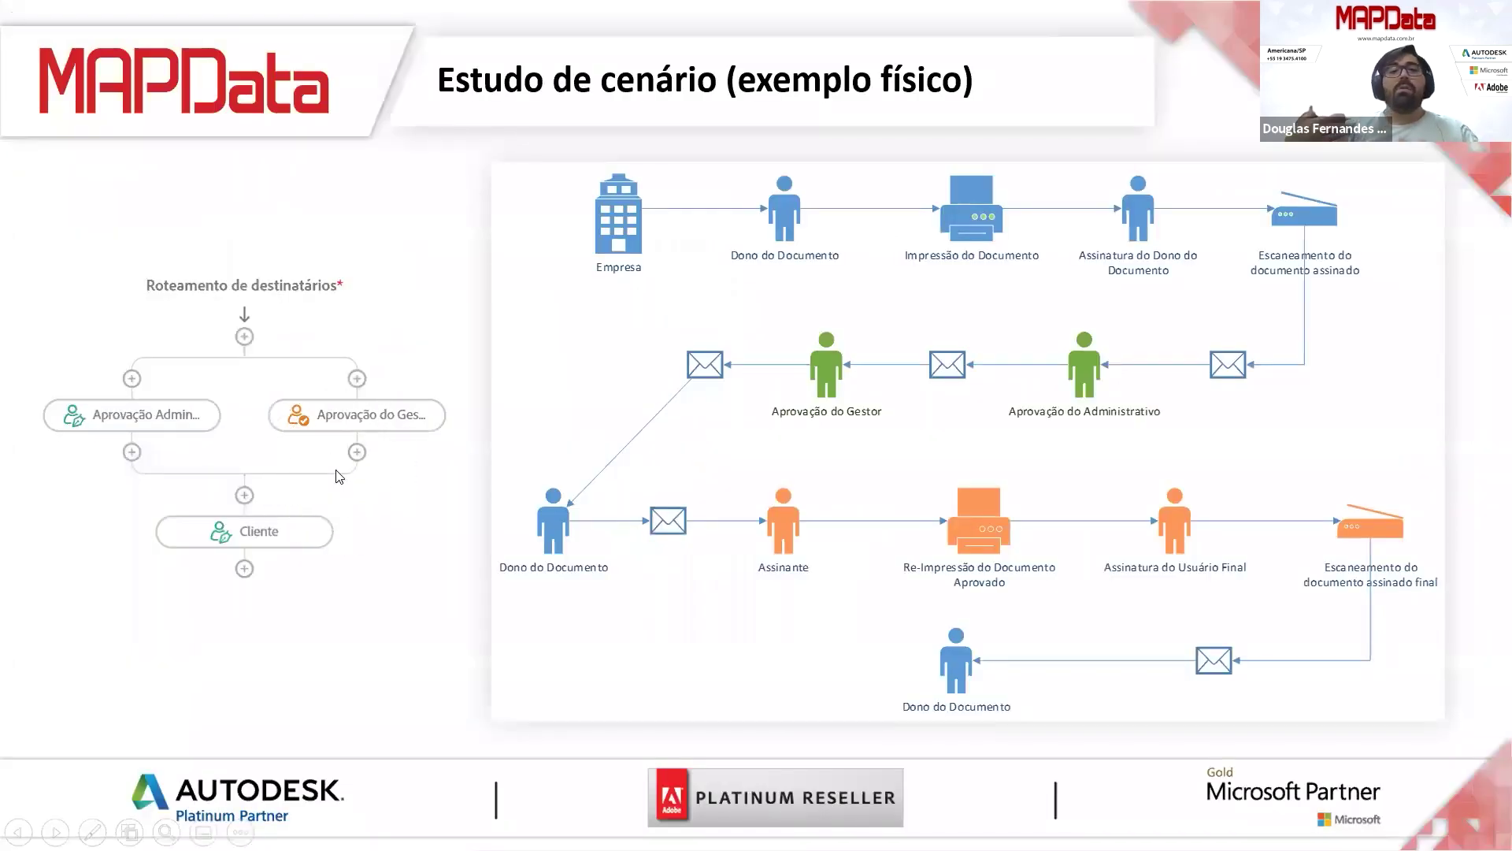
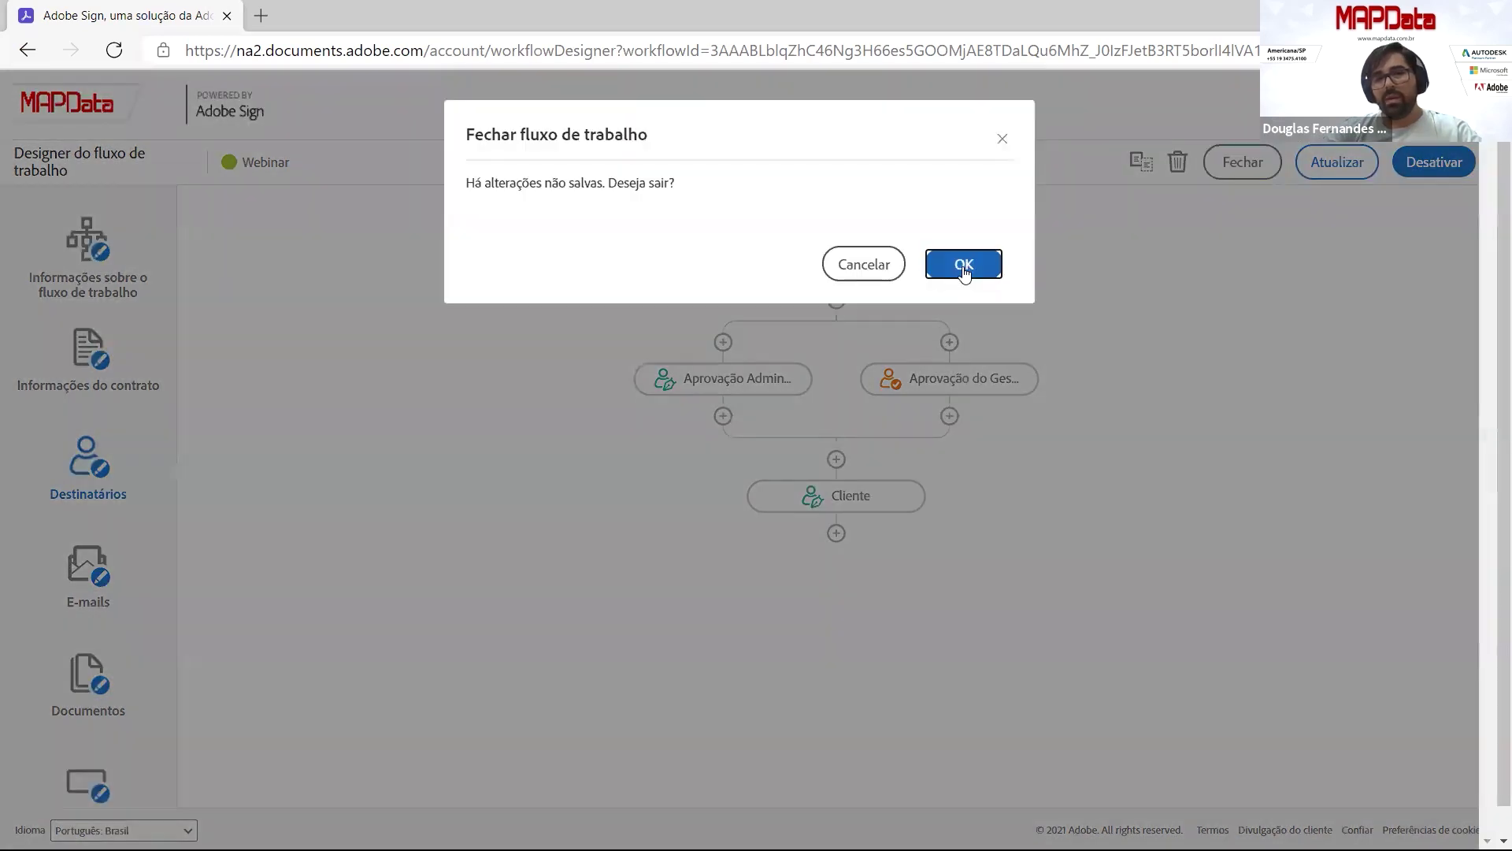
- Close the workflow designer and start a new agreement from the Webinar workflow
click(964, 267)
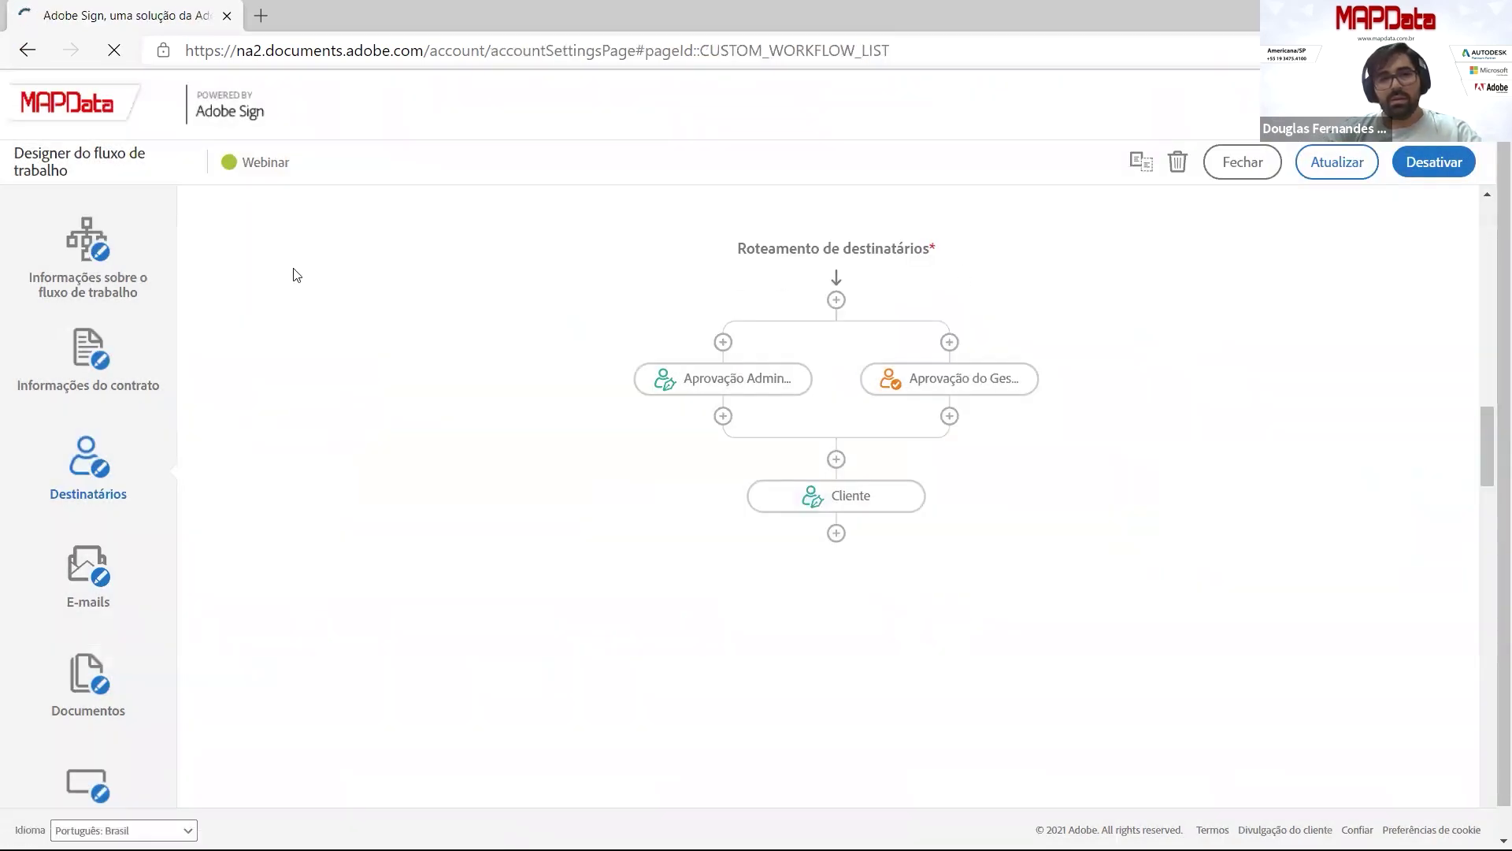
click(92, 162)
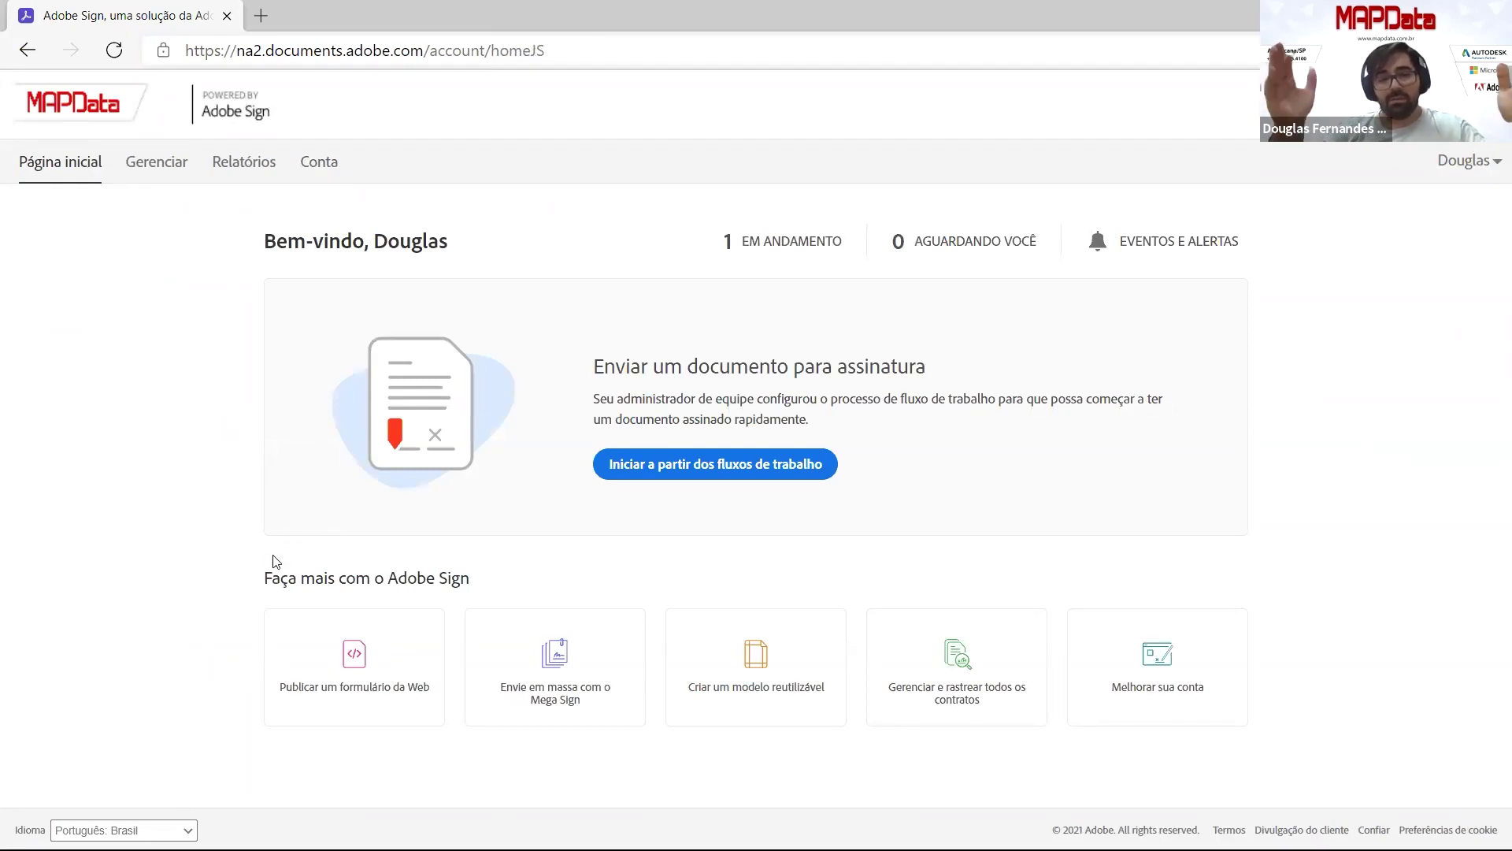
click(752, 464)
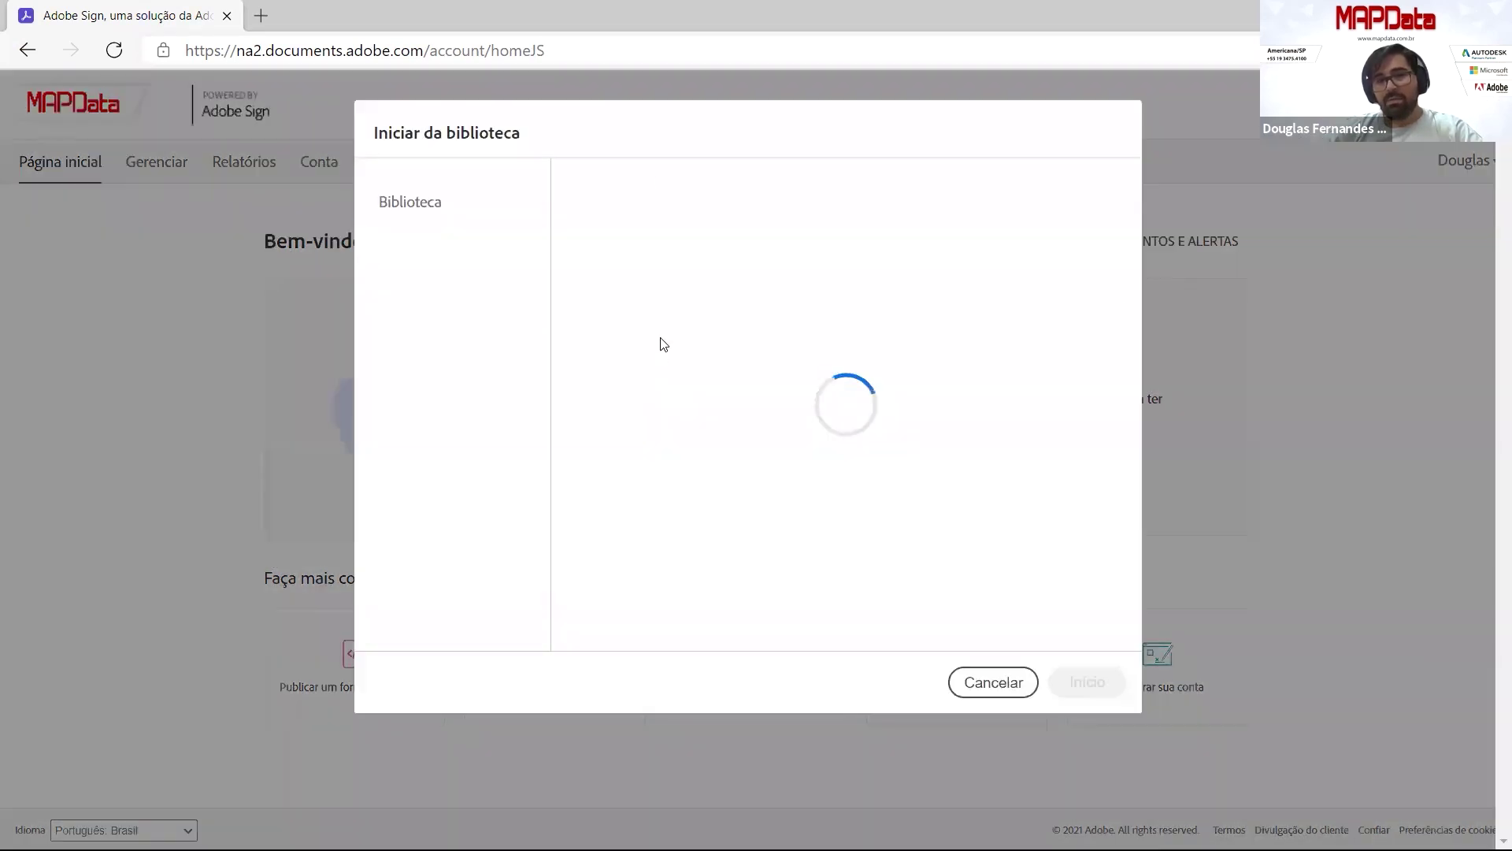
click(704, 306)
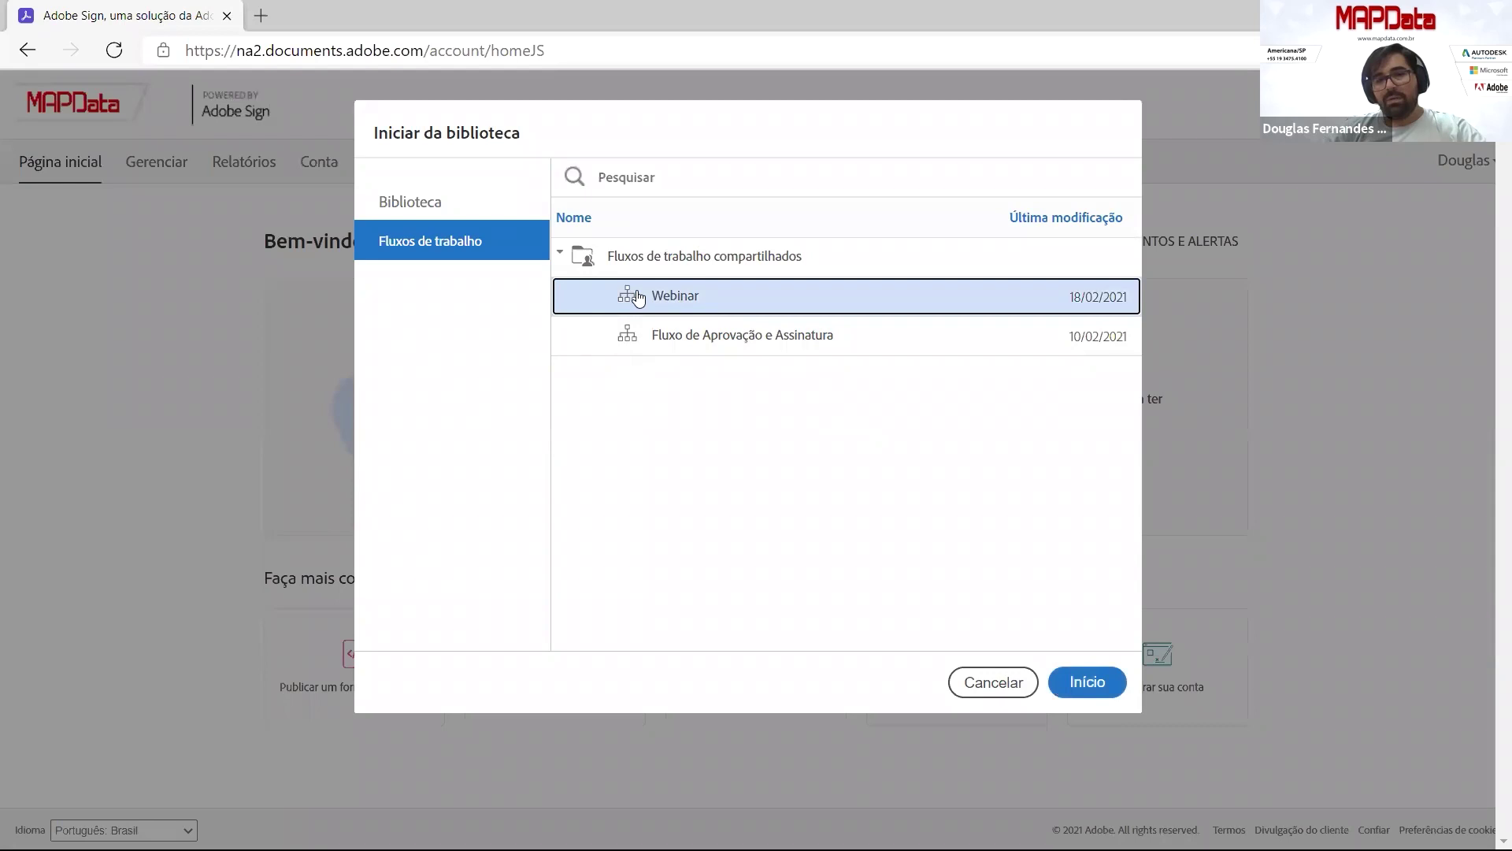
click(1071, 684)
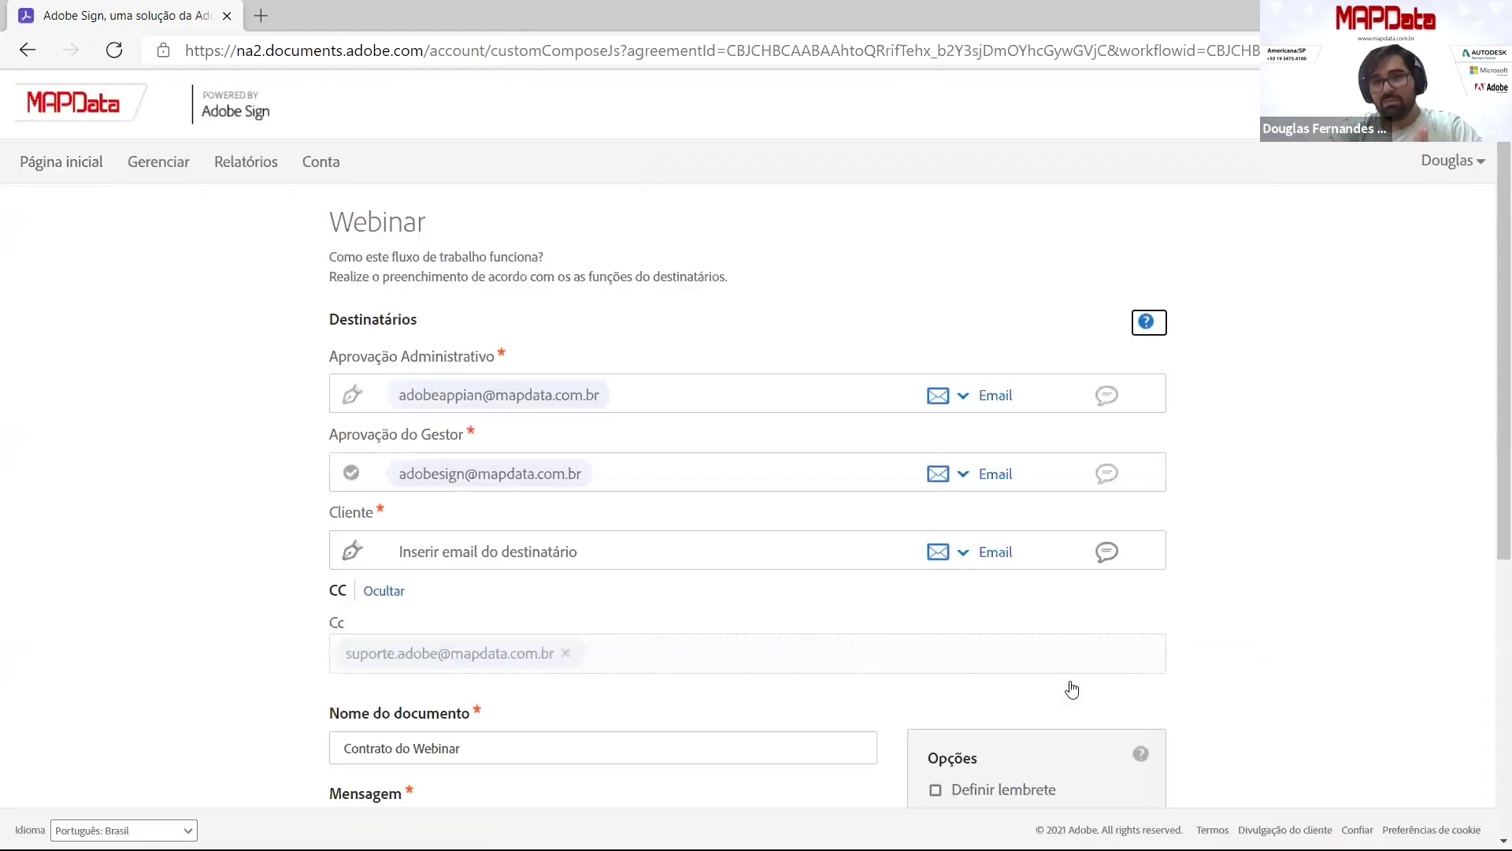
- Attach the 'Modelo - Contrato - Com padrão e fluxo' template to the agreement files, then open home in a new tab
scroll(202, 540, down, 6)
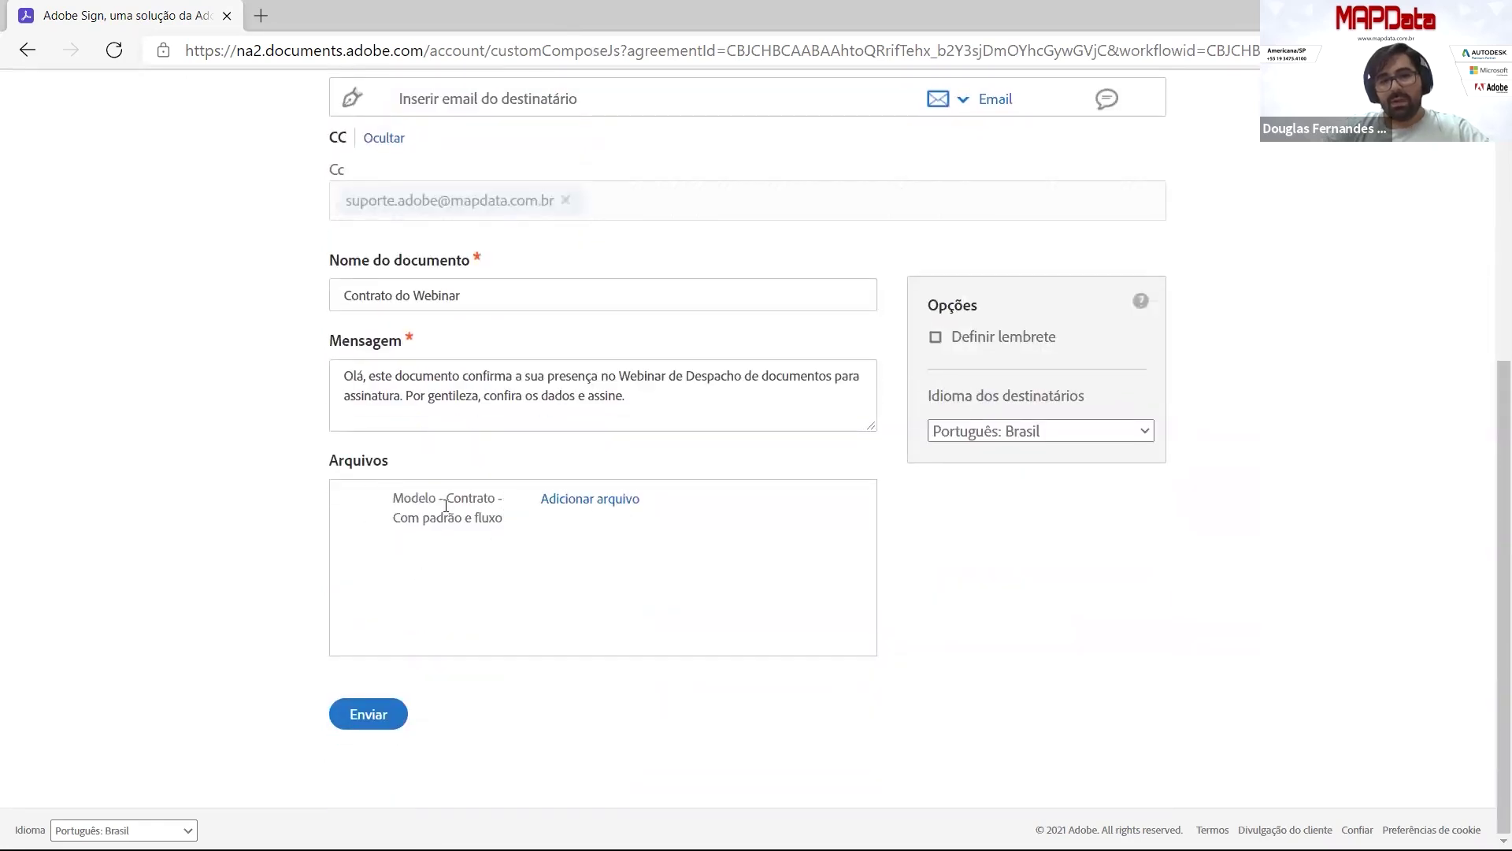
click(591, 499)
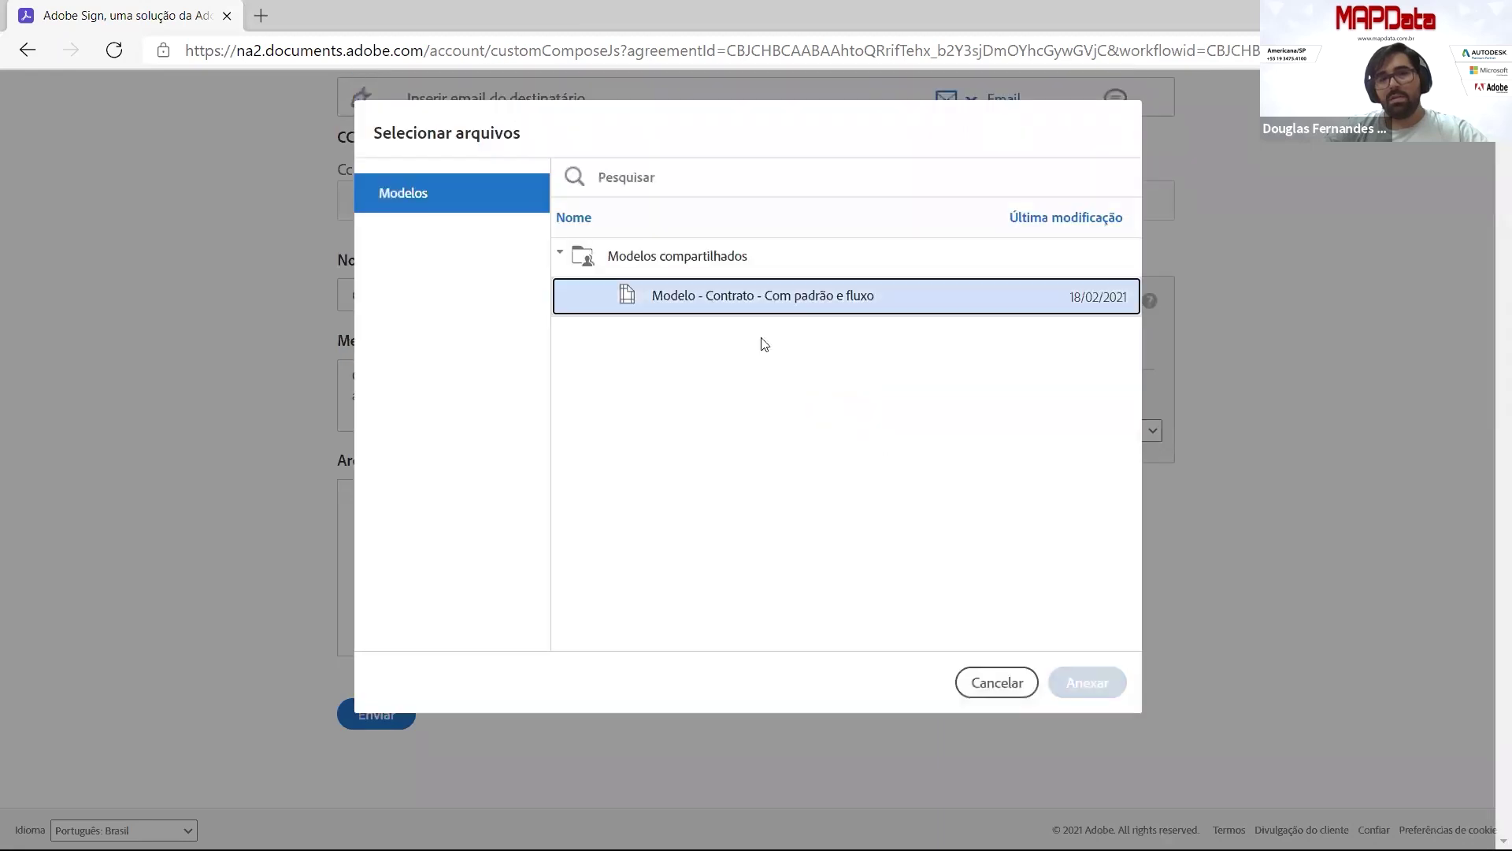
click(1086, 682)
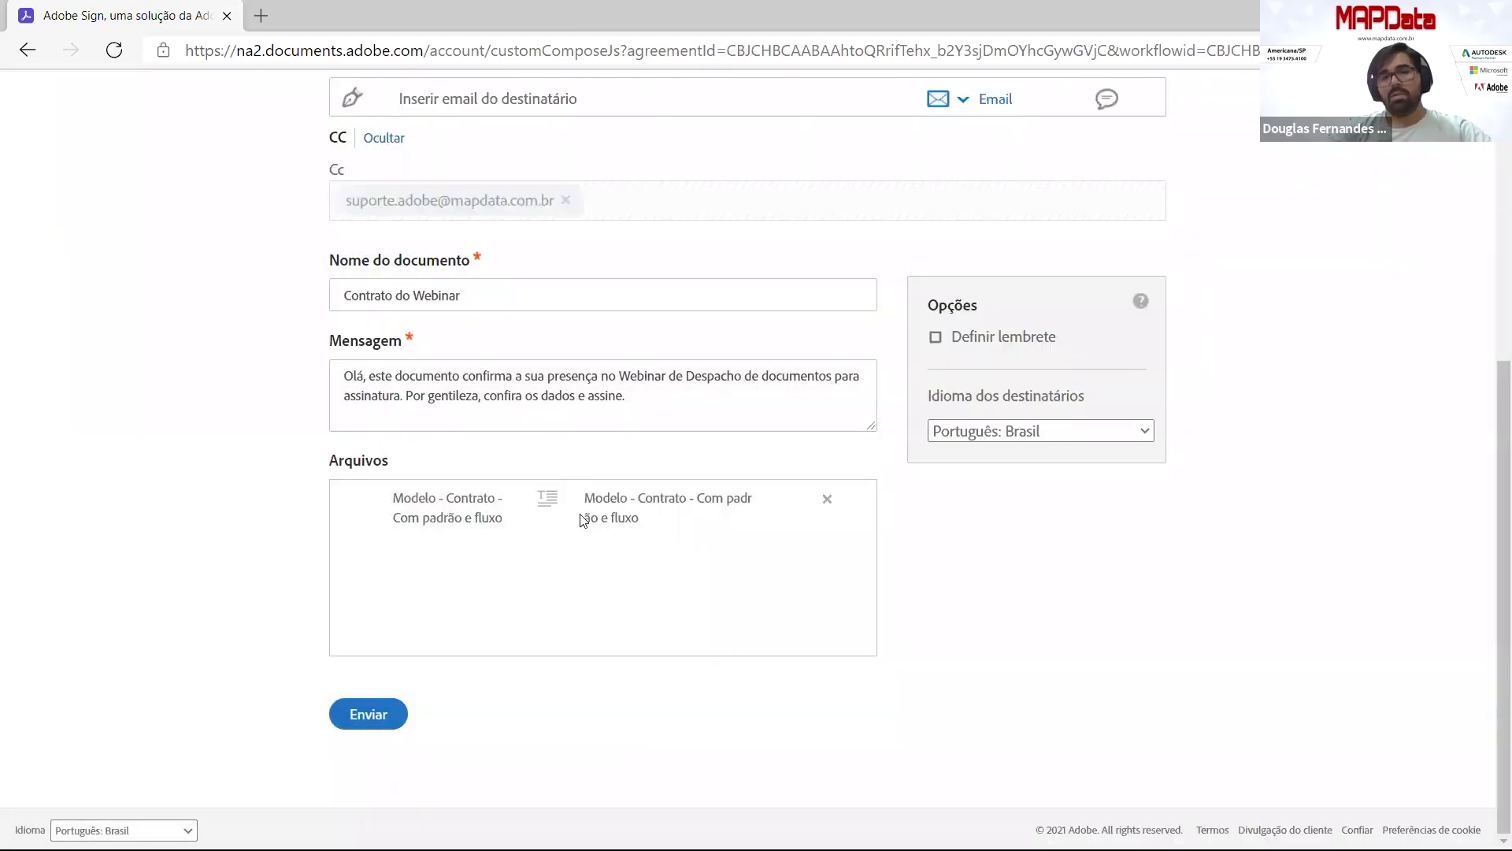
click(582, 519)
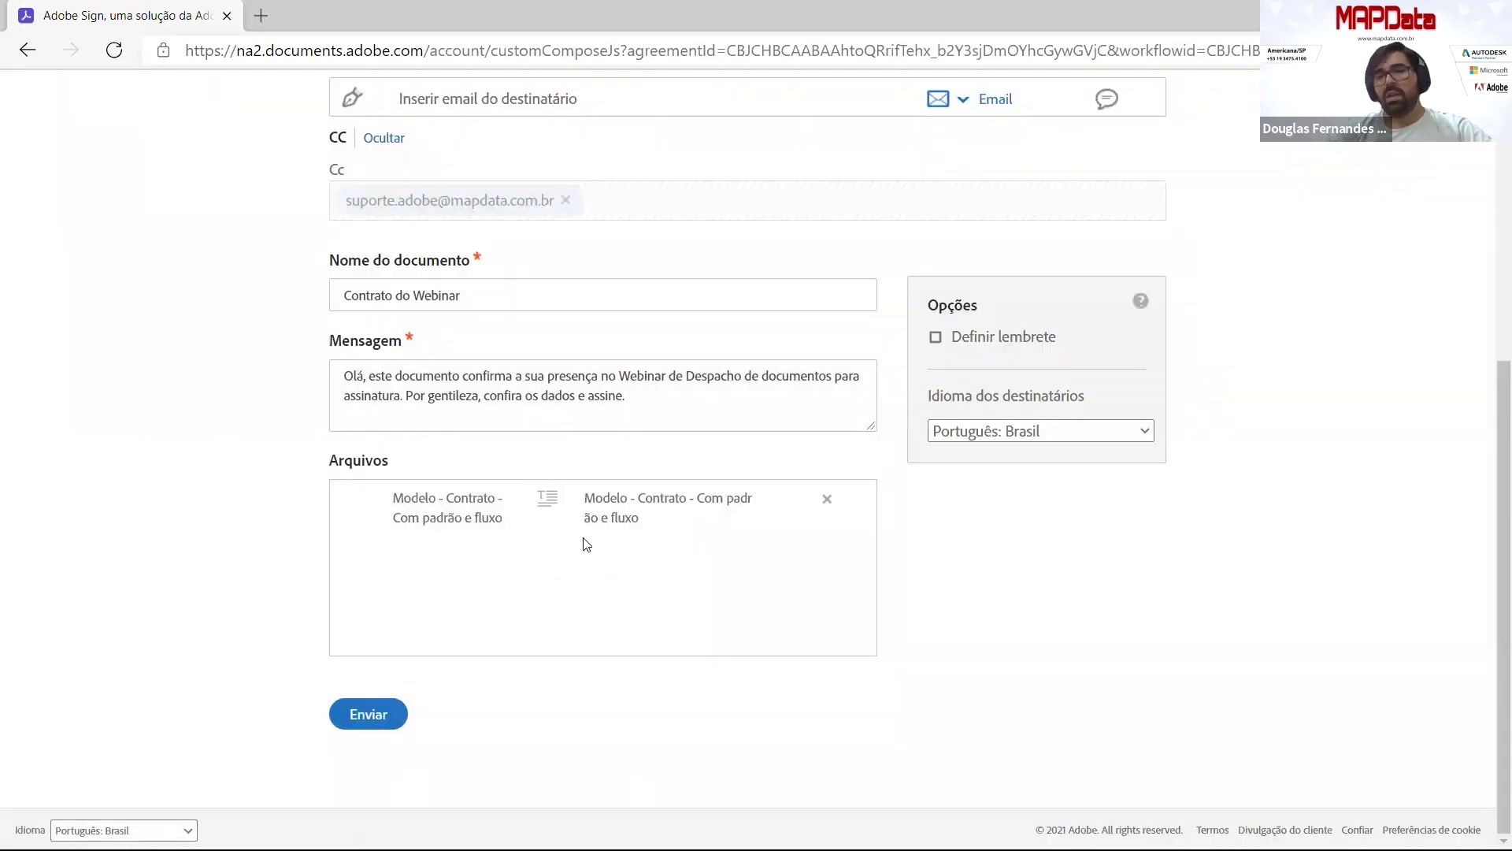
scroll(586, 544, up, 5)
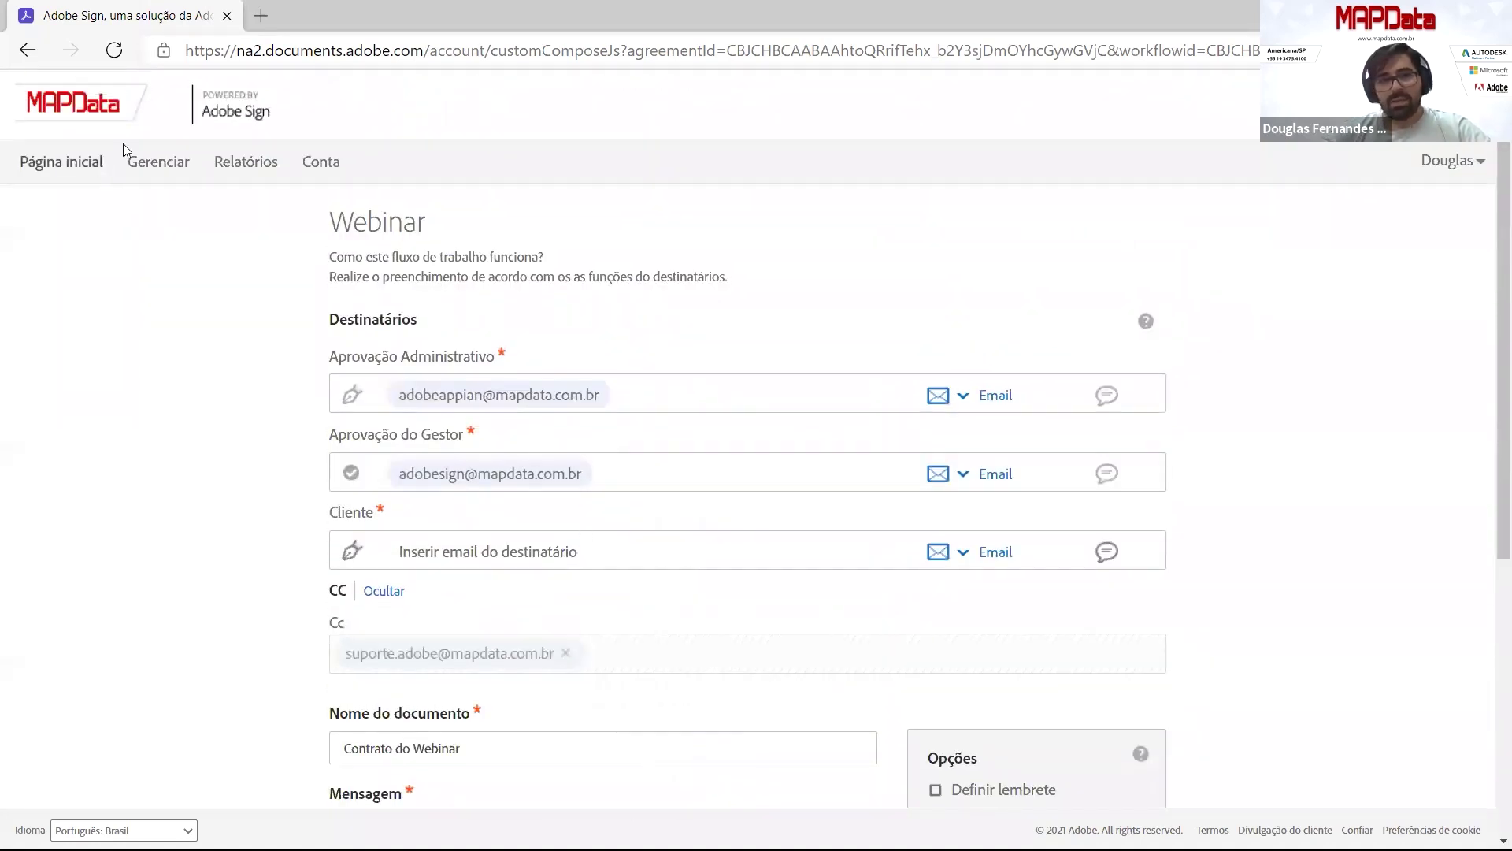
right_click(98, 172)
click(194, 191)
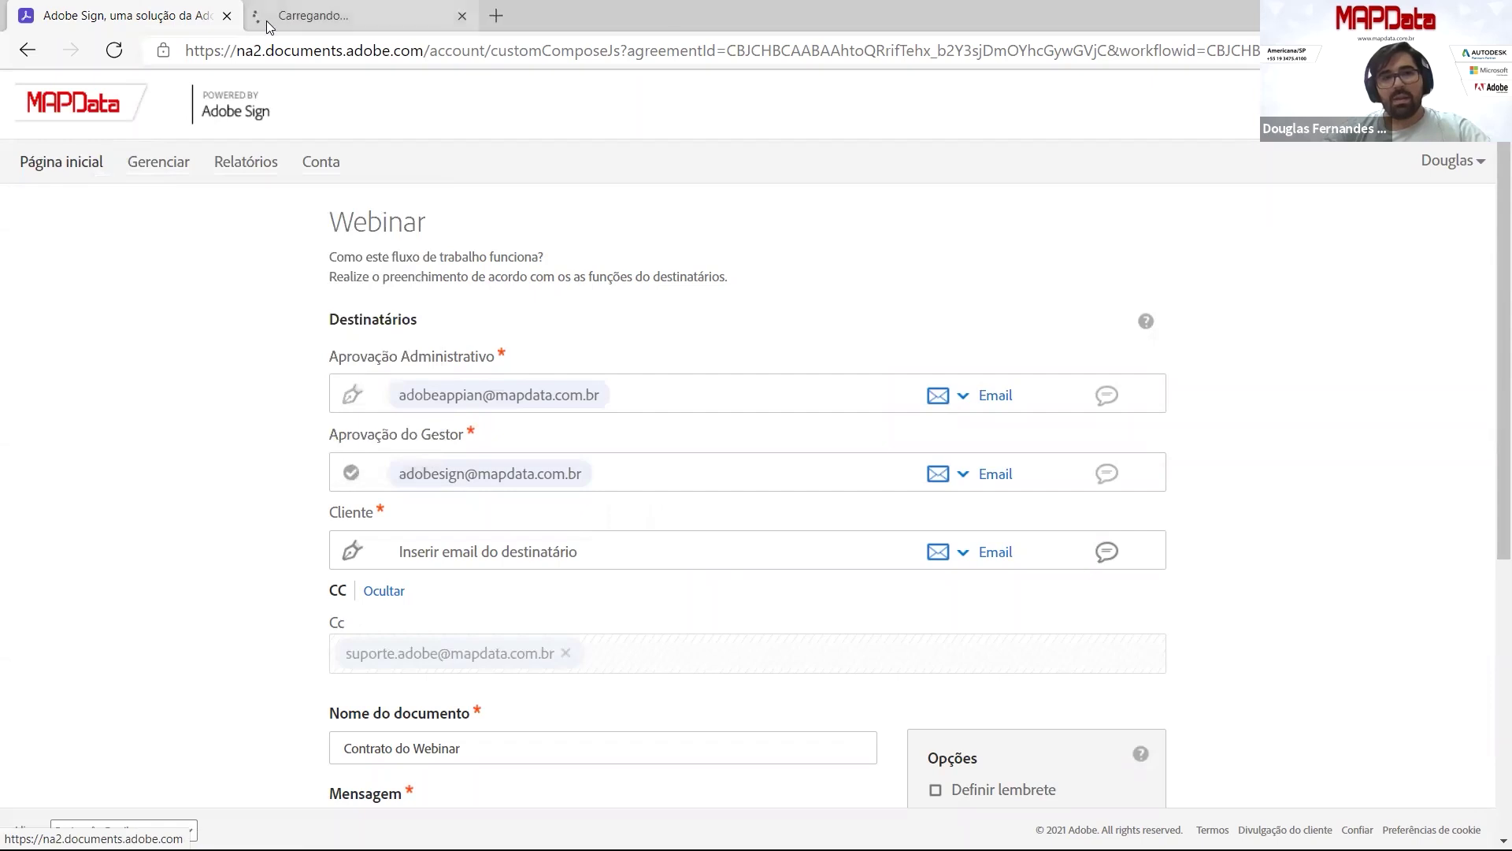
- Start a reusable library template and upload 'Modelo - Contrato - Com padrão e fluxo.docx' from File Explorer
click(355, 16)
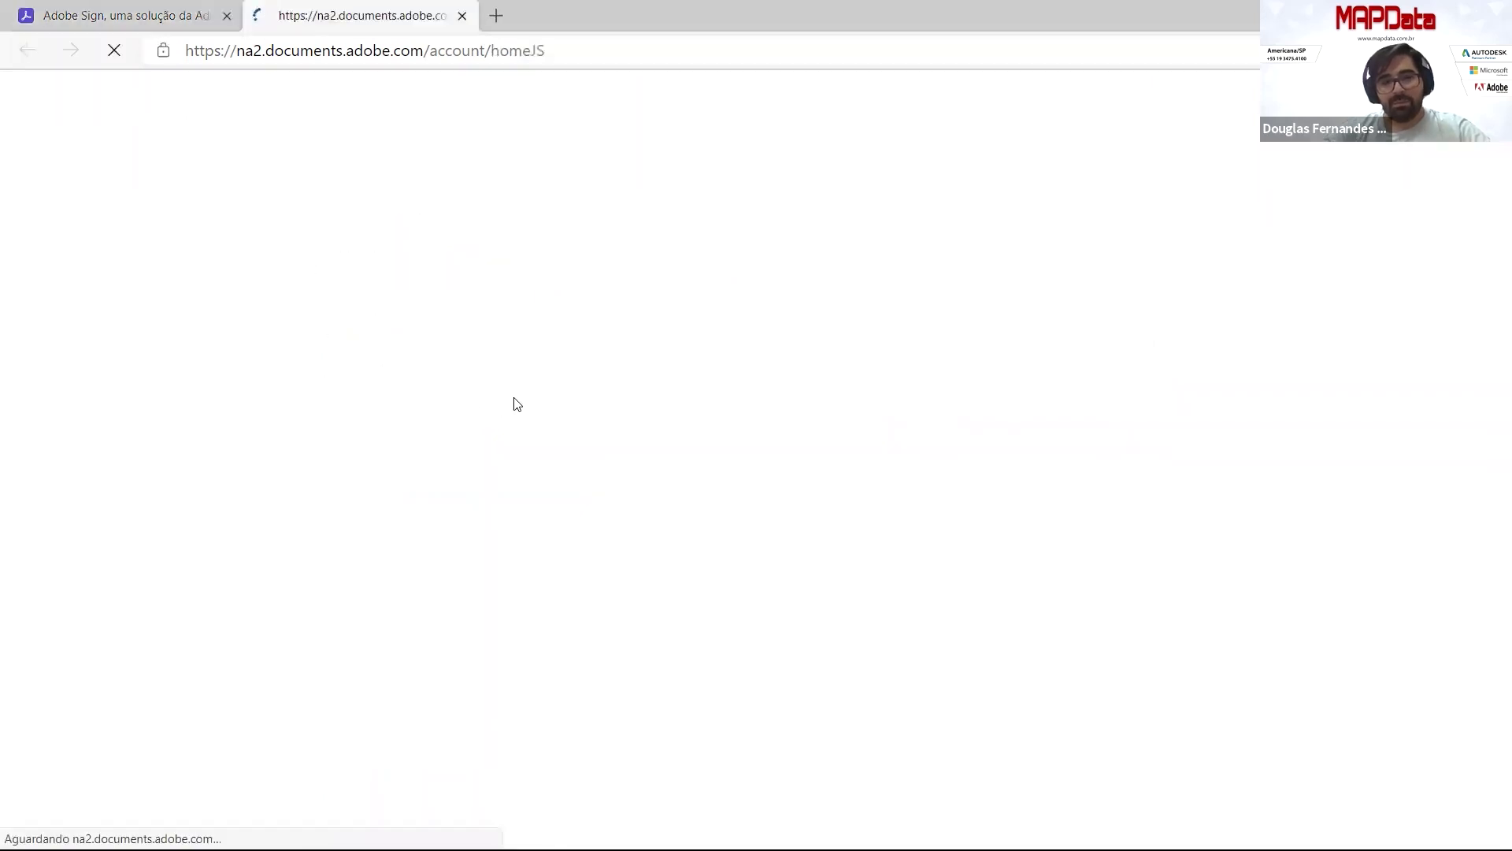
key(alt+Tab)
key(alt+Tab)
key(alt+Tab)
key(alt+Tab)
key(alt+Tab)
key(alt+Tab)
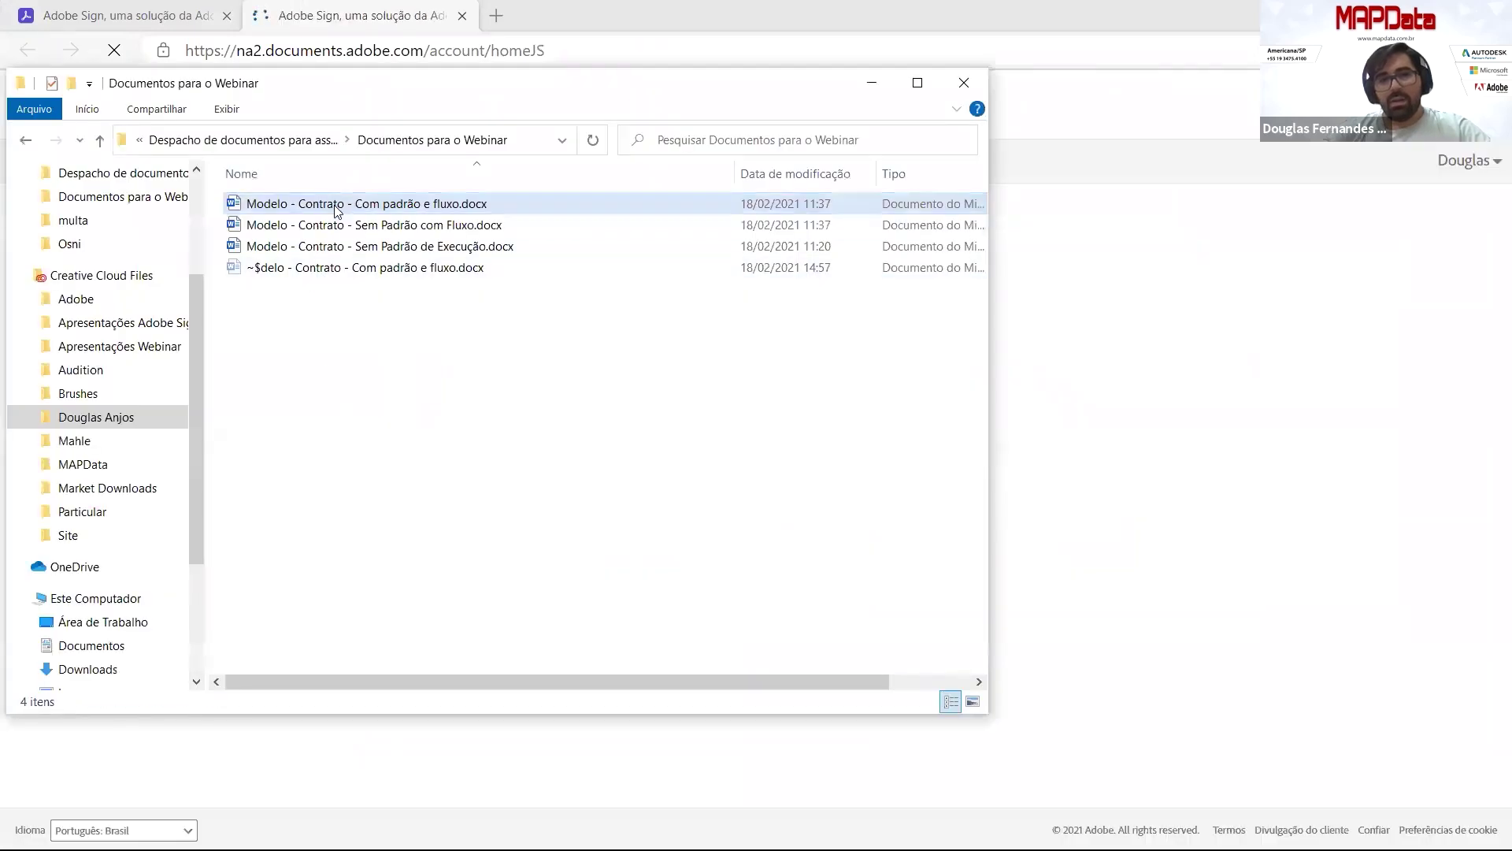
click(1327, 629)
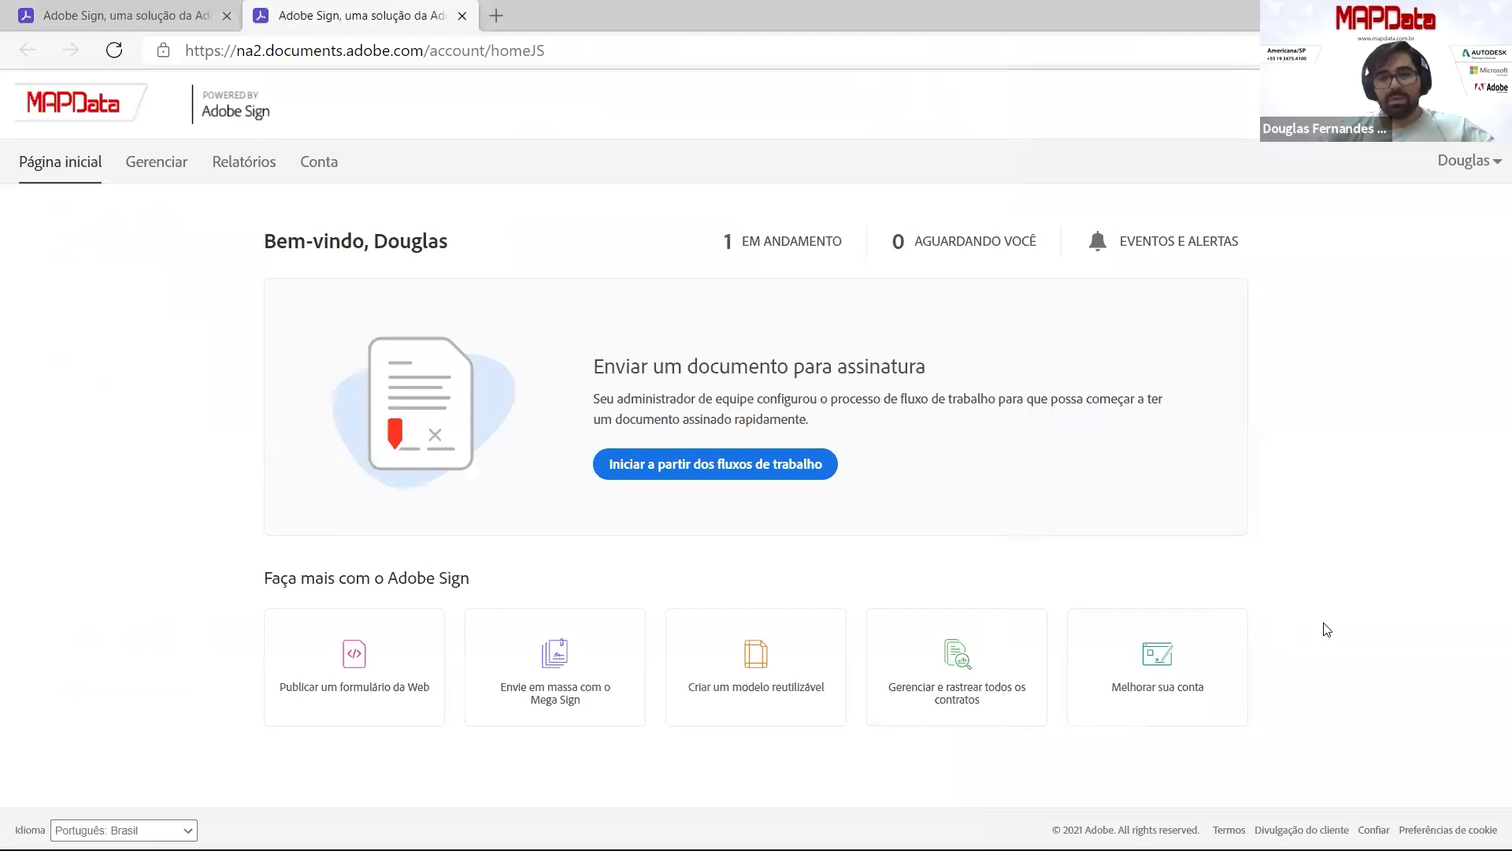
click(748, 681)
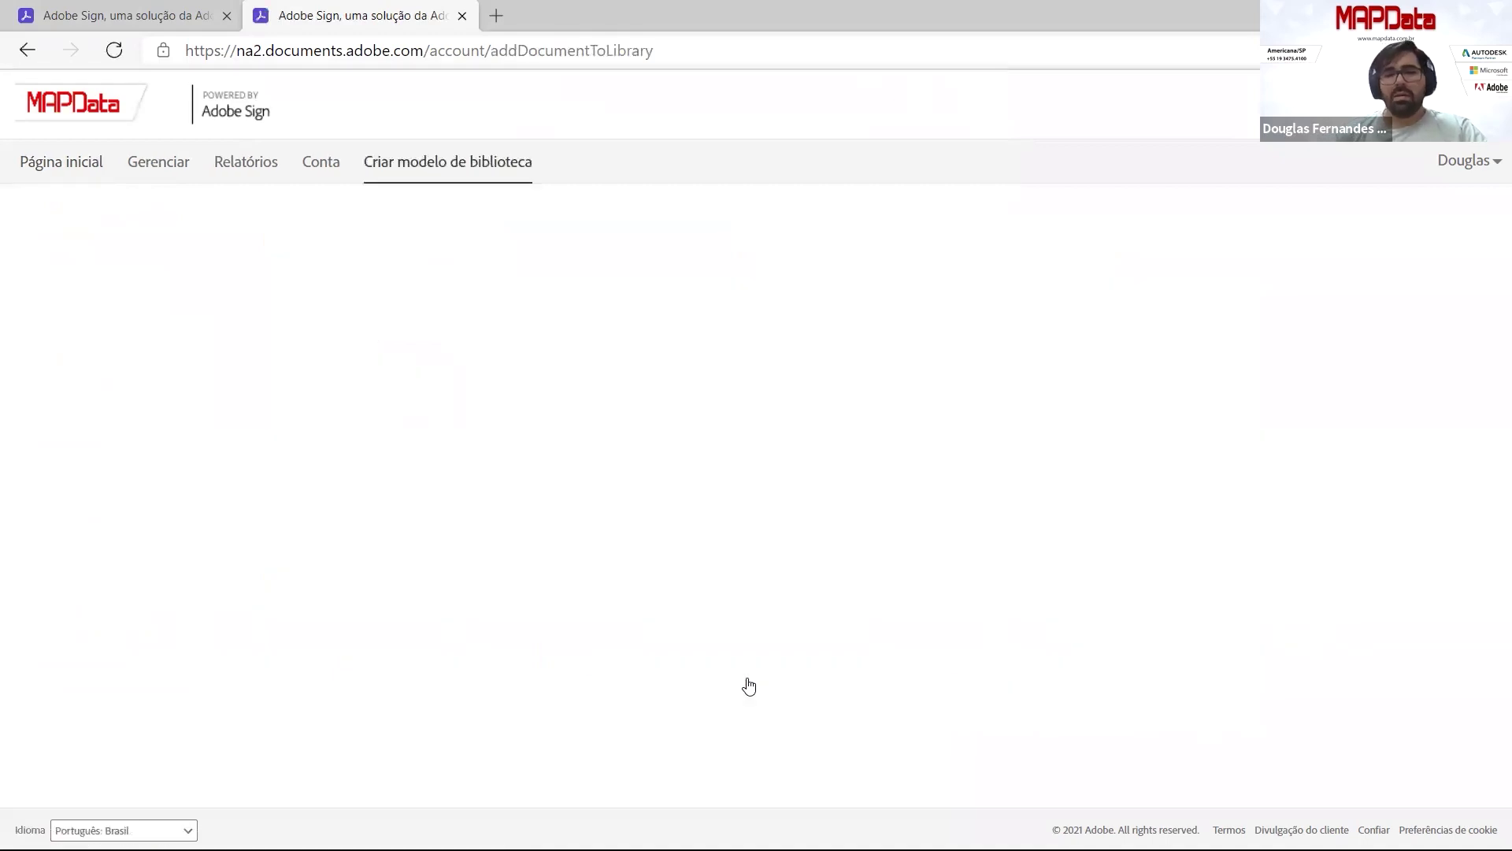
key(alt+Tab)
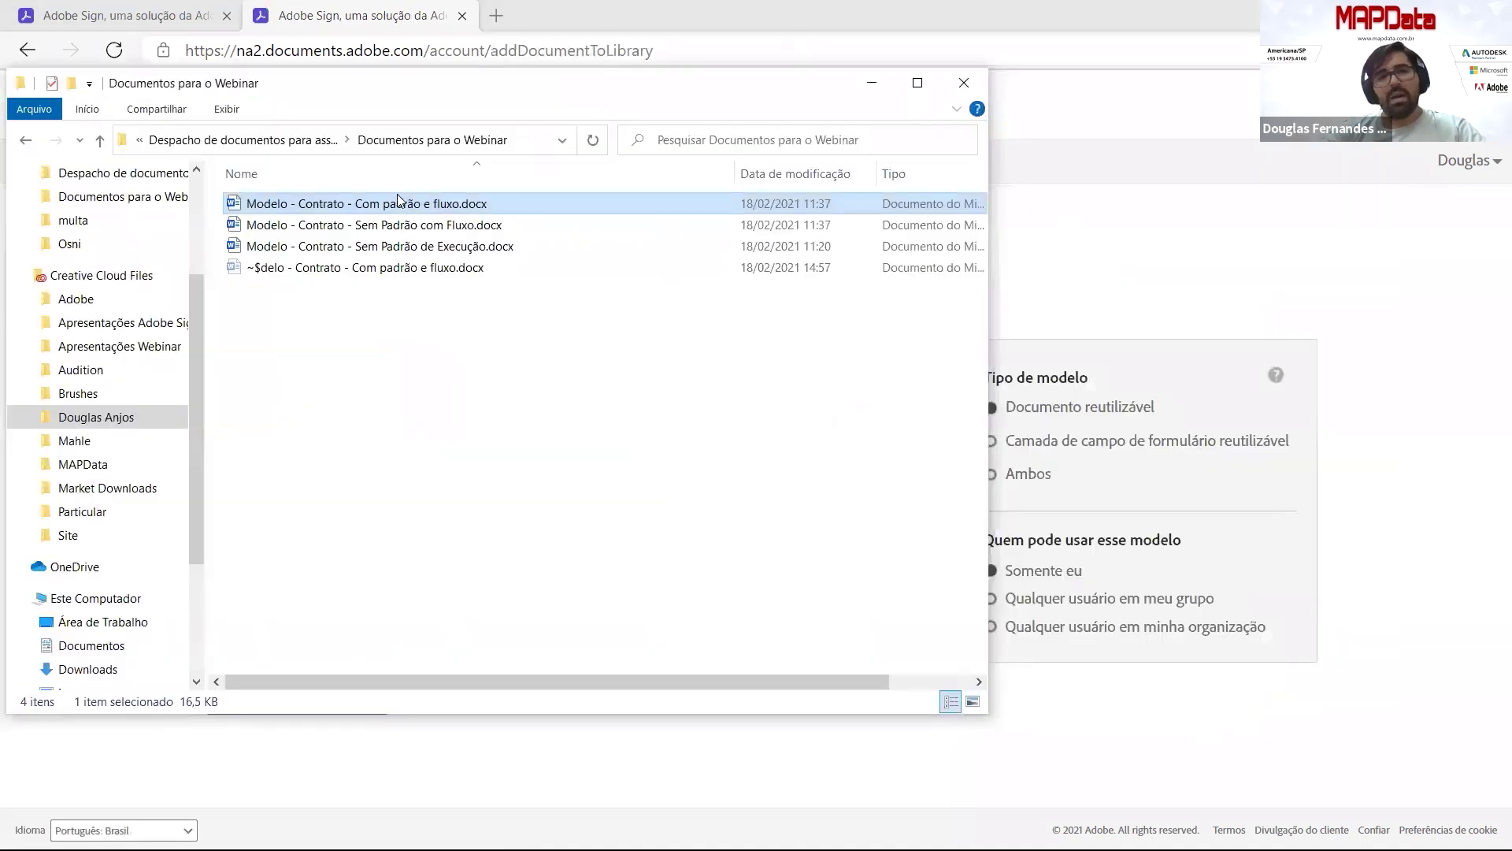
drag(404, 209, 658, 517)
key(alt+Tab)
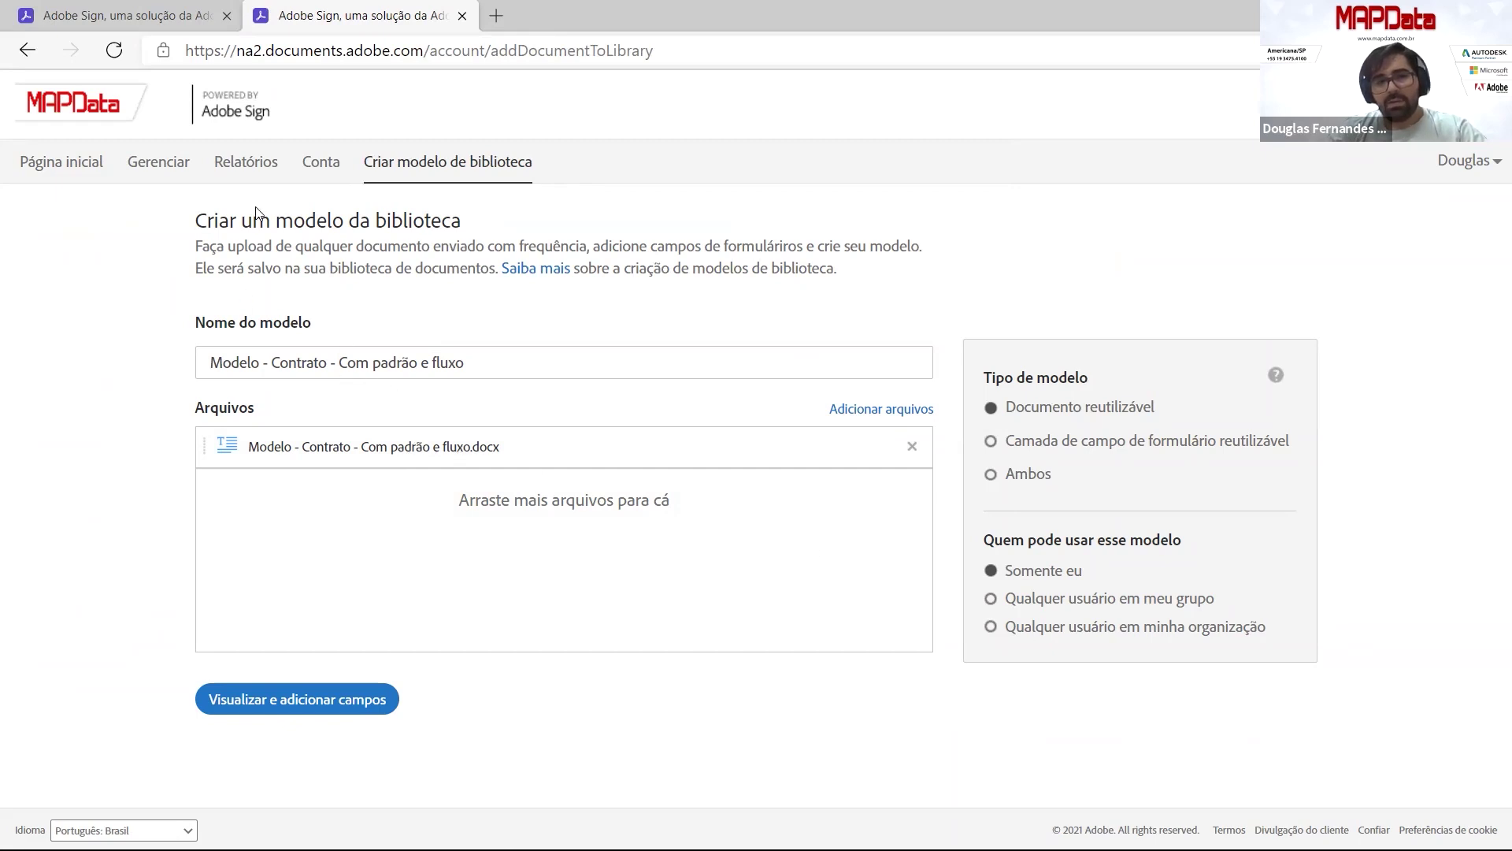
- Set the library template type to Ambos
click(270, 227)
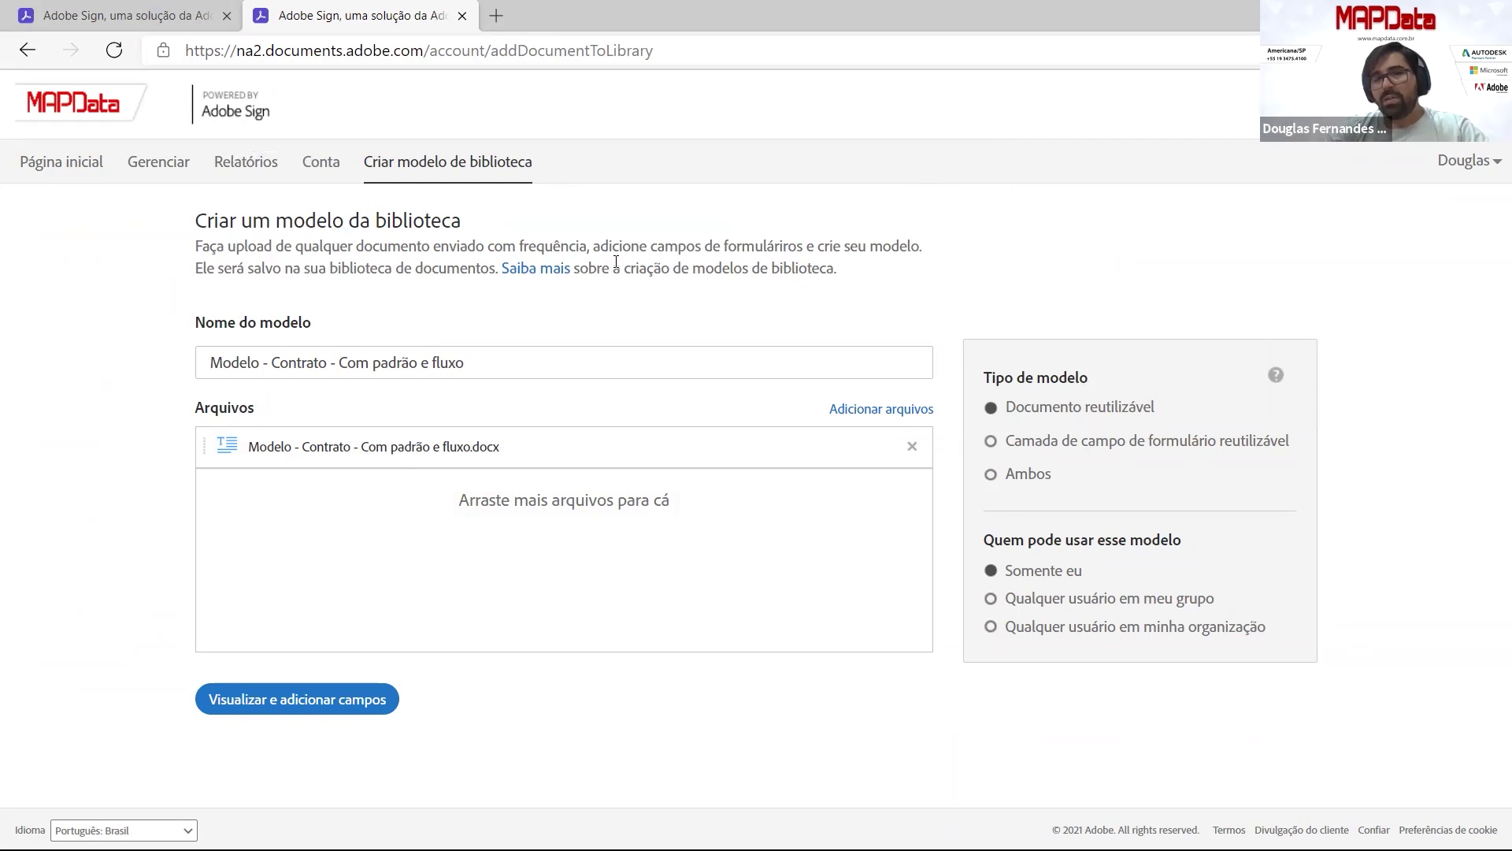
click(1109, 404)
click(1094, 446)
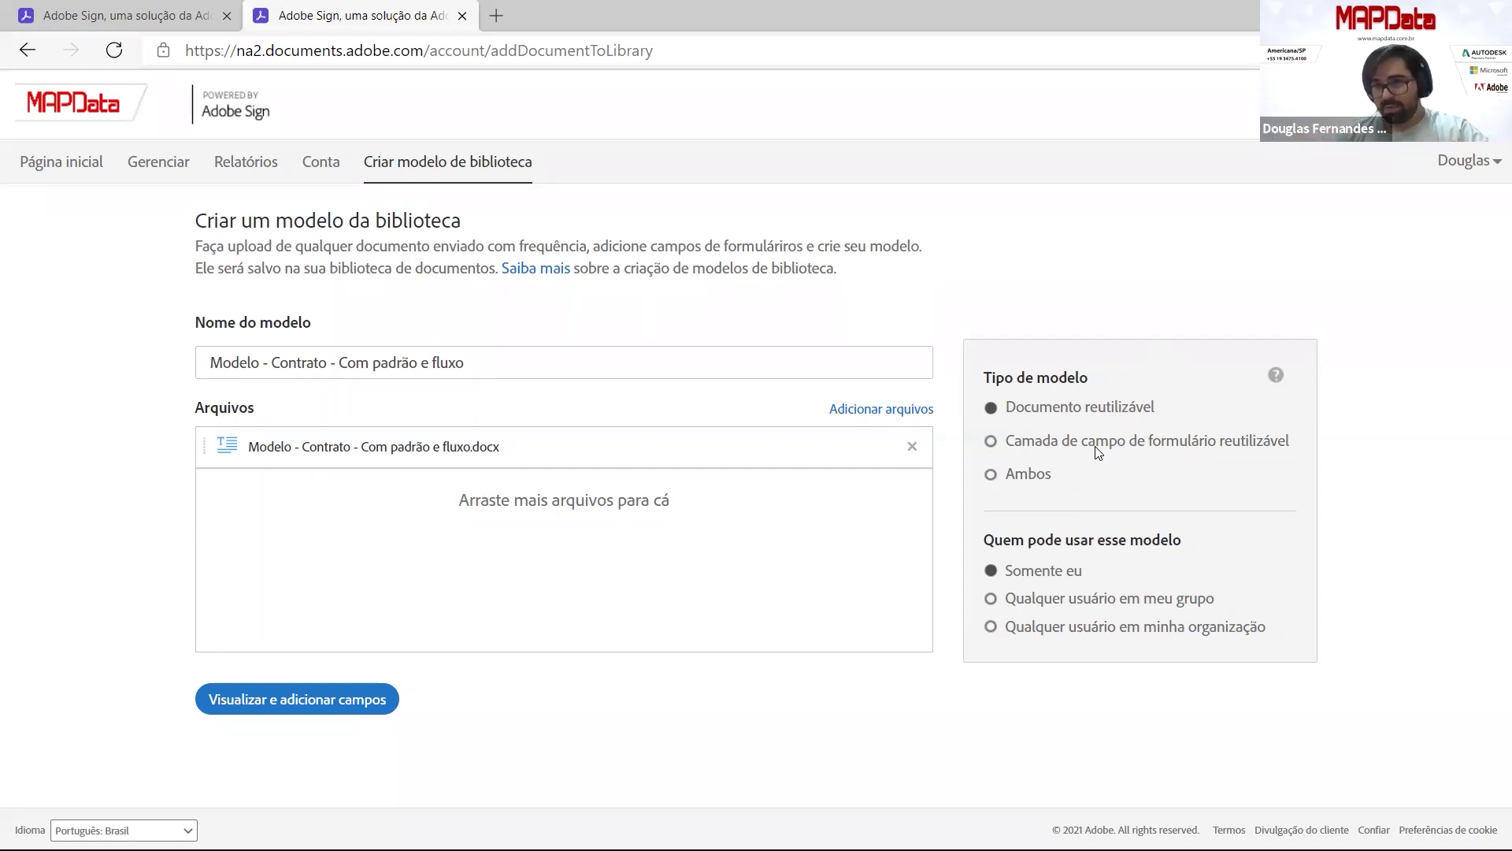
click(1105, 451)
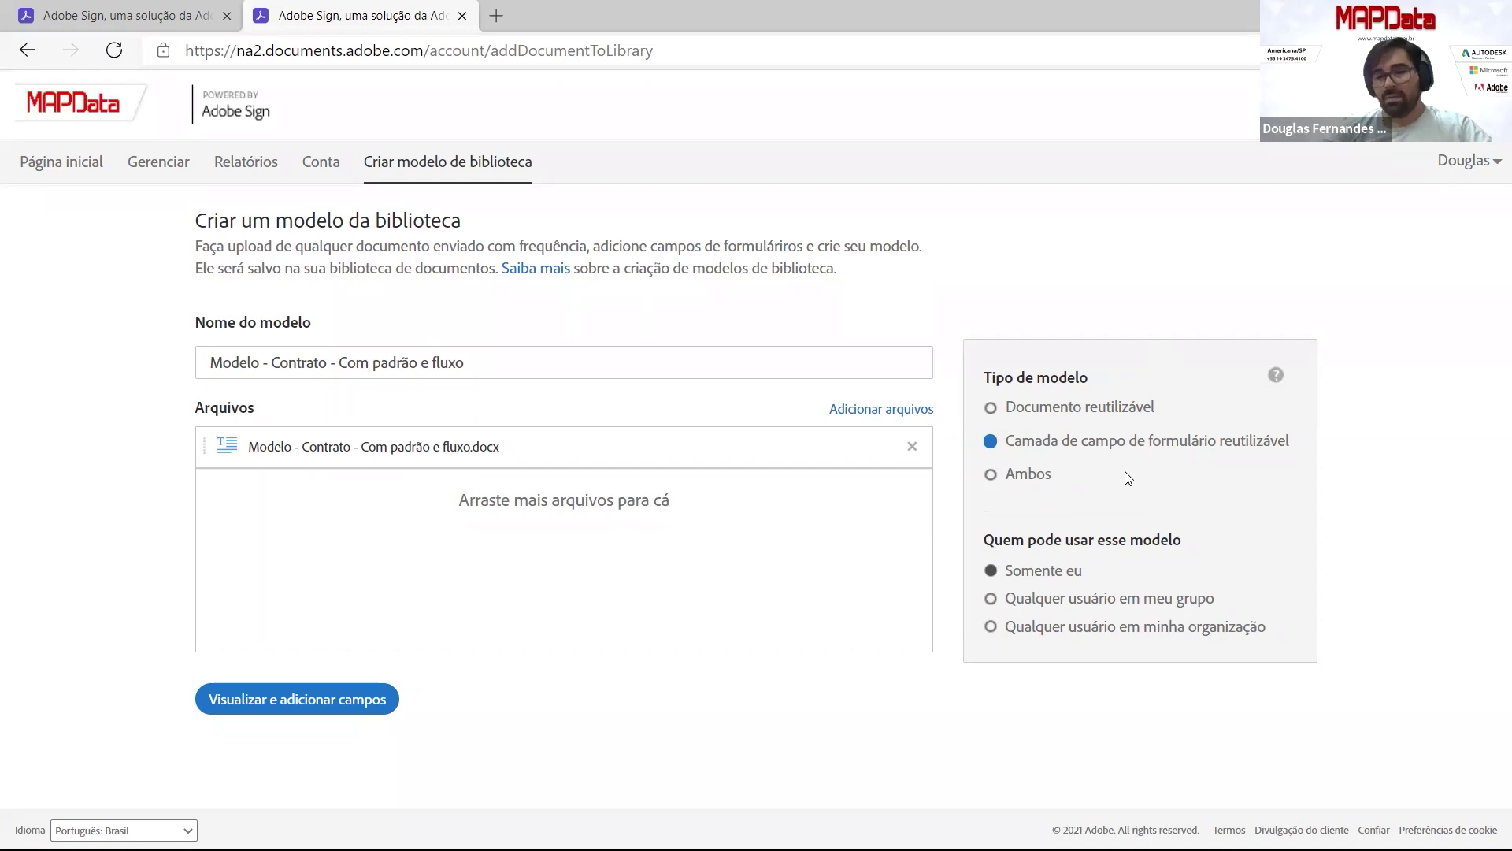
click(1030, 482)
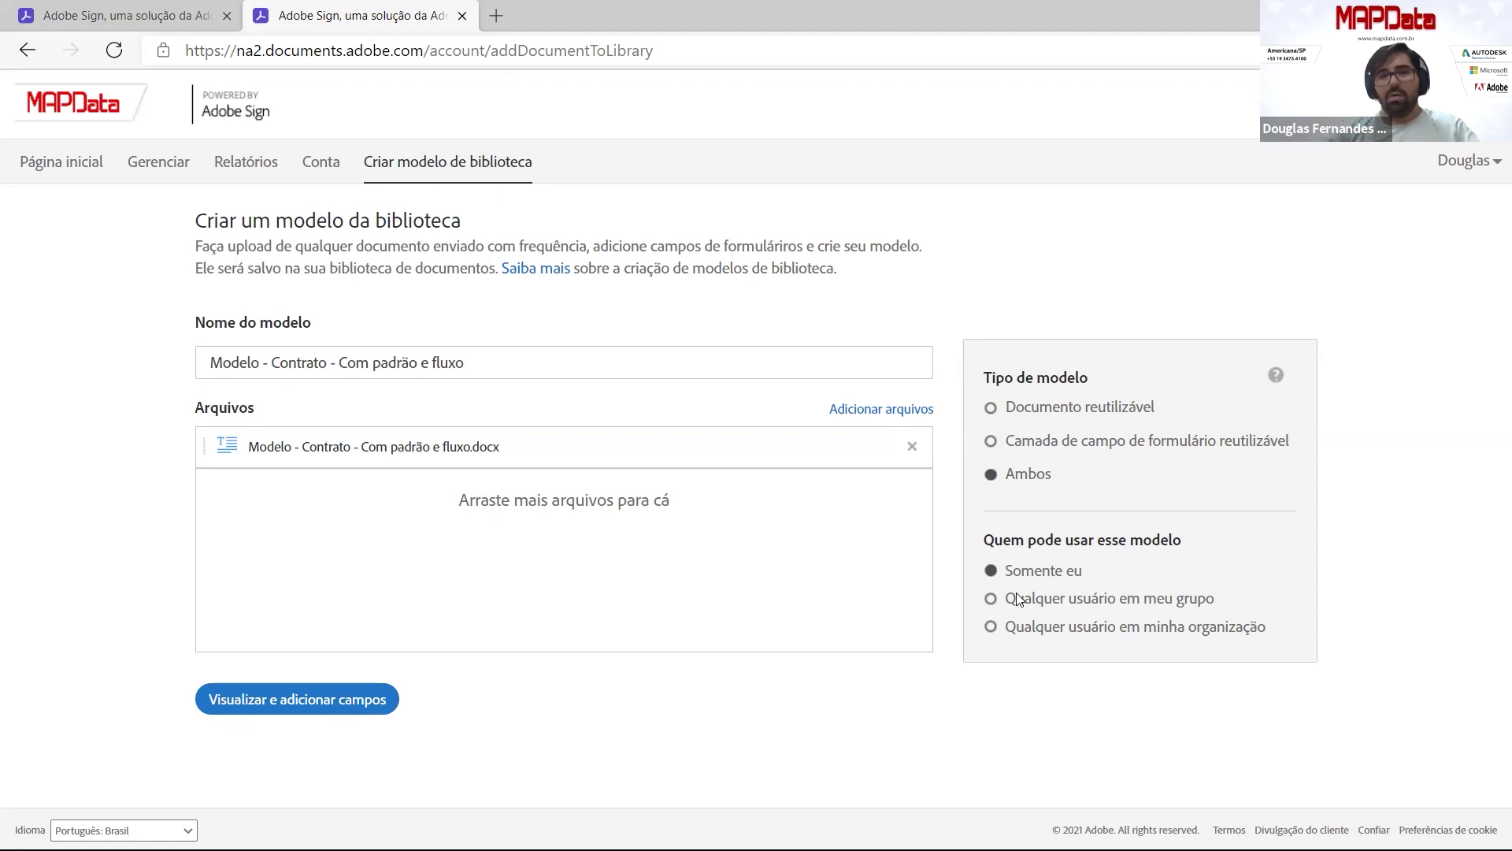
- Share the template with any user in the group and continue to field placement
click(1018, 599)
click(1161, 607)
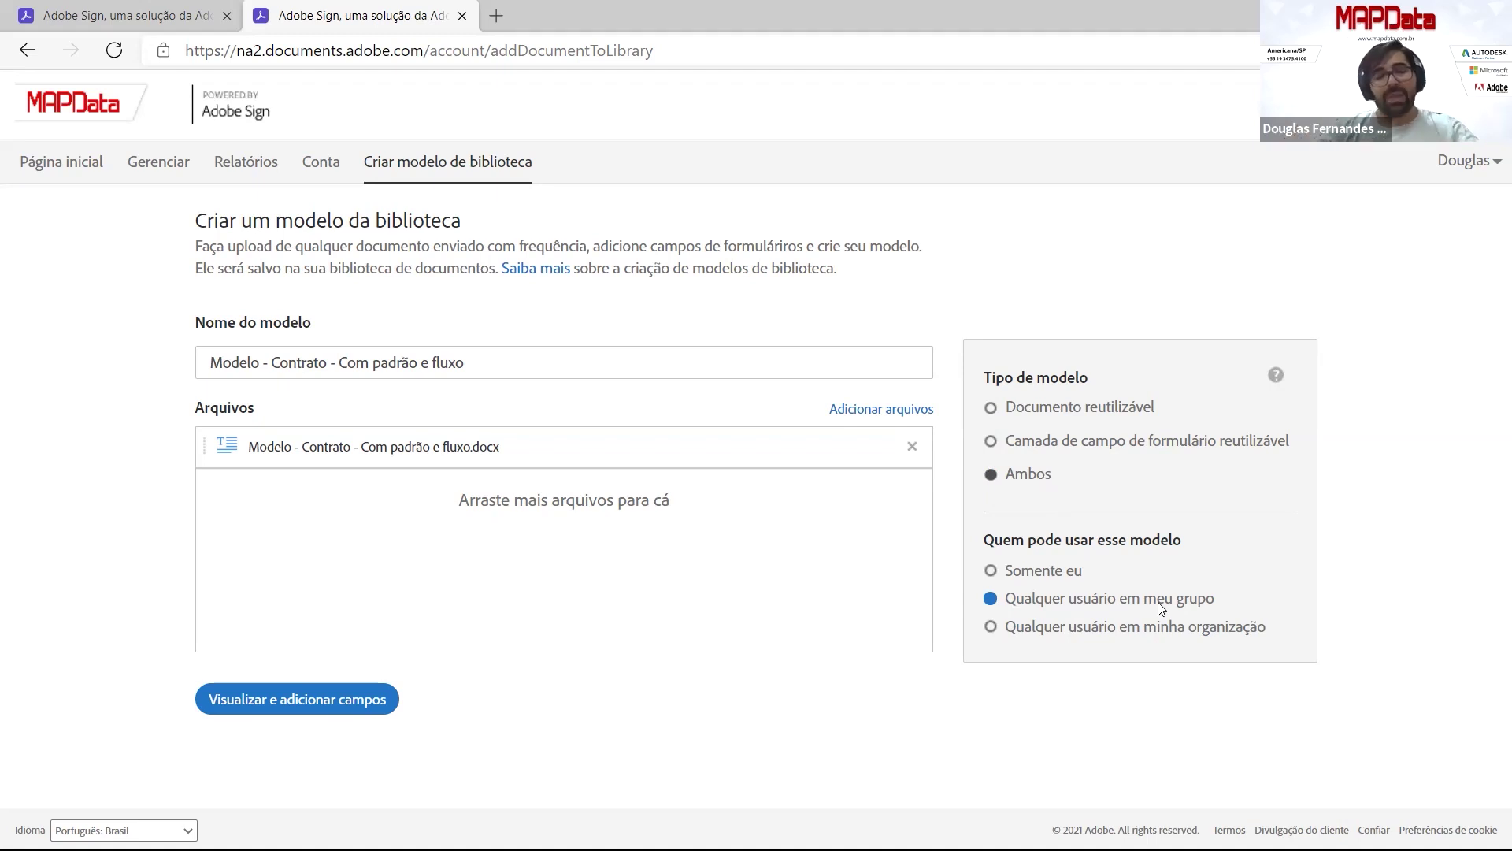
click(1034, 632)
click(1035, 636)
click(1035, 636)
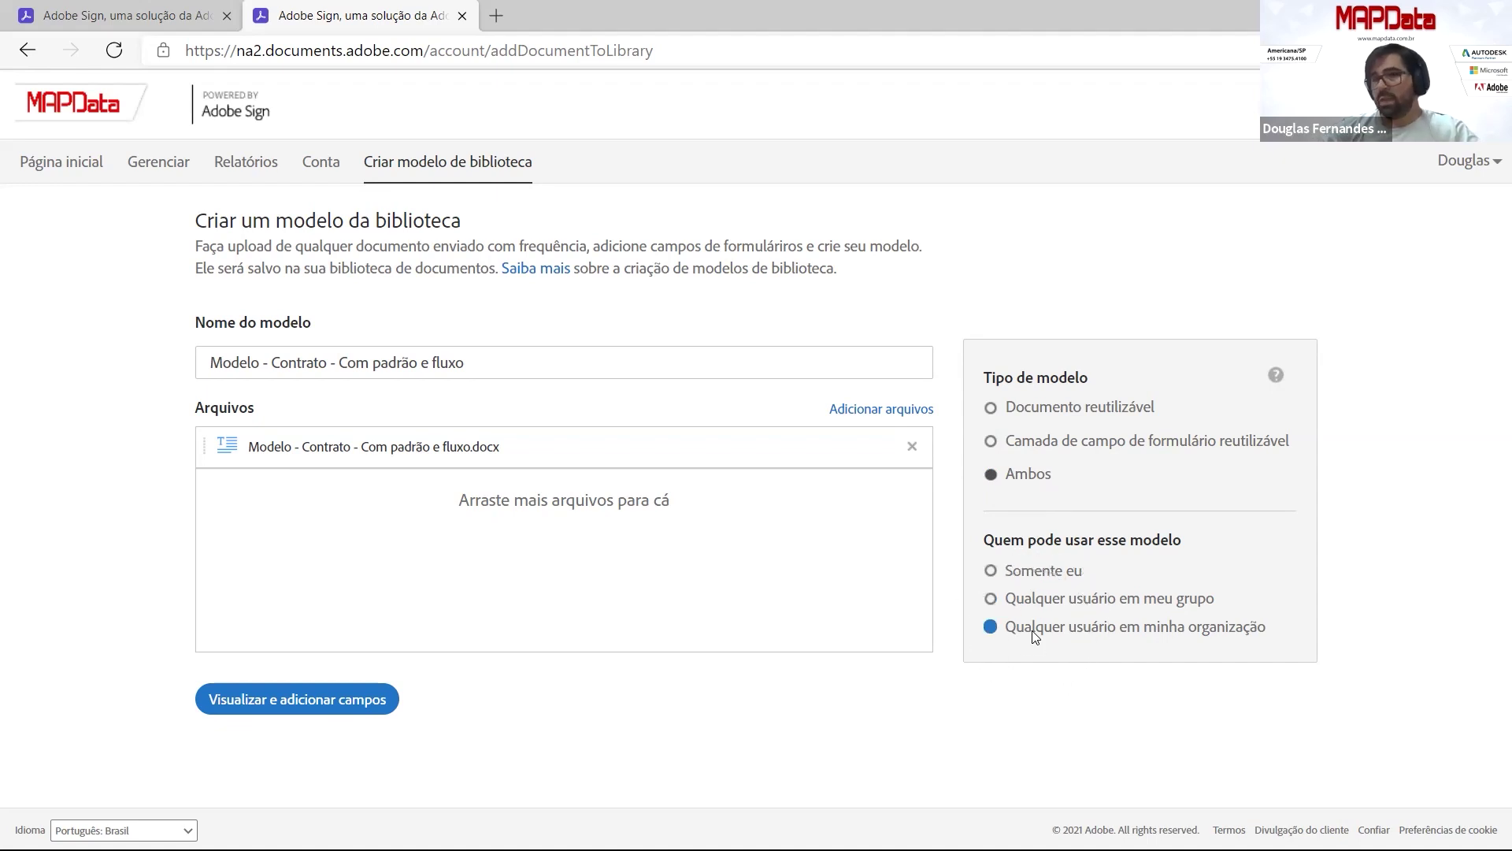
click(1034, 602)
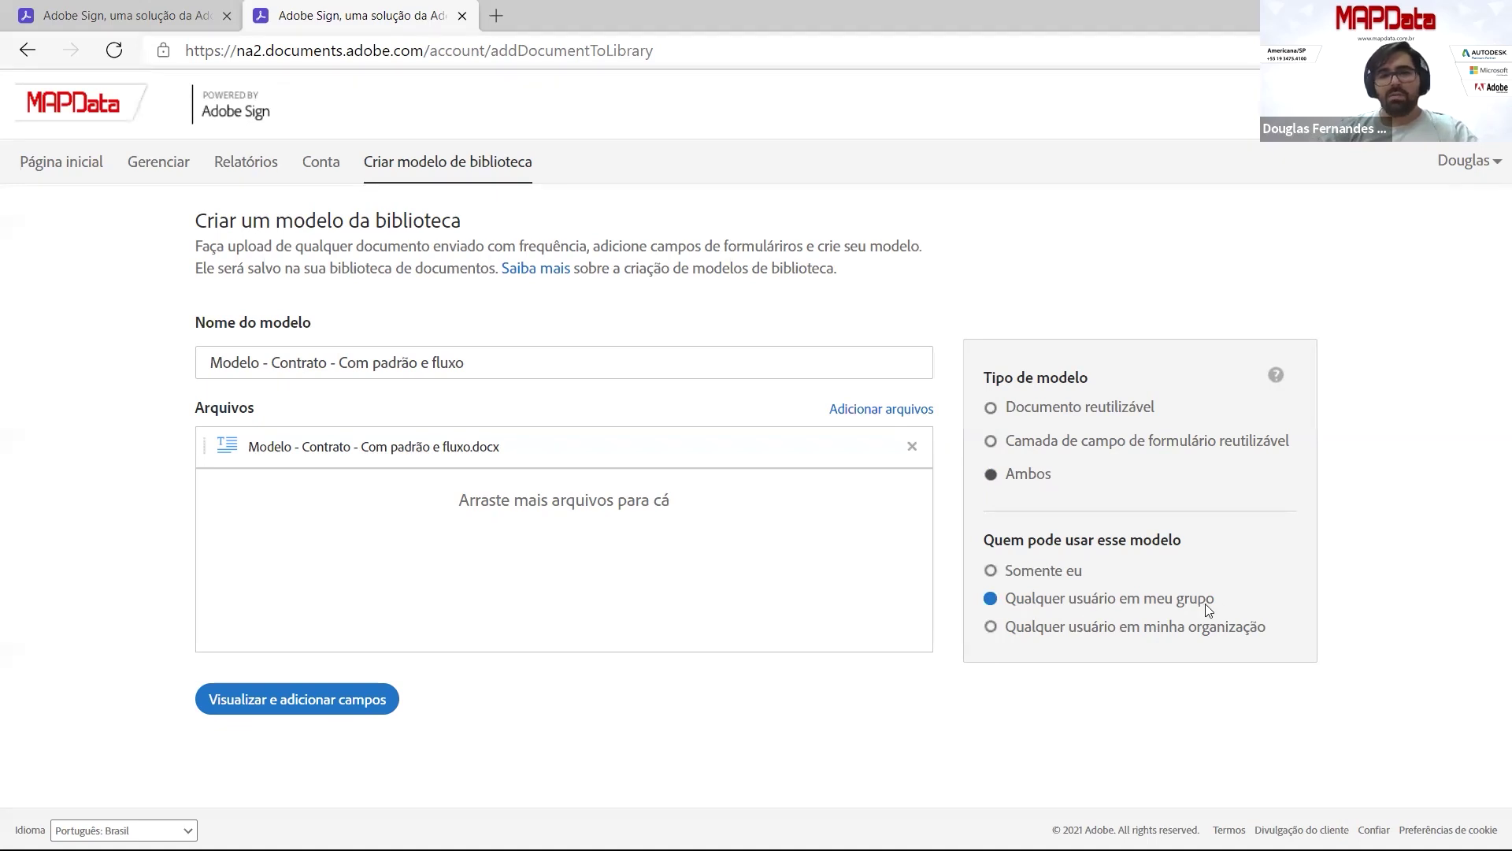
click(1155, 597)
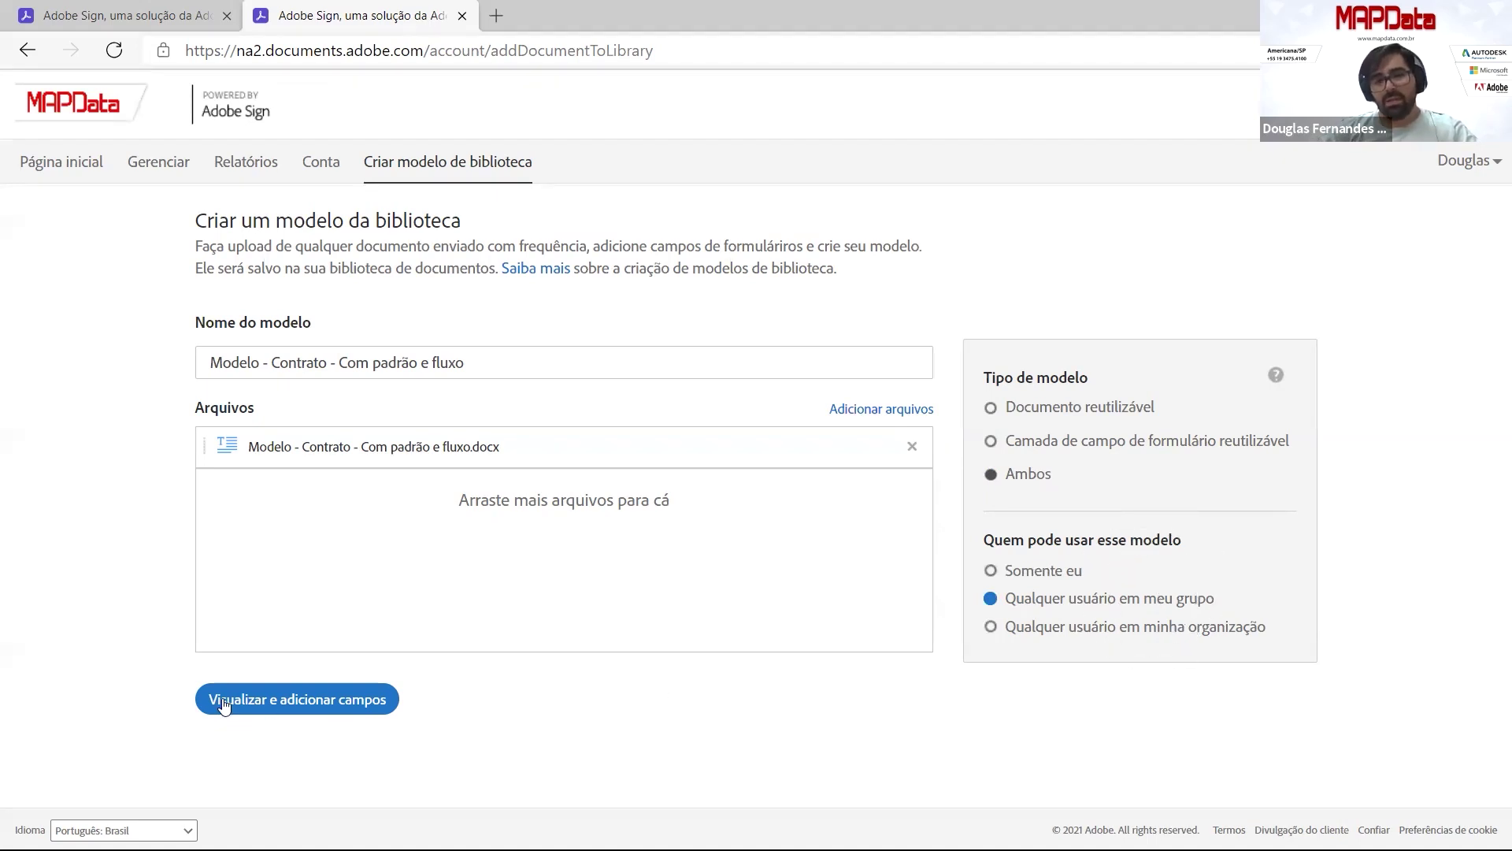
click(257, 701)
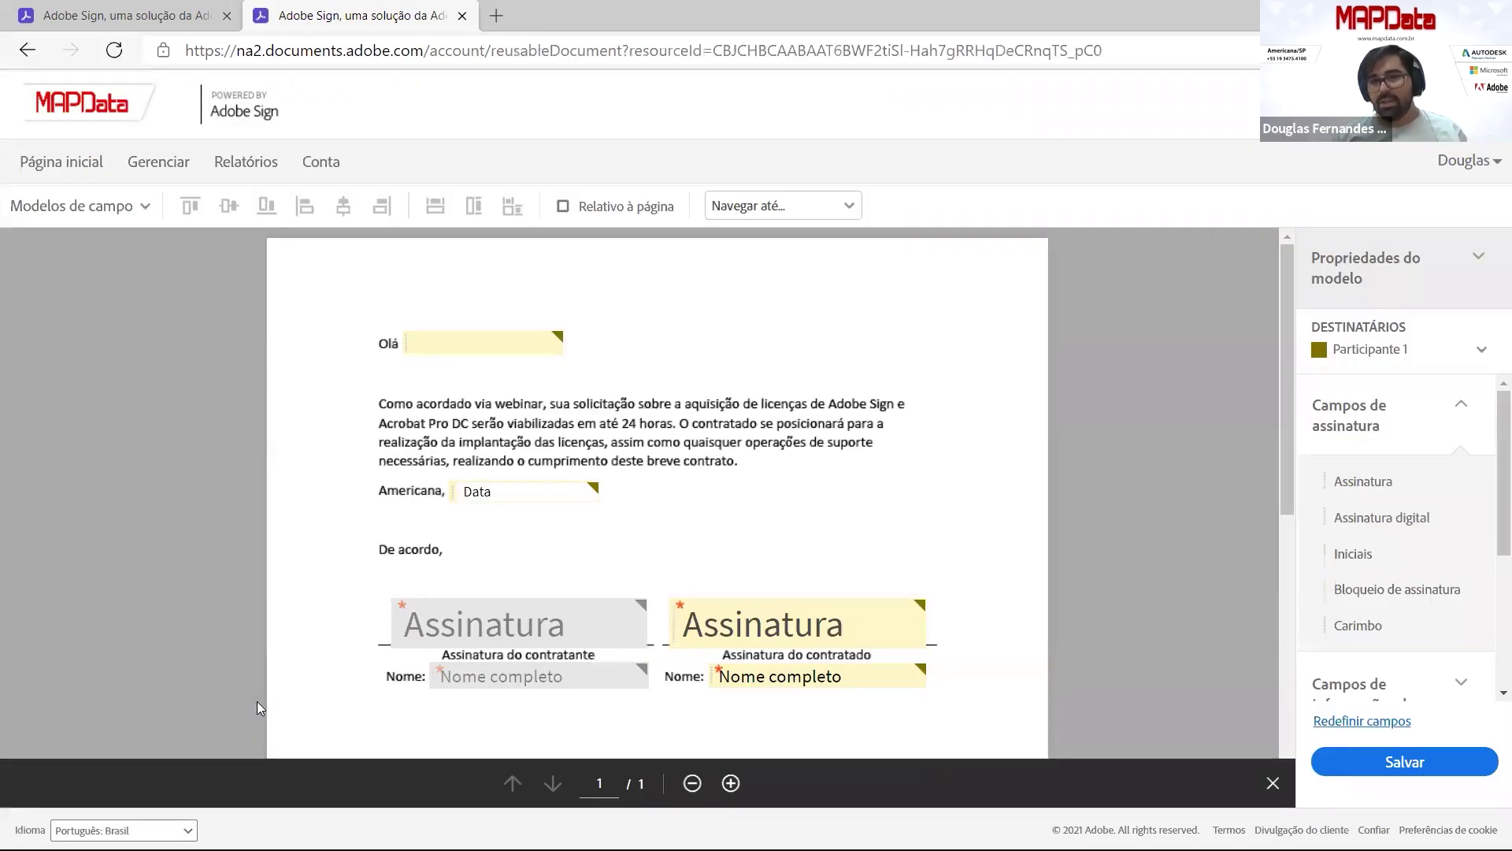
scroll(736, 463, down, 5)
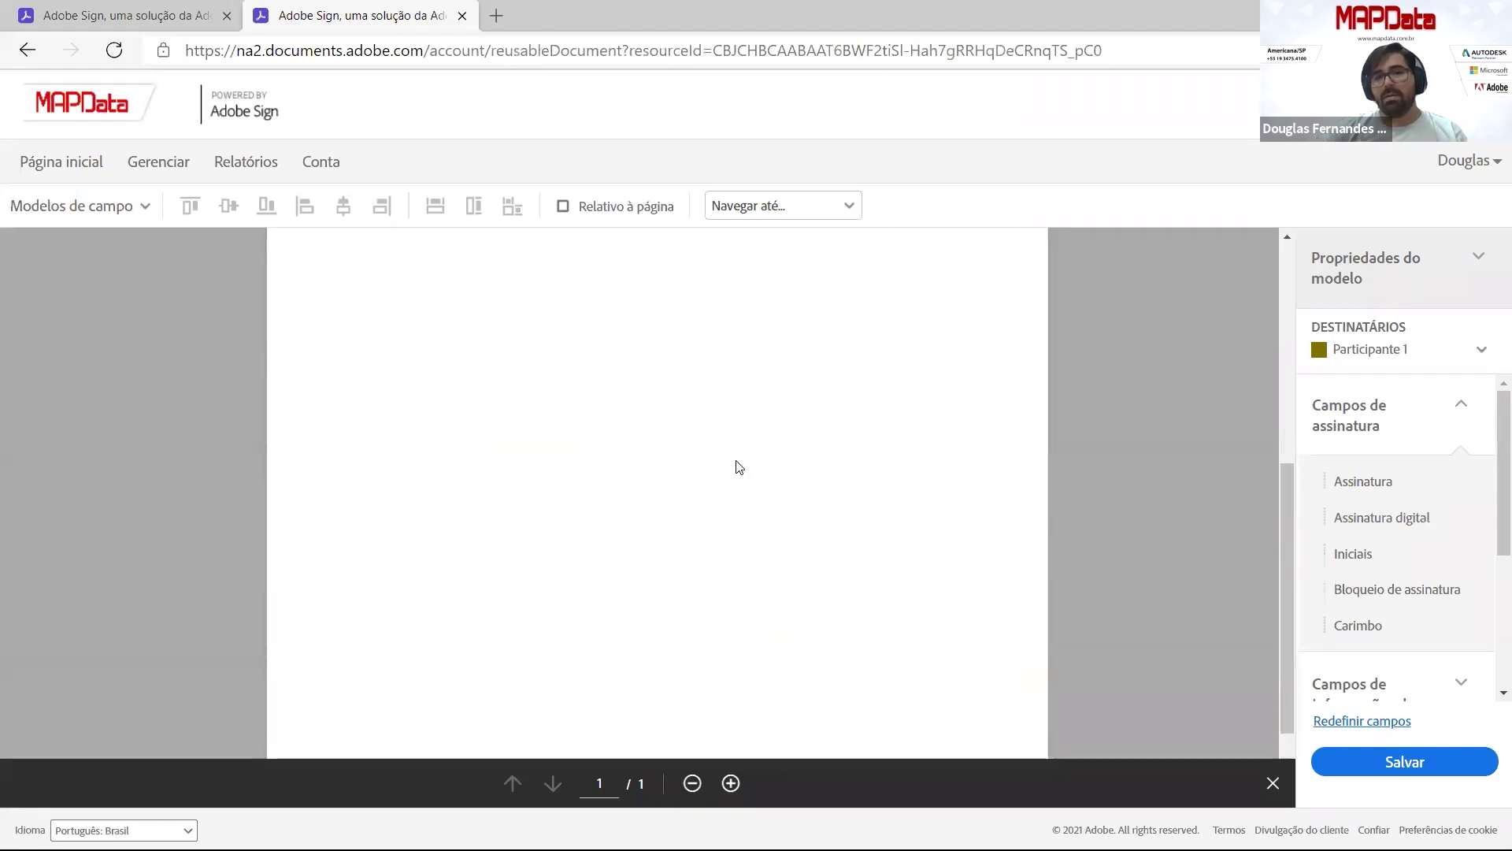
scroll(736, 467, up, 5)
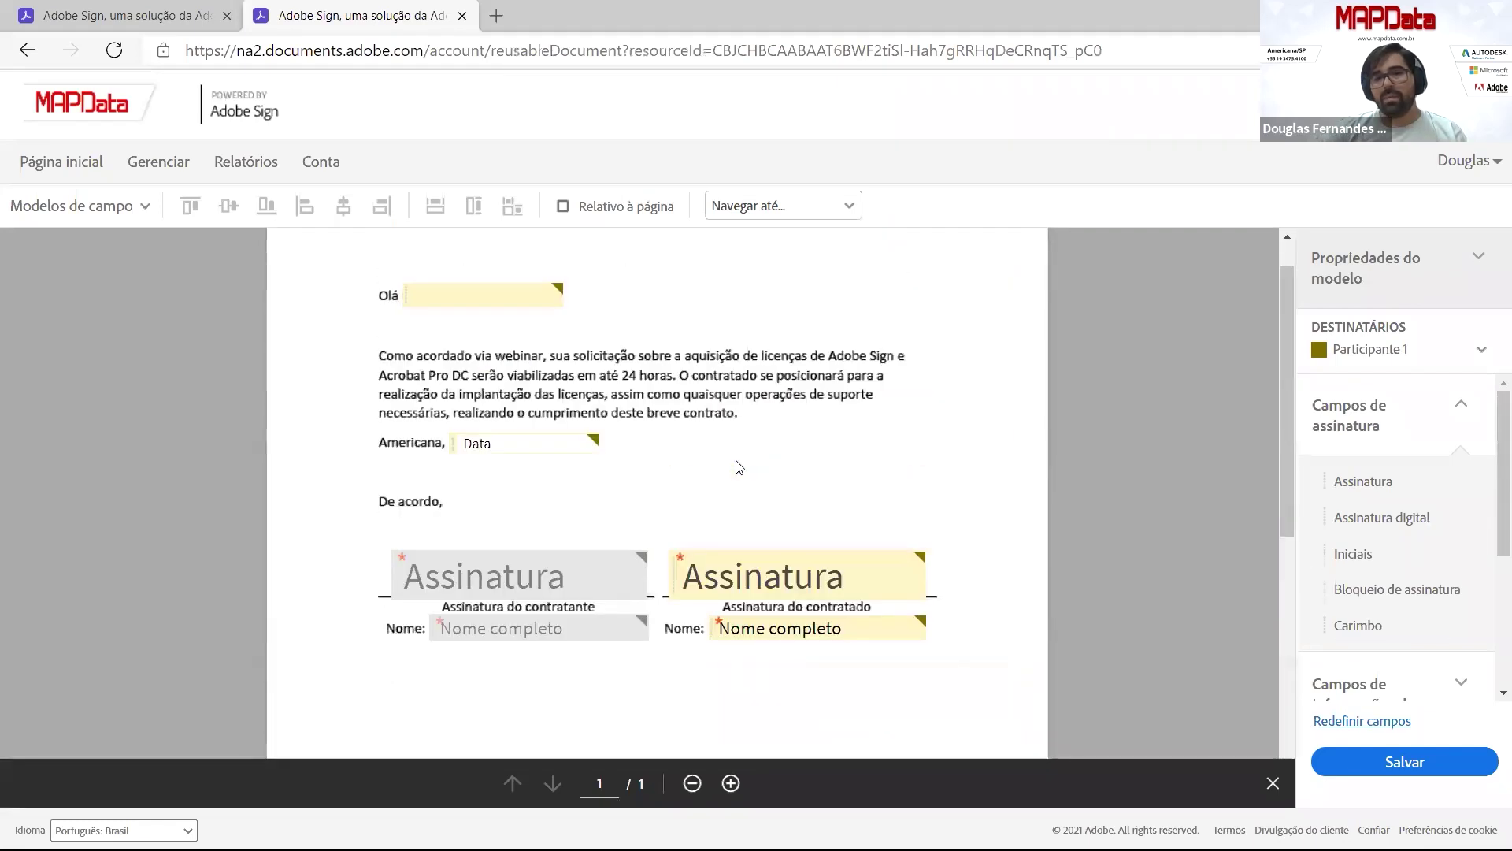
click(1368, 371)
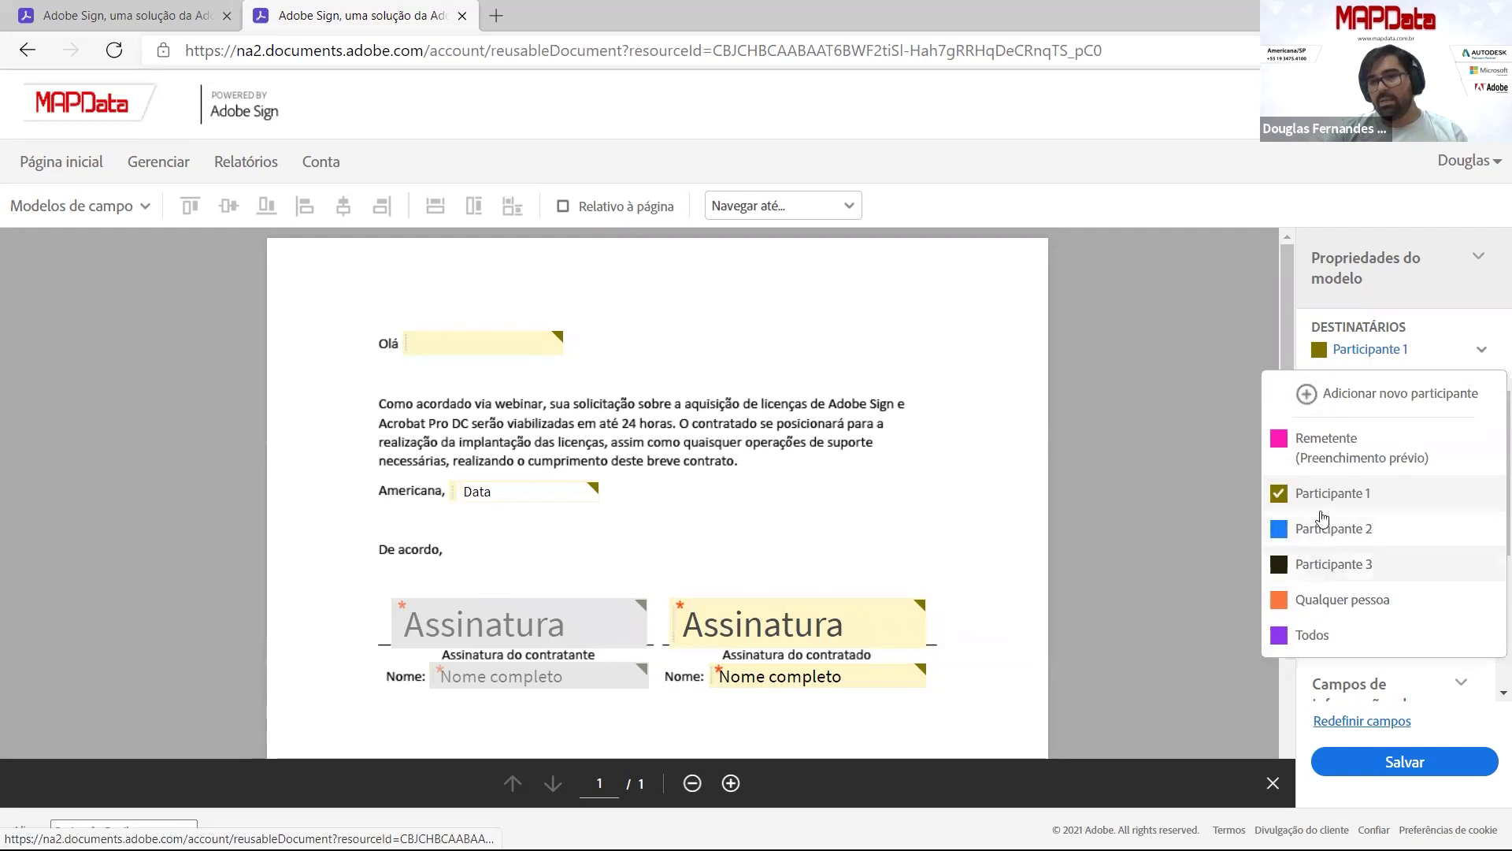
click(843, 528)
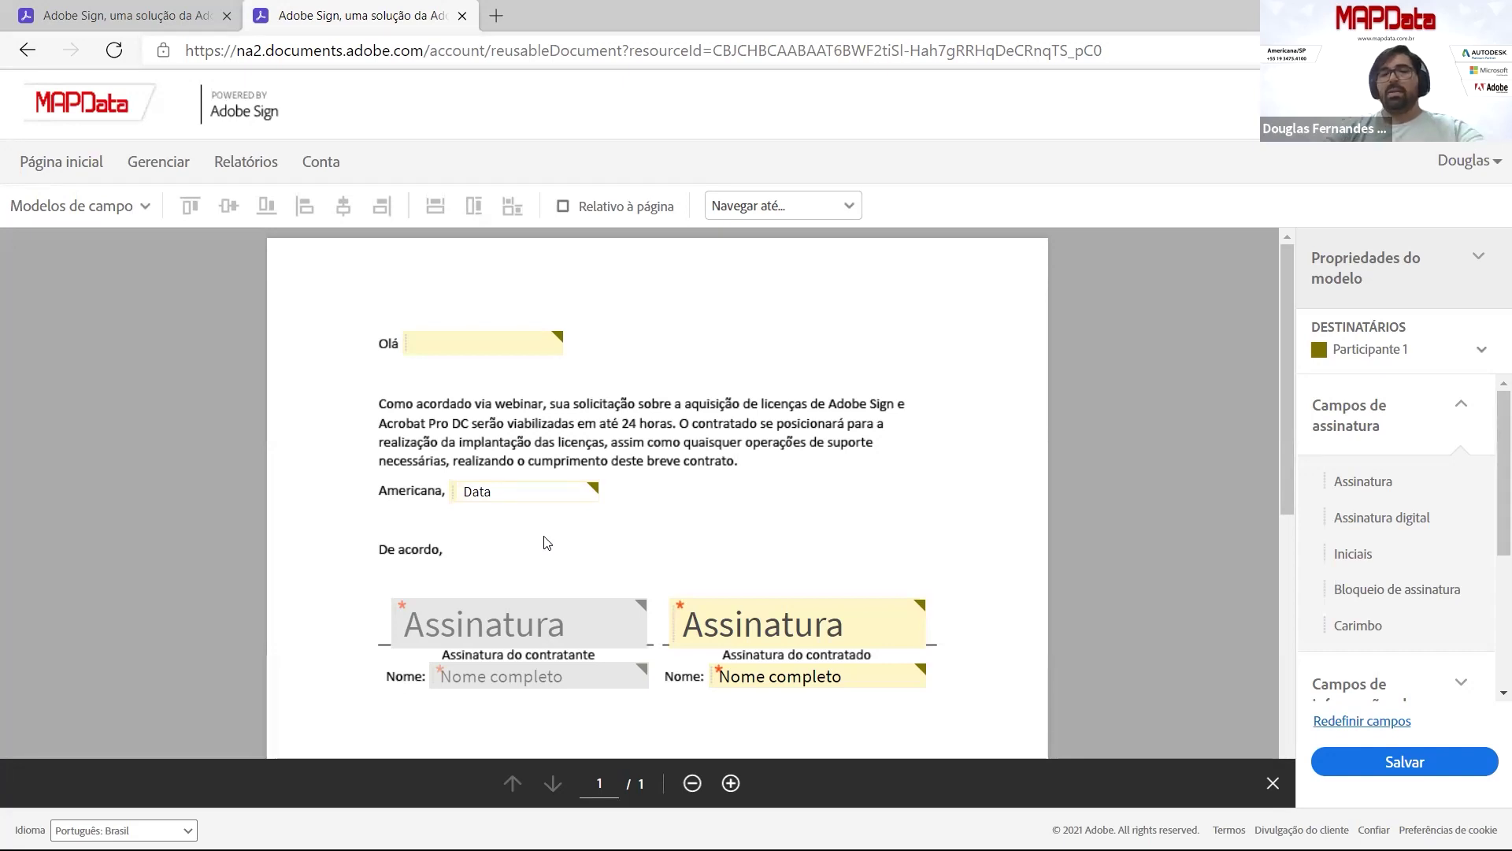
scroll(621, 395, down, 5)
scroll(649, 439, up, 5)
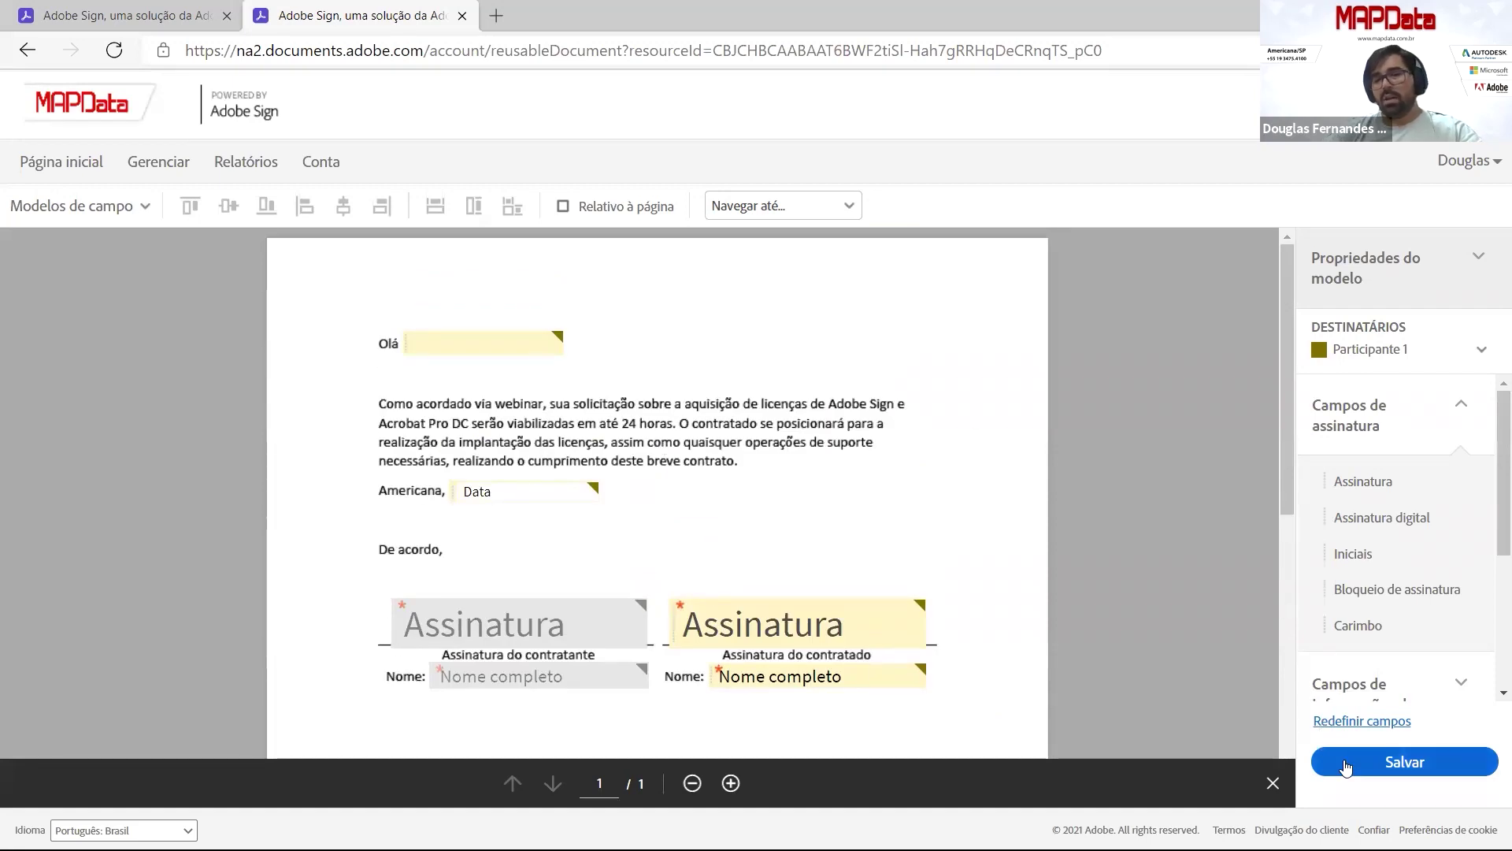
- List the Modelos under Gerenciar, showing 'Modelo - Contrato - Com padrão e fluxo' as Ativo
click(150, 163)
click(154, 177)
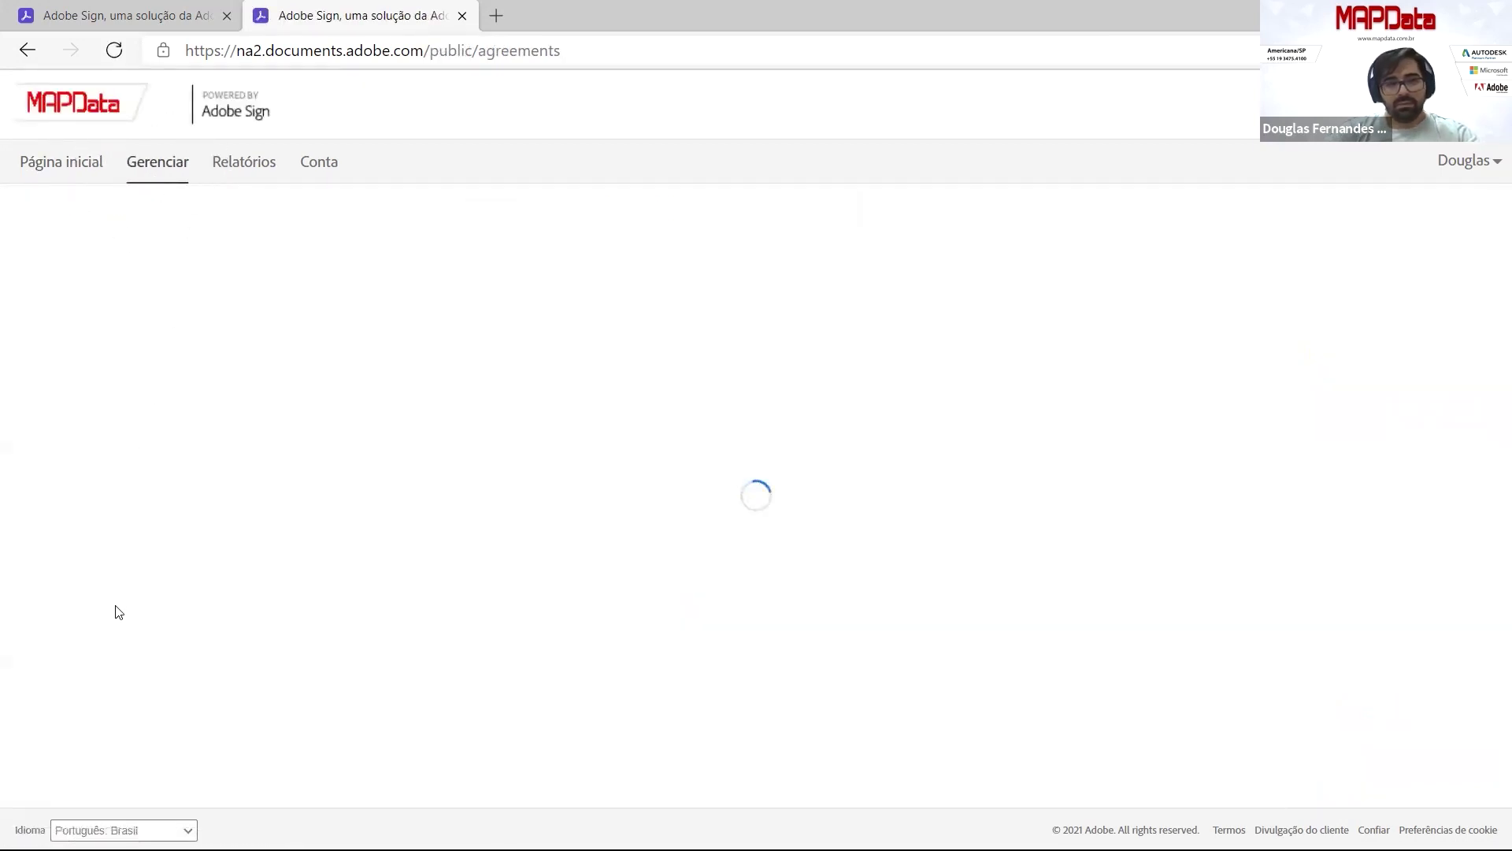
click(92, 572)
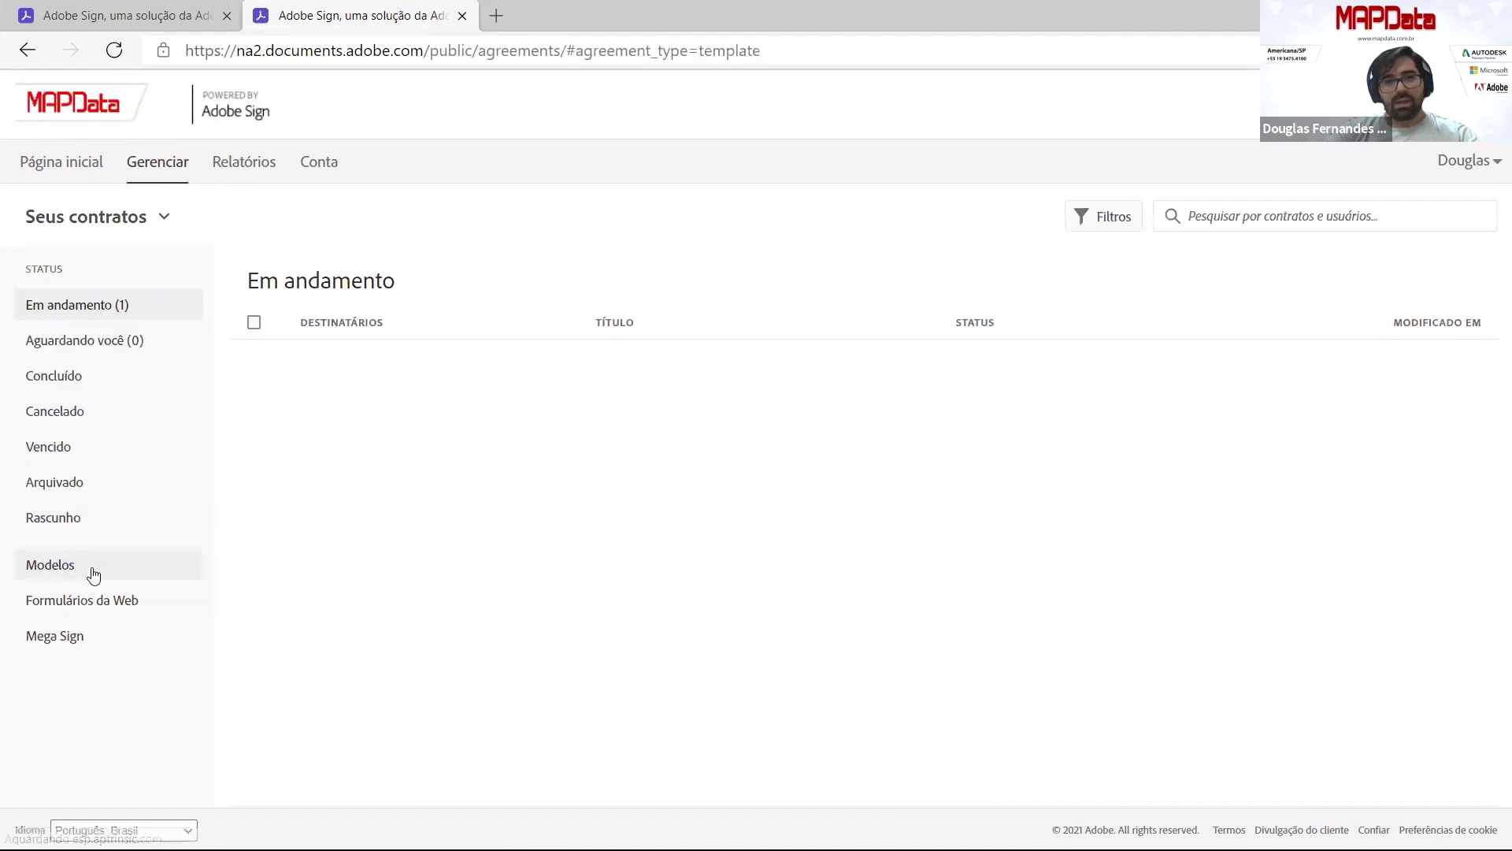
click(483, 363)
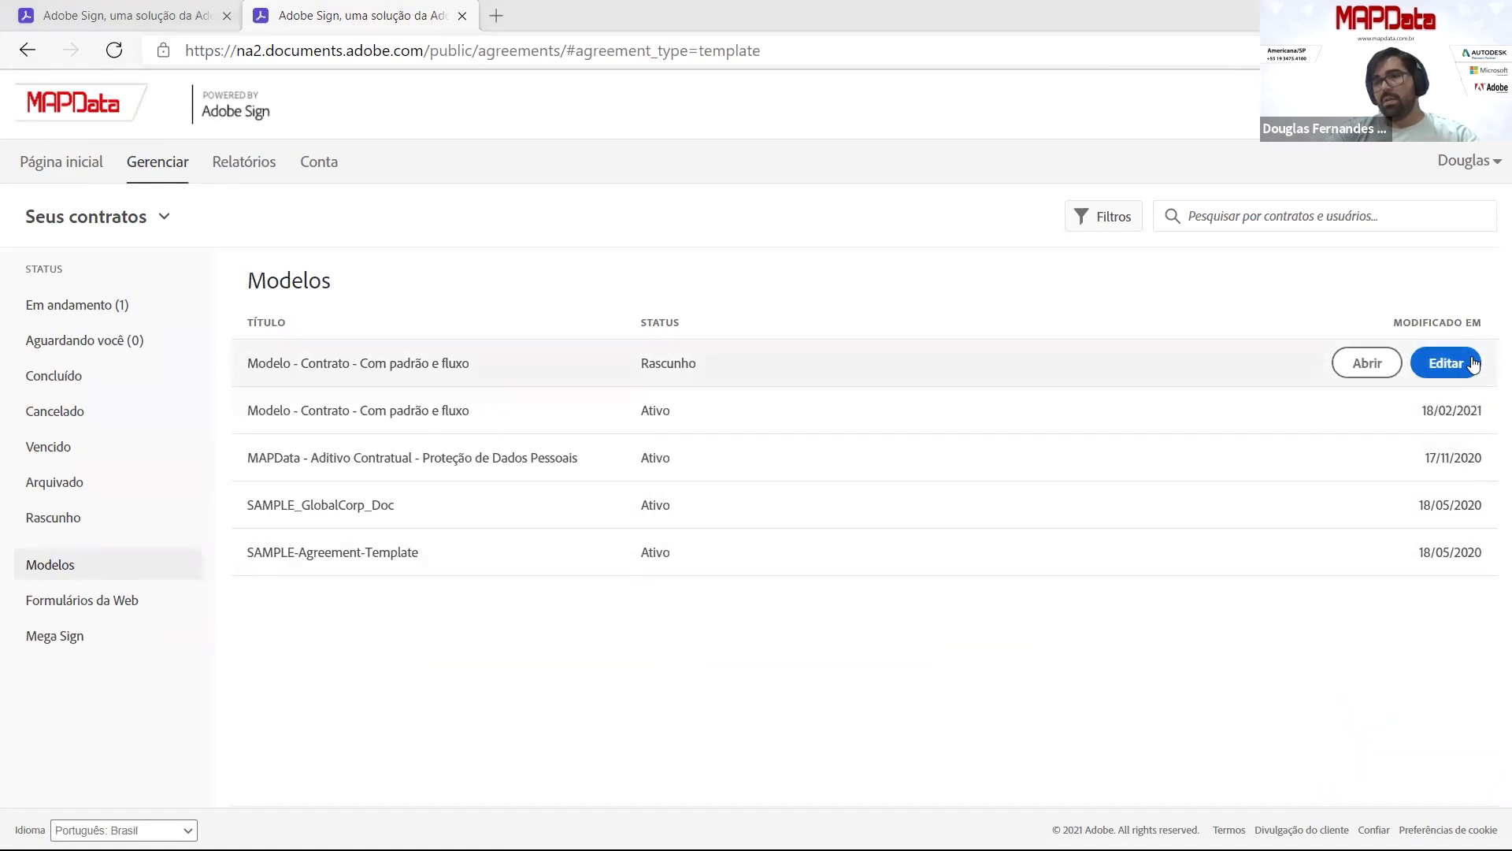
mouse_move(1494, 398)
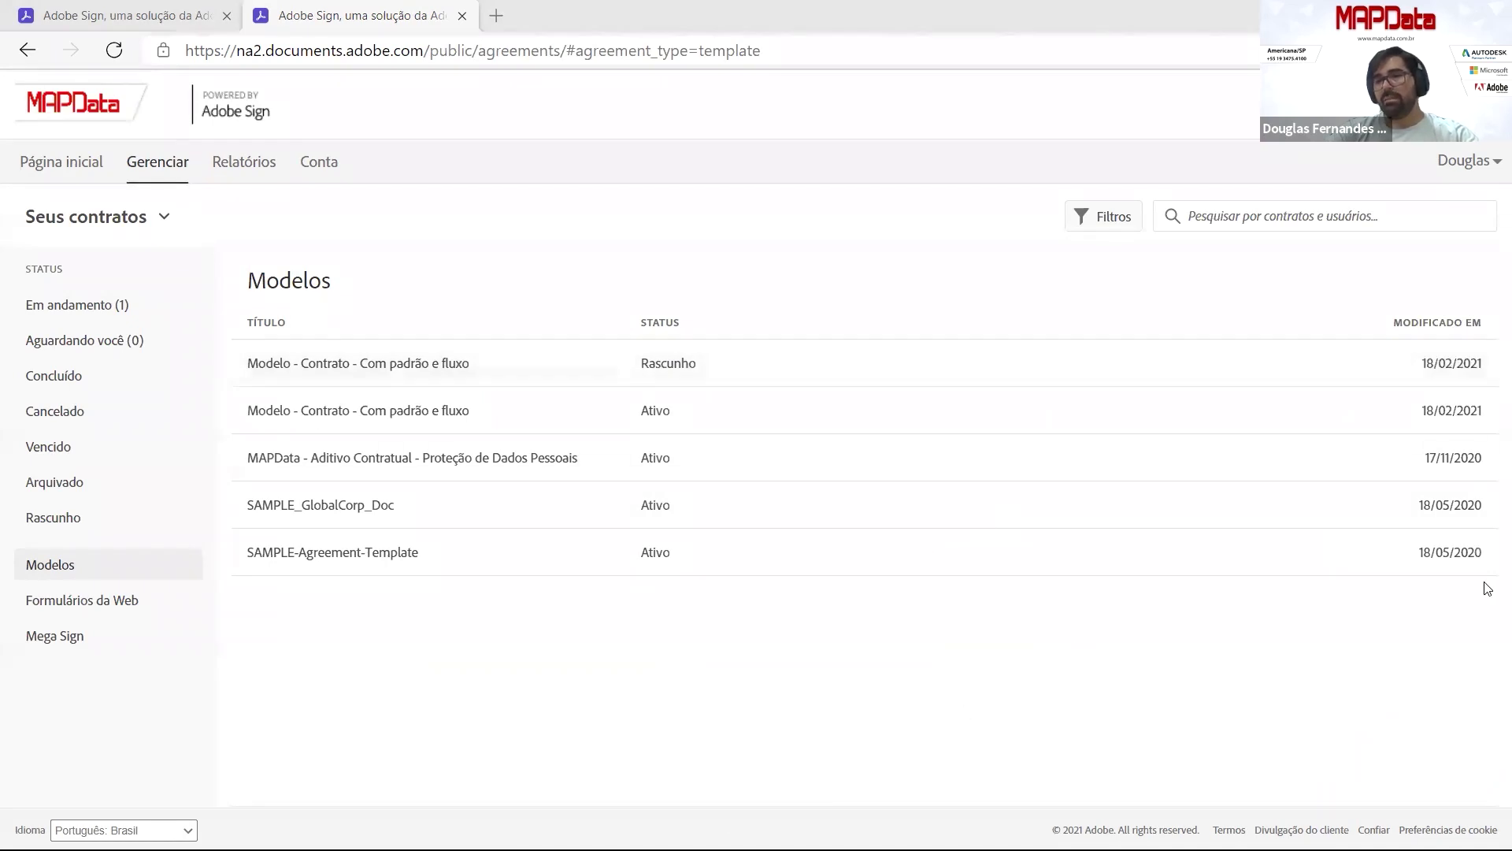
mouse_move(451, 413)
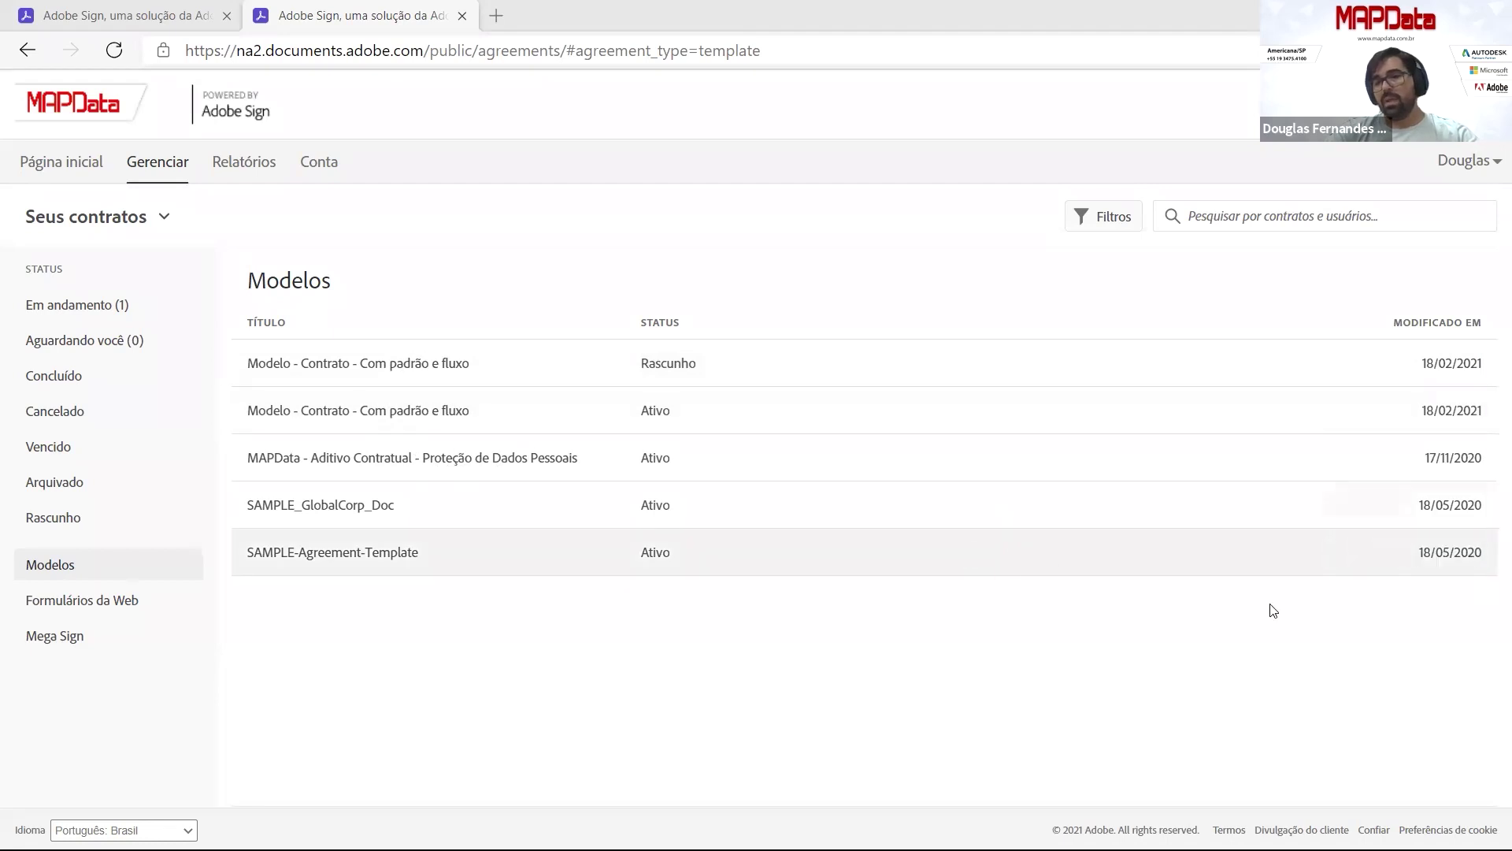
- On the Webinar send form, enter the client's e-mail as the Cliente recipient
click(71, 22)
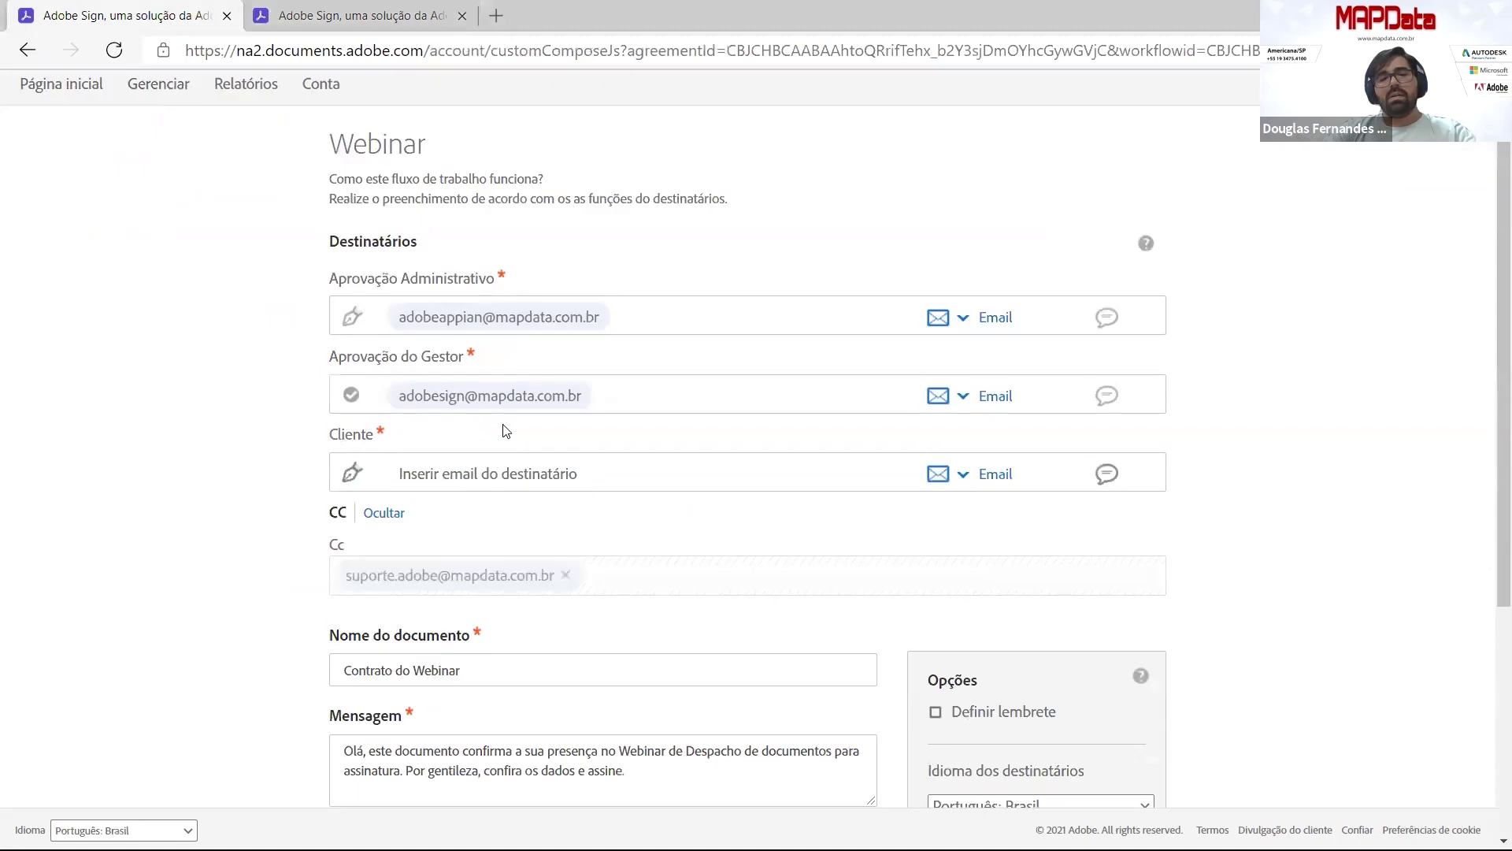
scroll(244, 375, down, 3)
scroll(243, 375, up, 3)
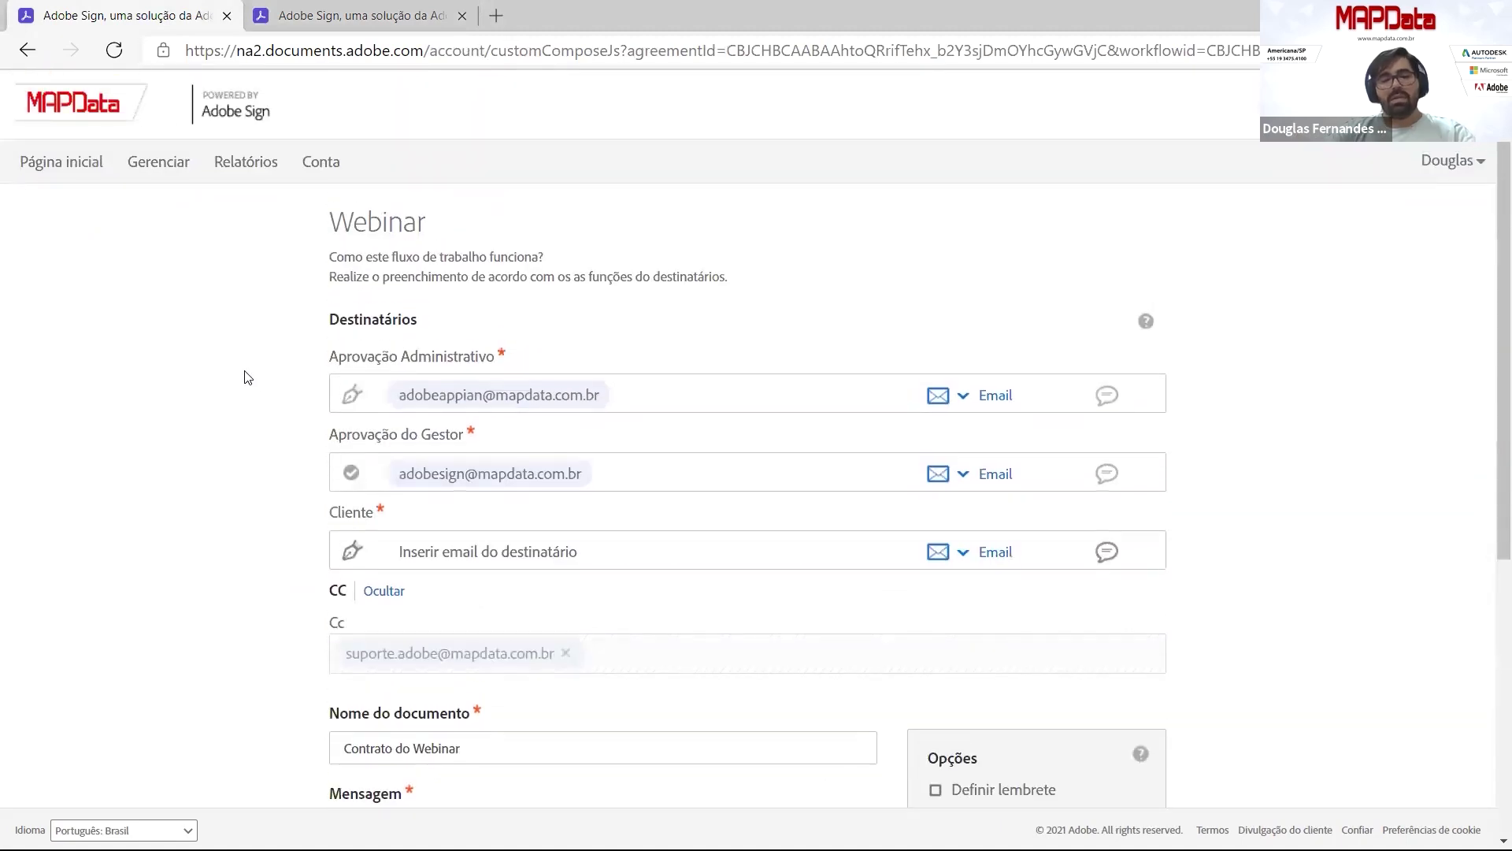
scroll(284, 433, down, 5)
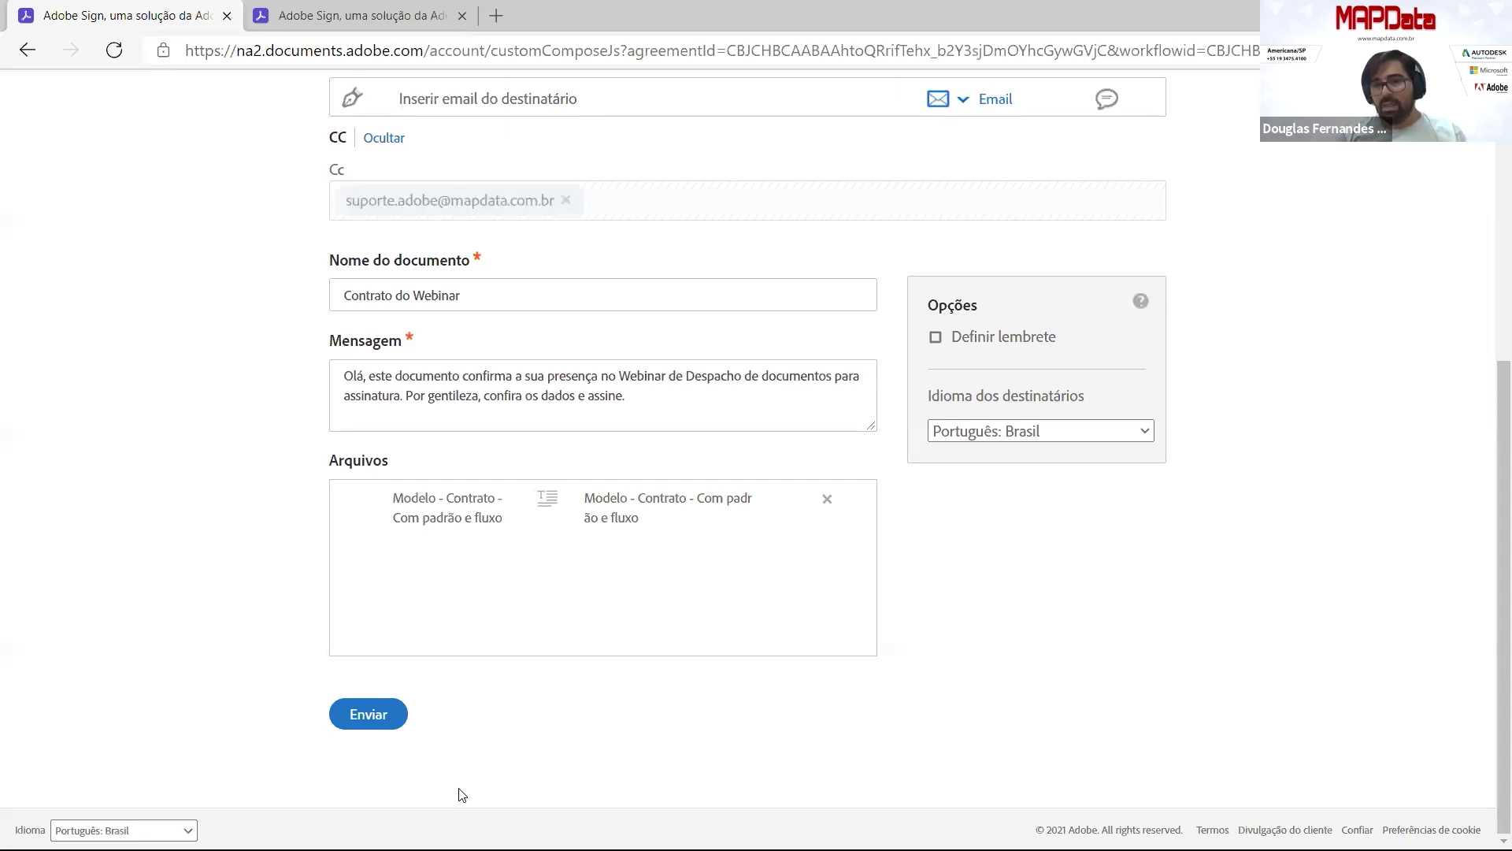
scroll(128, 549, up, 6)
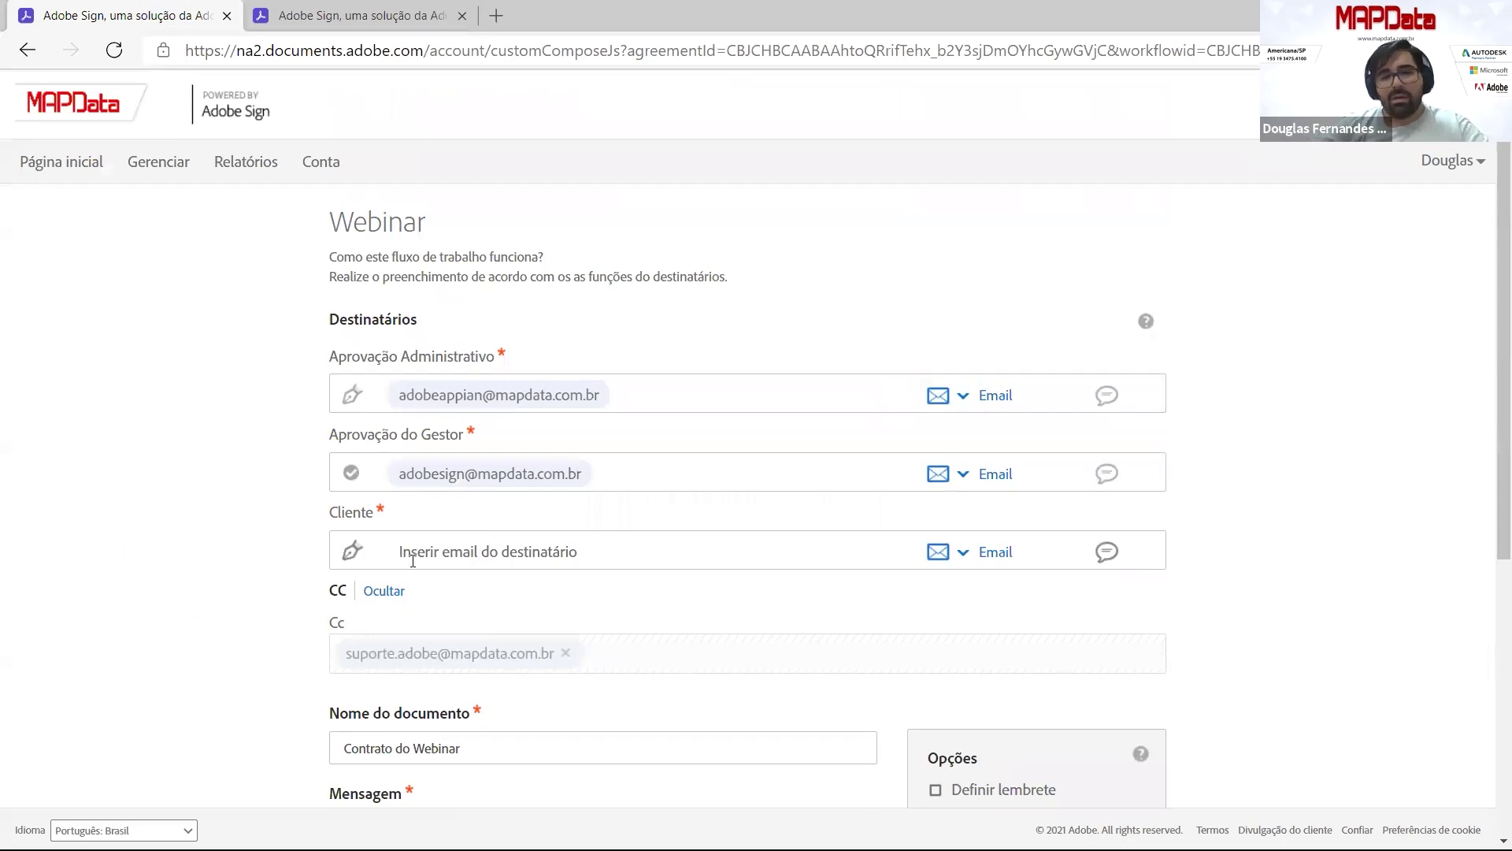
click(473, 551)
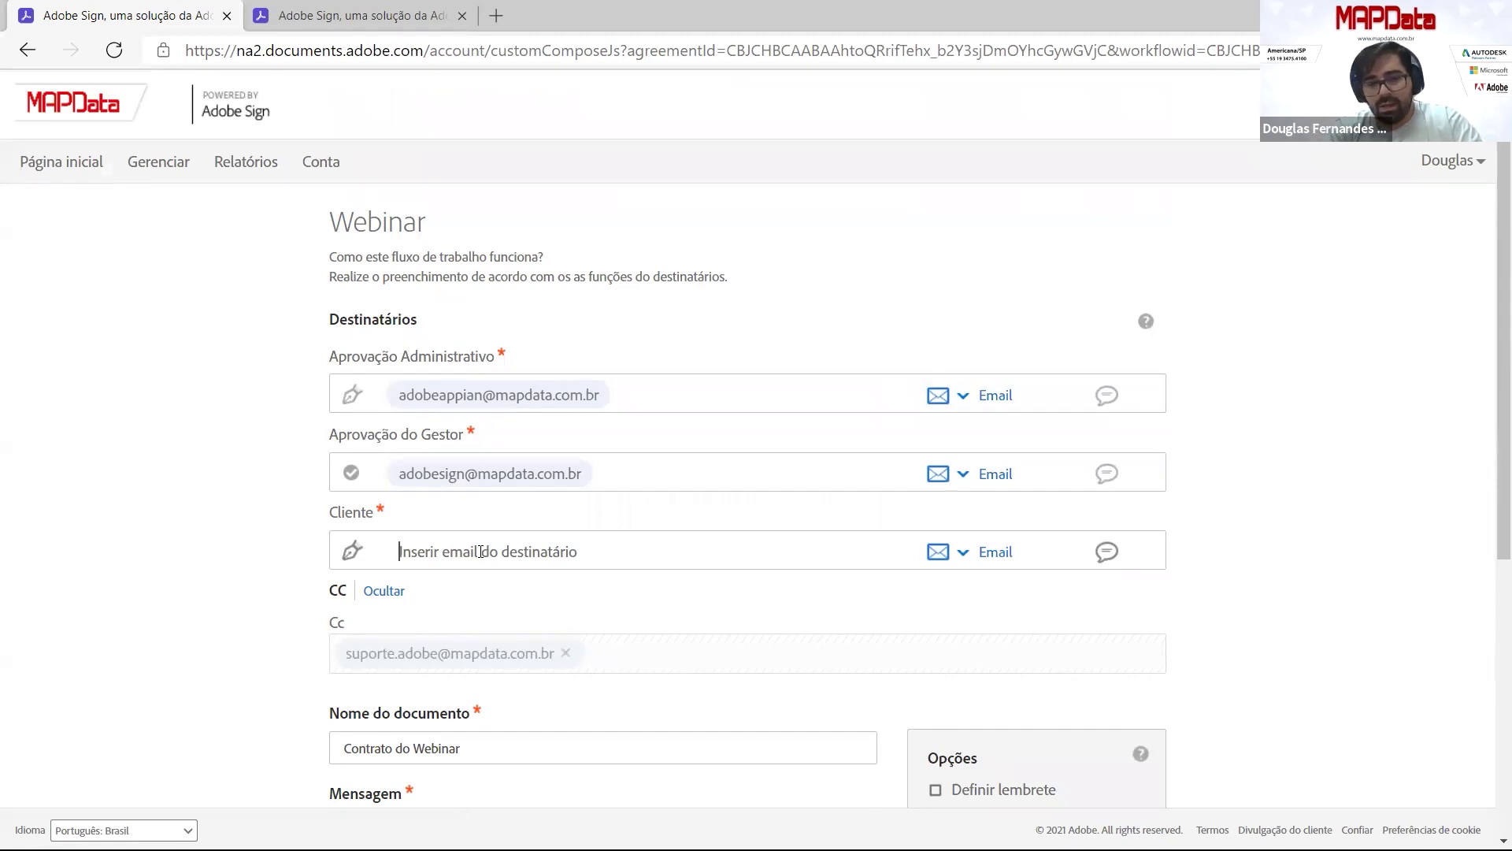
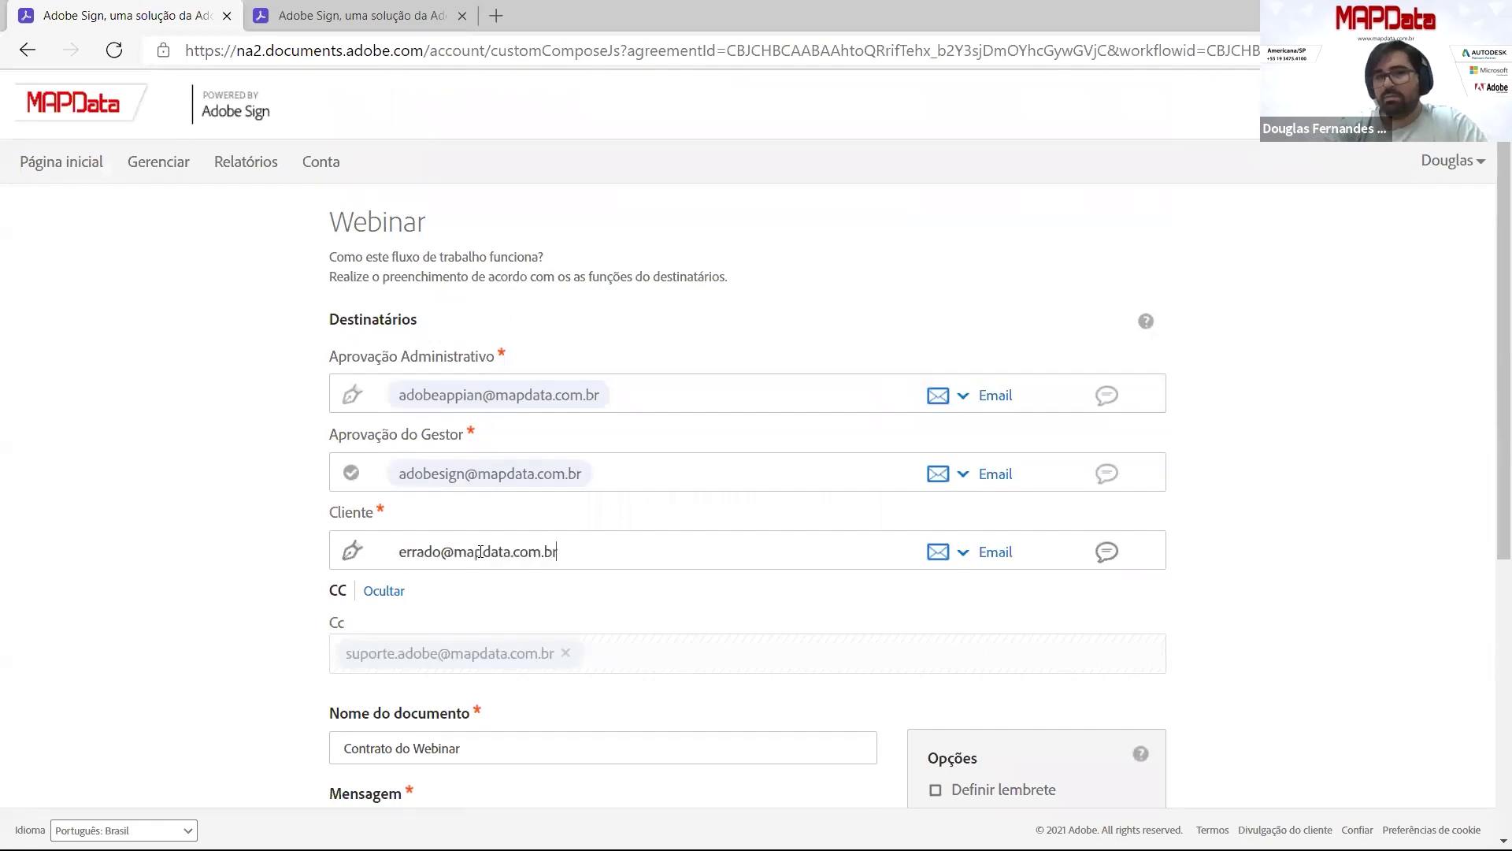
click(230, 463)
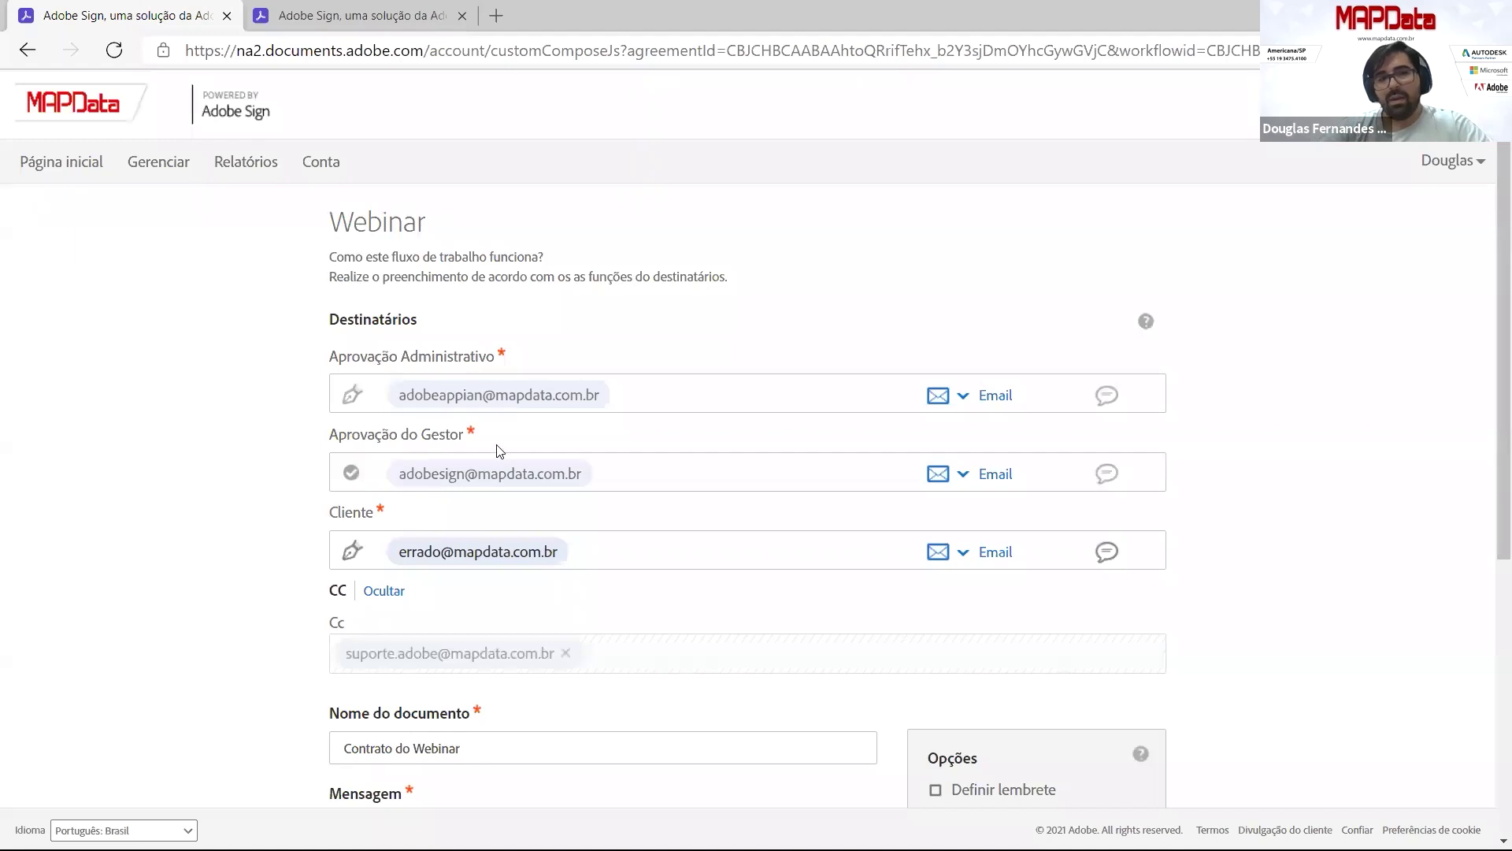
- Adjust other fields on the Webinar send form, then go back to the templates tab
click(500, 404)
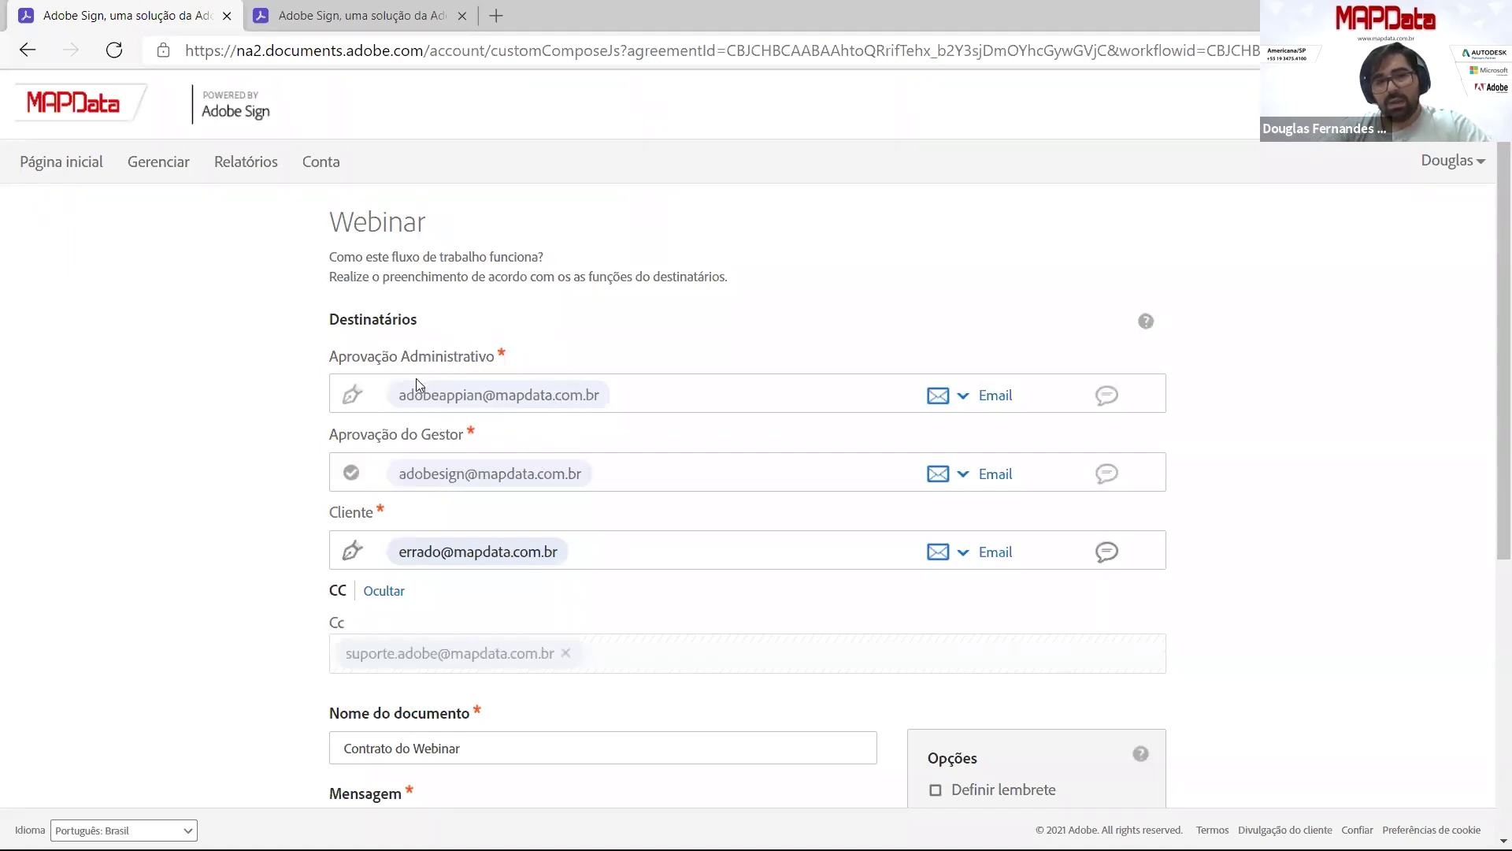
click(440, 391)
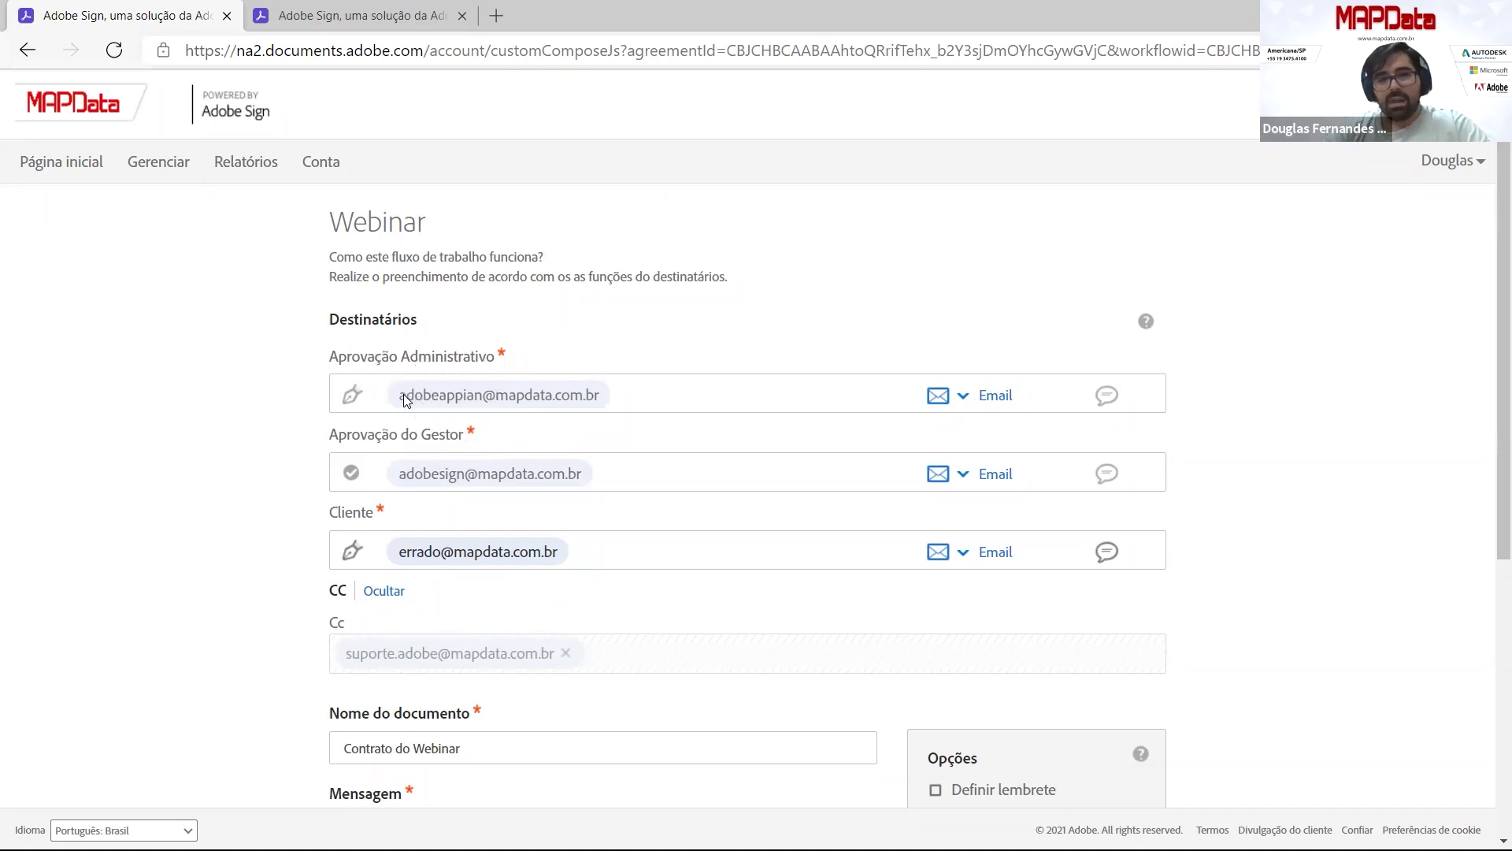
click(411, 384)
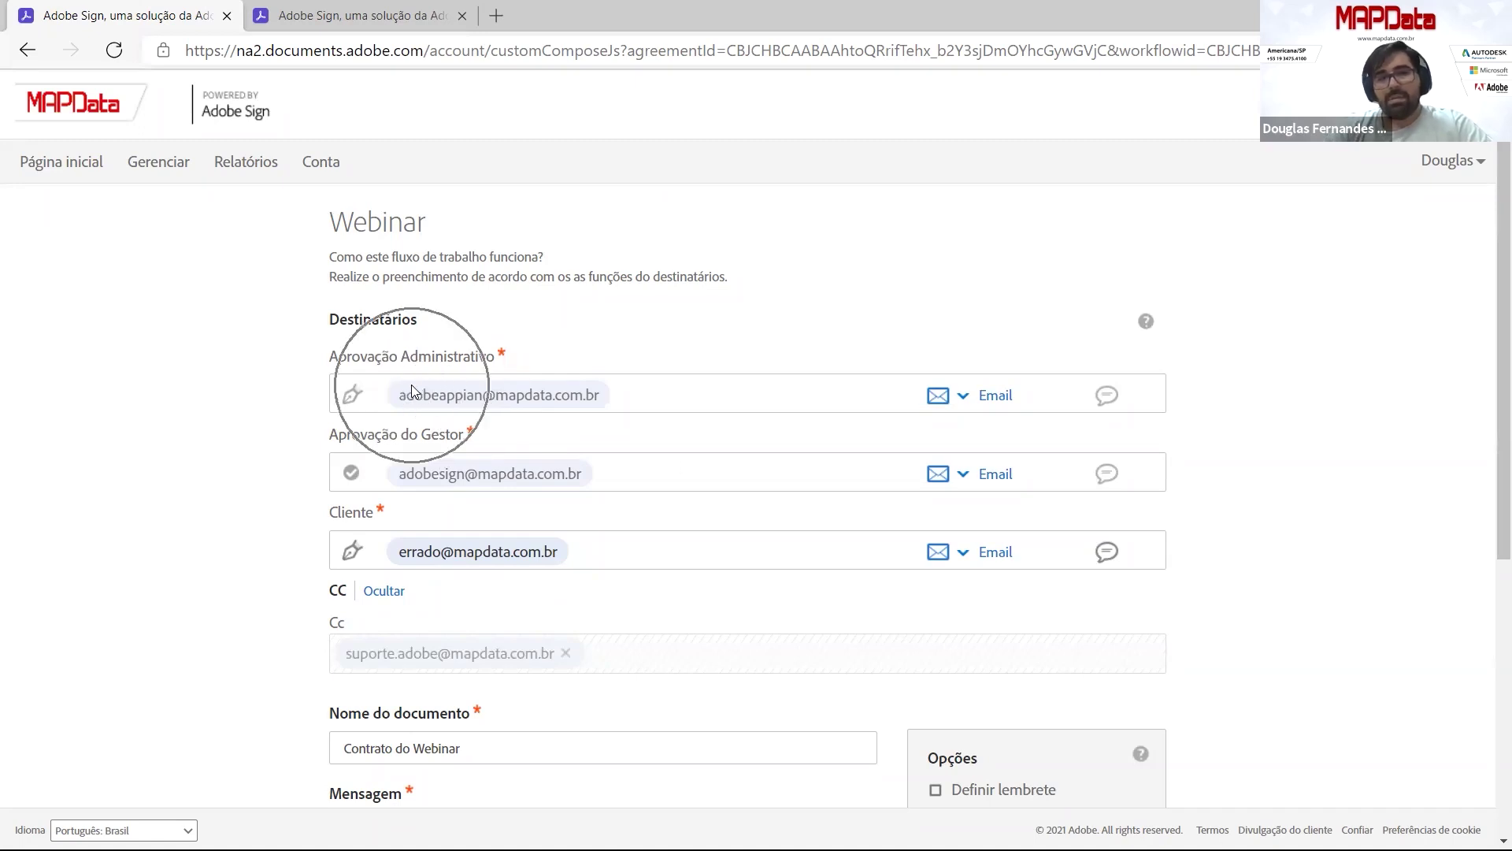
click(417, 474)
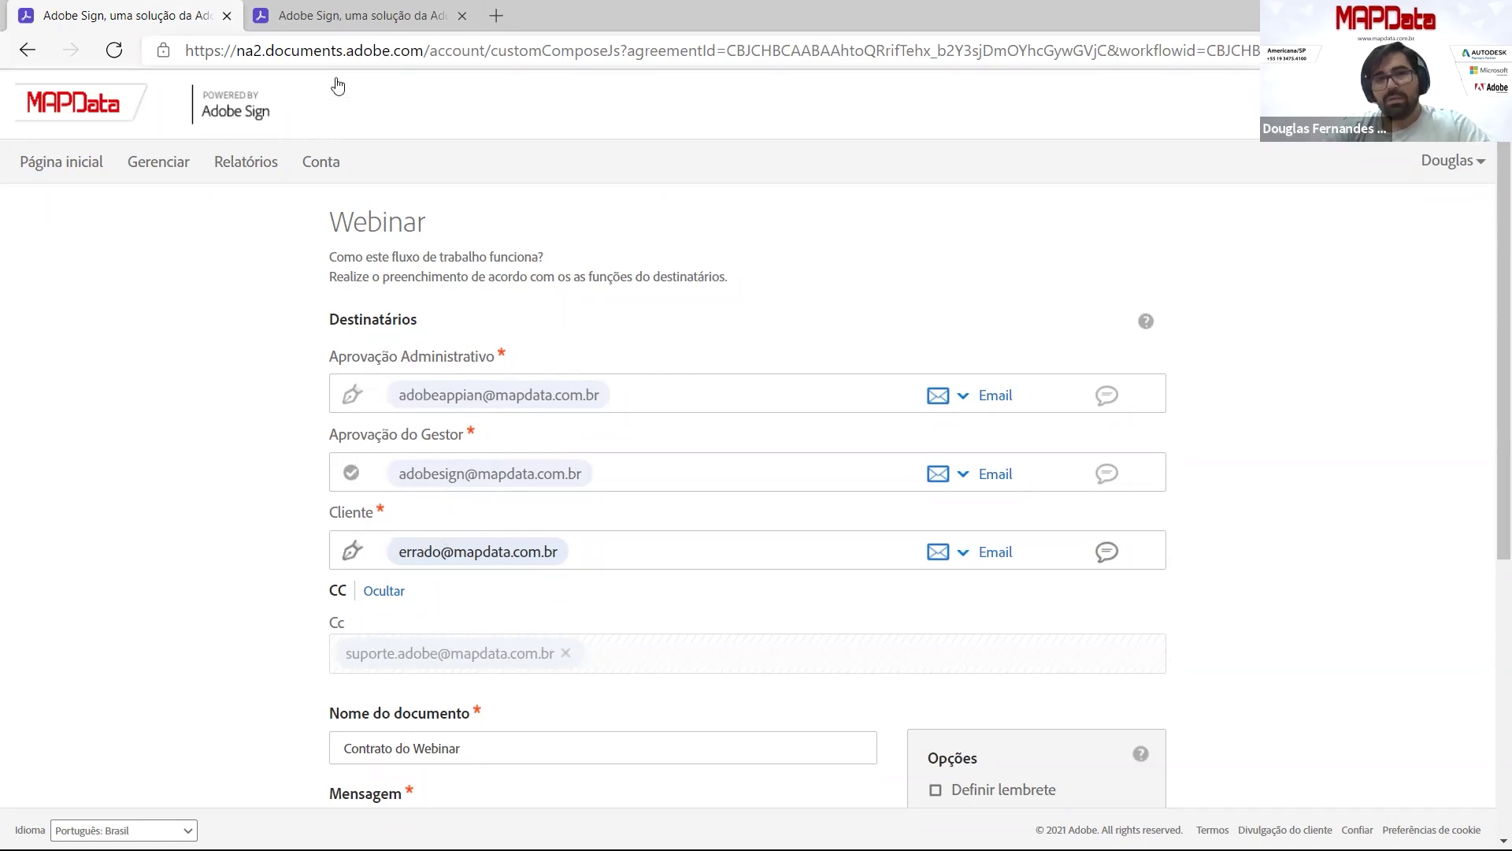
key(ctrl+Tab)
- Open the Webinar workflow from Conta > Fluxos de trabalho in the workflow designer
click(325, 161)
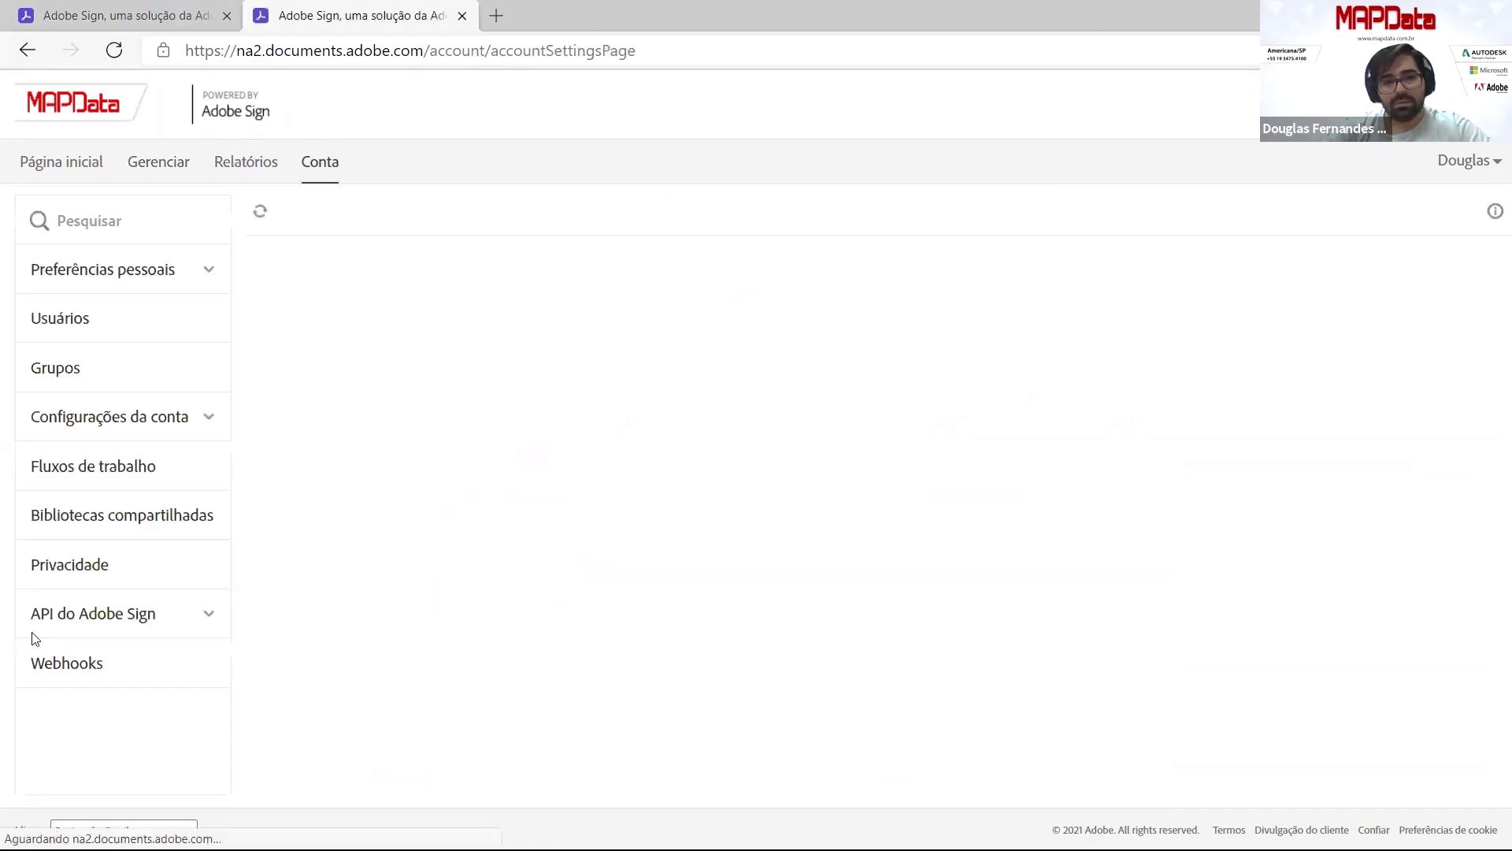
scroll(102, 622, down, 5)
click(123, 578)
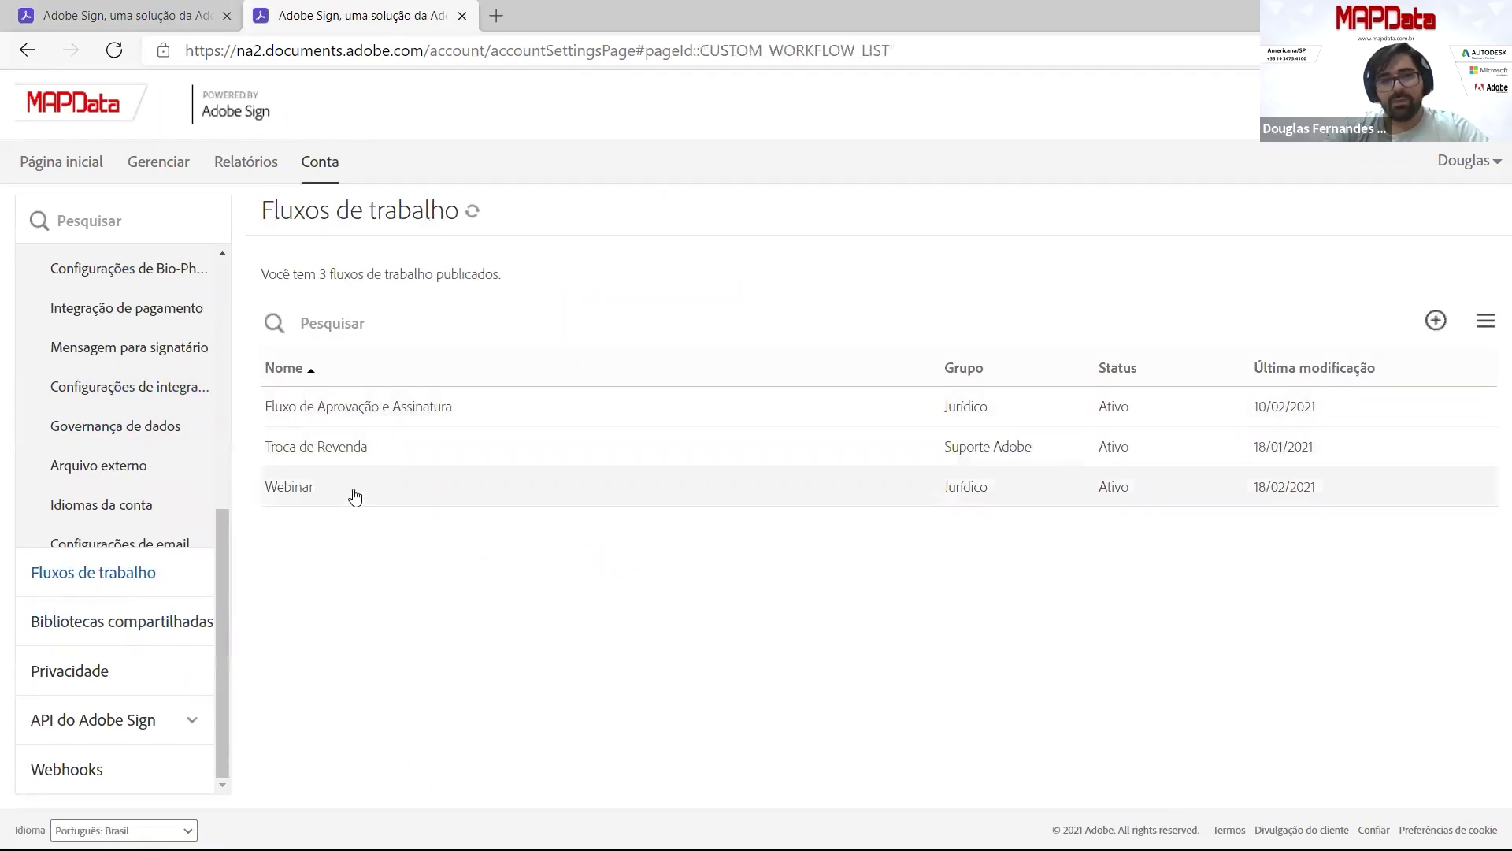
click(355, 484)
click(281, 368)
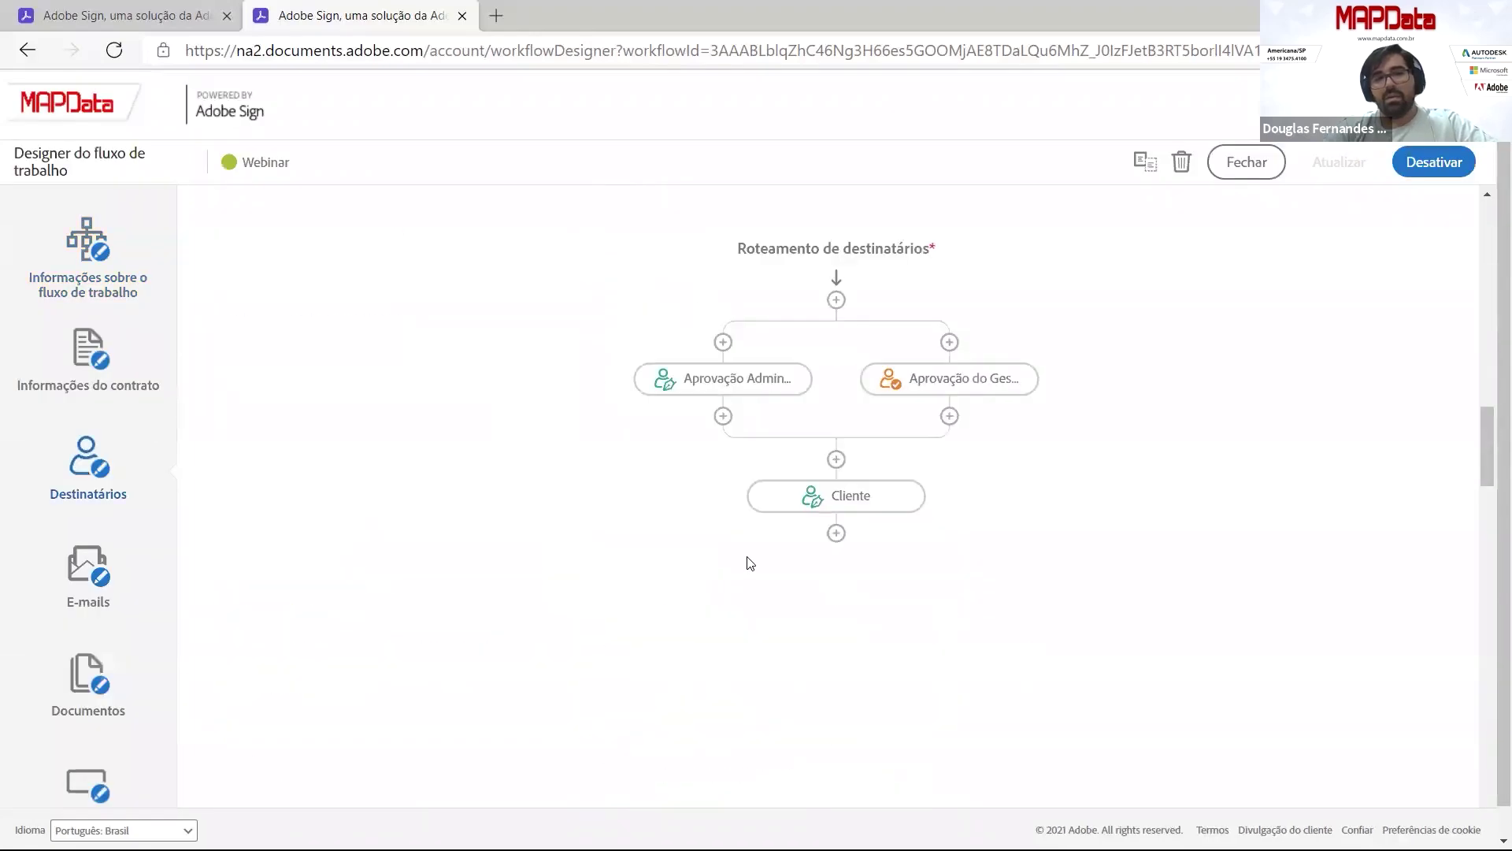
mouse_move(718, 391)
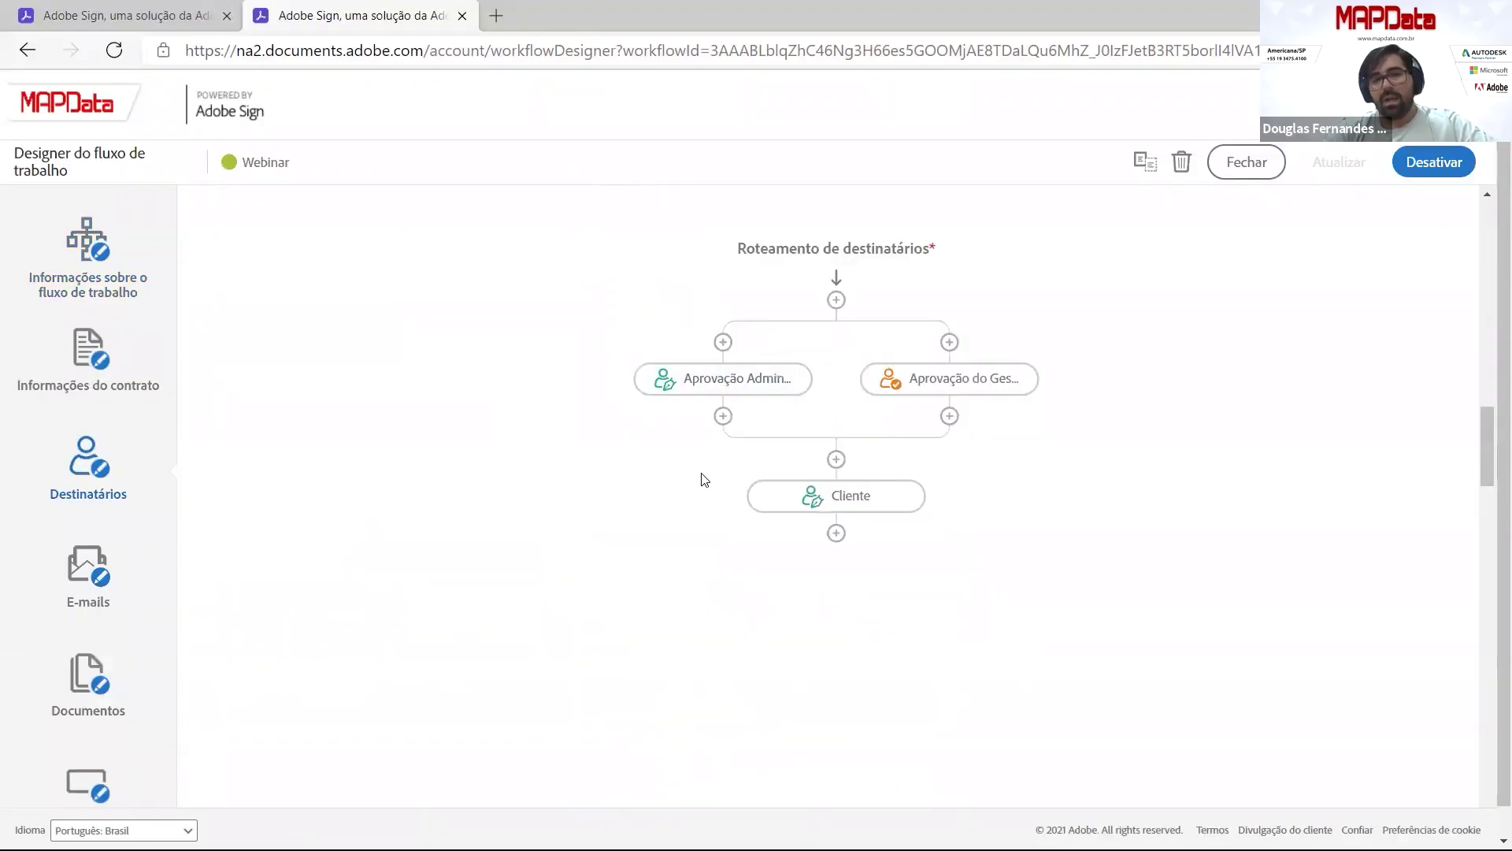
- Check the Aprovação Administrativo settings, close the extra tab, and bring up the Webinar compose window
click(837, 535)
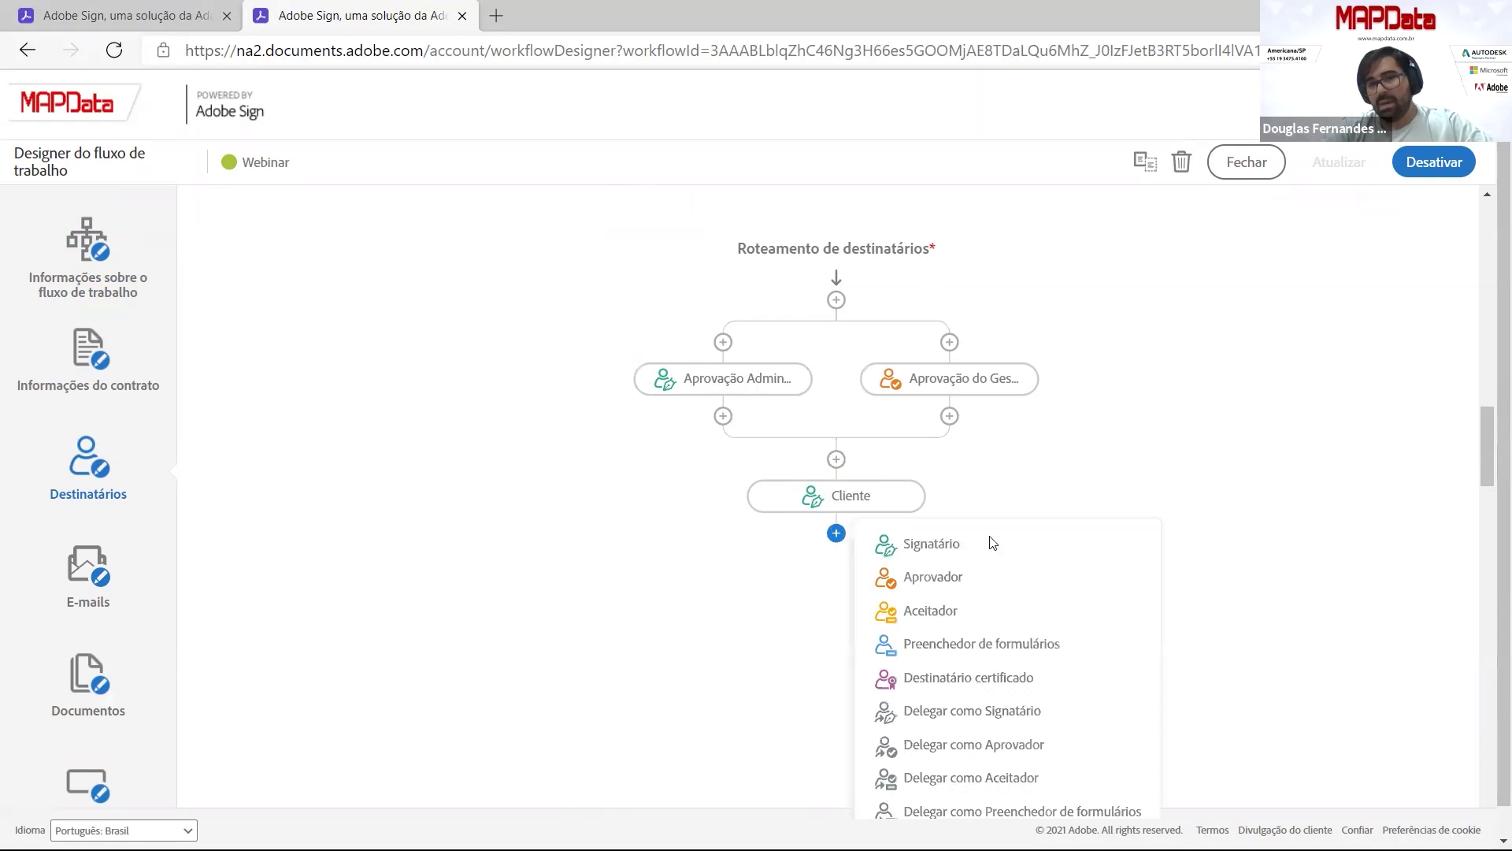
click(770, 682)
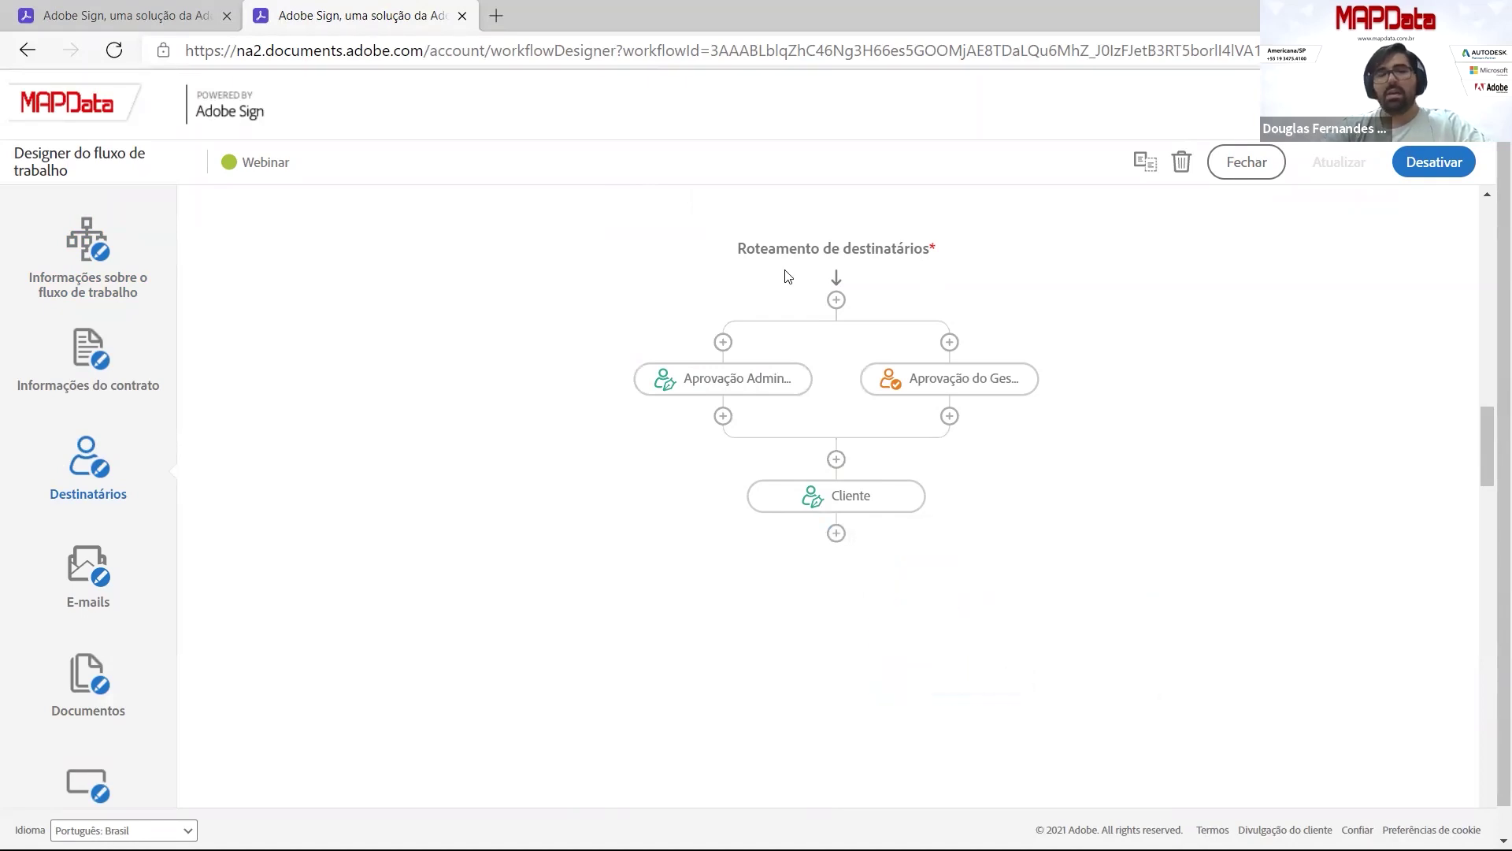
click(717, 386)
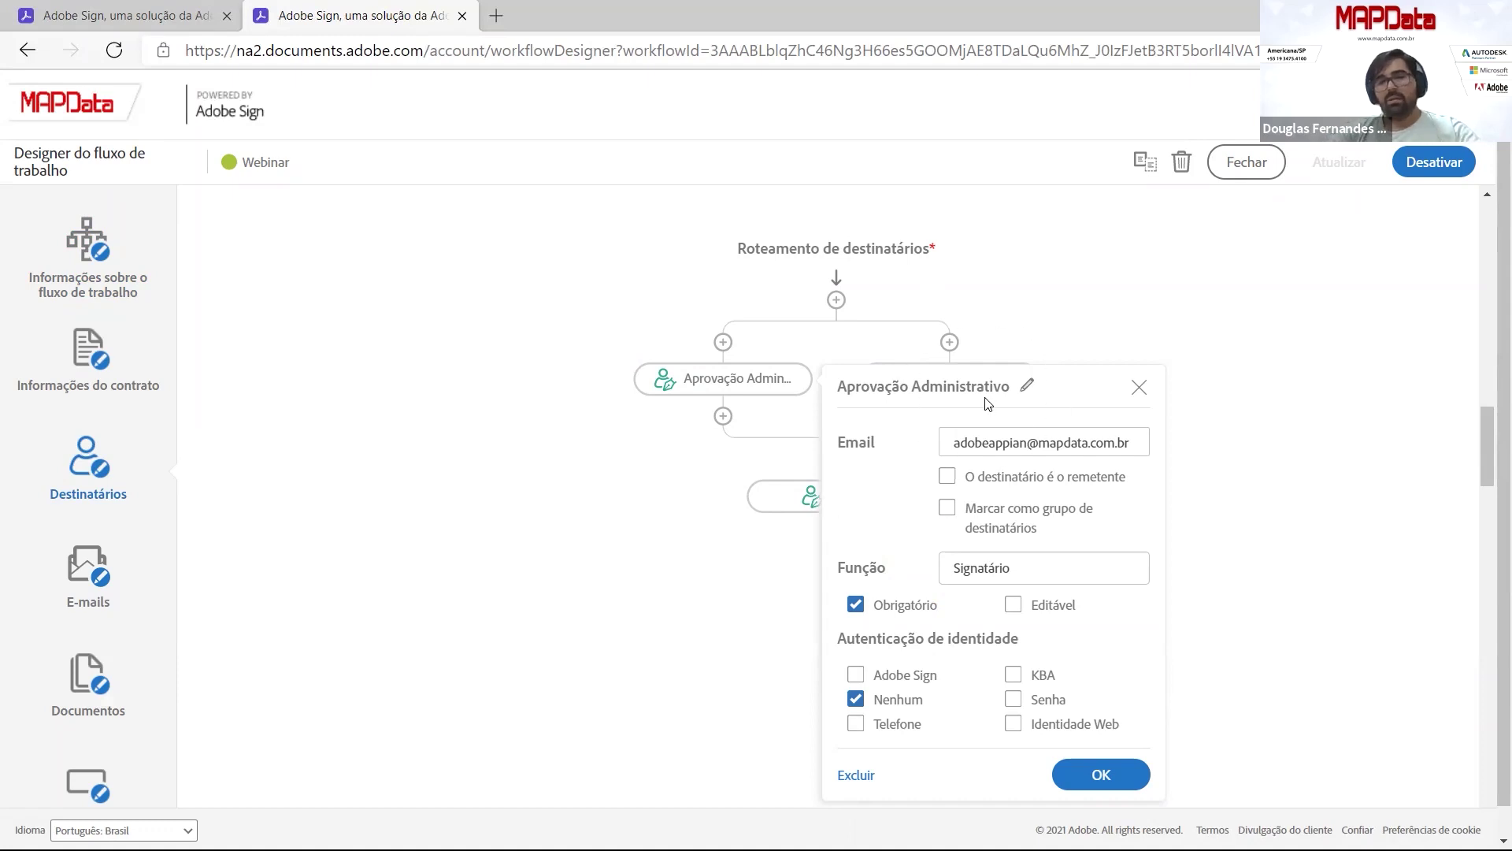
middle_click(317, 6)
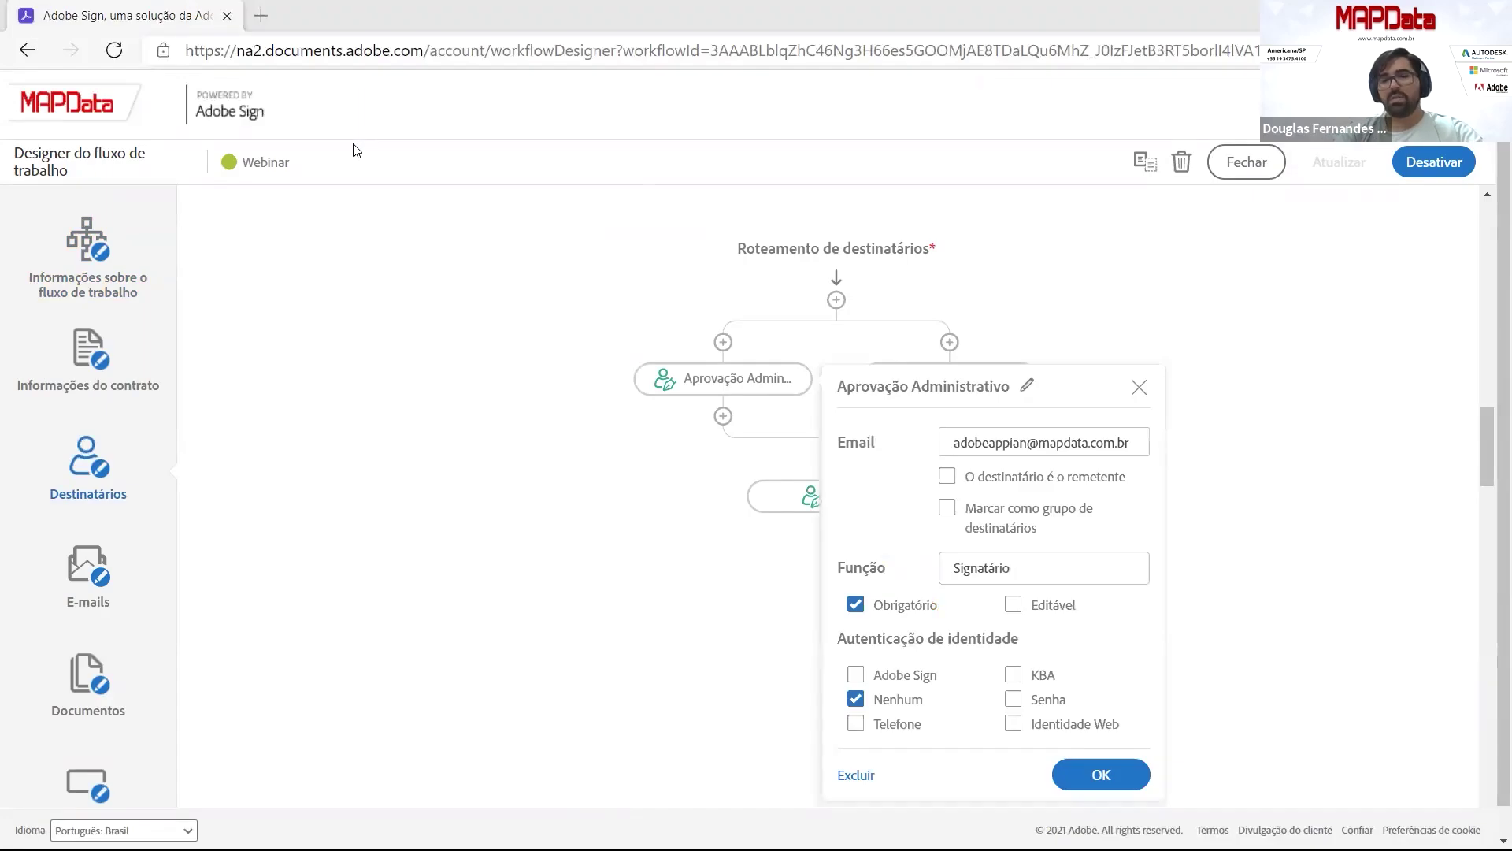
key(super)
click(430, 319)
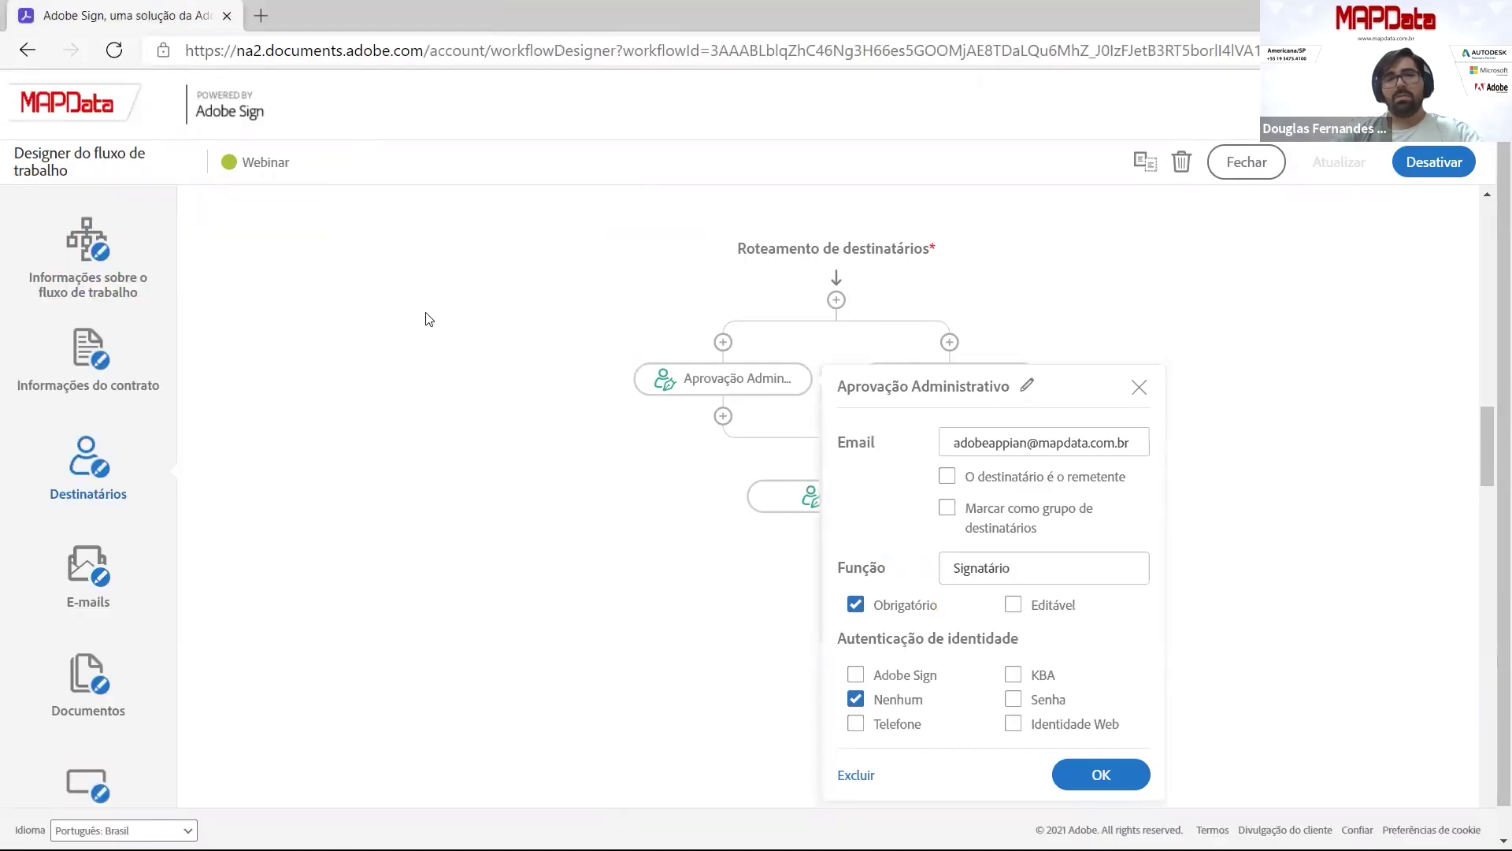
click(430, 319)
key(alt+Tab)
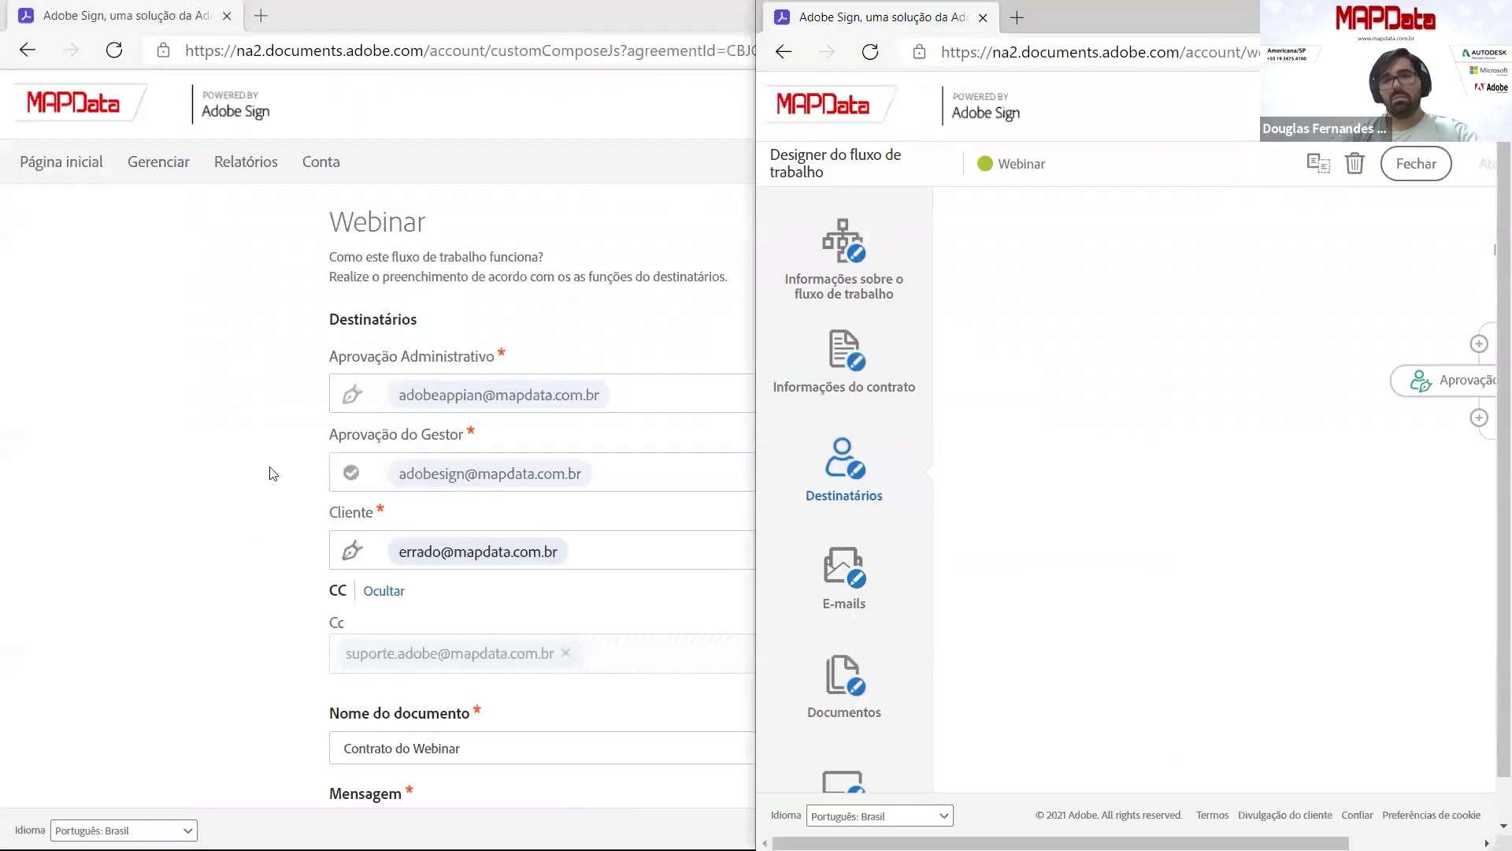
- Zoom the workflow designer to 100% and maximize it full screen, back in front
key(super+Left)
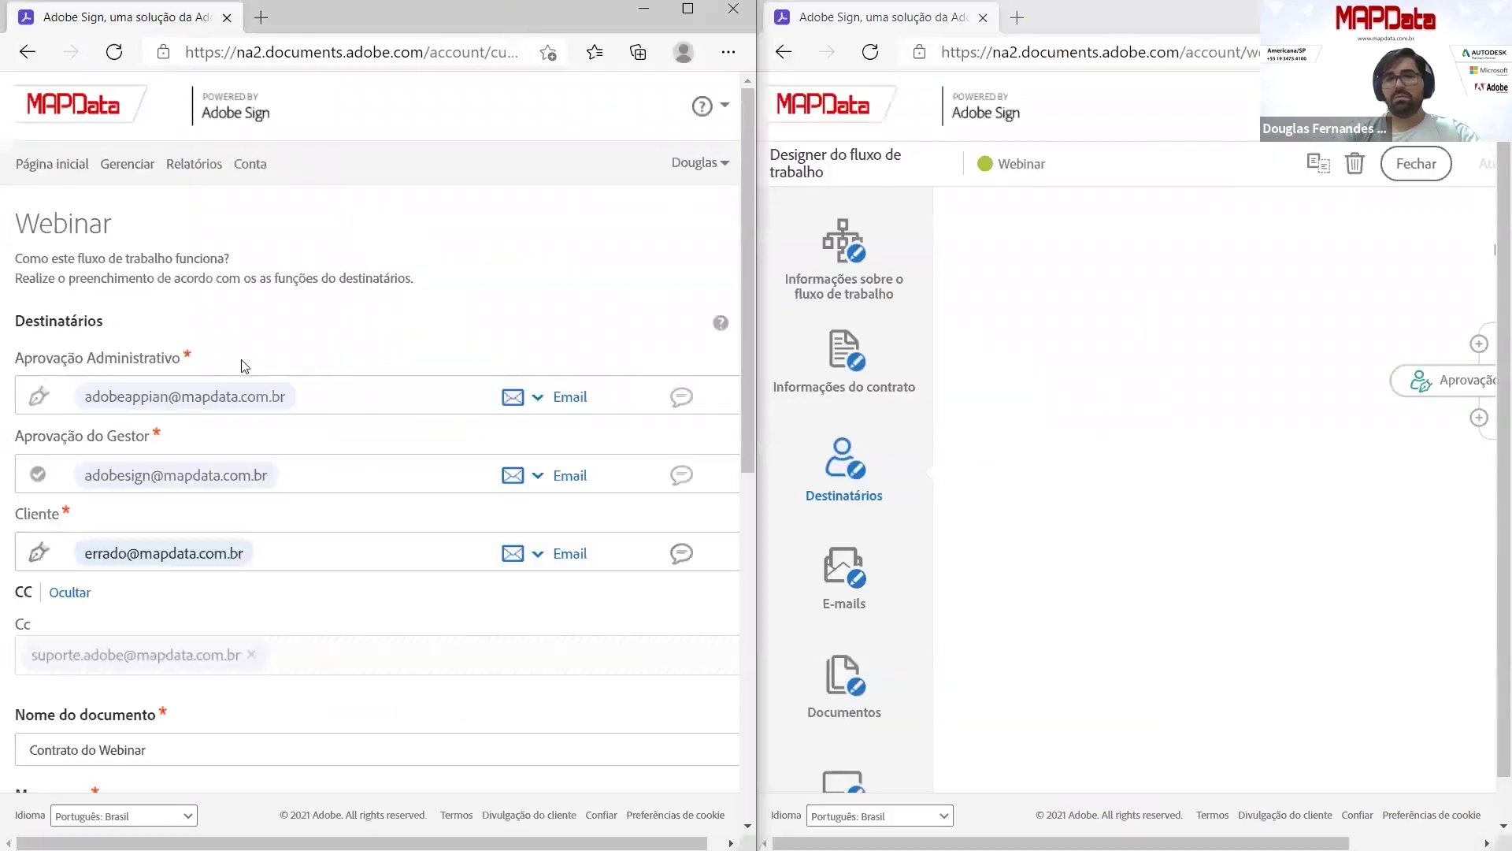
click(1478, 315)
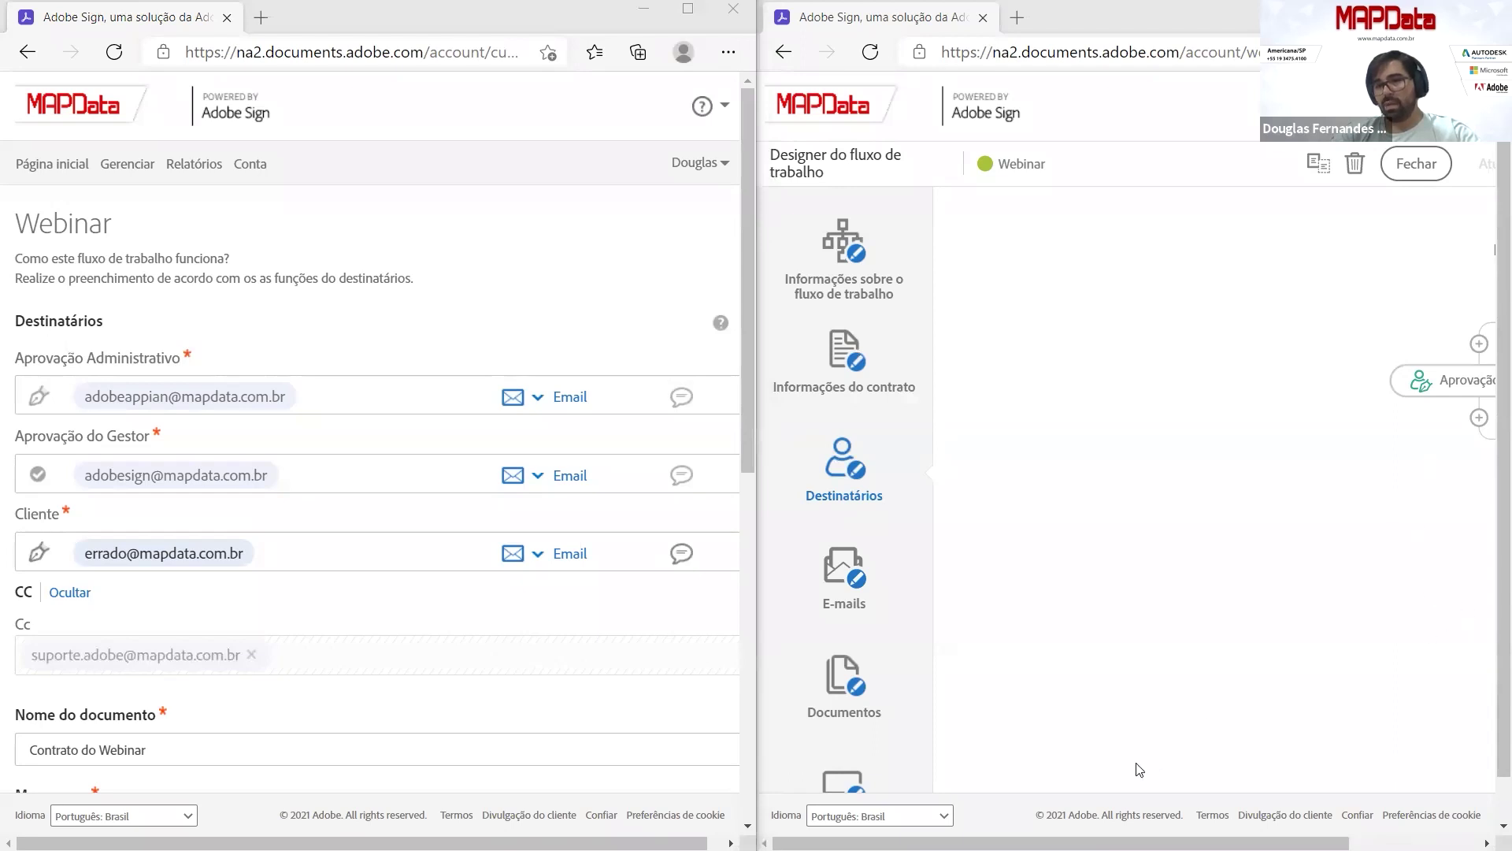
drag(1139, 843, 1270, 842)
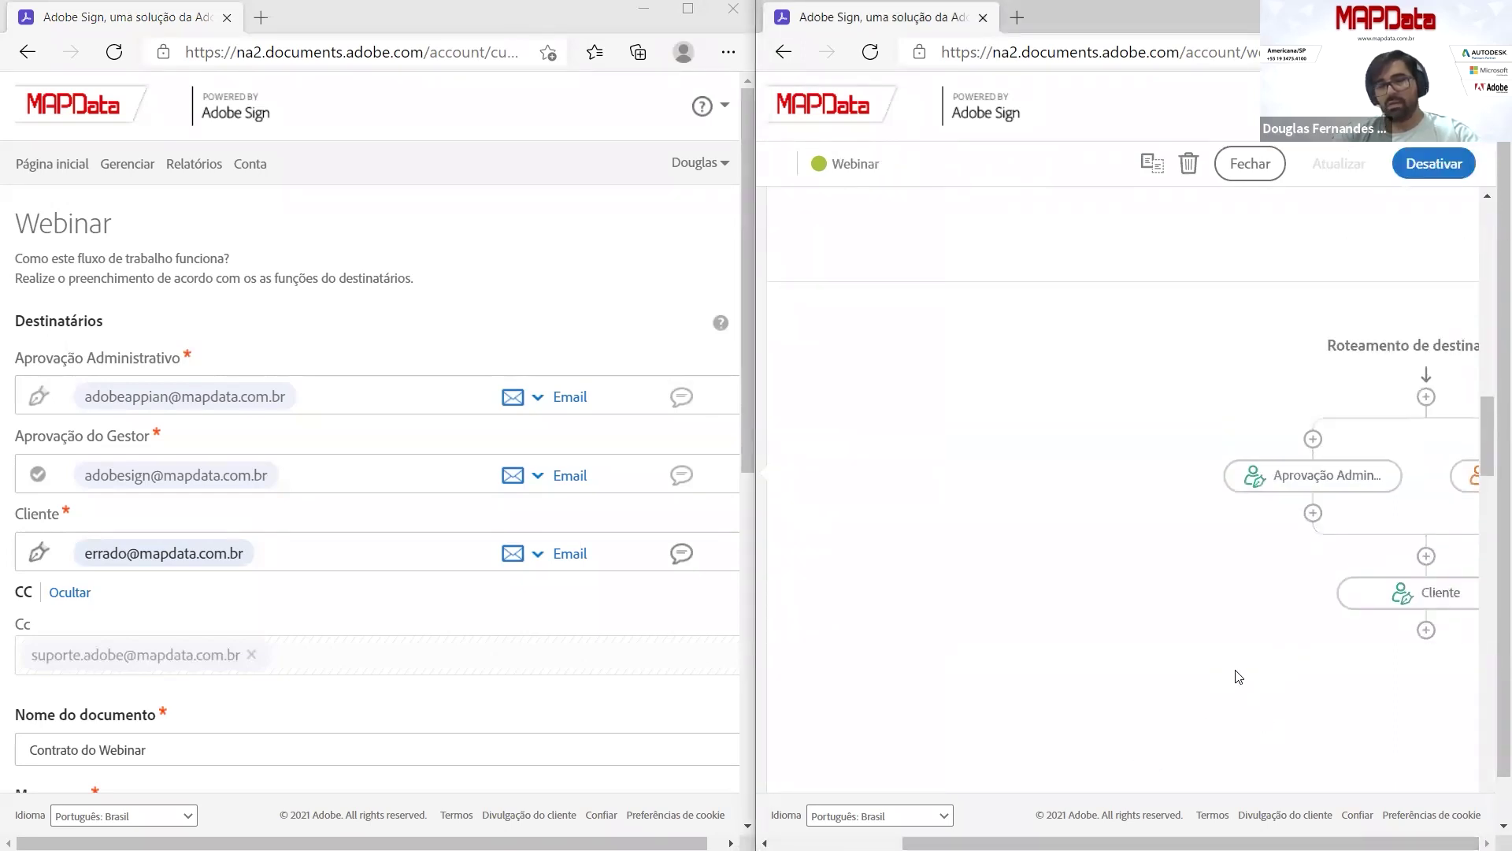
key(ctrl+plus)
key(ctrl+plus)
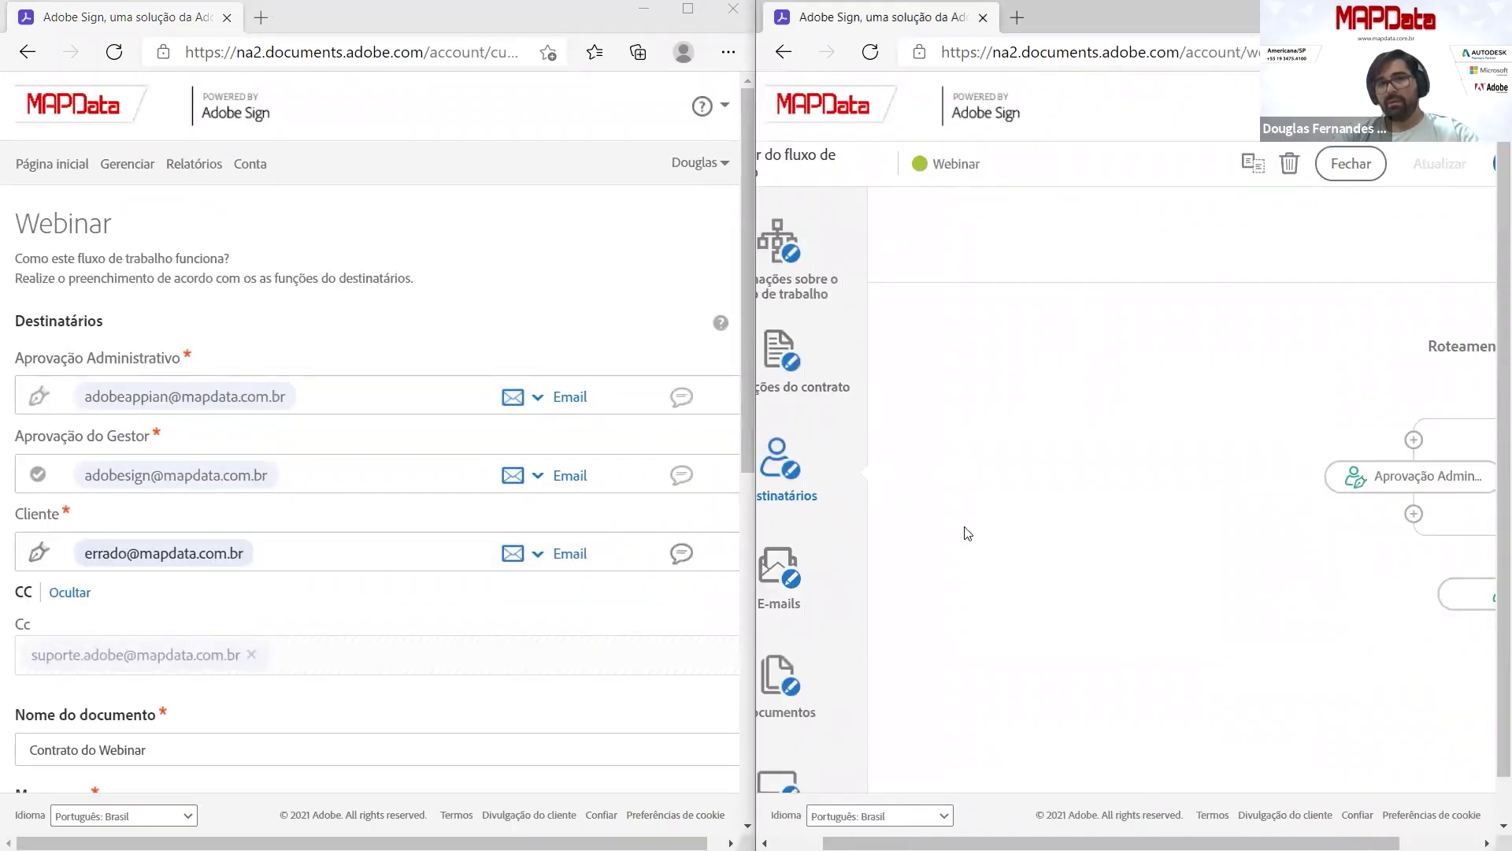
drag(1166, 17, 468, 53)
key(super+Up)
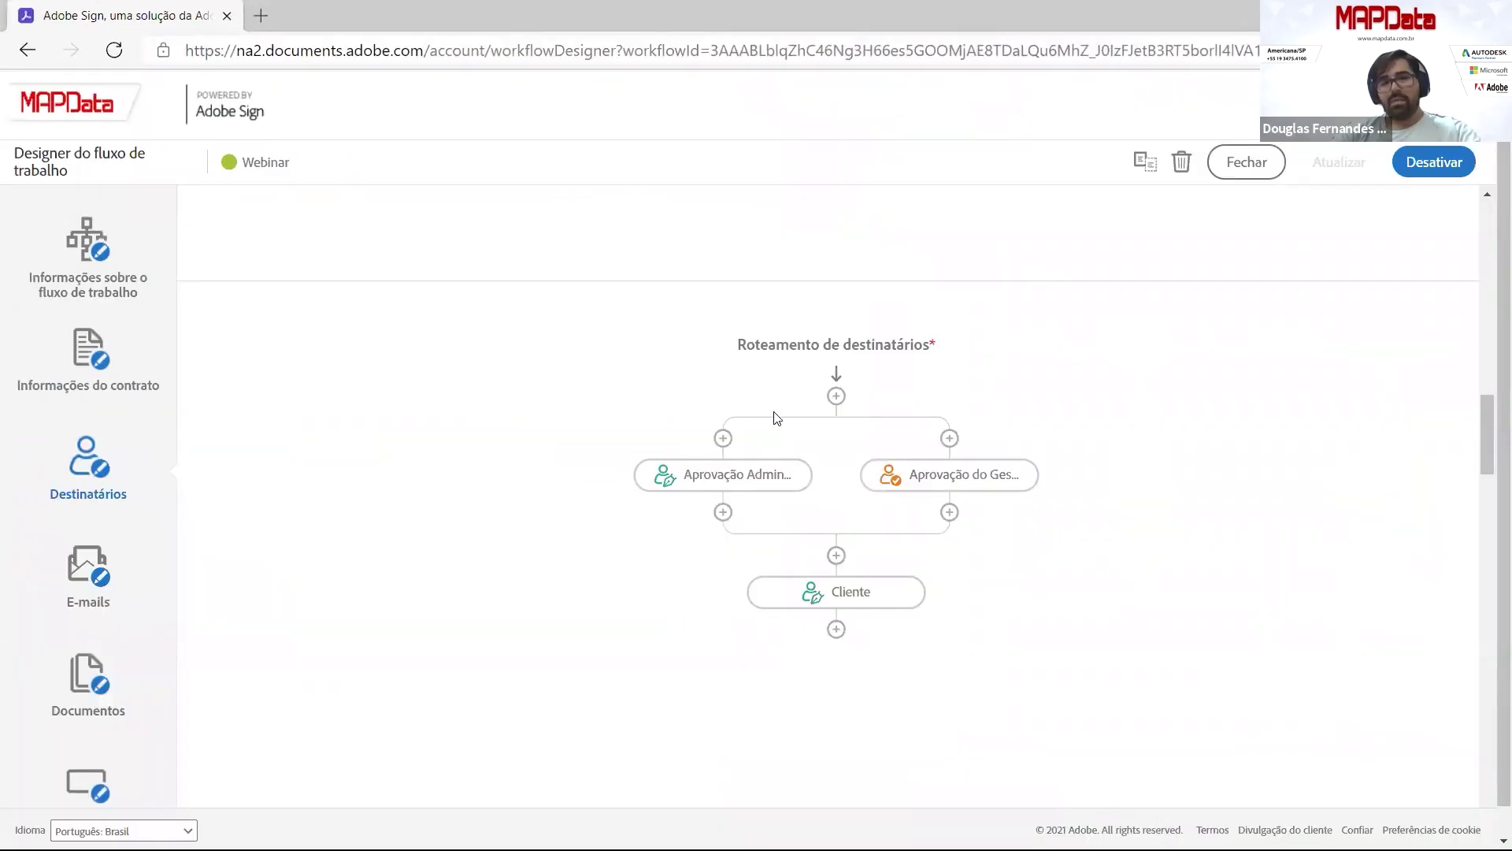
key(alt+Tab)
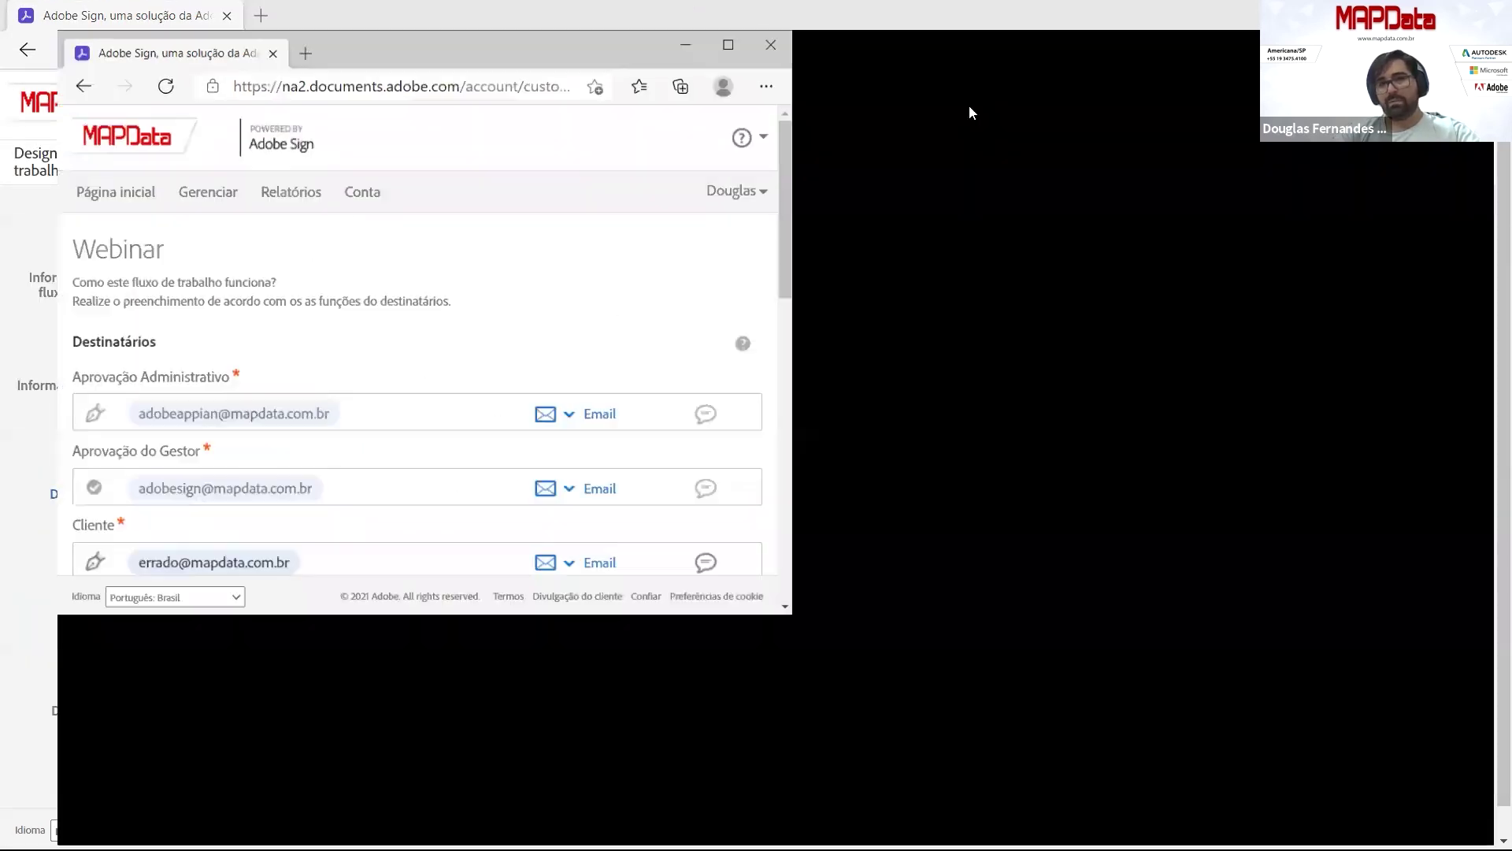
key(alt+Tab)
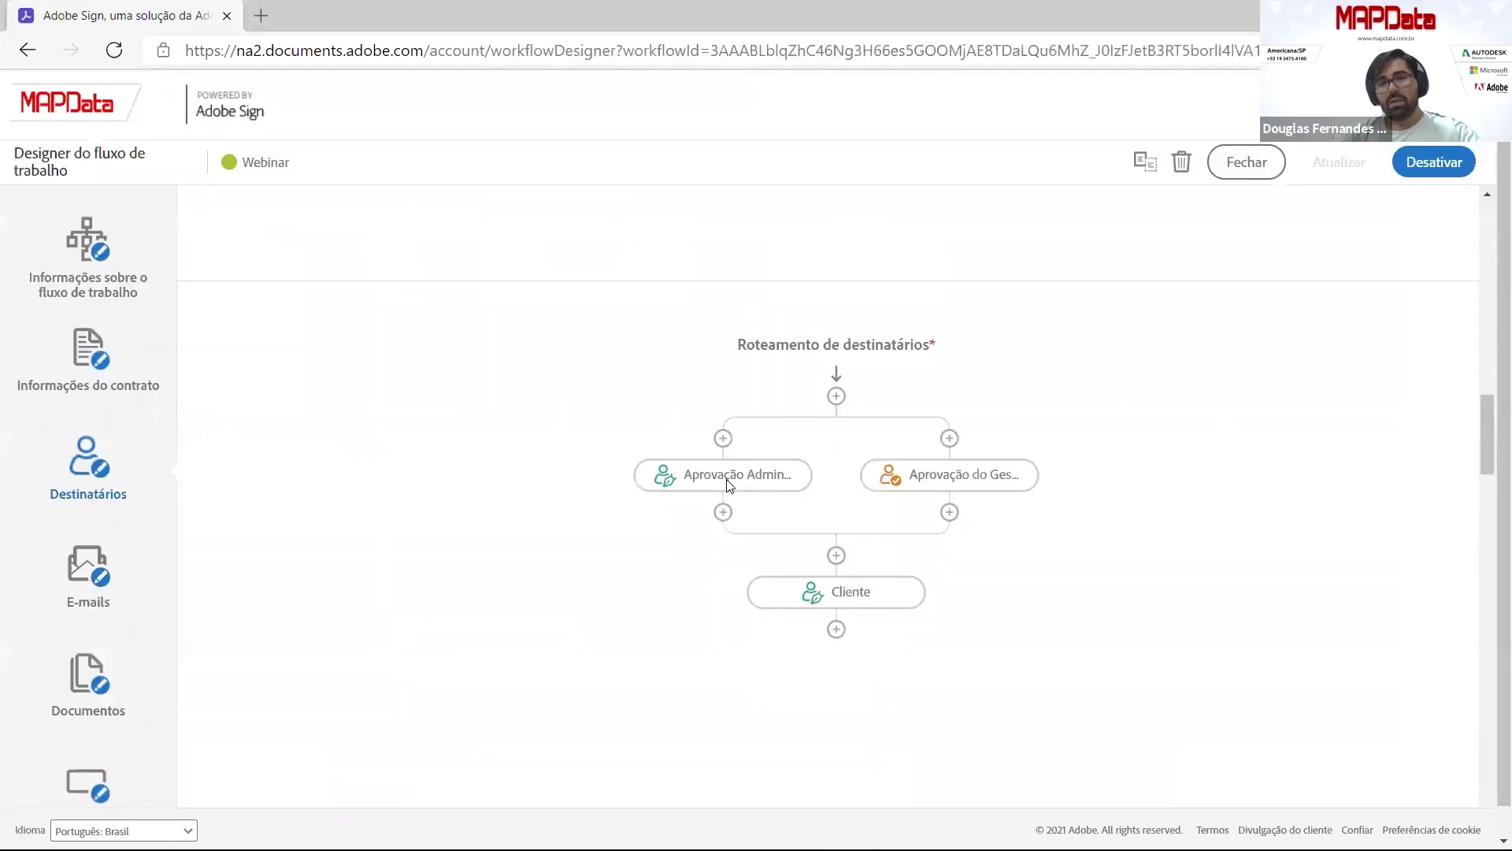
- Tick 'Marcar como grupo de destinatários' for Aprovação Administrativo and review its e-mail and role settings
click(768, 473)
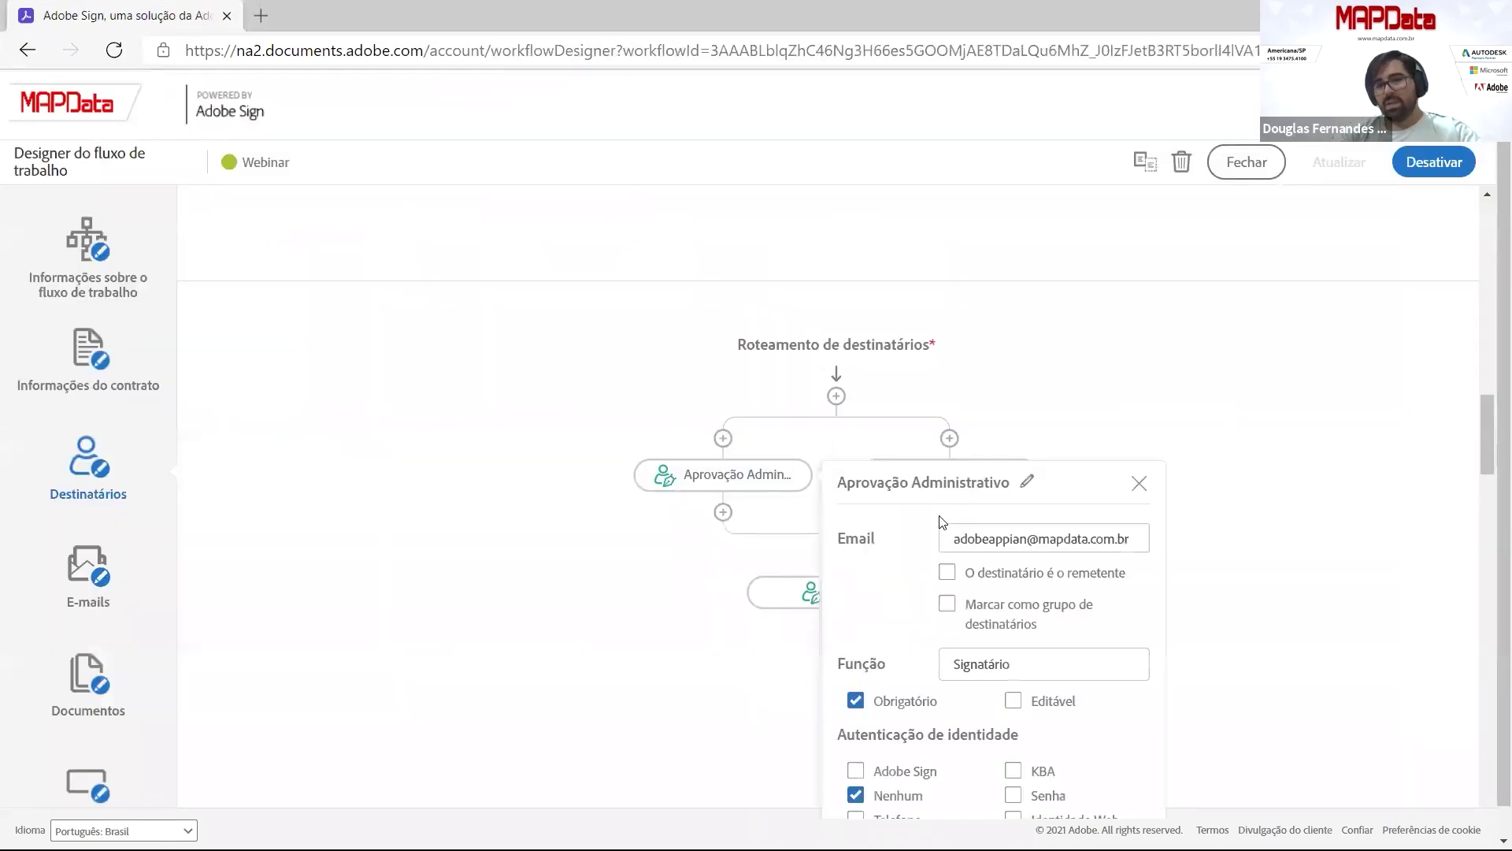
drag(950, 536, 1141, 536)
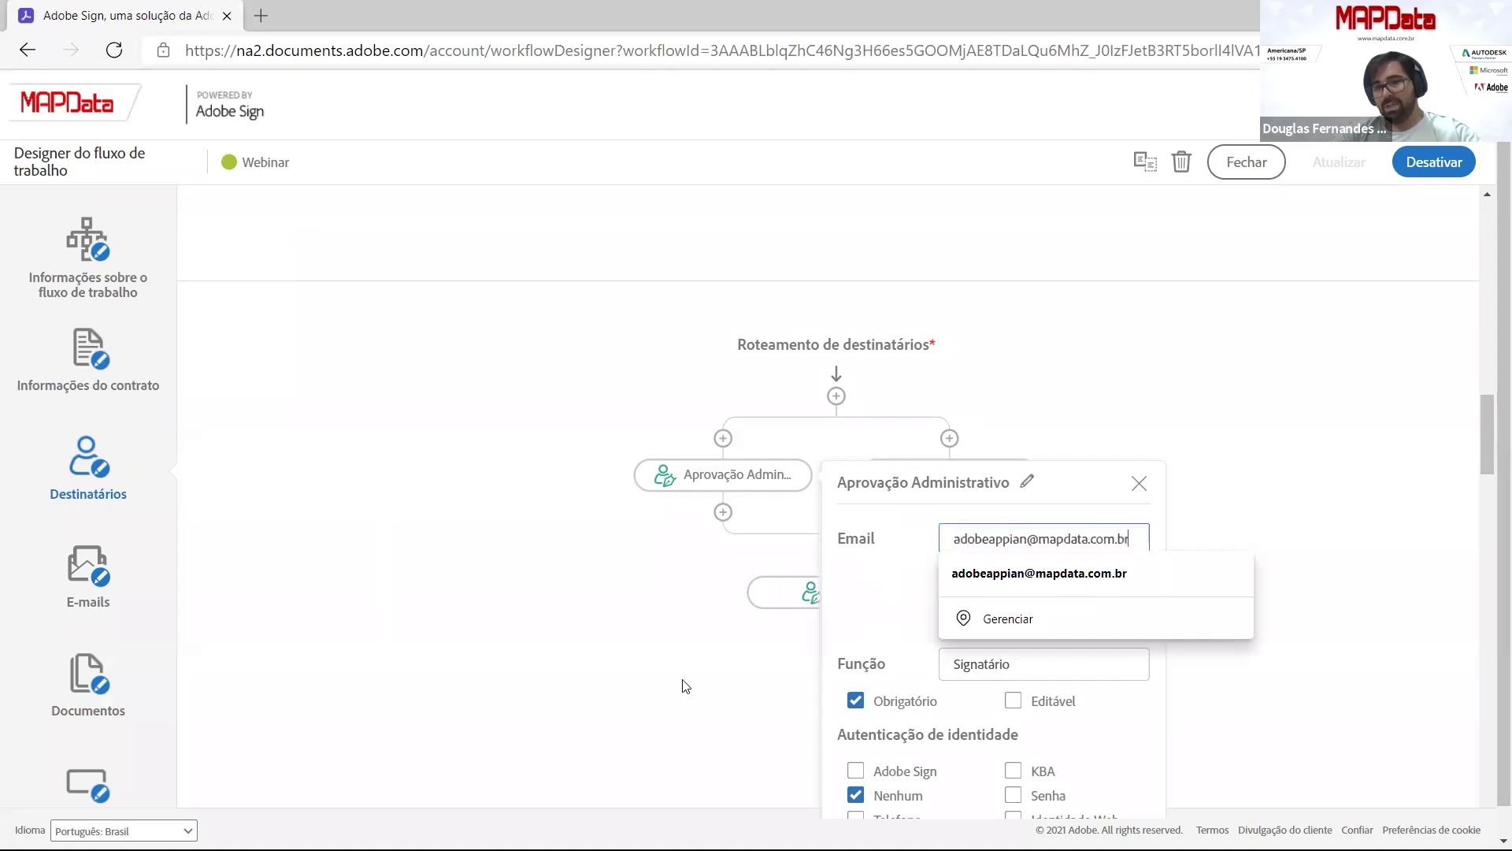
click(866, 612)
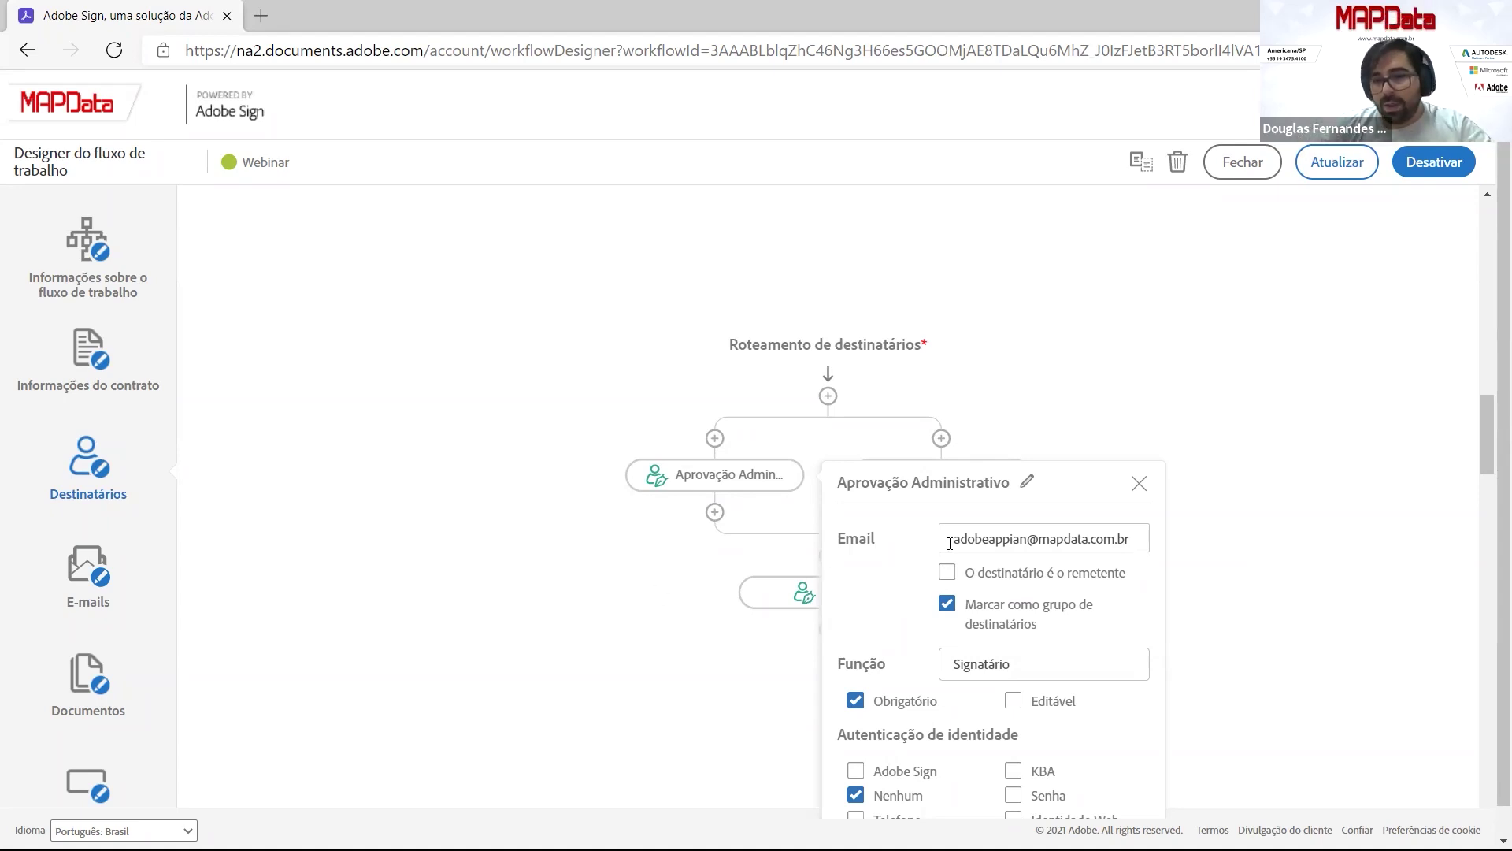
click(1084, 534)
drag(1084, 534, 1138, 538)
click(888, 556)
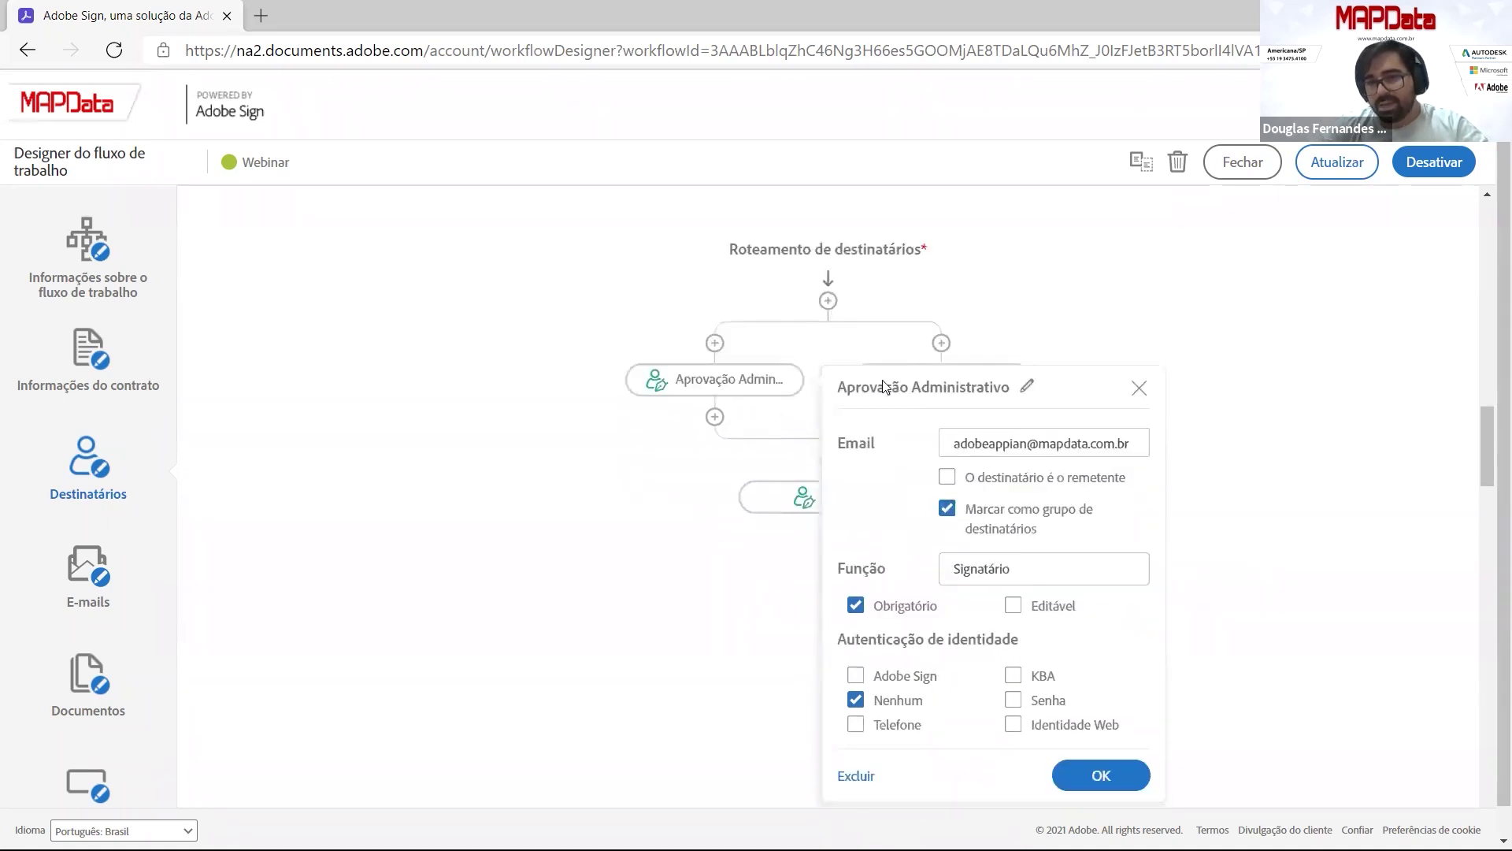
click(1001, 575)
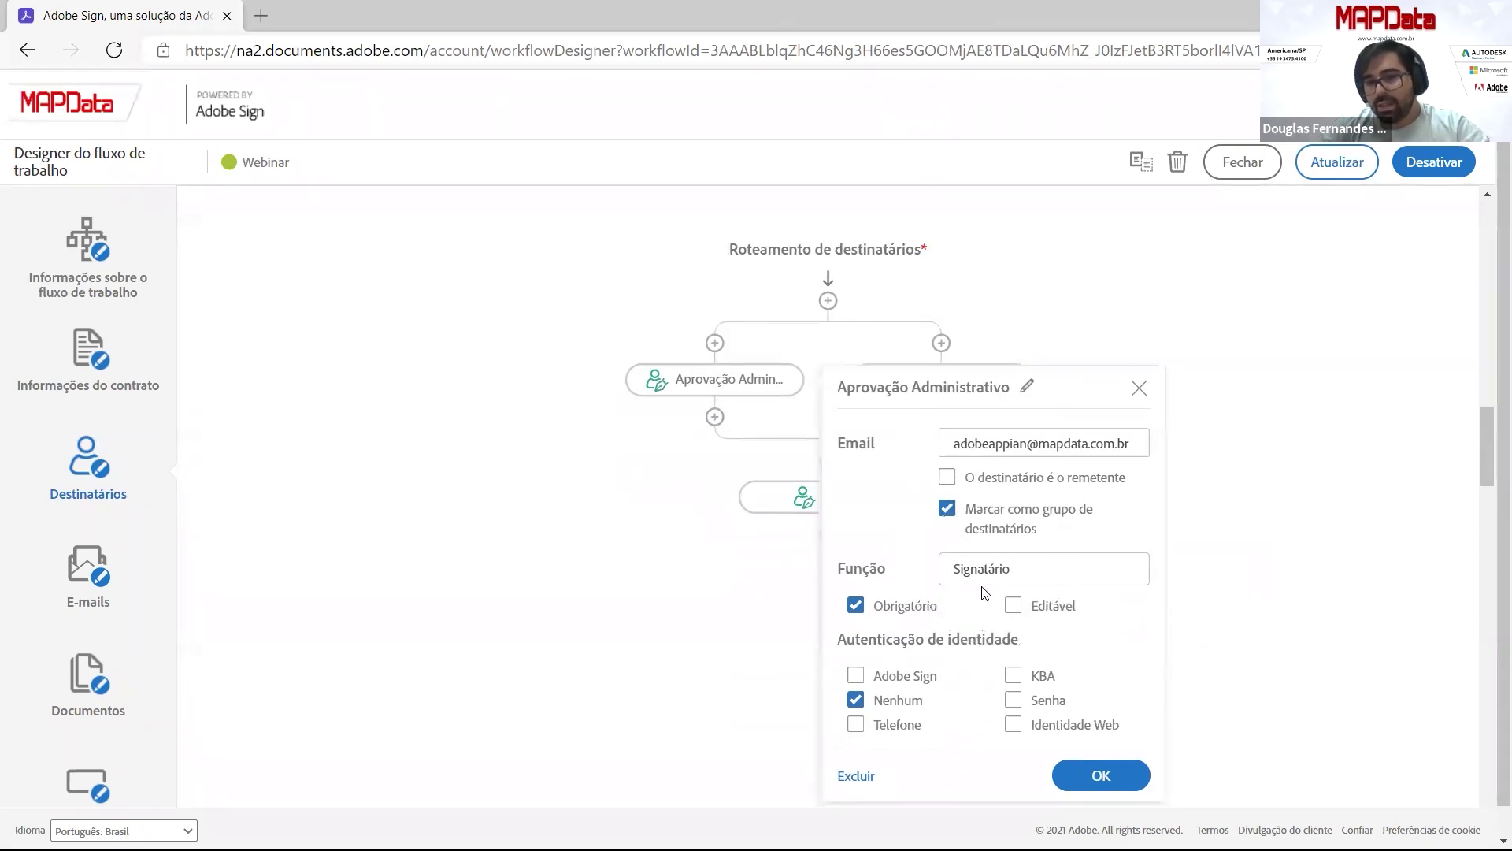
click(1011, 608)
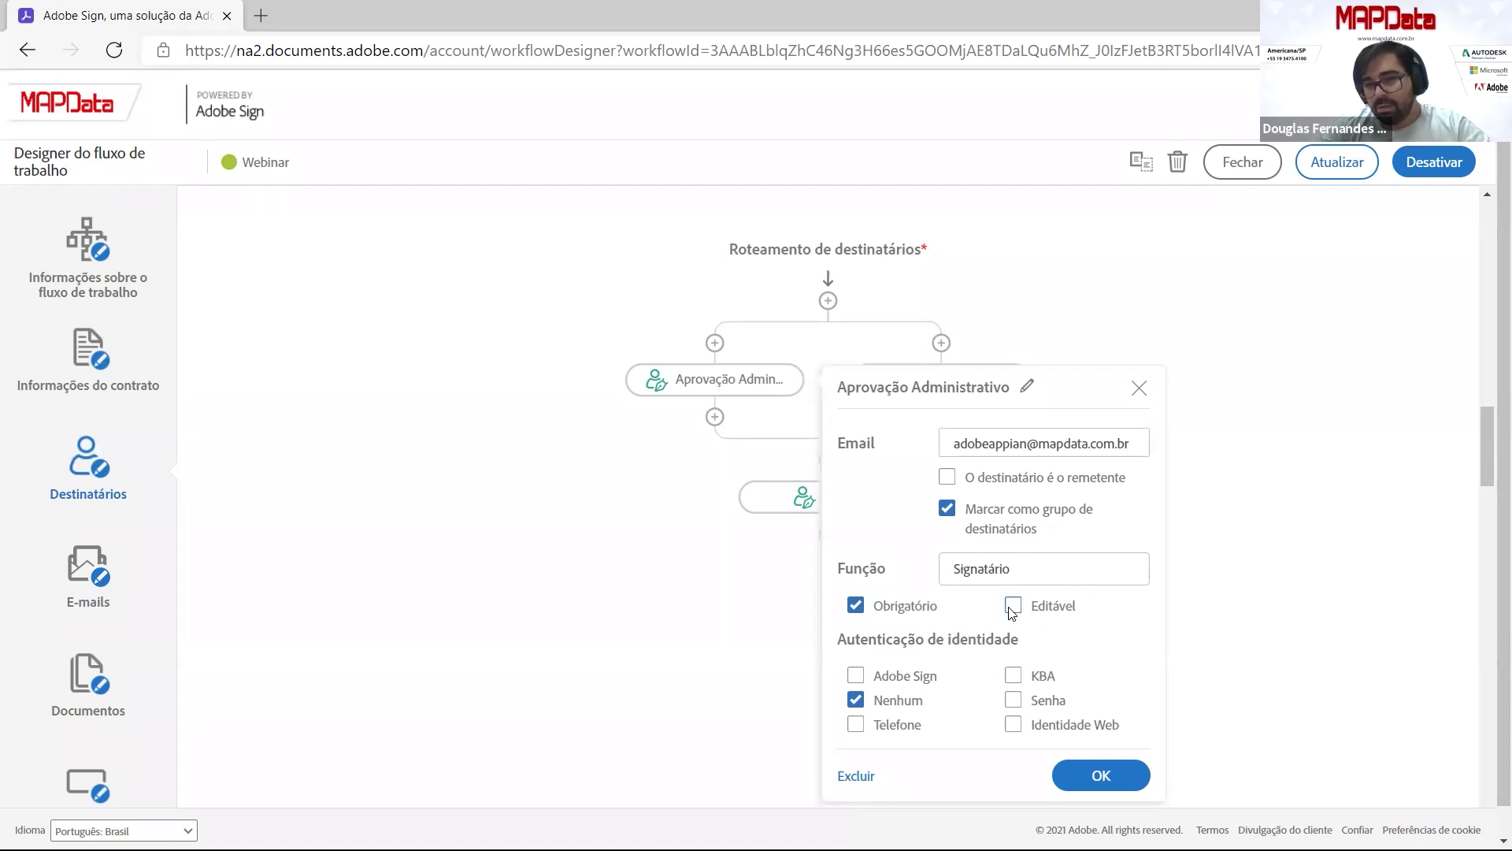
click(1011, 611)
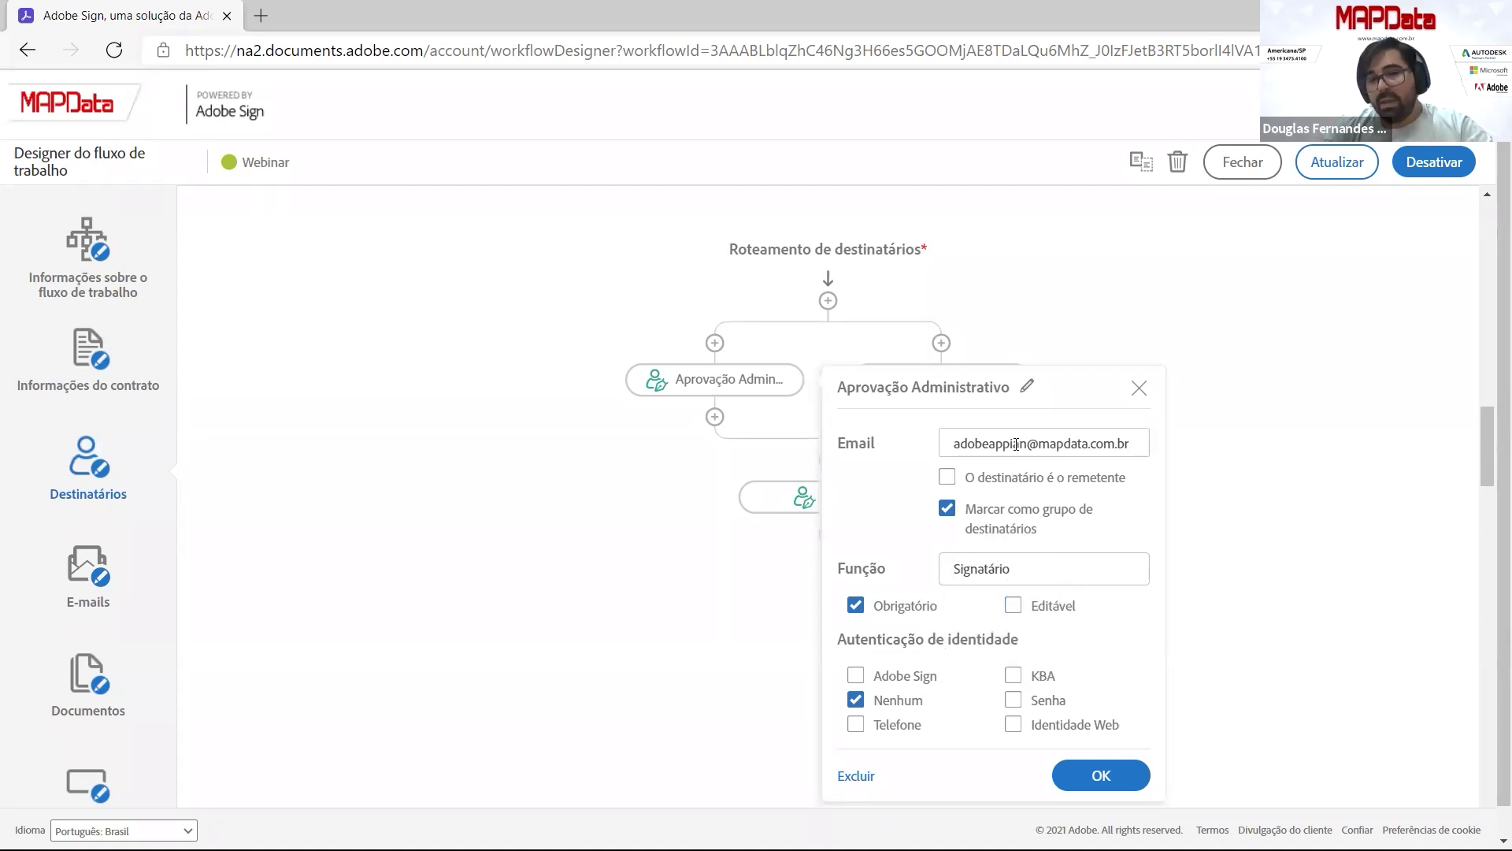
click(1016, 608)
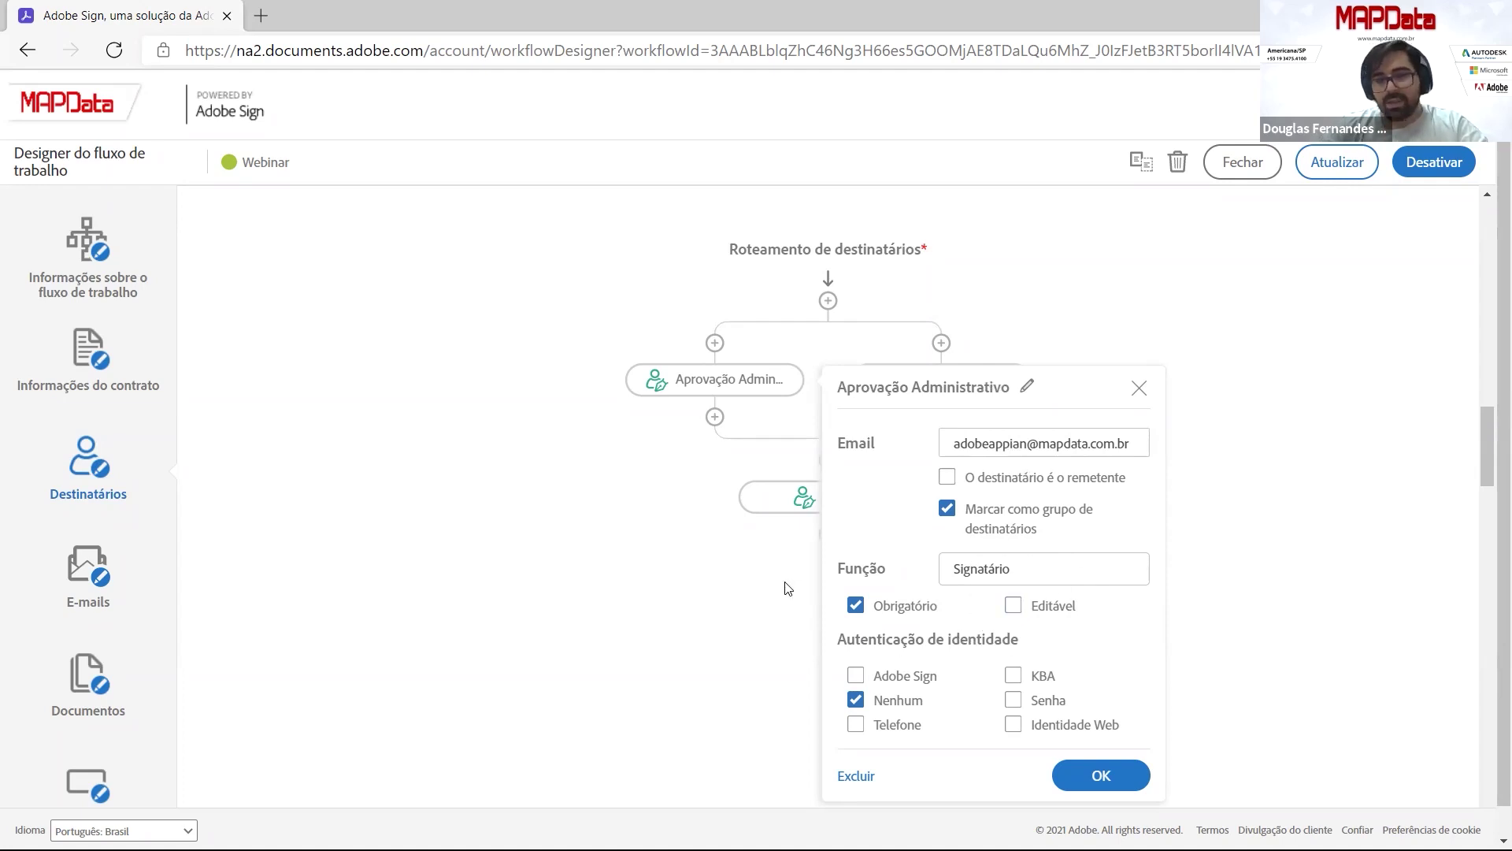
key(alt+Tab)
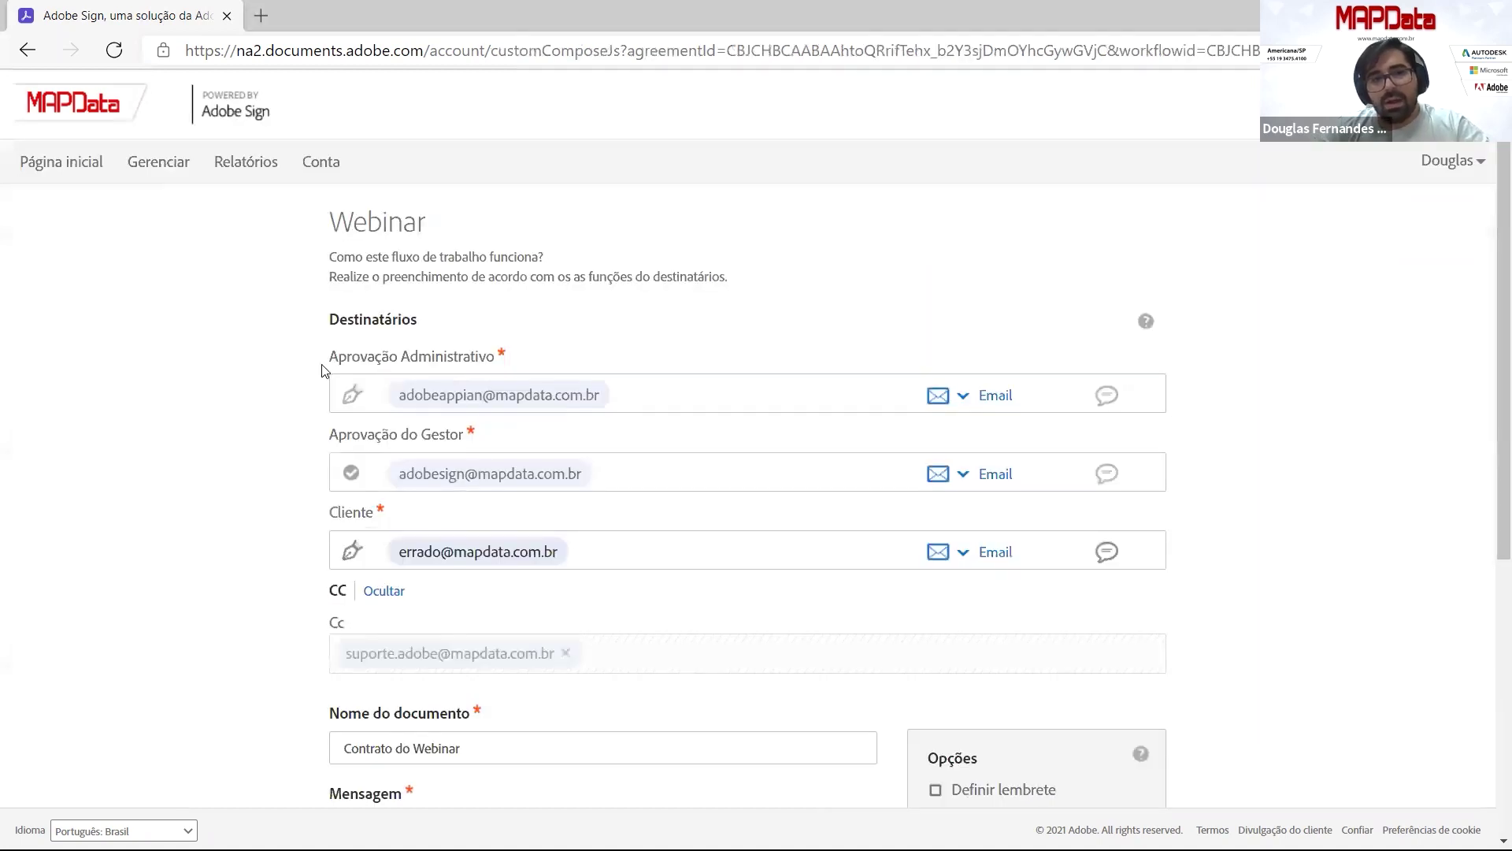
- Review the Aprovação Administrativo role label and the workflow's name and sender instructions
drag(328, 356, 493, 356)
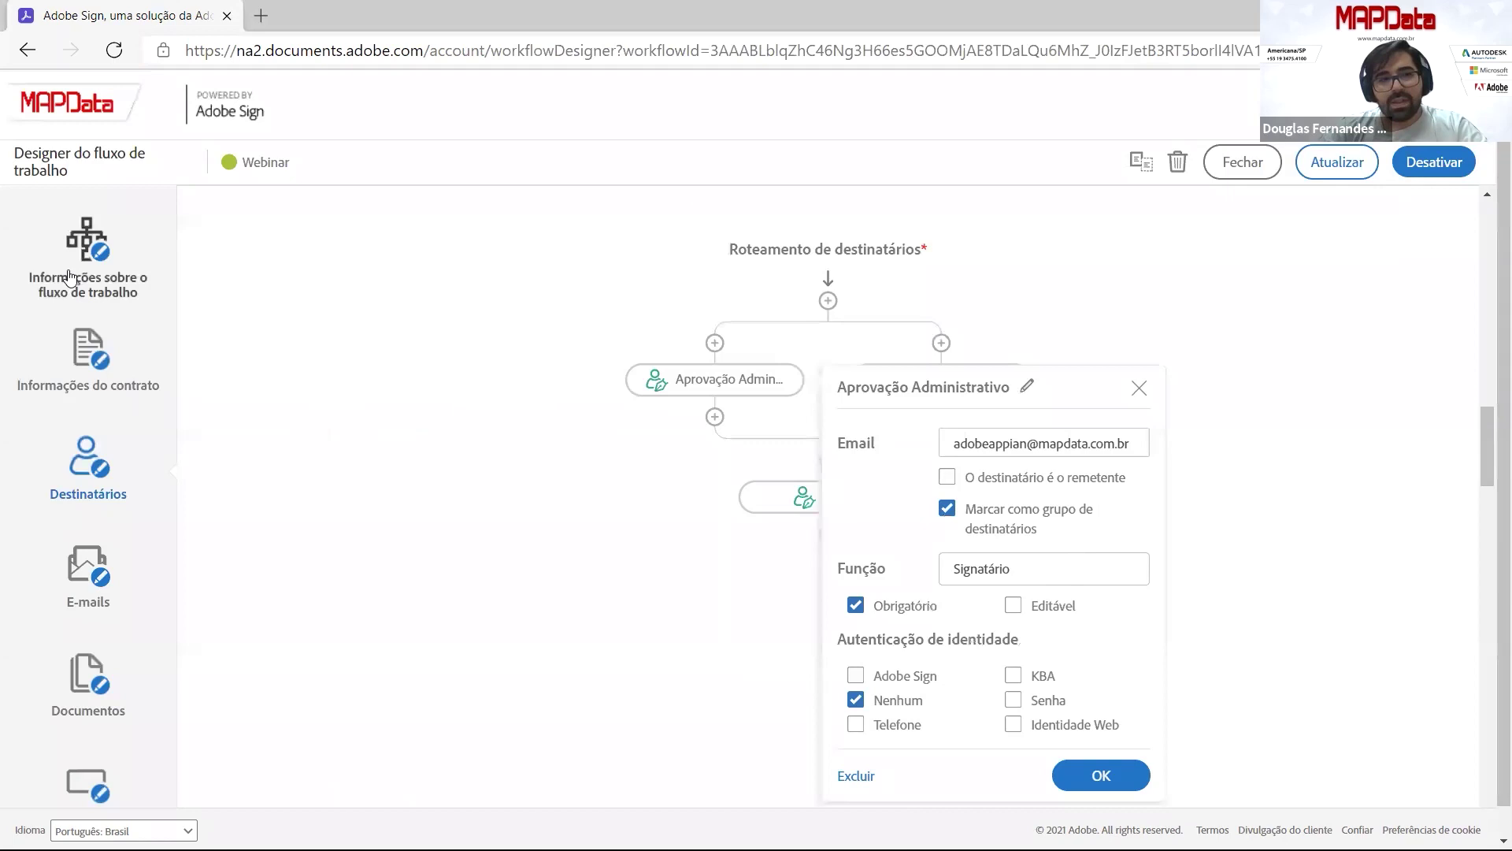
click(78, 236)
drag(328, 374, 259, 352)
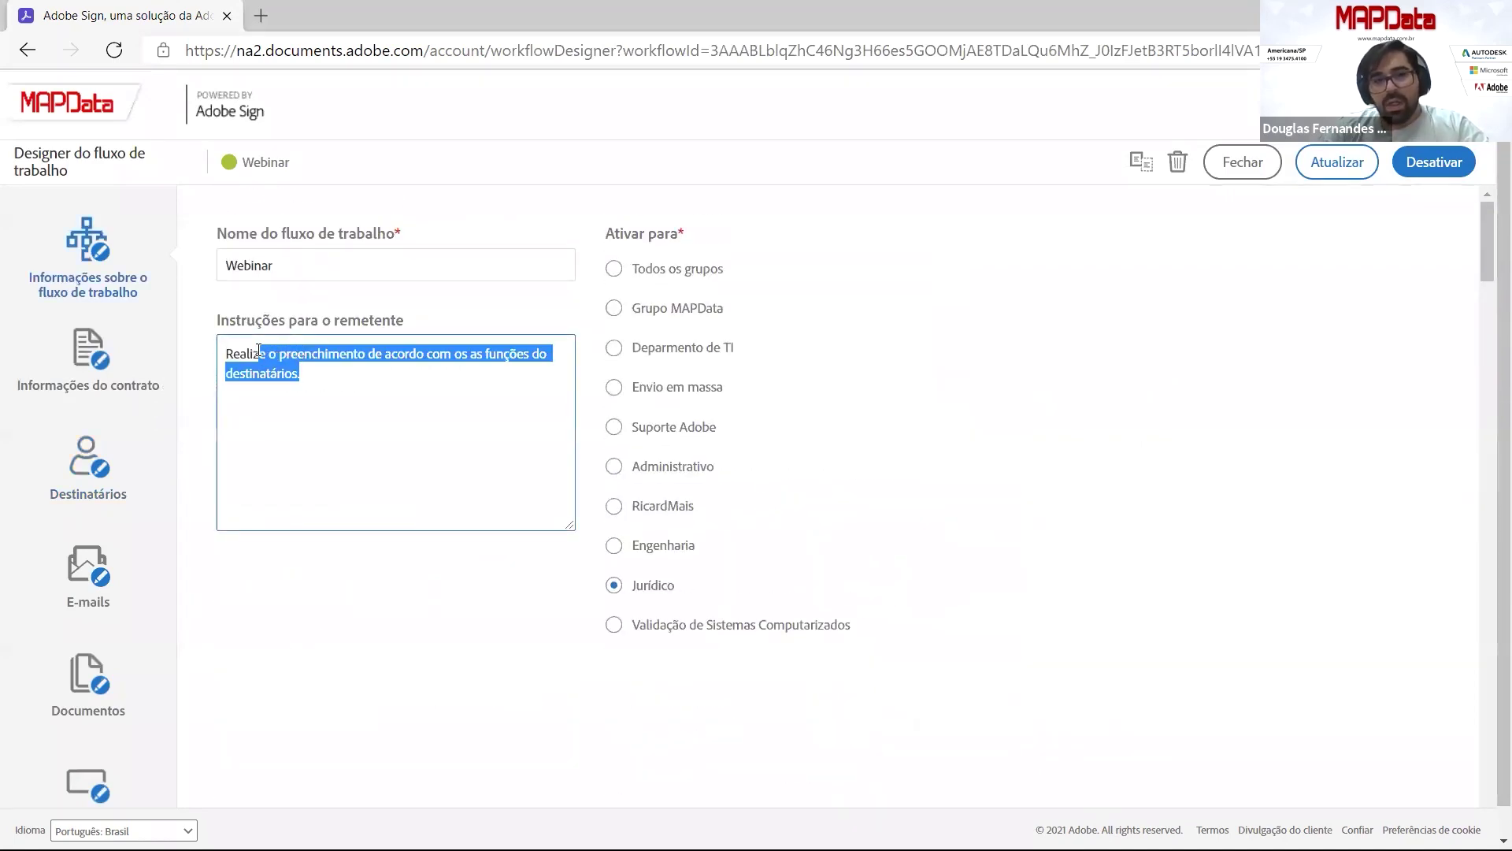
click(397, 353)
click(88, 455)
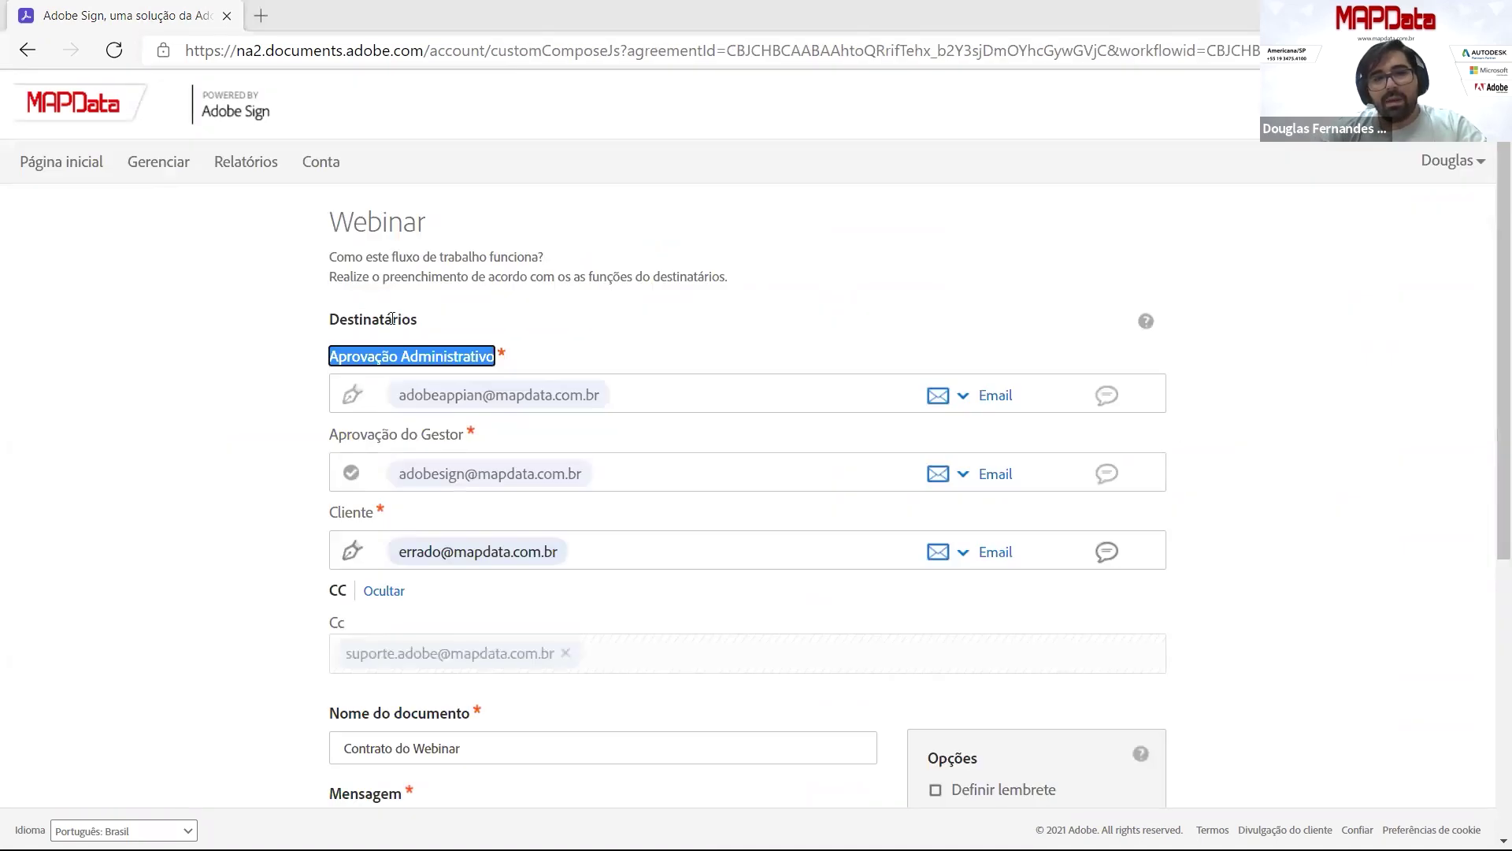
click(370, 358)
drag(331, 356, 533, 359)
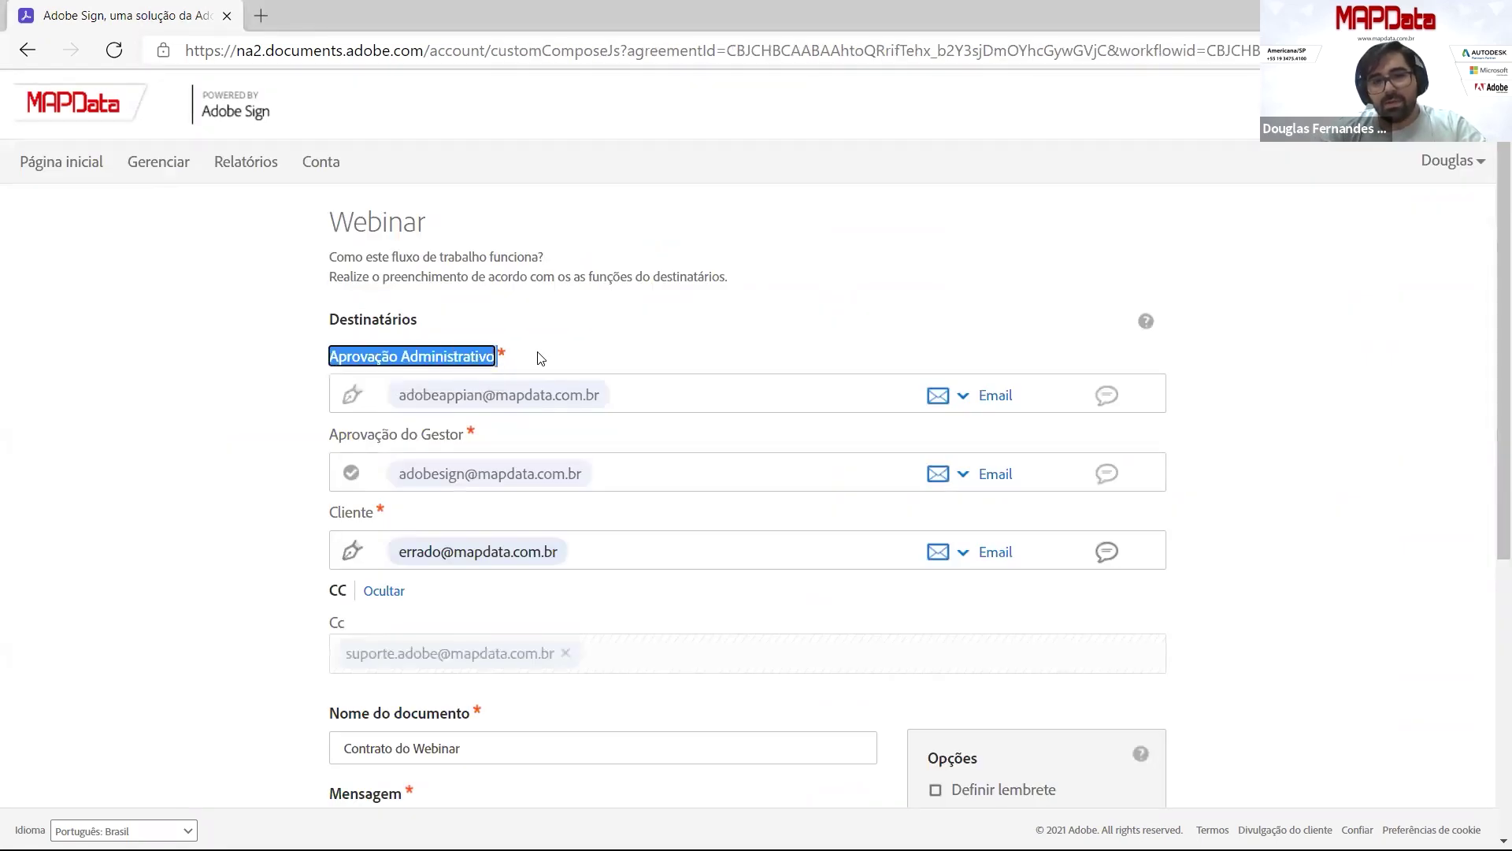
click(533, 358)
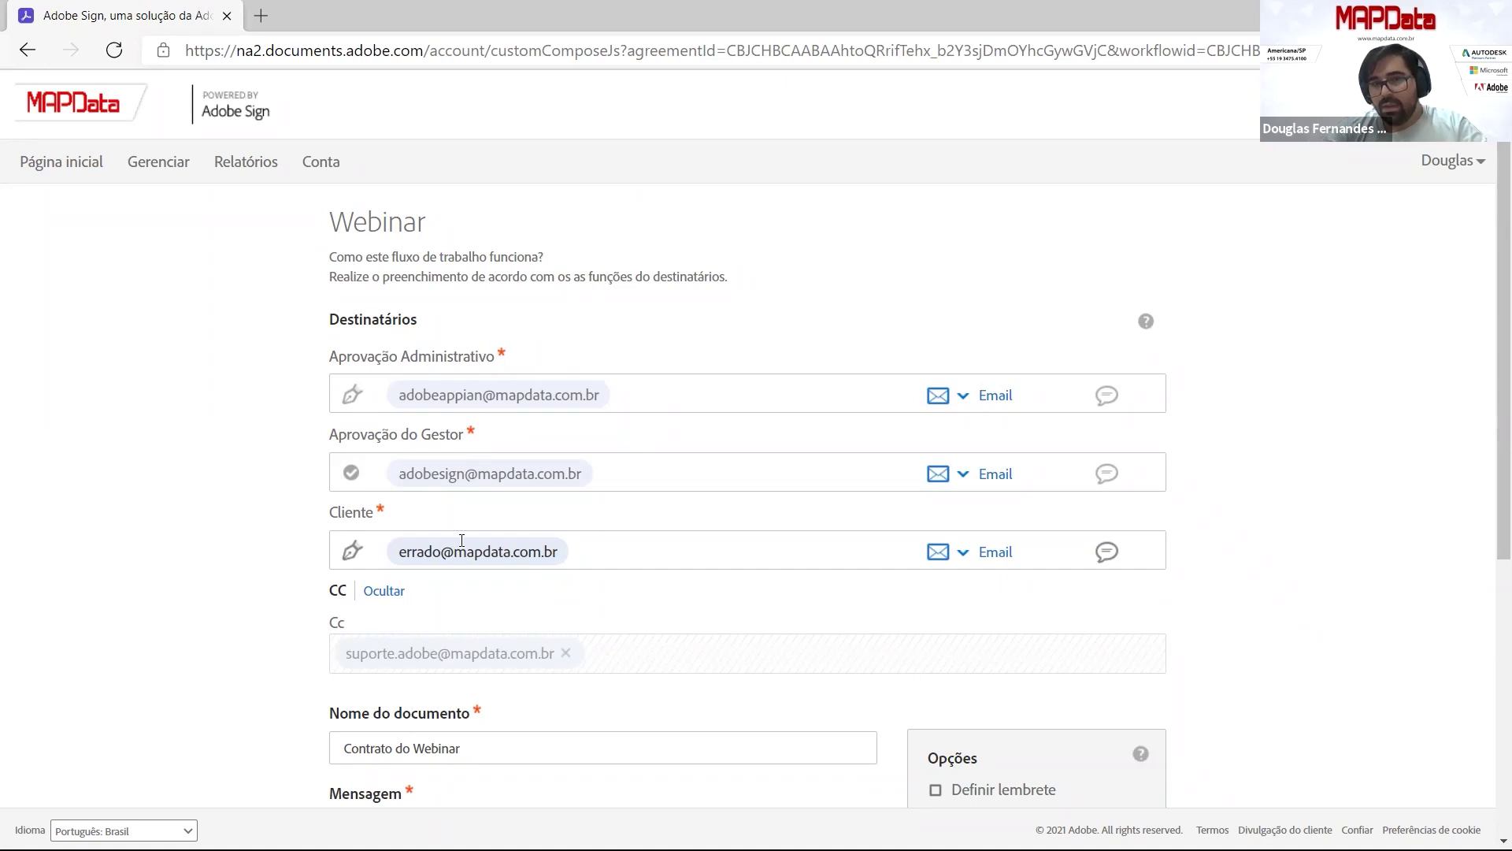
- Check the approver's authentication options and reopen the Aprovação Administrativo recipient settings
click(973, 397)
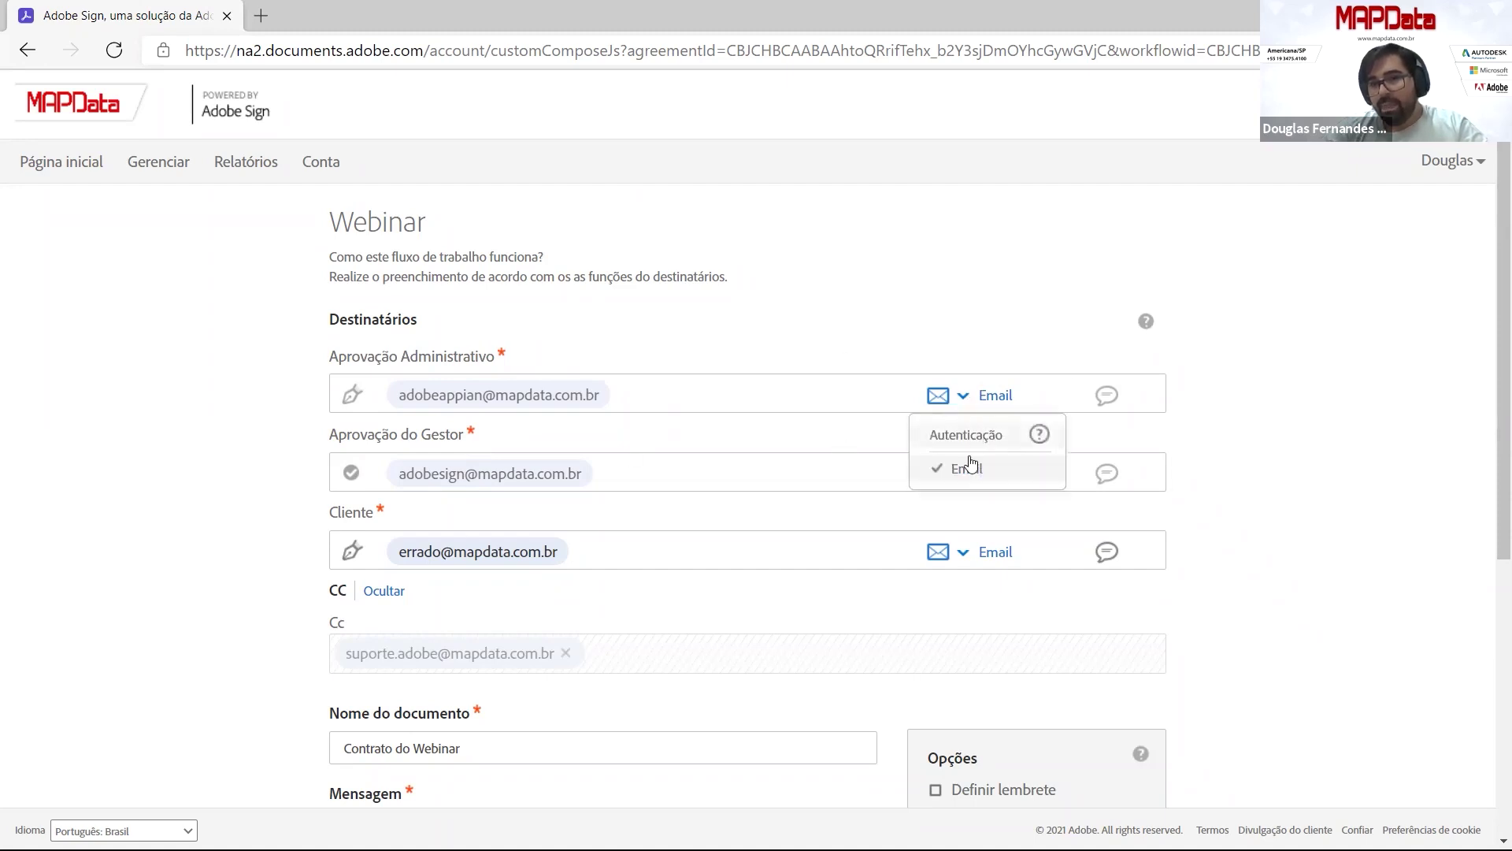
click(744, 289)
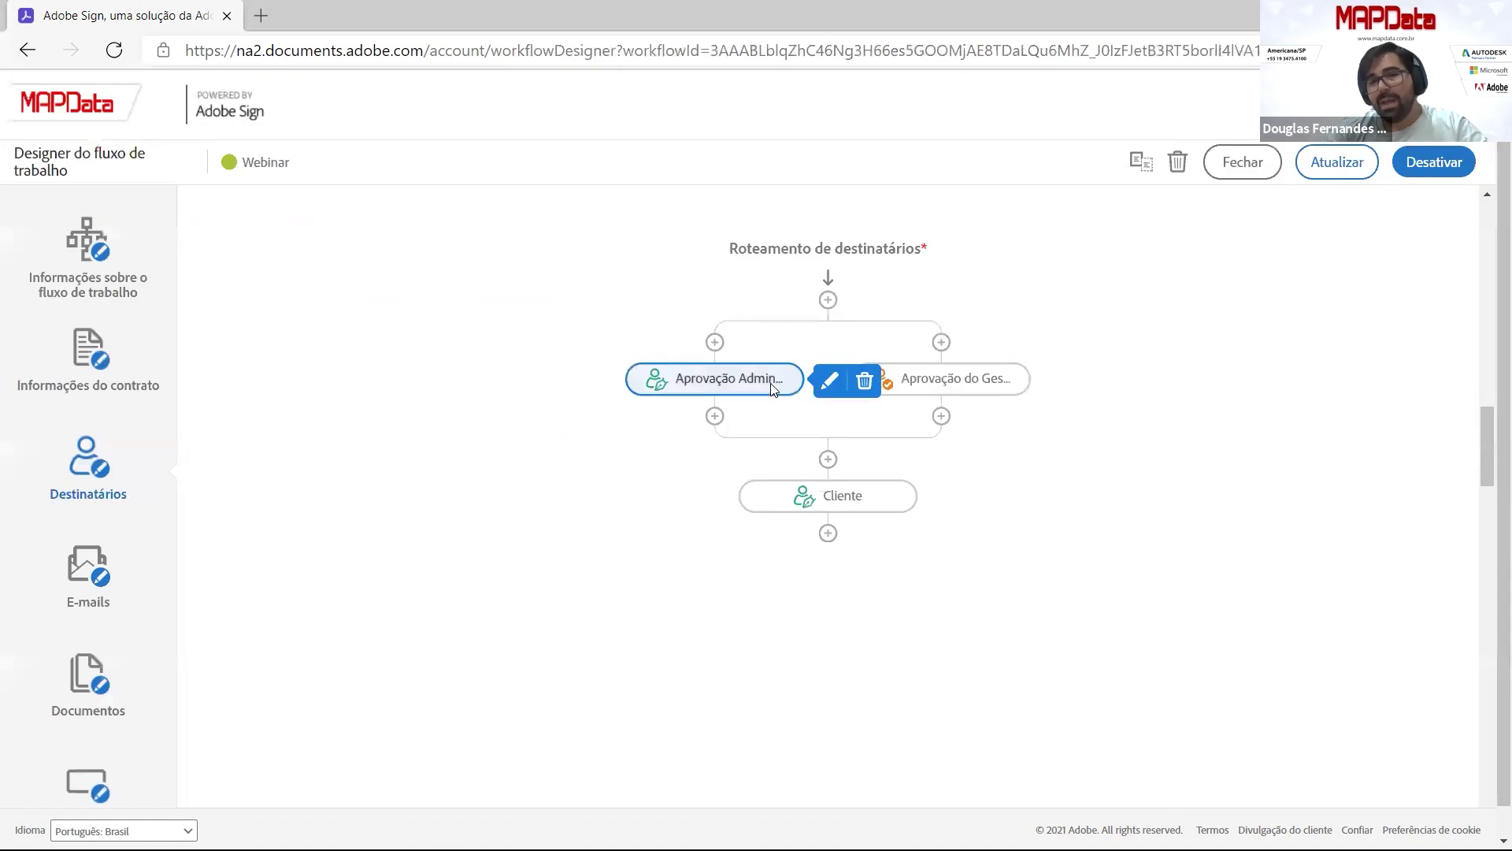
click(825, 378)
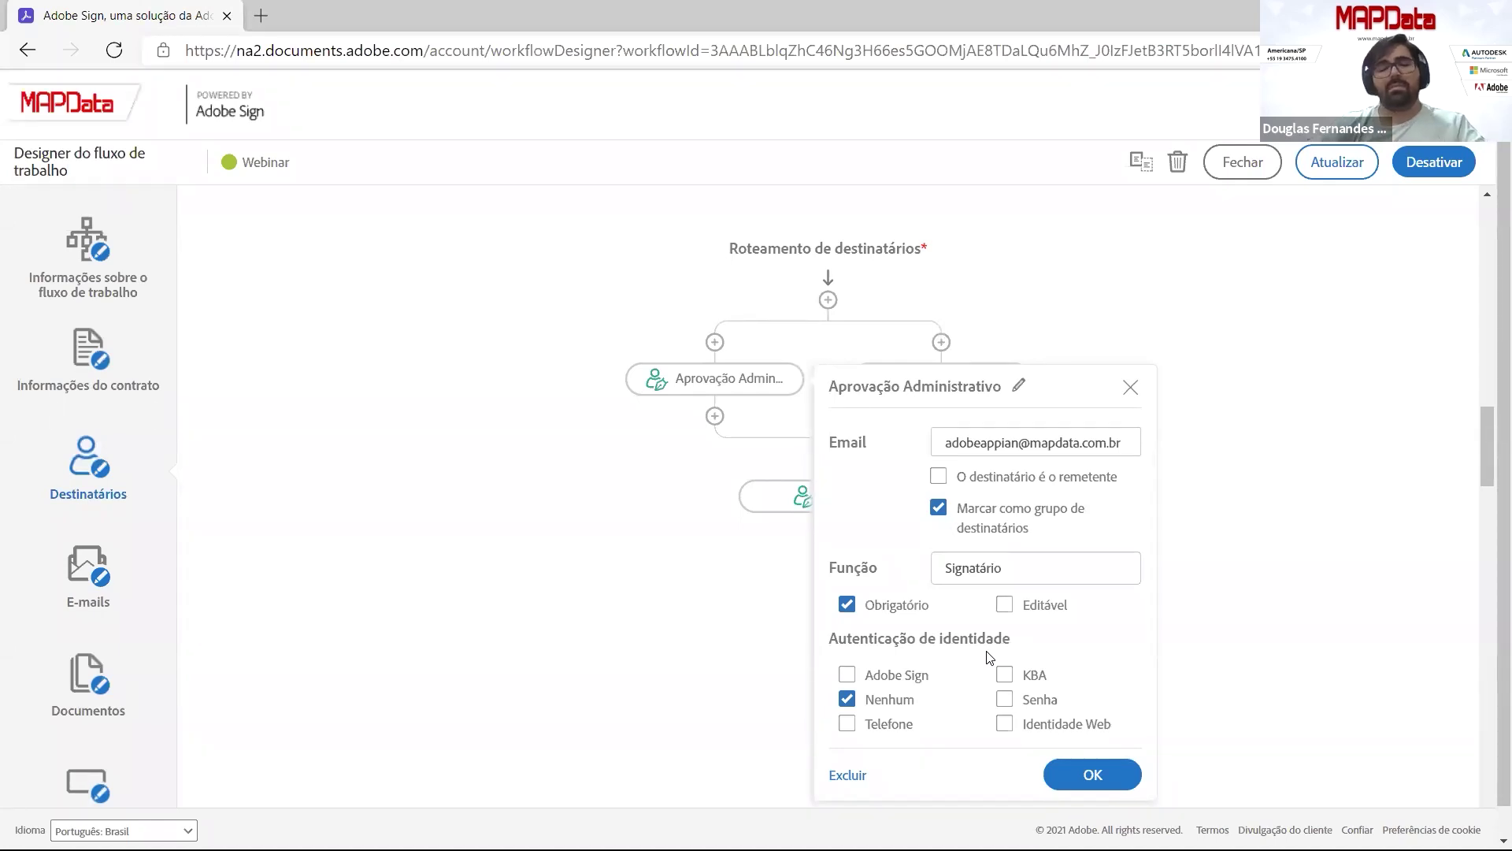
- Close the recipient panel and compare both approval steps with the approvers on the Webinar sending page
click(676, 577)
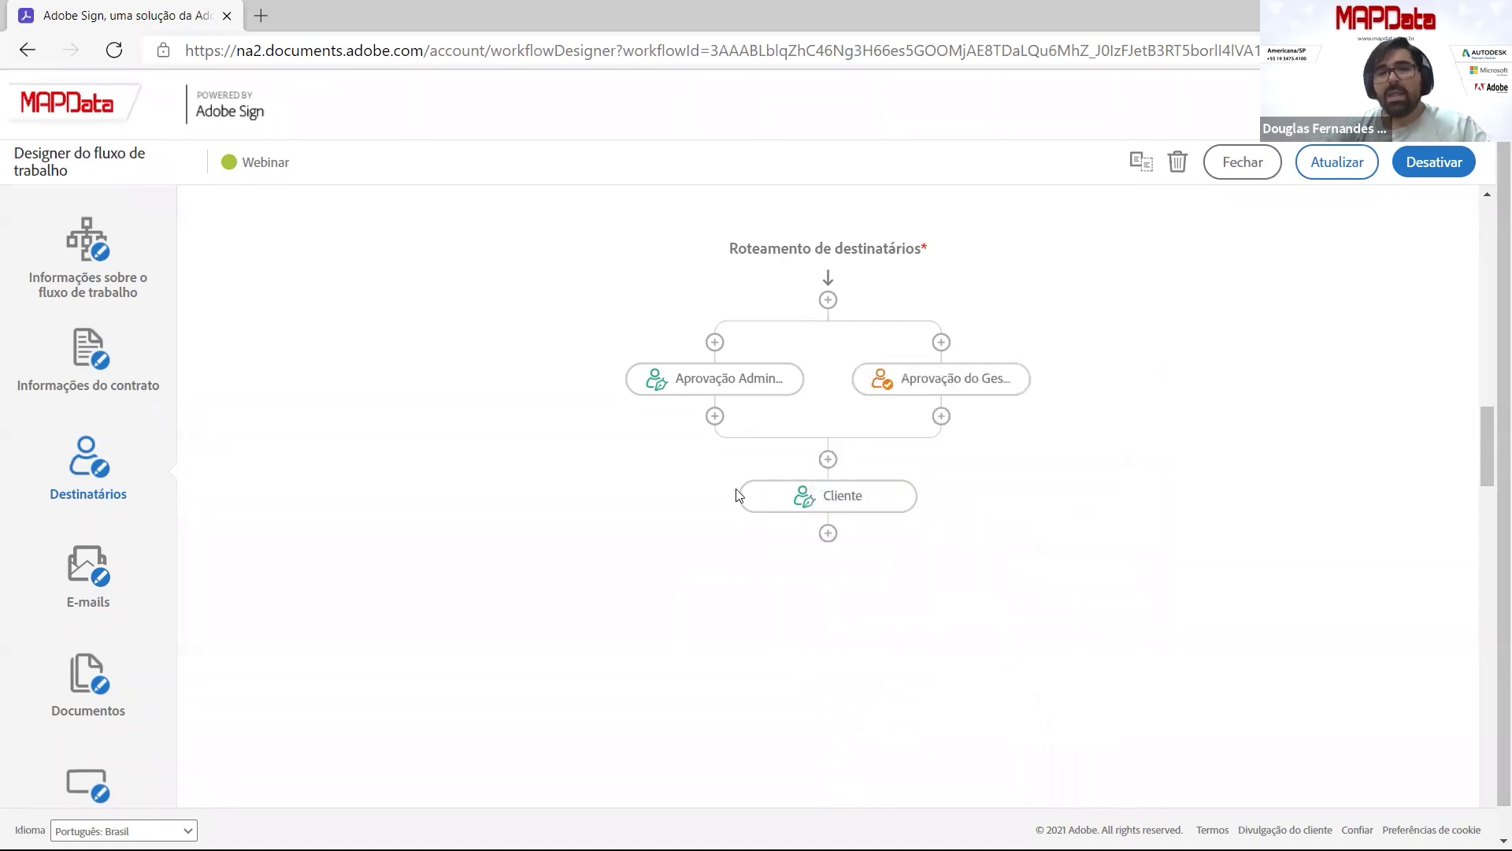
click(718, 382)
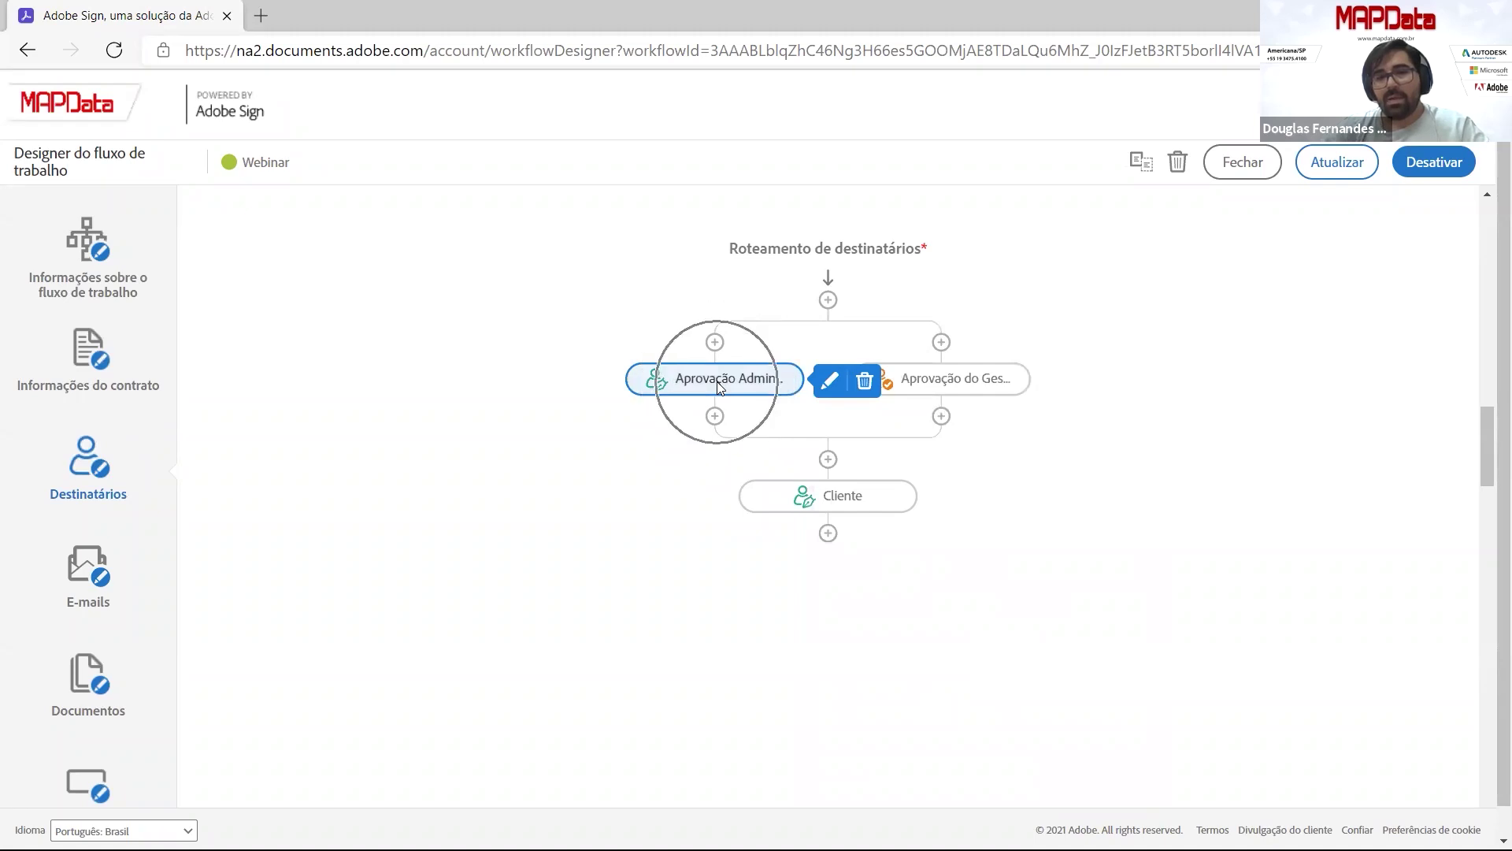
click(910, 381)
key(alt+Left)
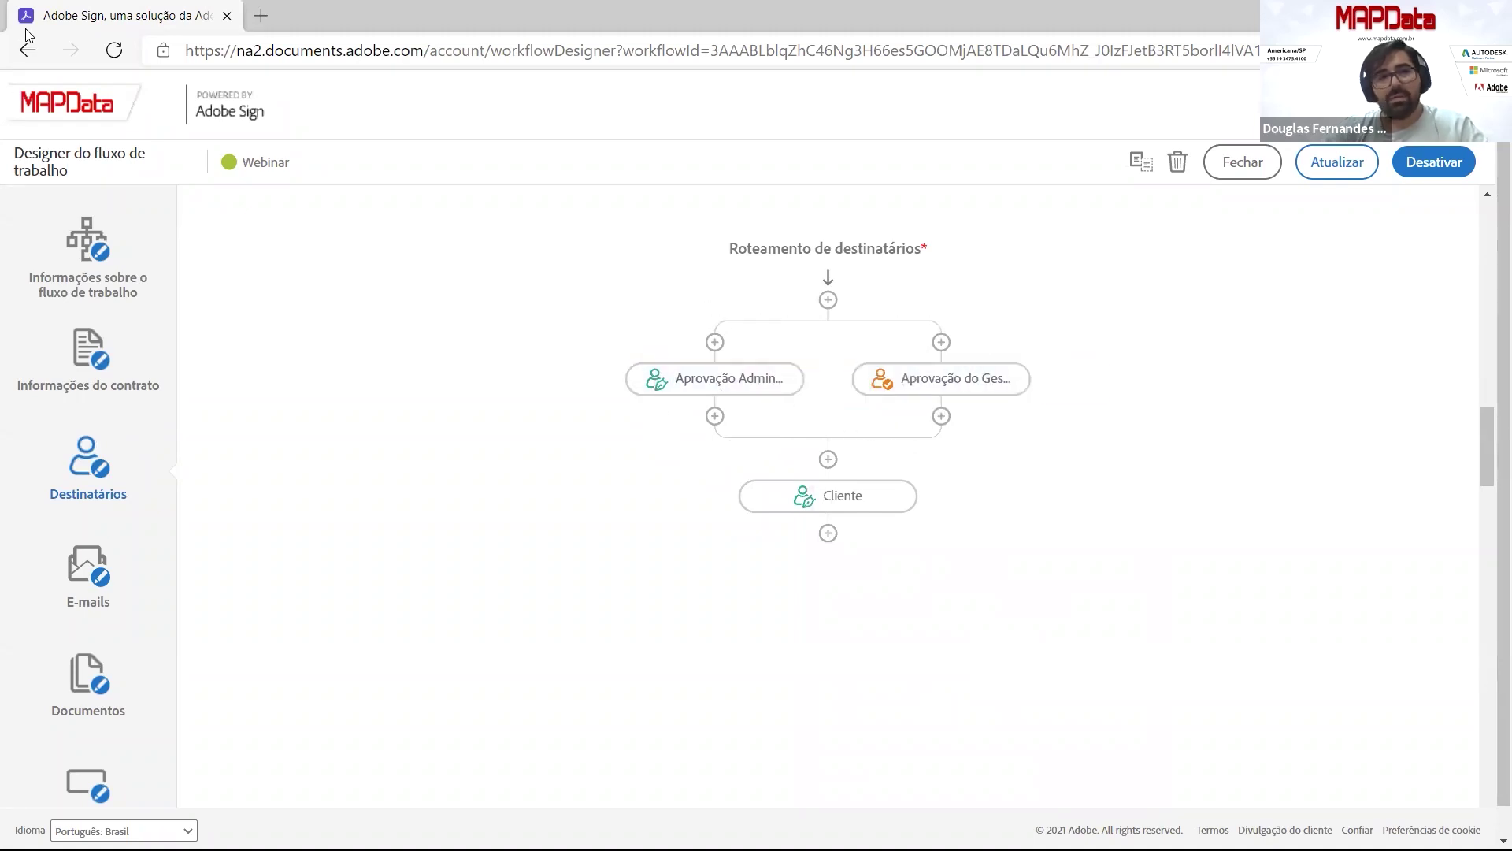
drag(638, 476, 297, 368)
click(298, 368)
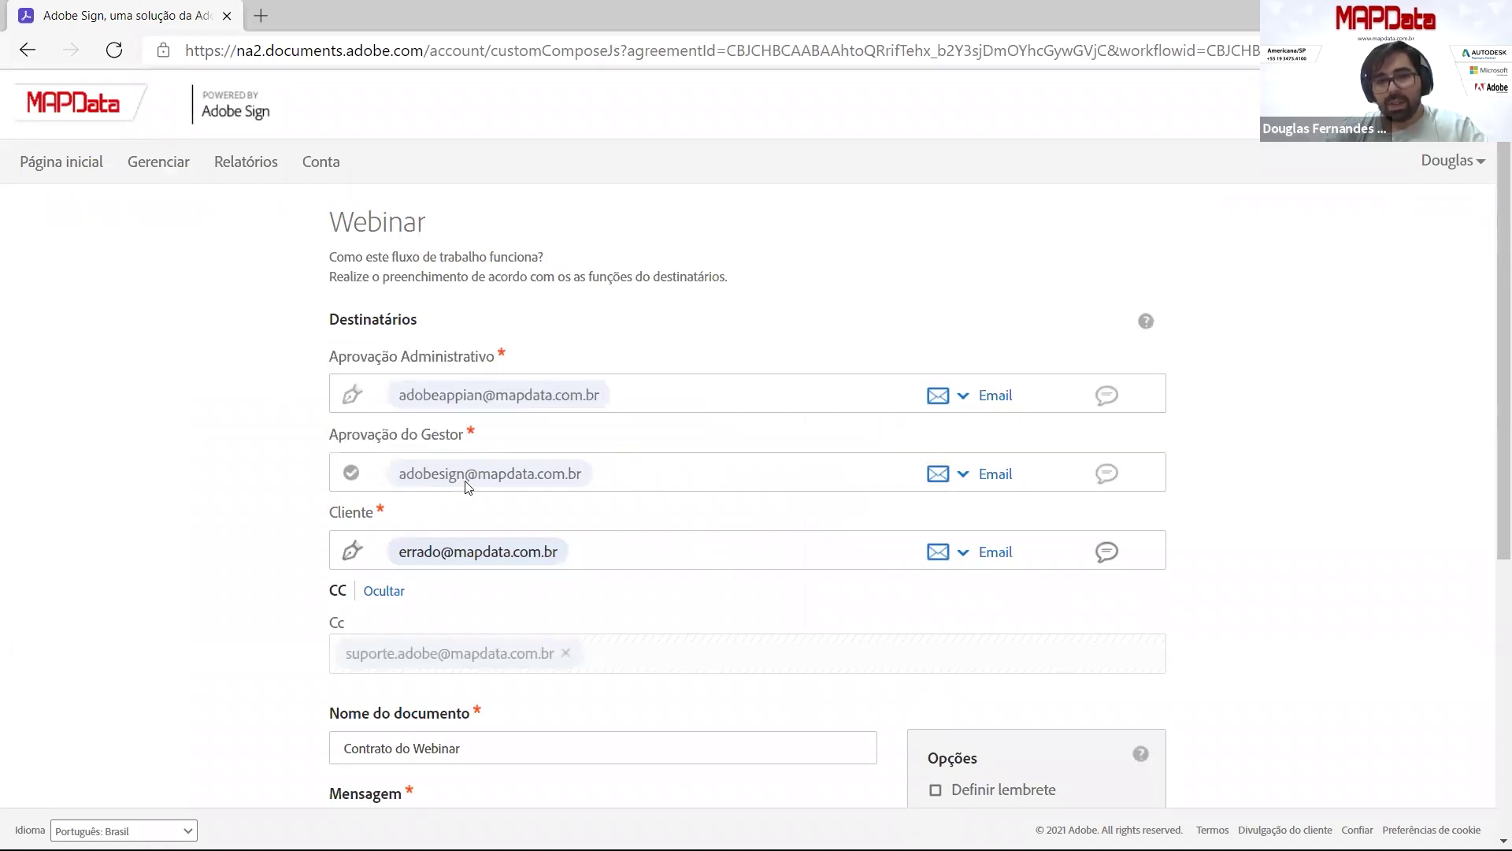
- Replace the wrong name in the Cliente email with the real signer's address and accept the suggestion
click(417, 552)
click(441, 552)
drag(443, 551, 378, 559)
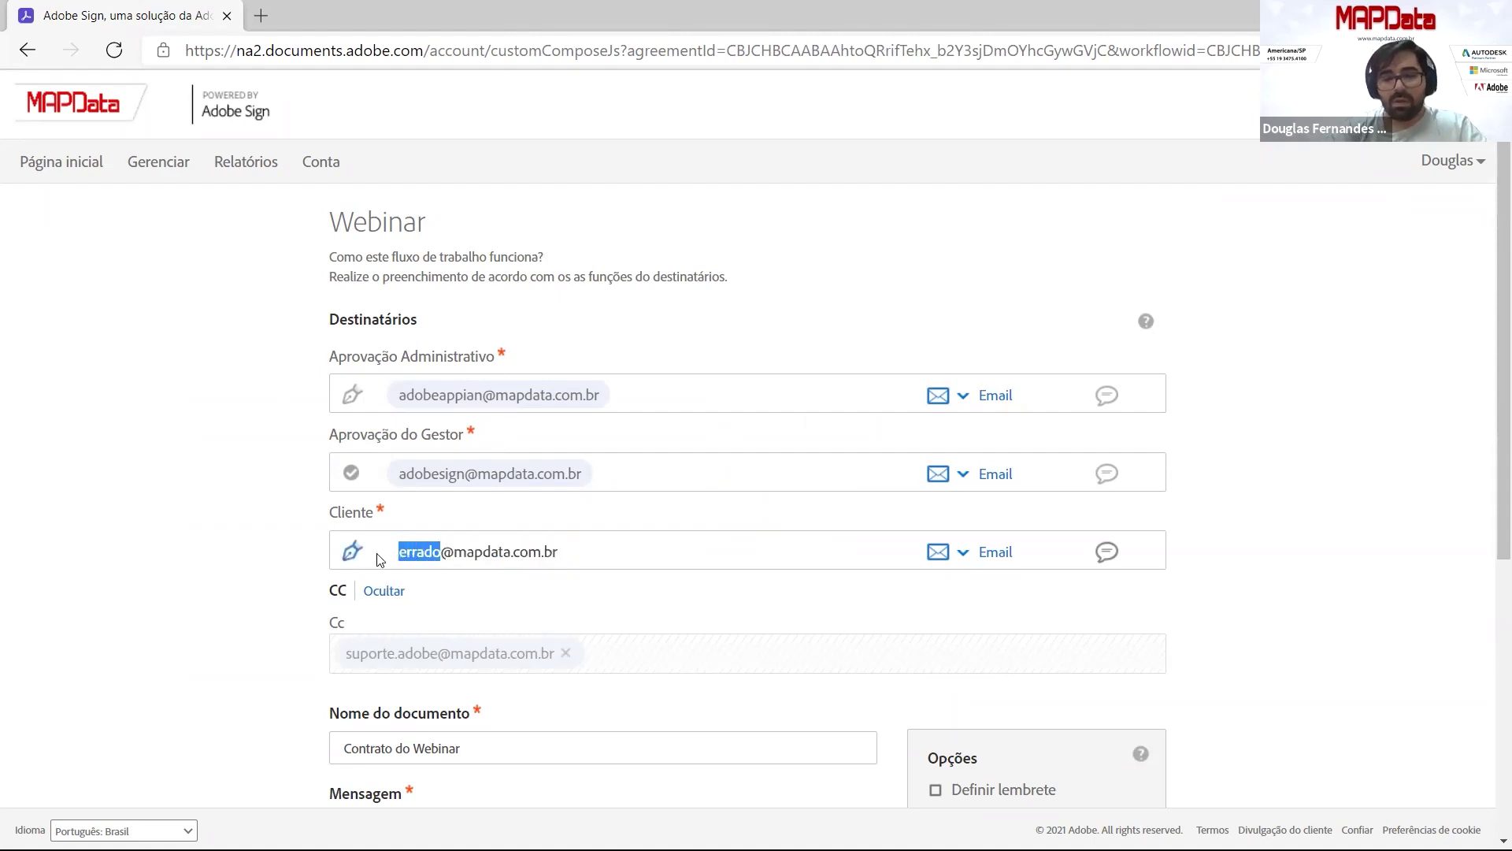
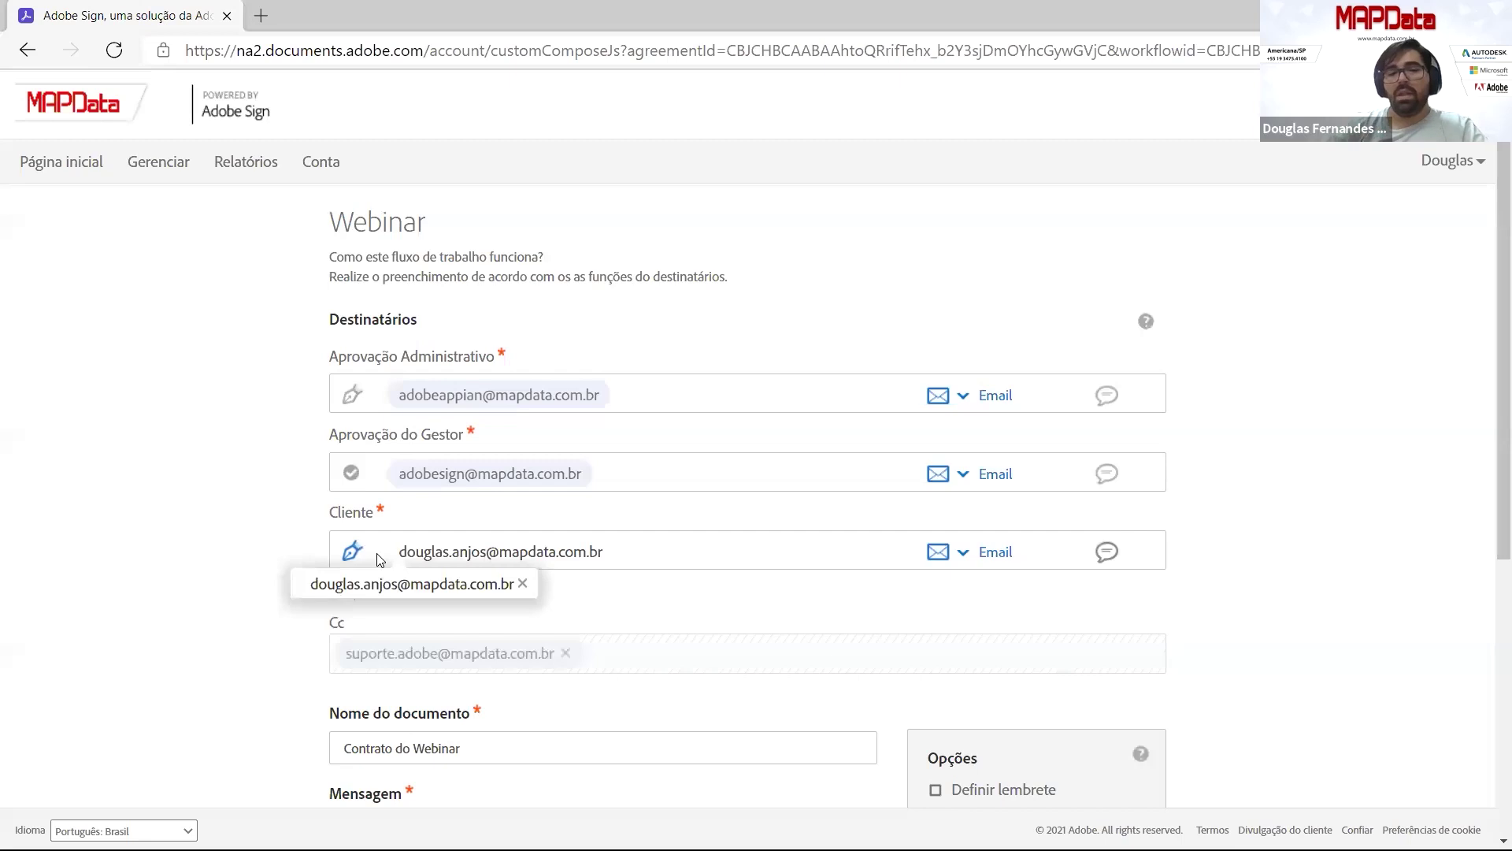
click(326, 581)
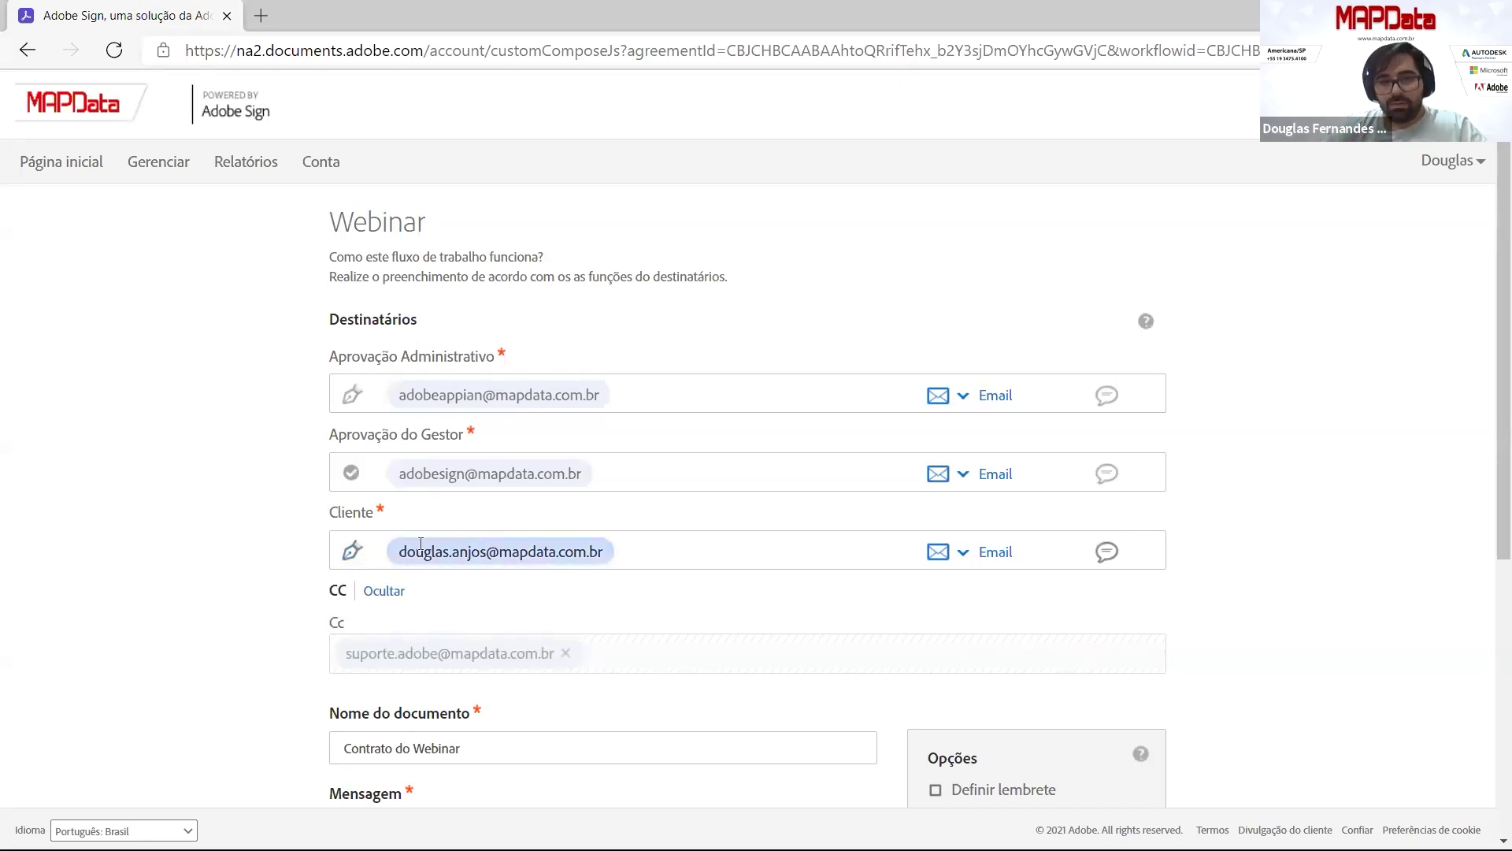
scroll(327, 621, down, 3)
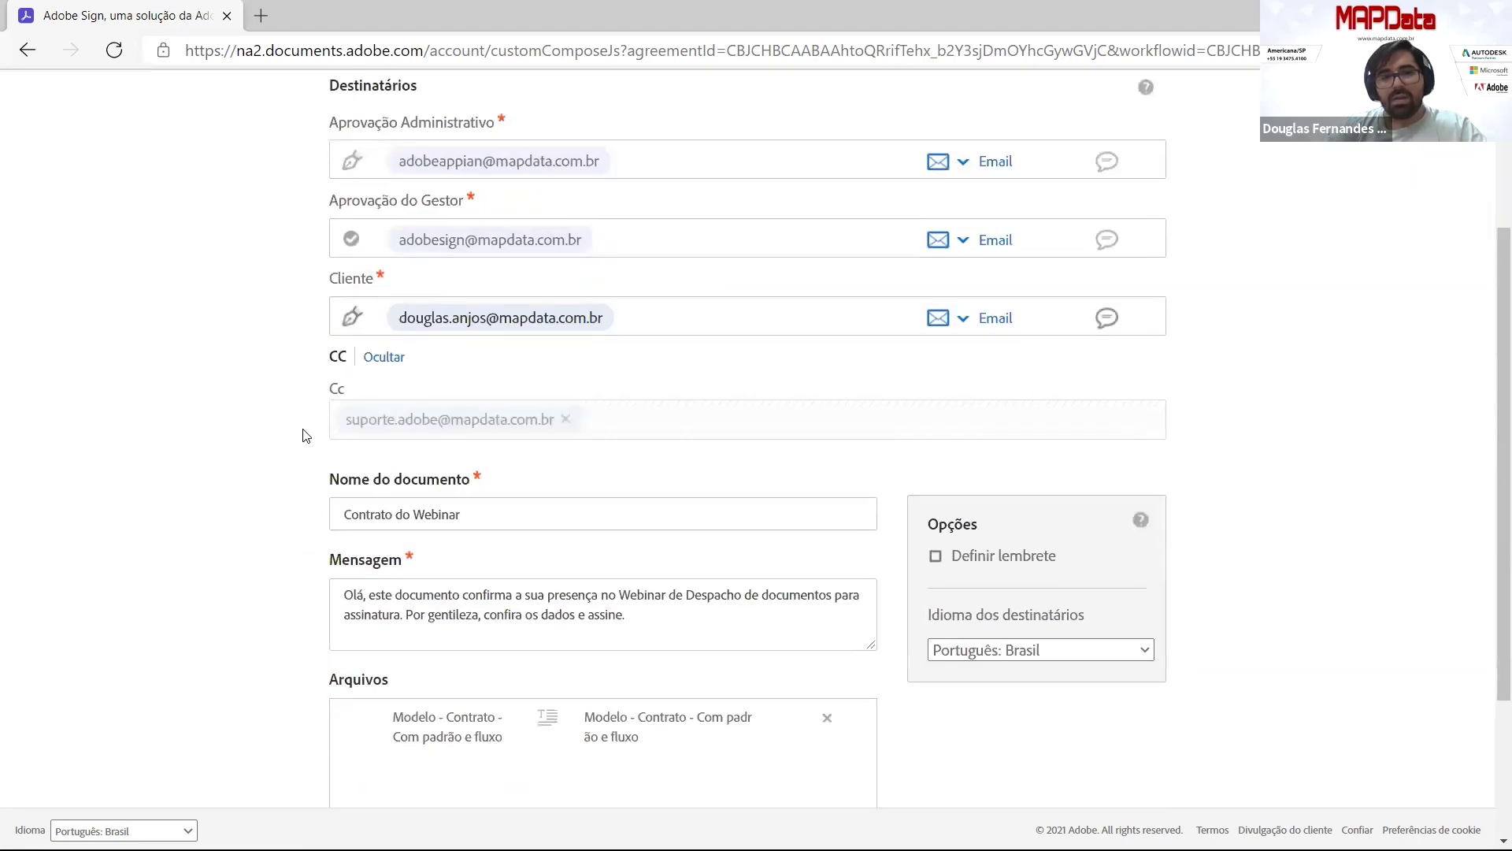
drag(330, 388, 349, 388)
click(352, 389)
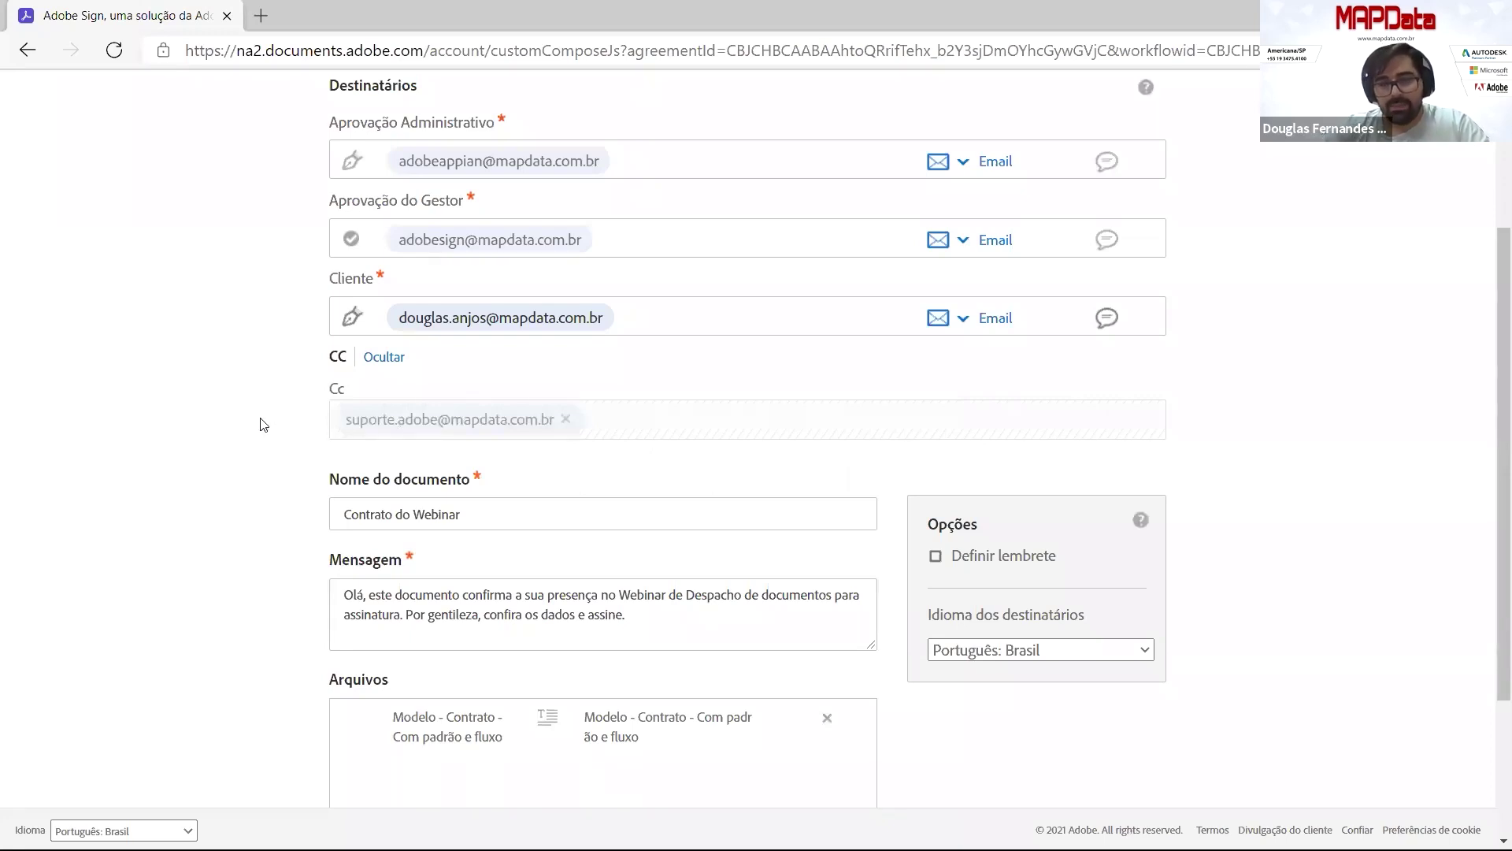
key(alt+Tab)
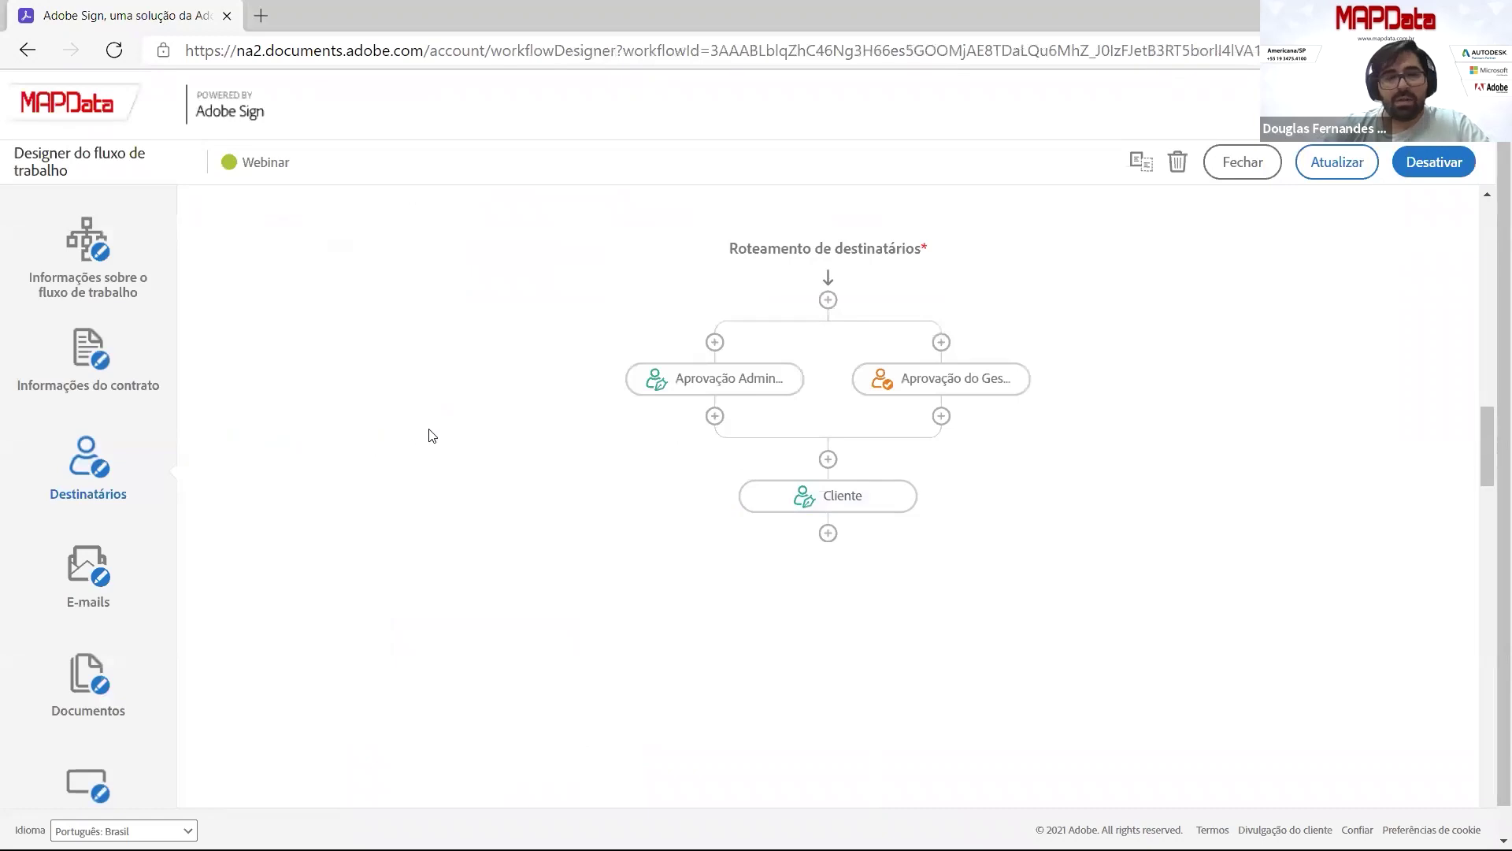
- Open the workflow's Informações do contrato and review the message, contract name and Cc fields
key(alt+Tab)
key(alt+Tab)
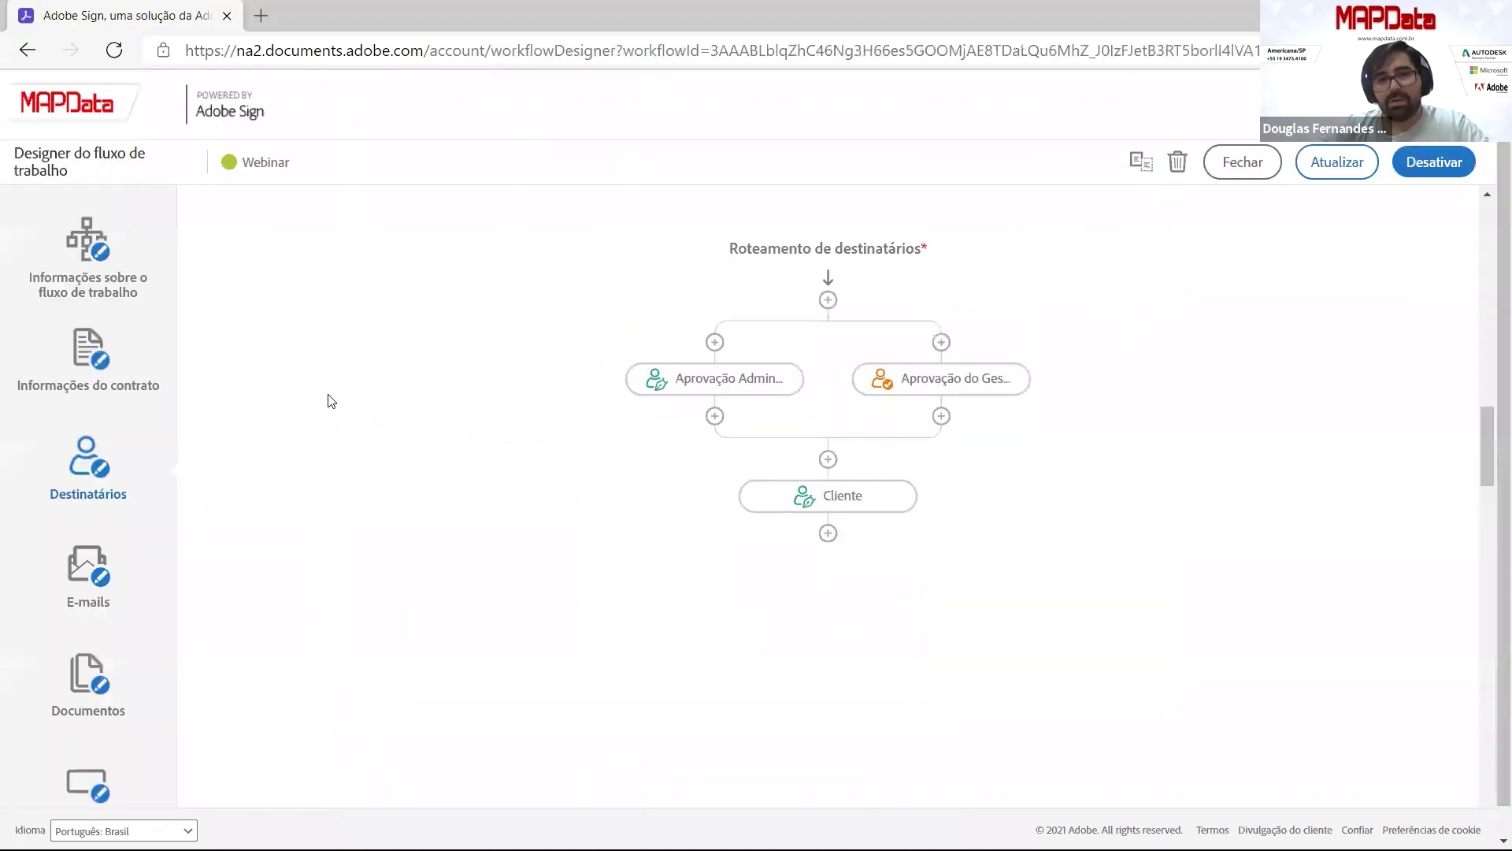
click(86, 352)
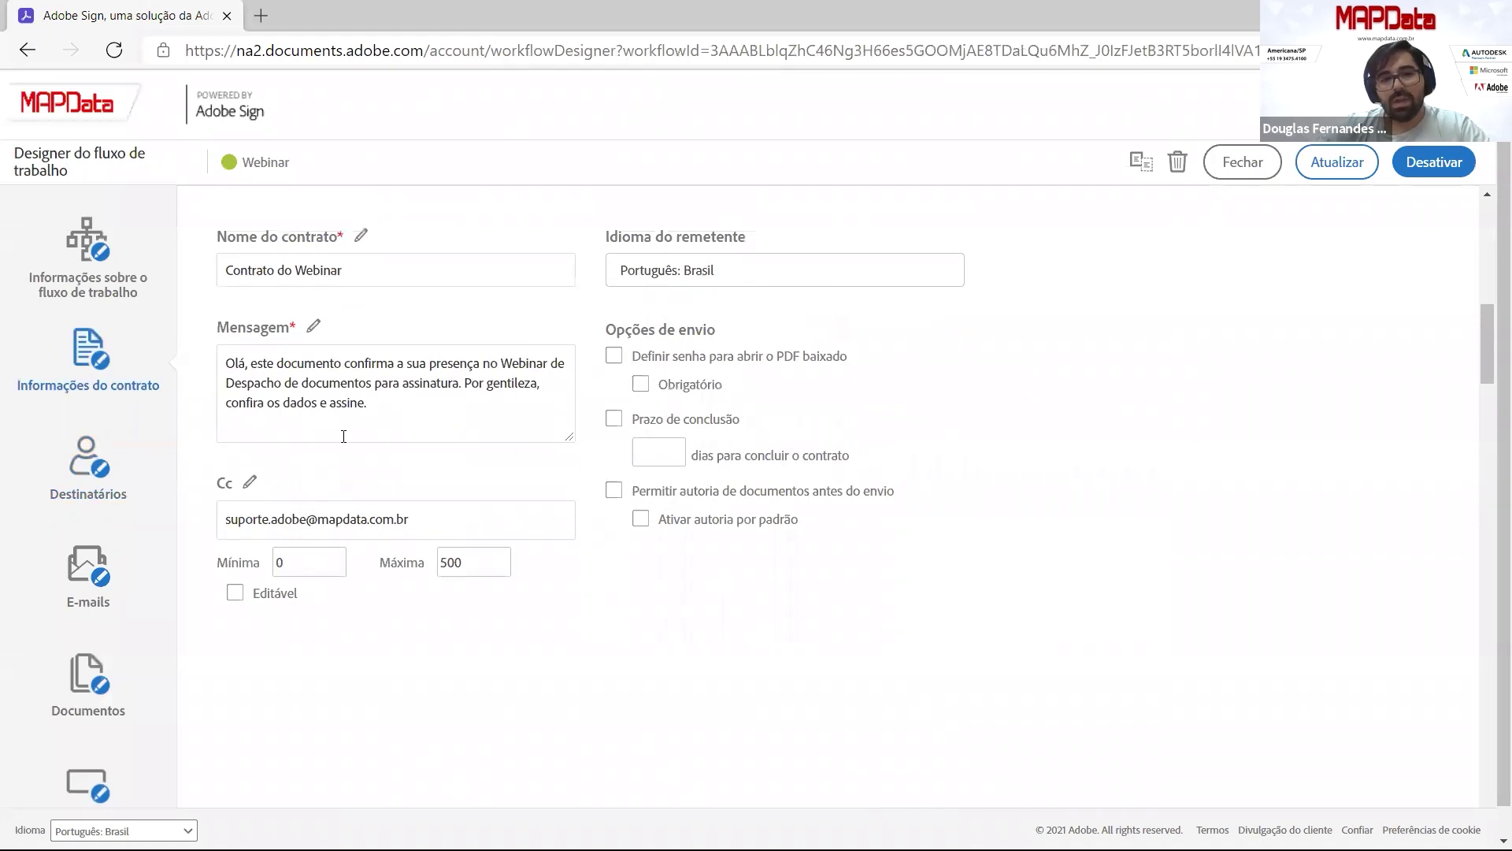
drag(367, 403, 193, 363)
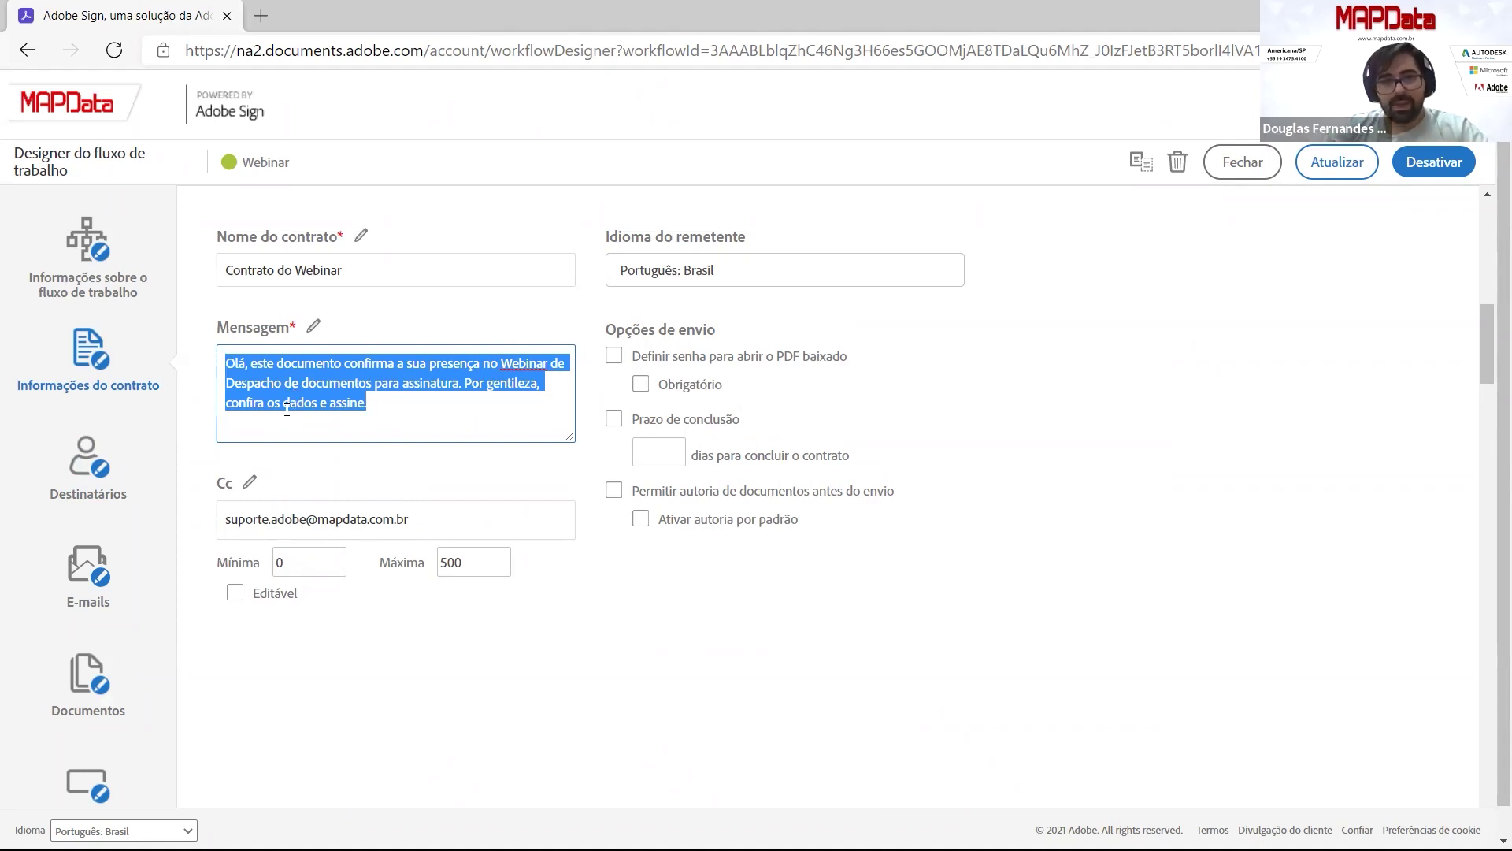
click(256, 404)
drag(234, 366, 331, 379)
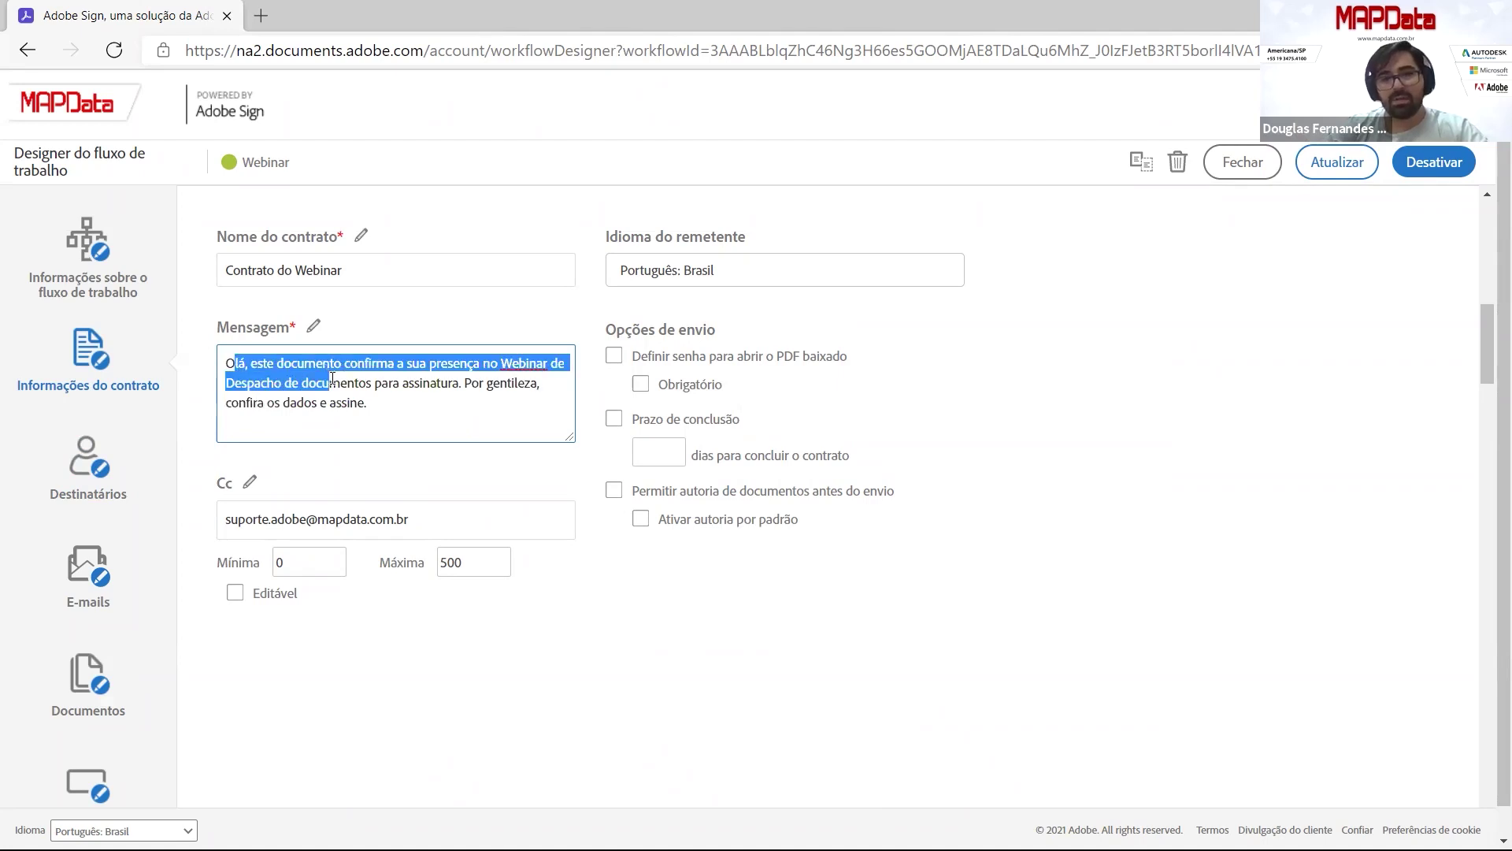
click(540, 410)
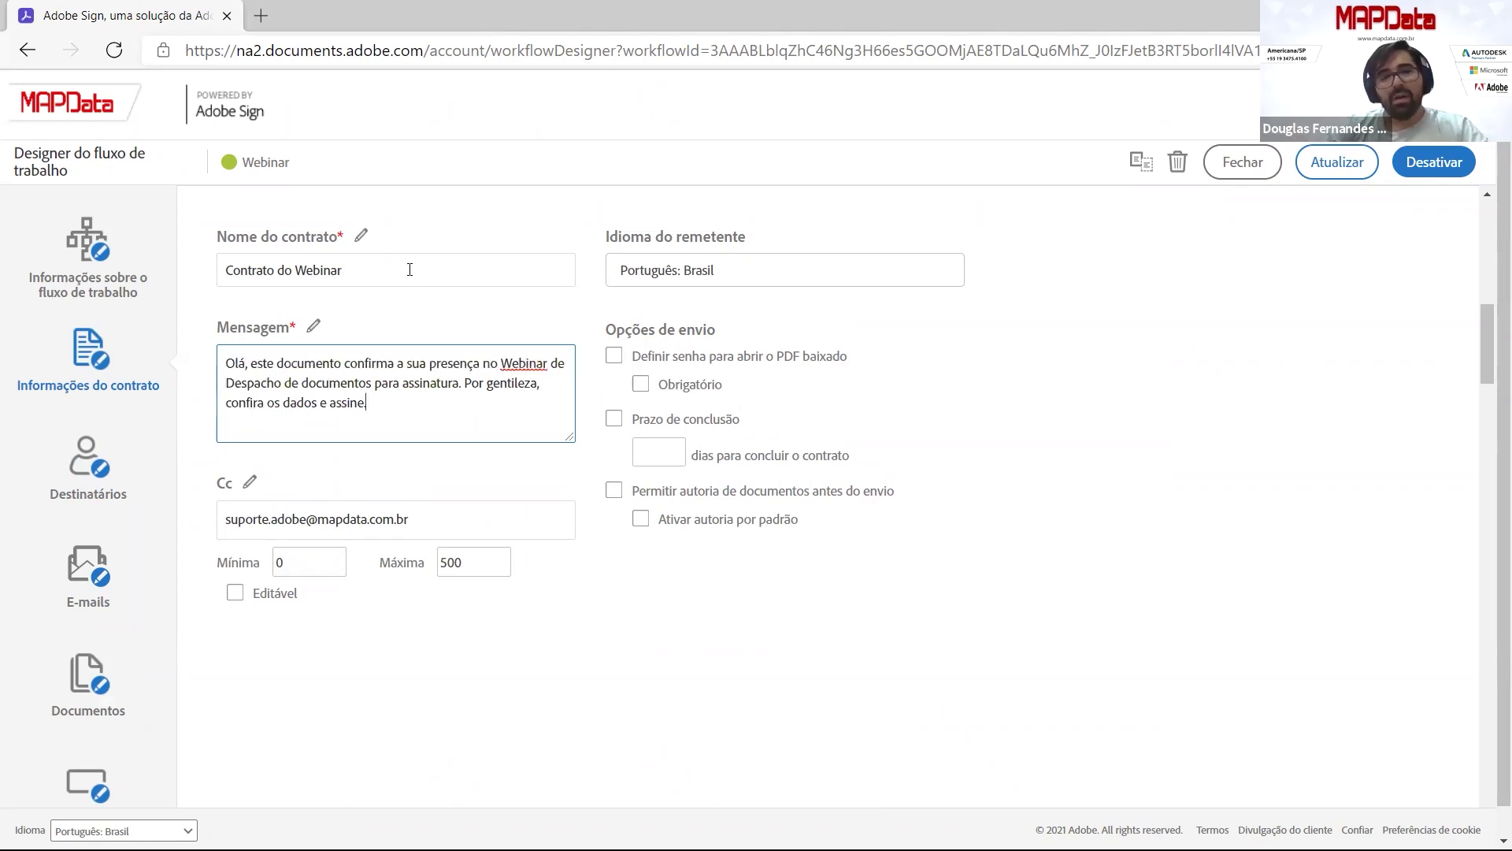
key(shift+Tab)
click(792, 726)
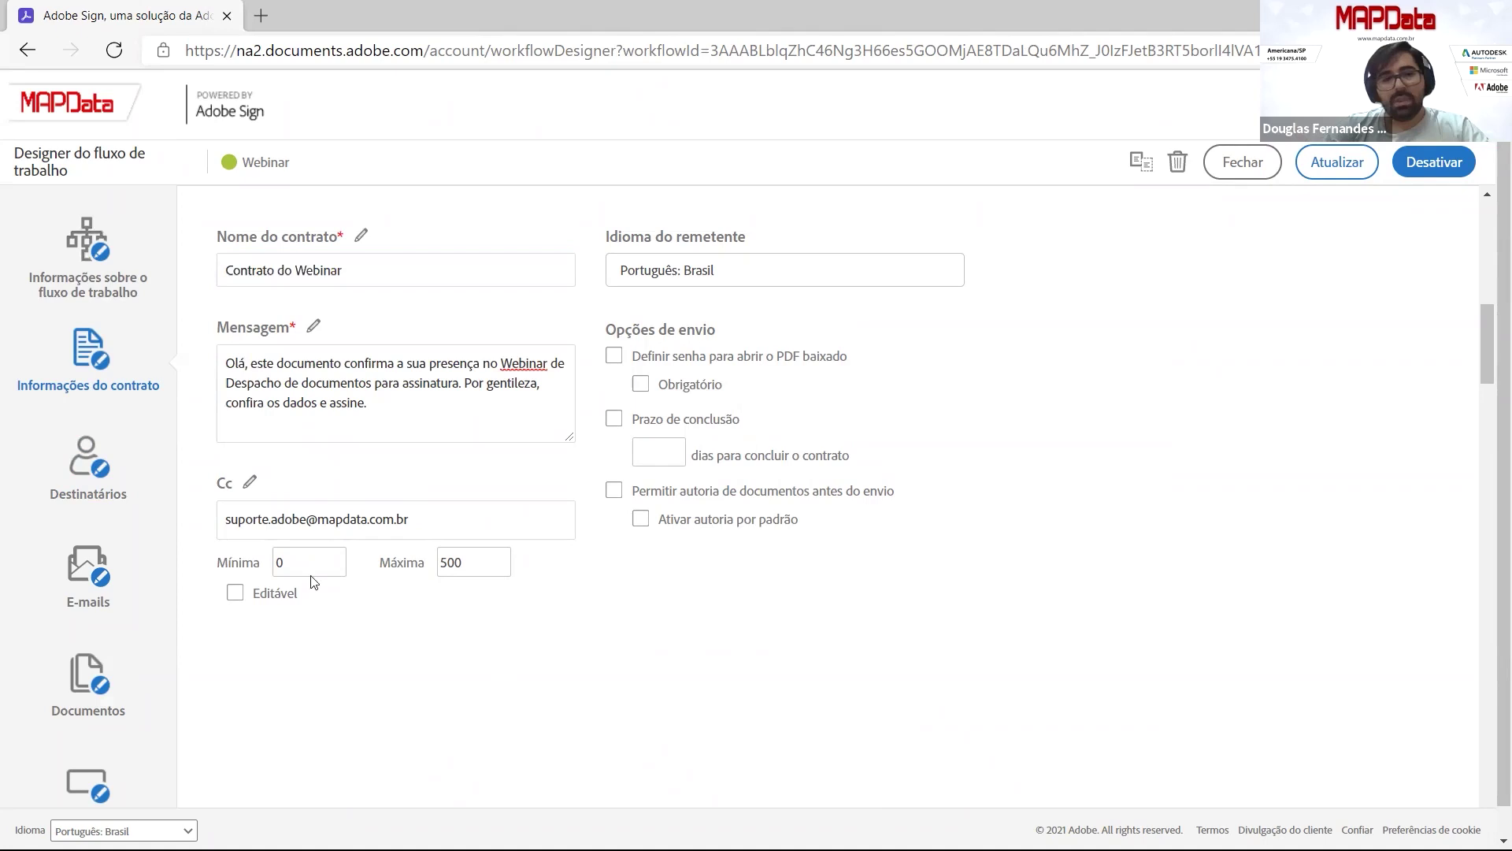
drag(222, 516, 406, 520)
click(603, 701)
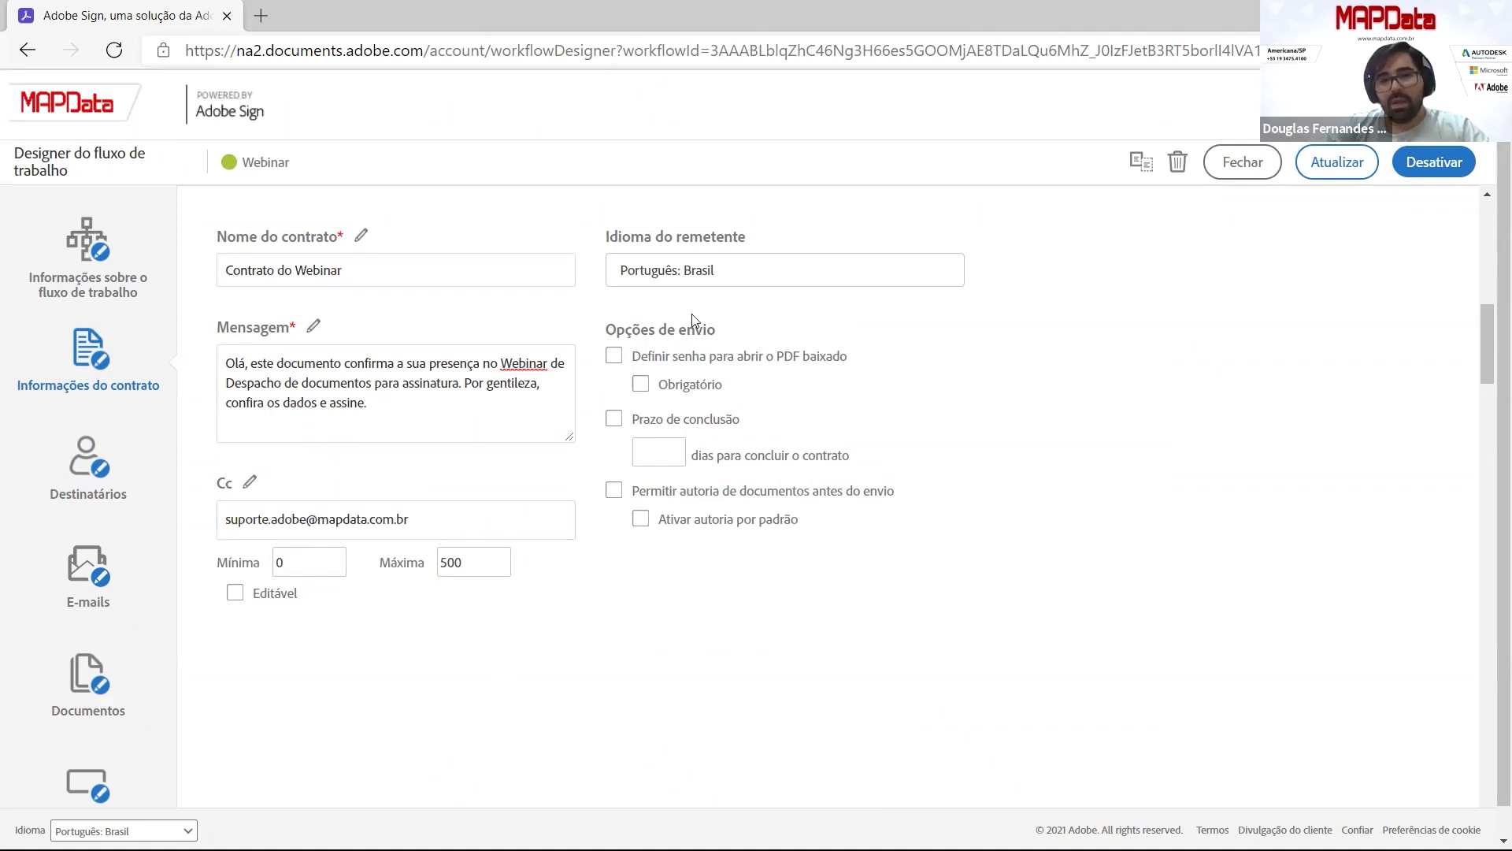
- Keep the sender language as Português: Brasil and leave the default message unchanged
click(687, 268)
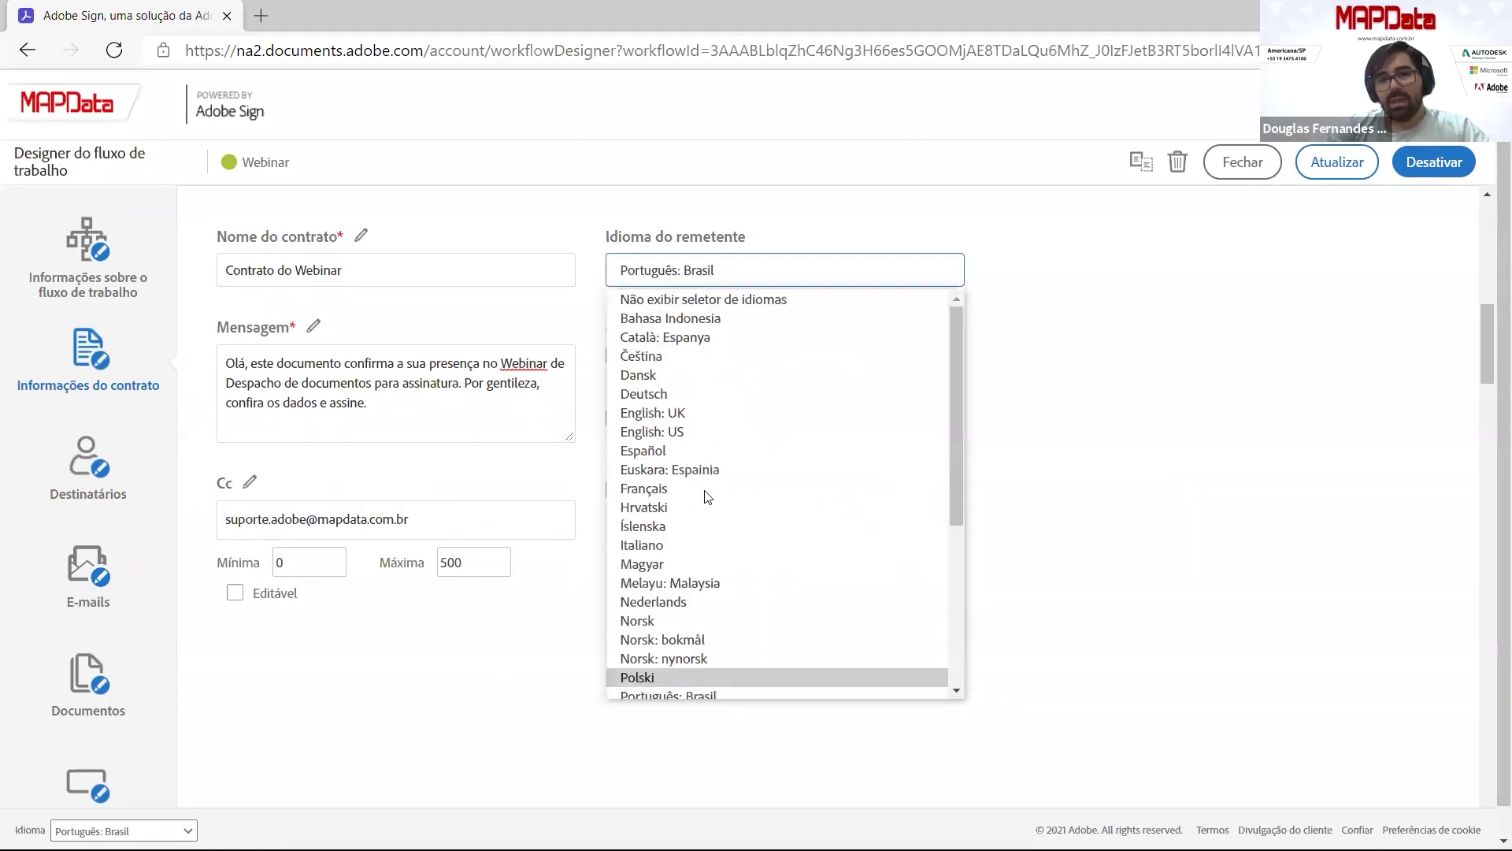
click(1290, 372)
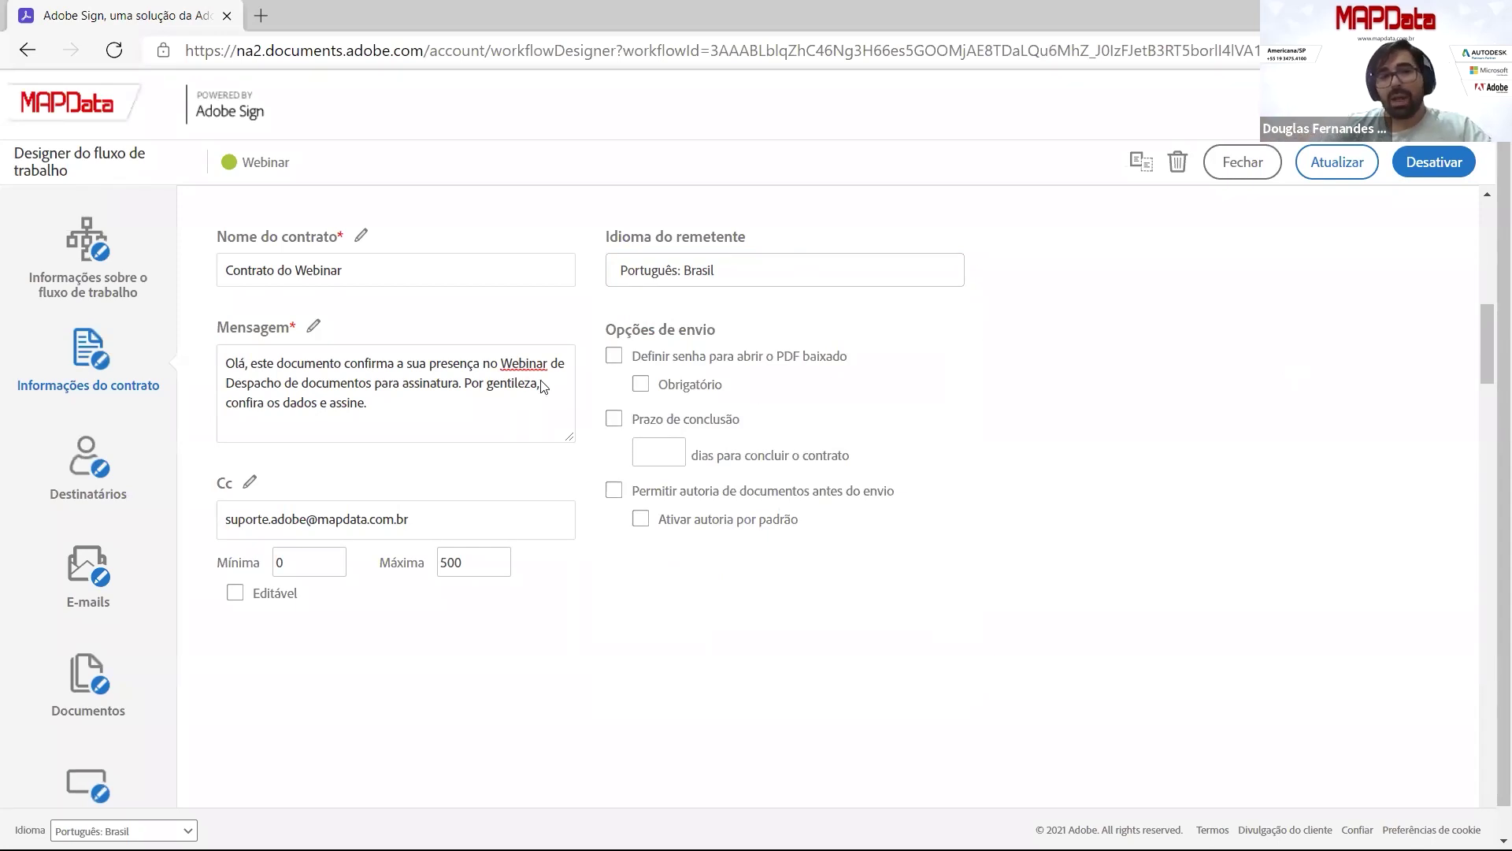
drag(422, 421, 225, 360)
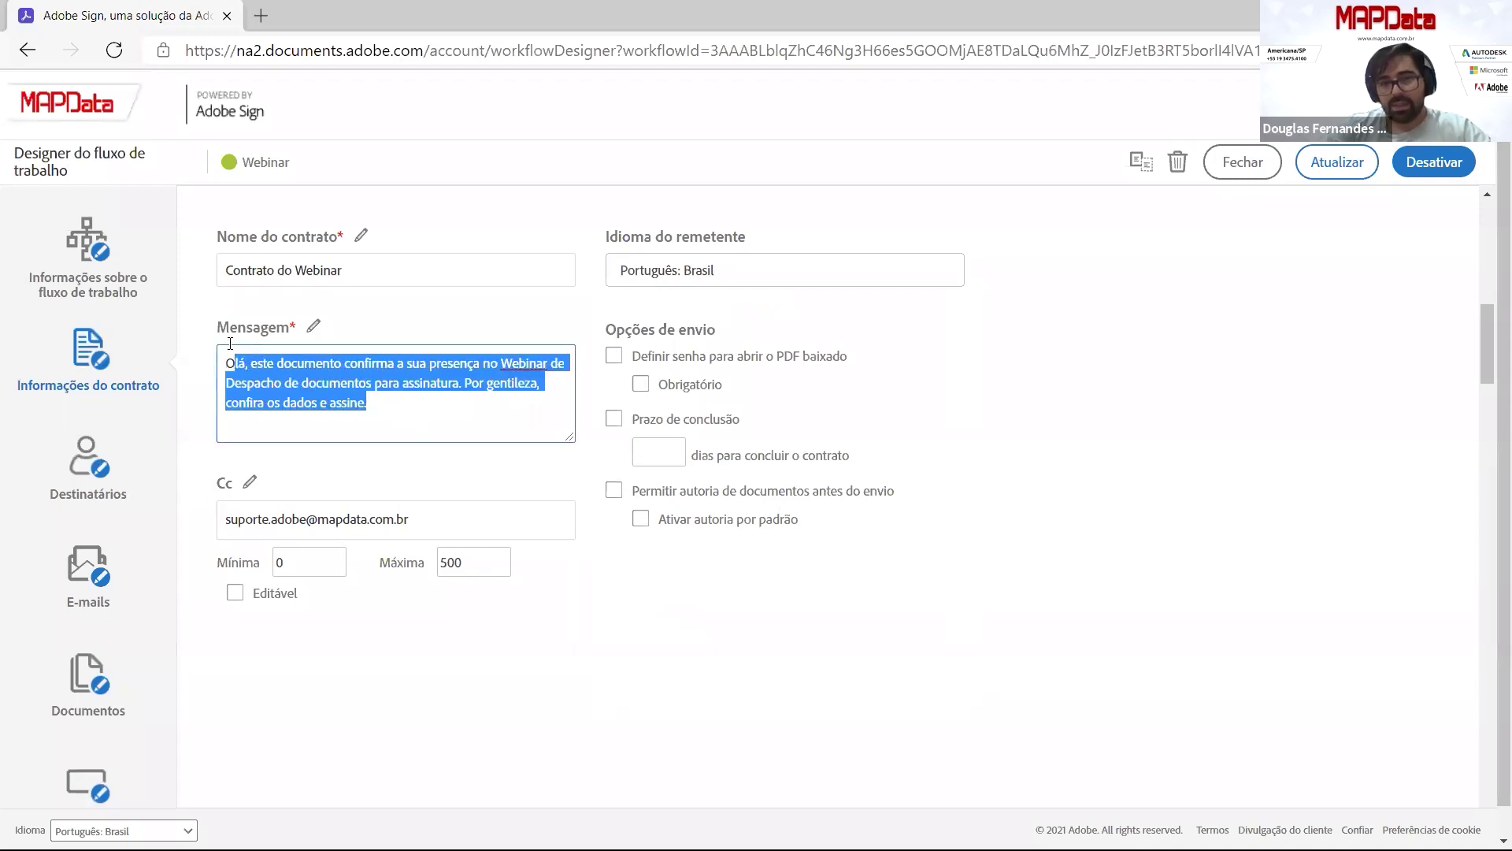
click(226, 363)
key(ctrl+a)
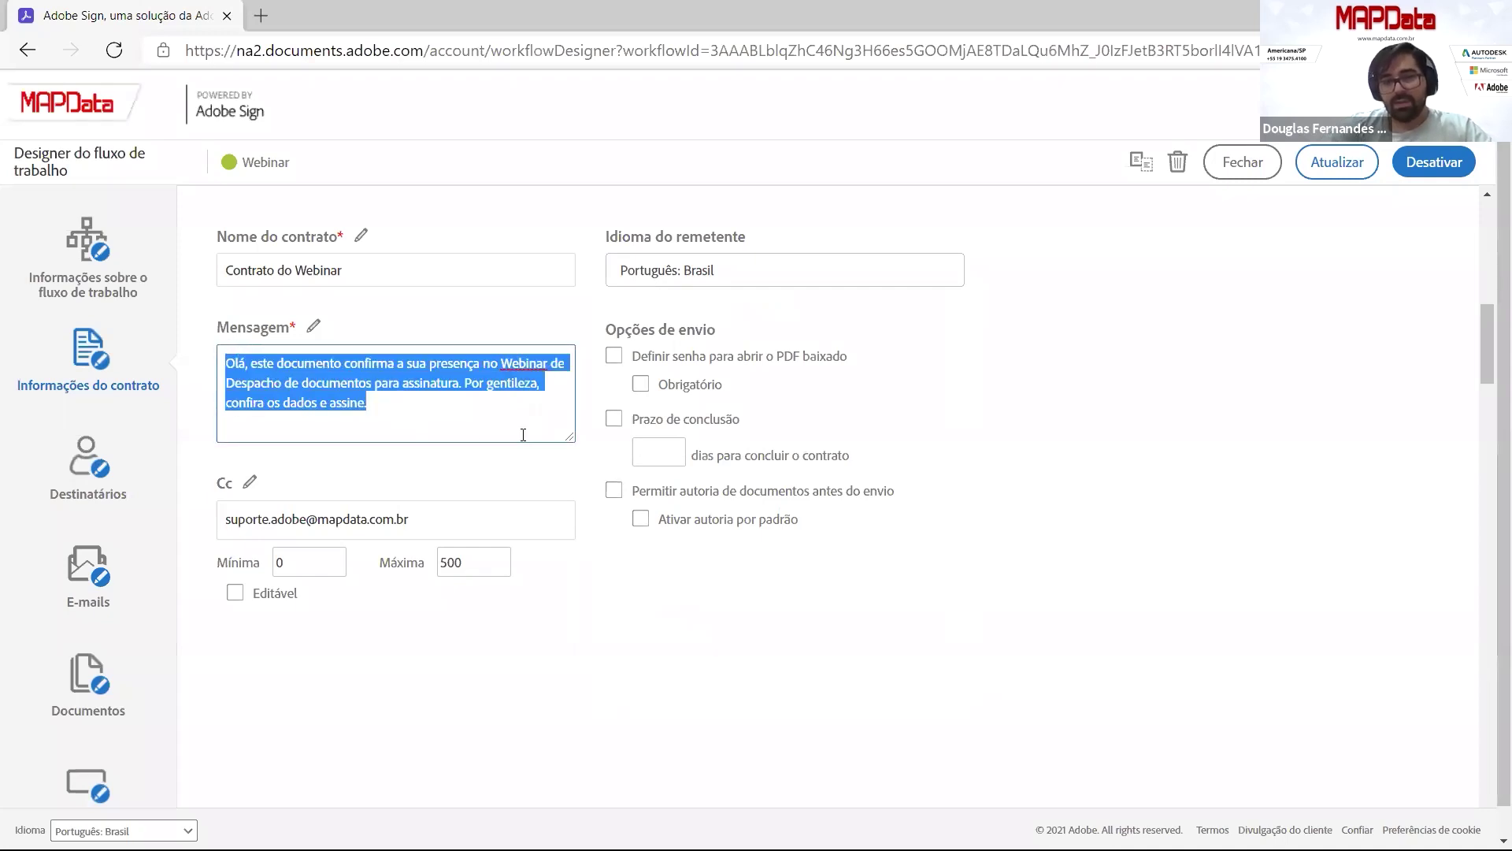
click(520, 435)
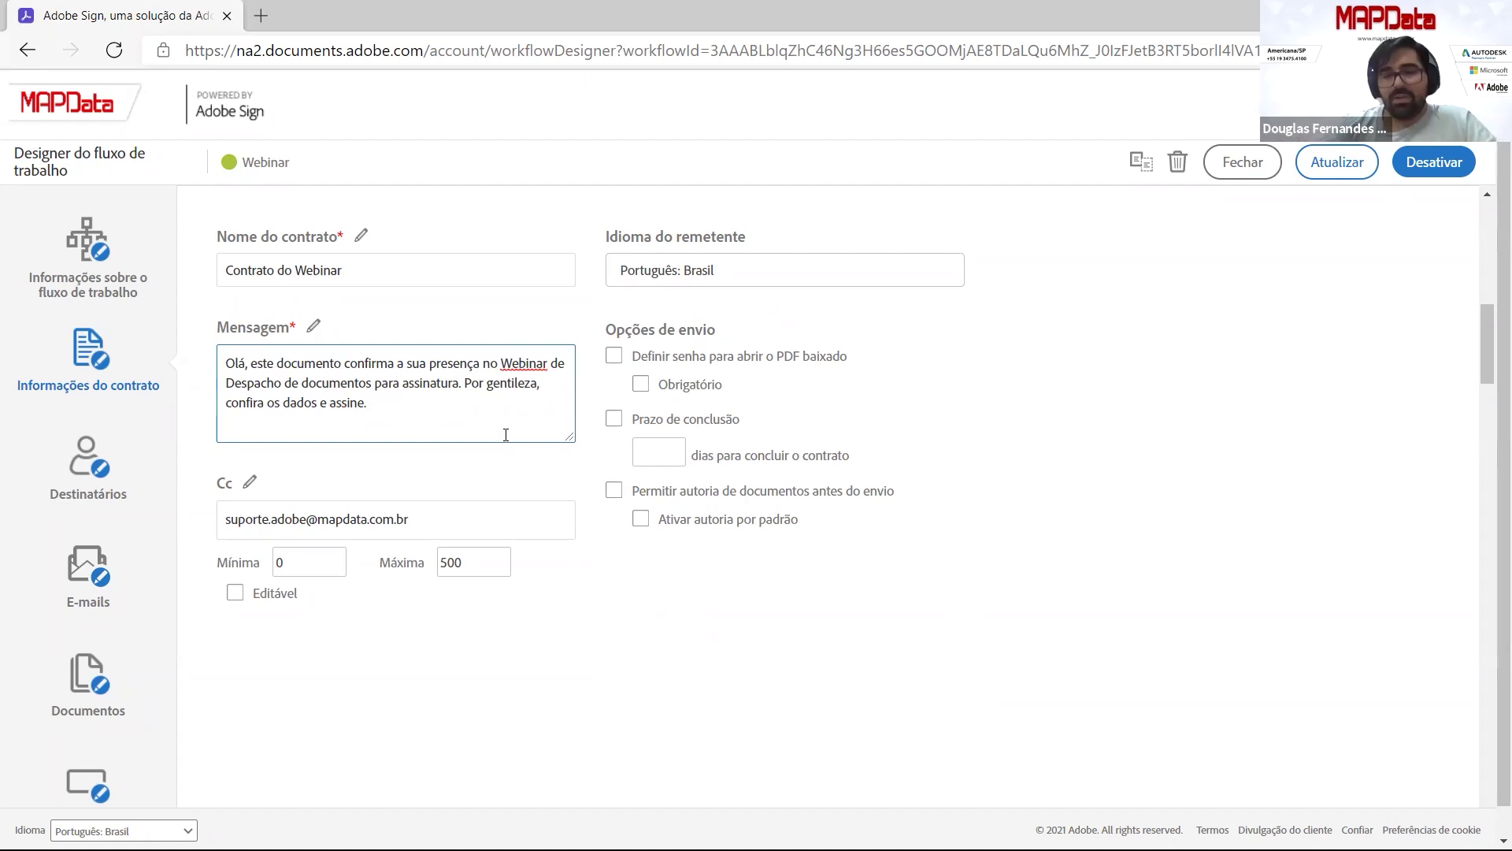
click(771, 659)
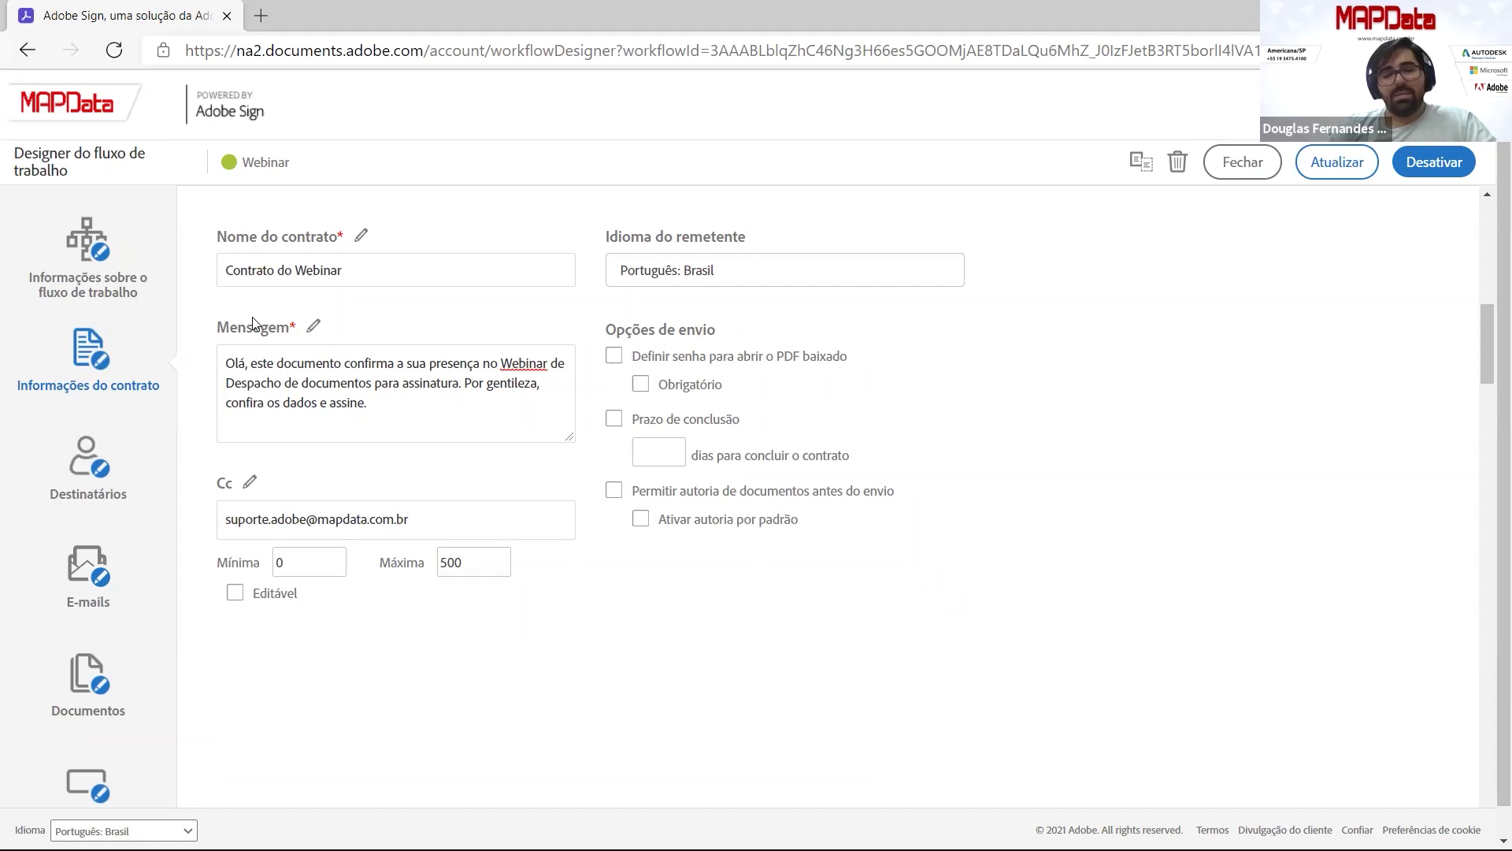
key(alt+Tab)
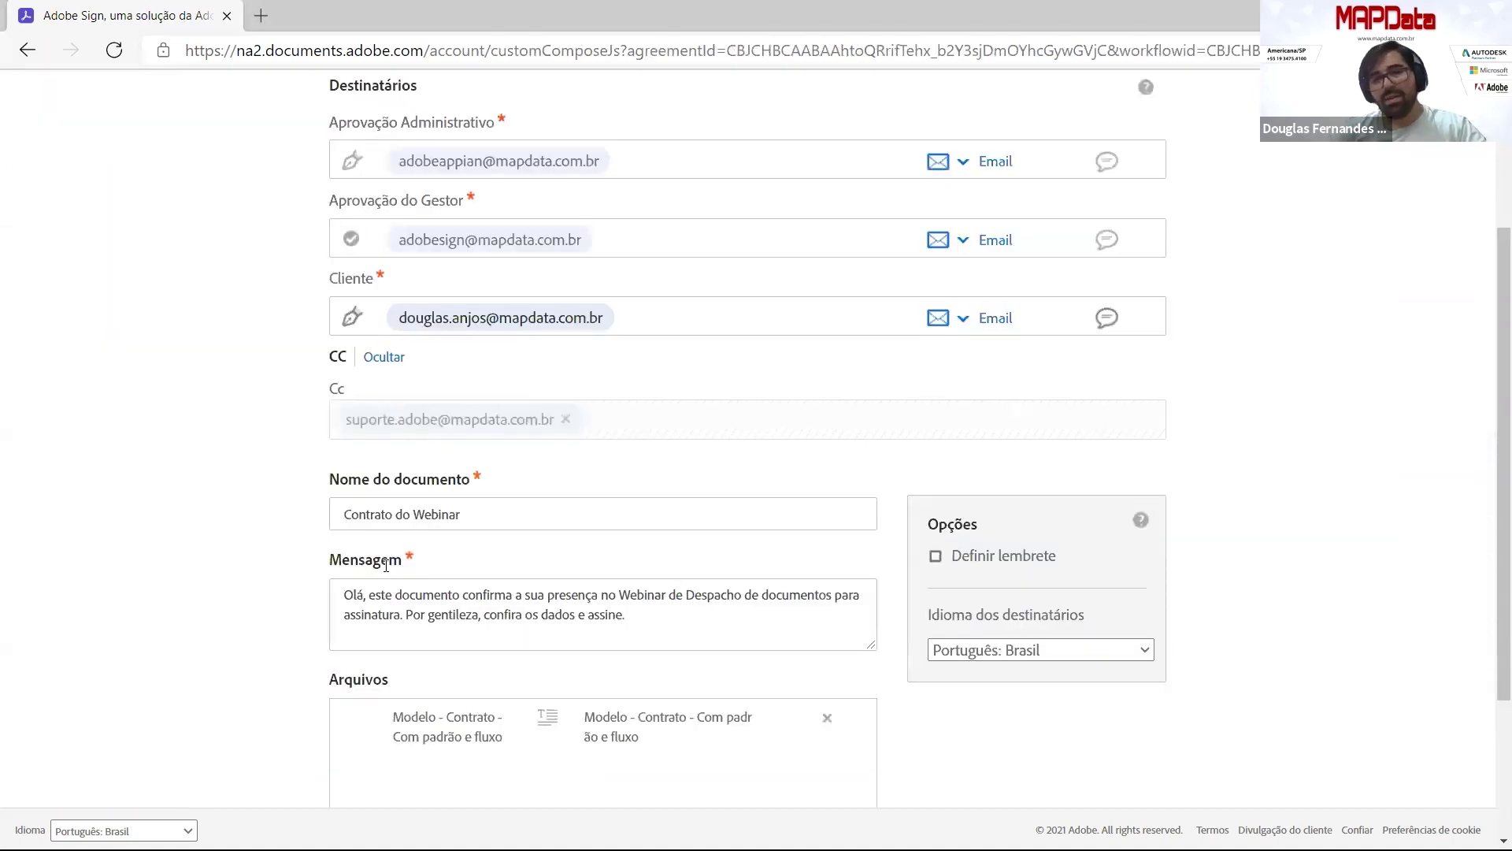
- In the workflow's Documentos section, add two new document slots
scroll(356, 558, down, 3)
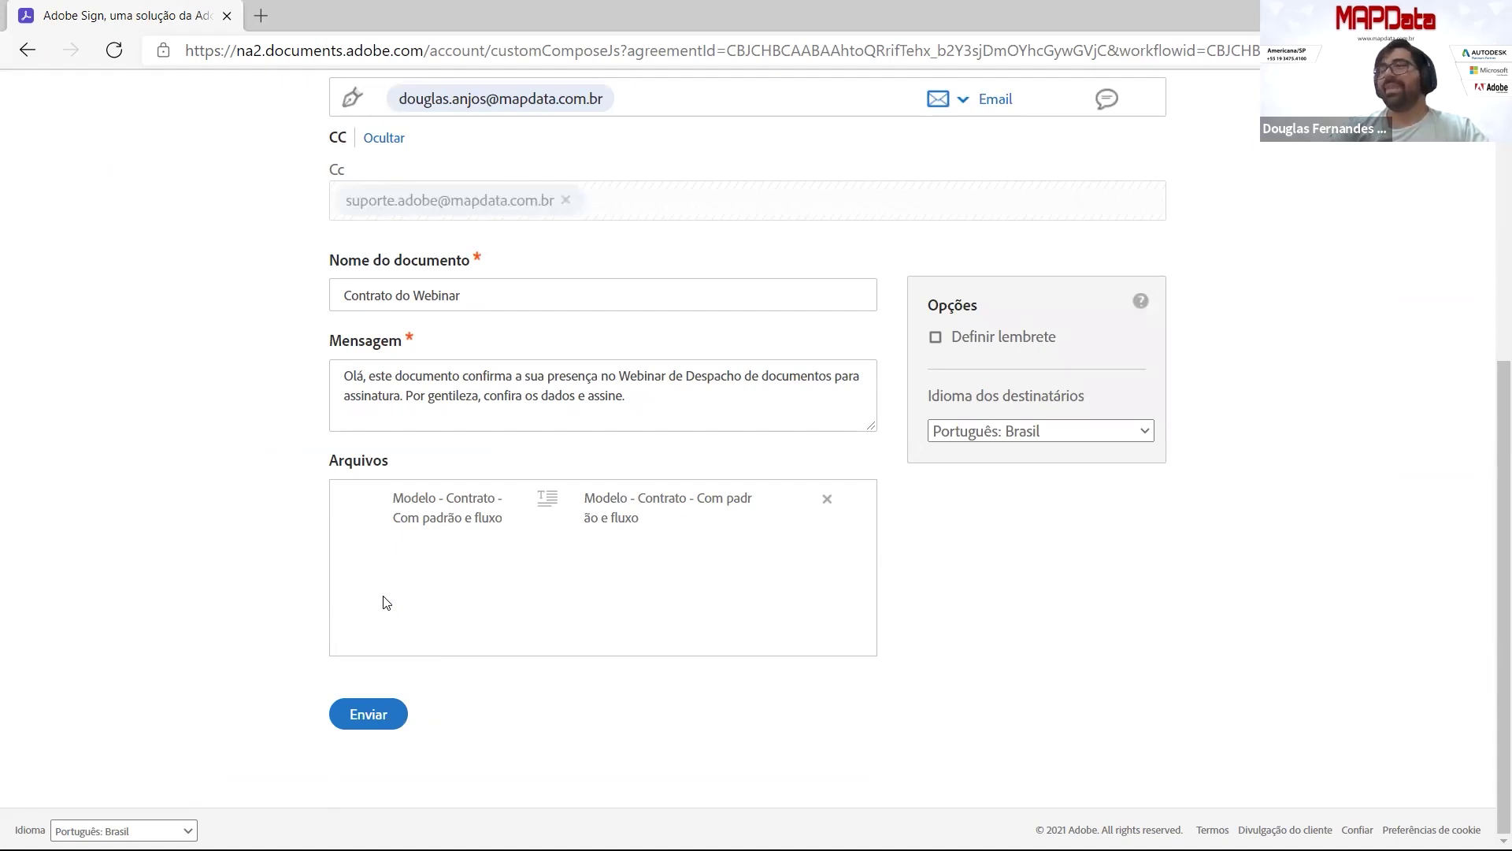
key(alt+Tab)
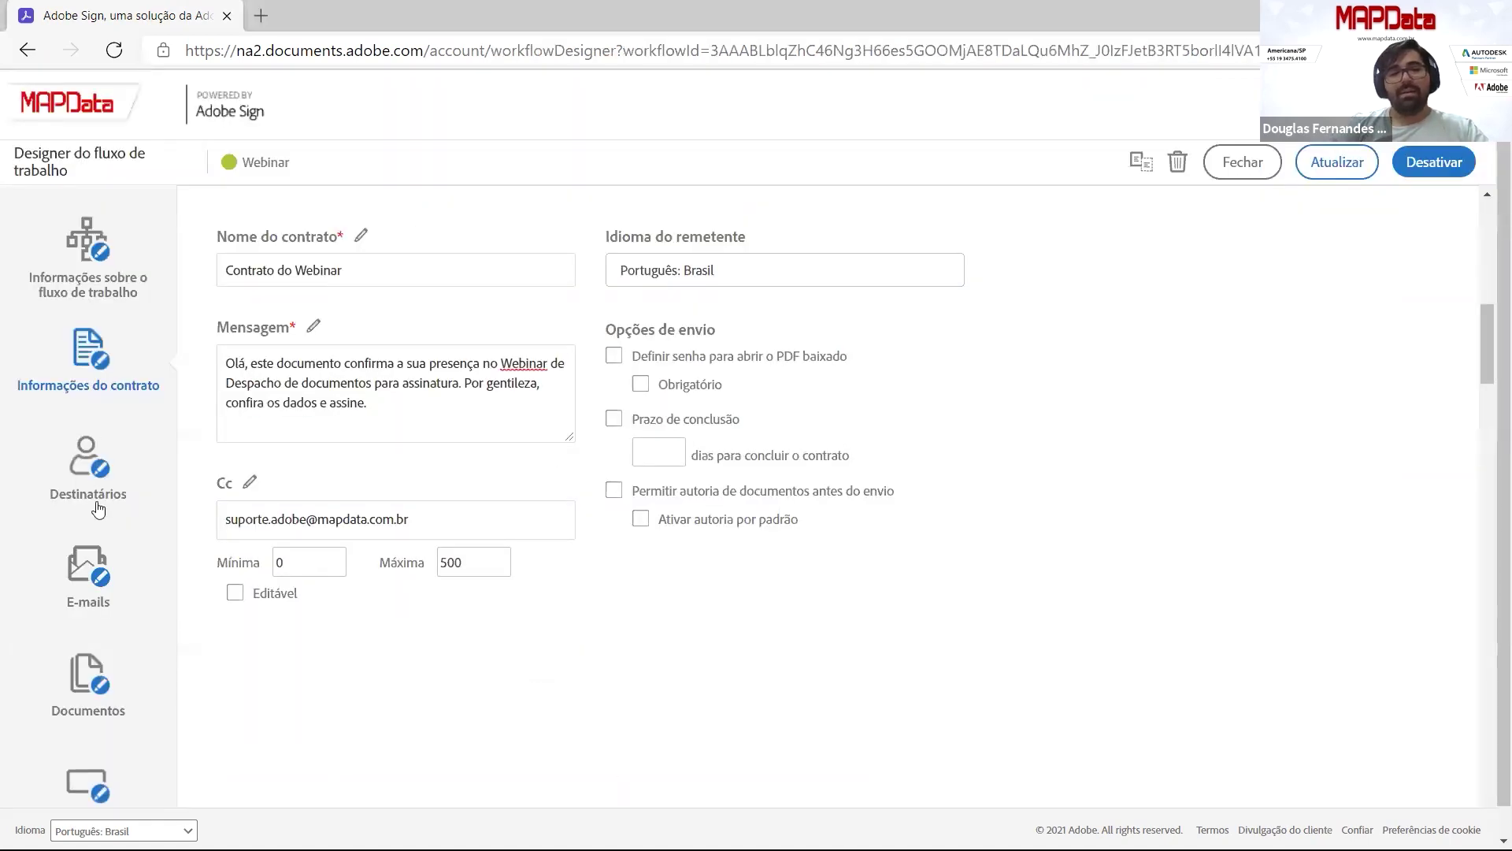
click(88, 681)
click(370, 286)
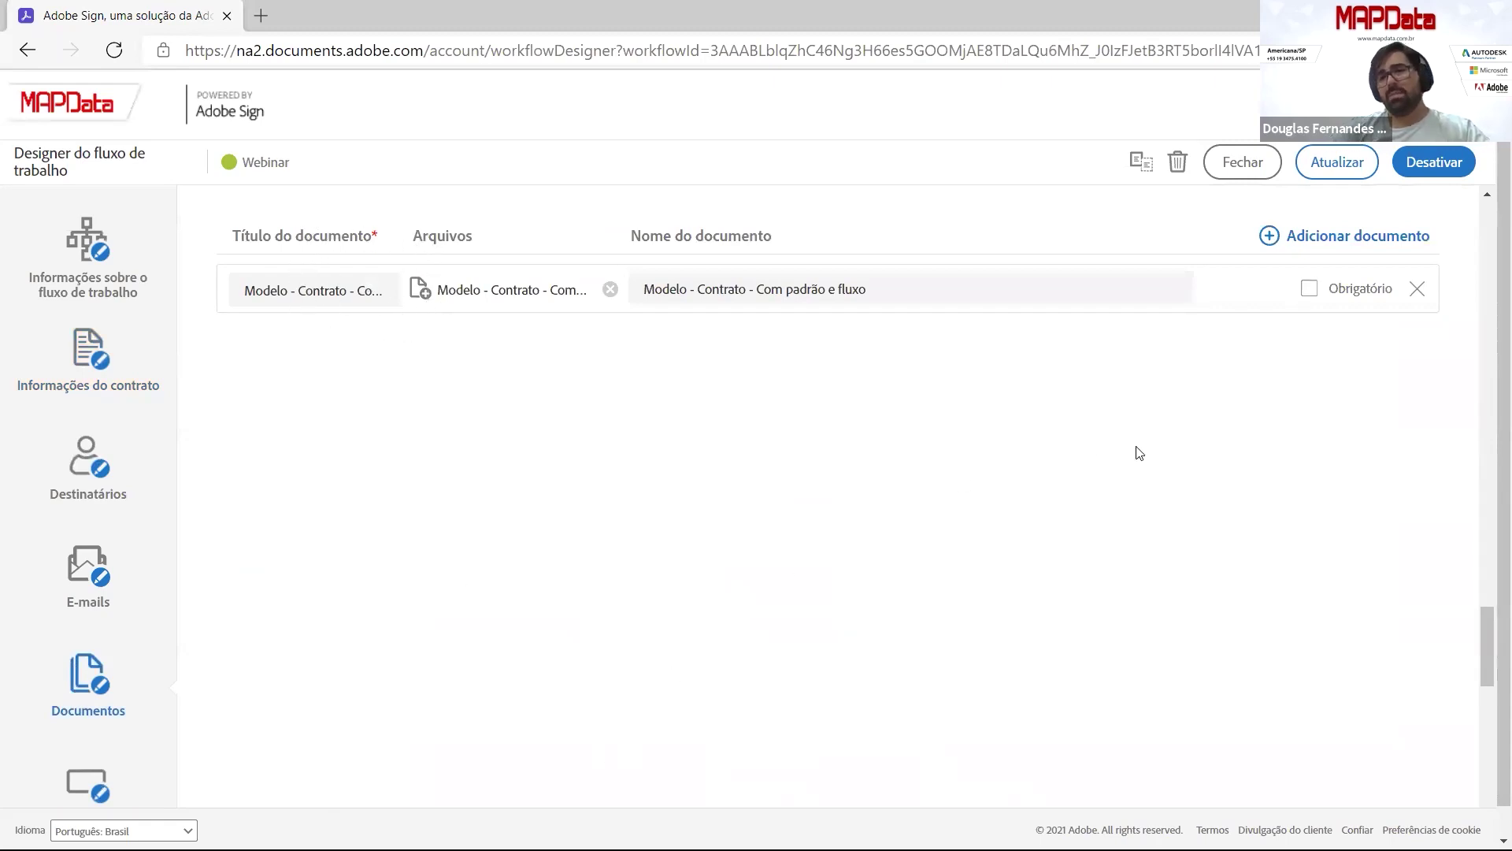
click(1404, 246)
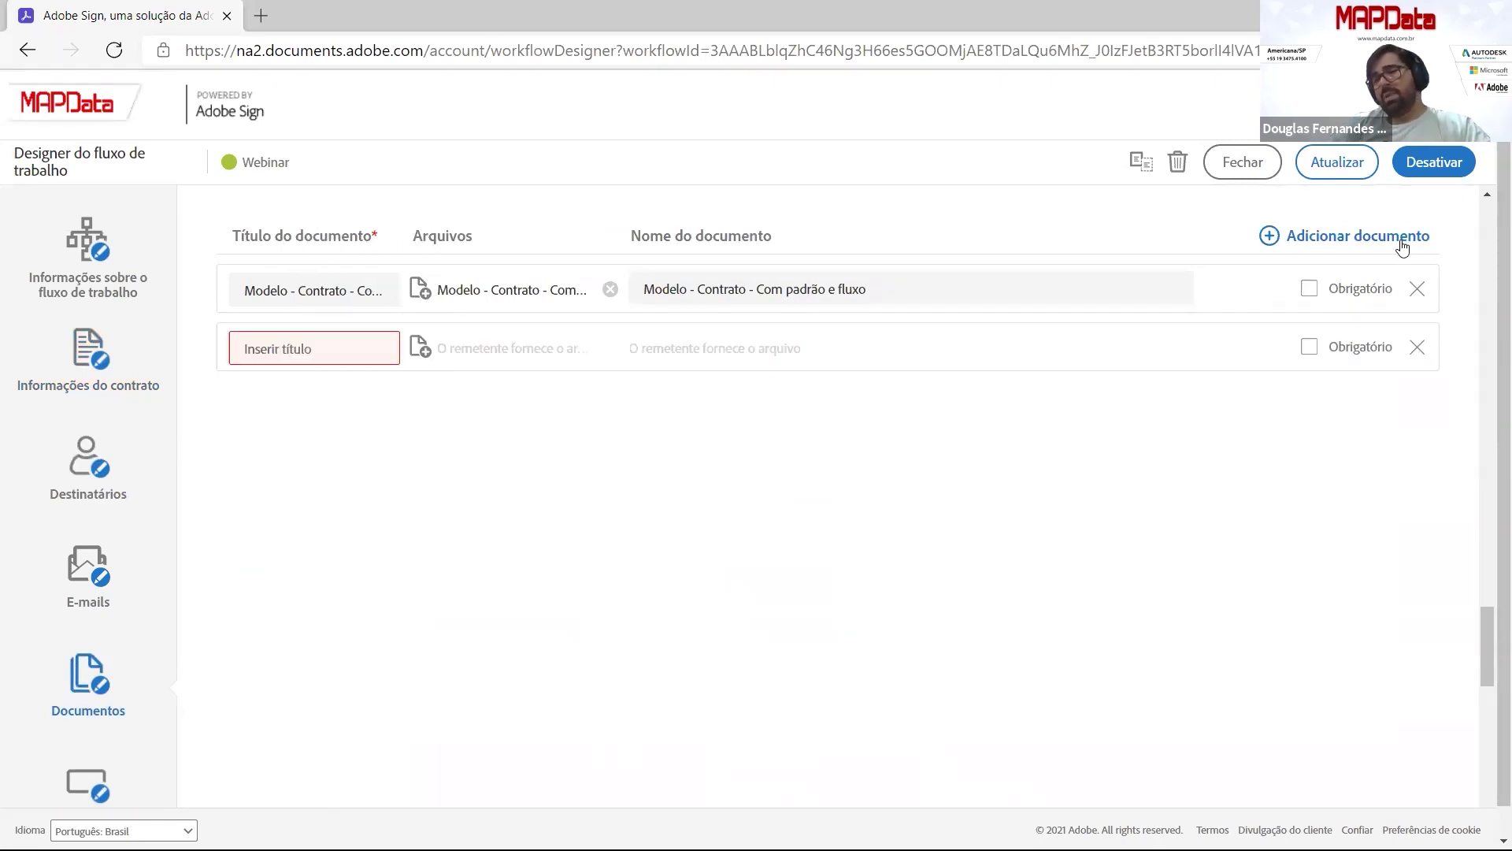
click(1405, 246)
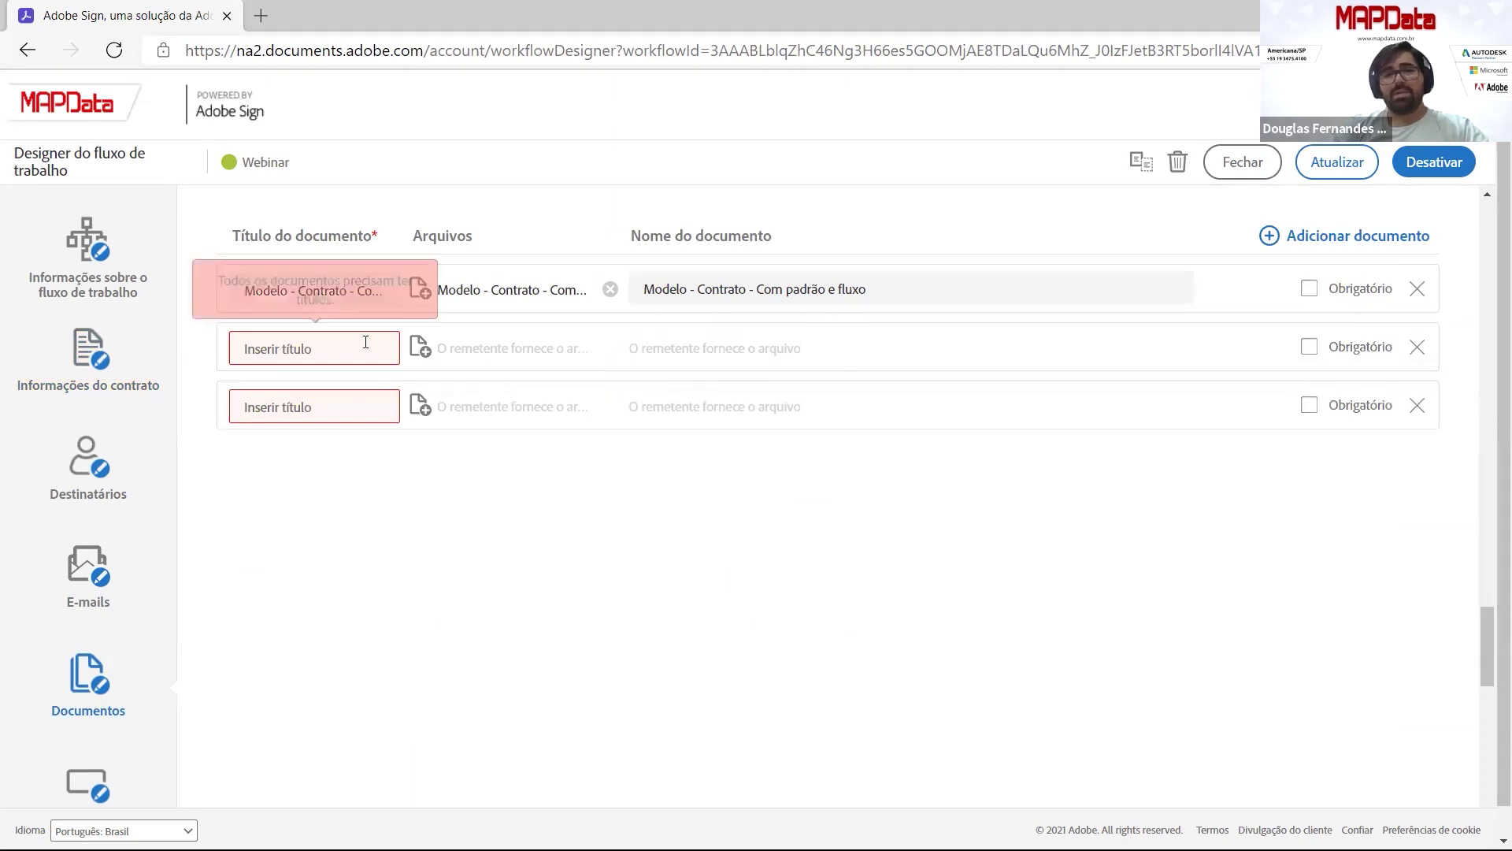
- Title the two new document slots 'Anexo 1' and 'Anexo 2'
click(308, 347)
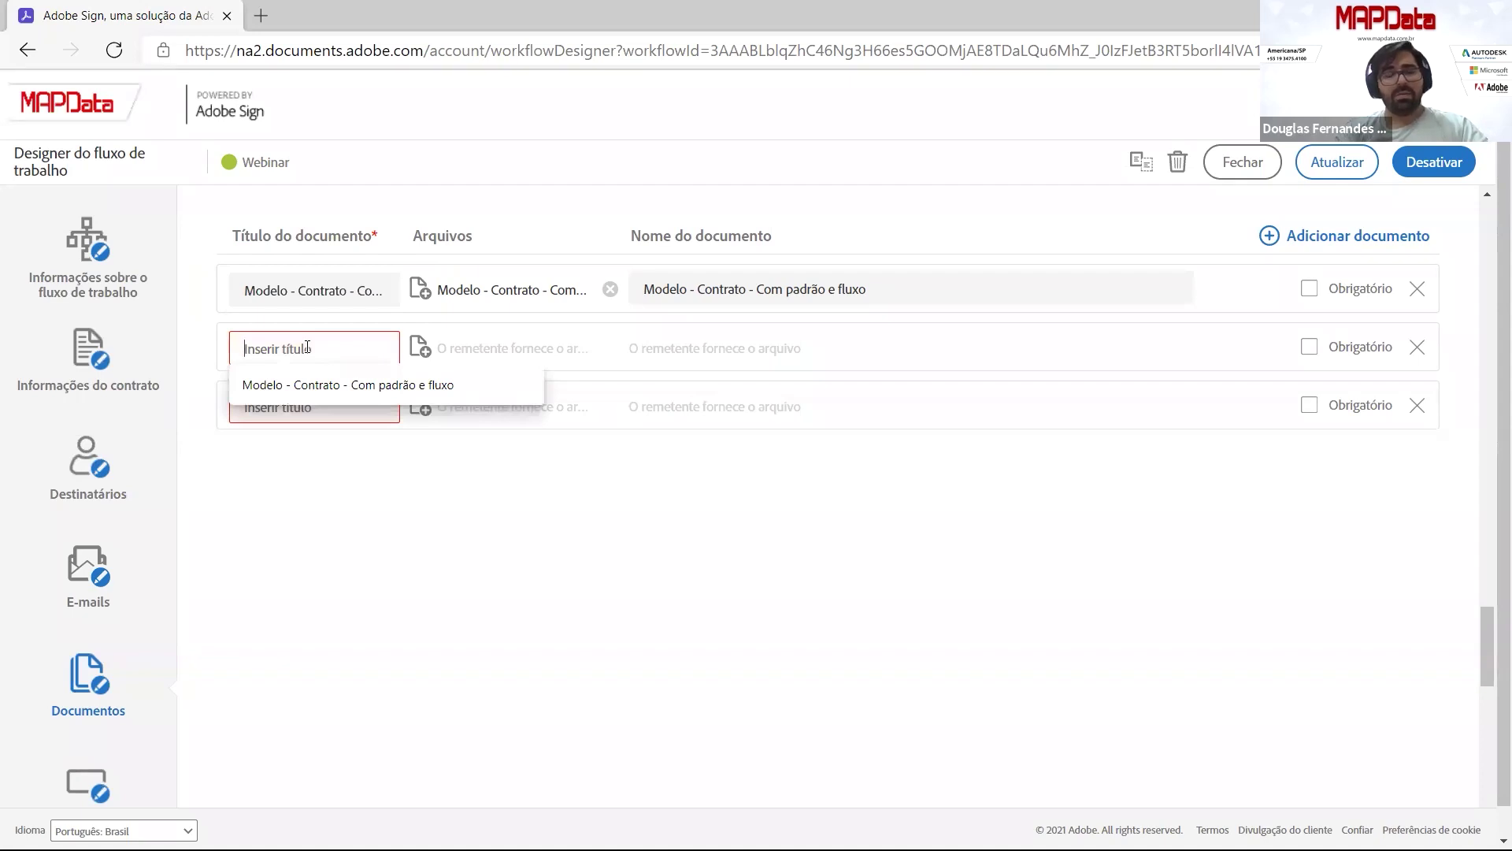
text(Anexo 1)
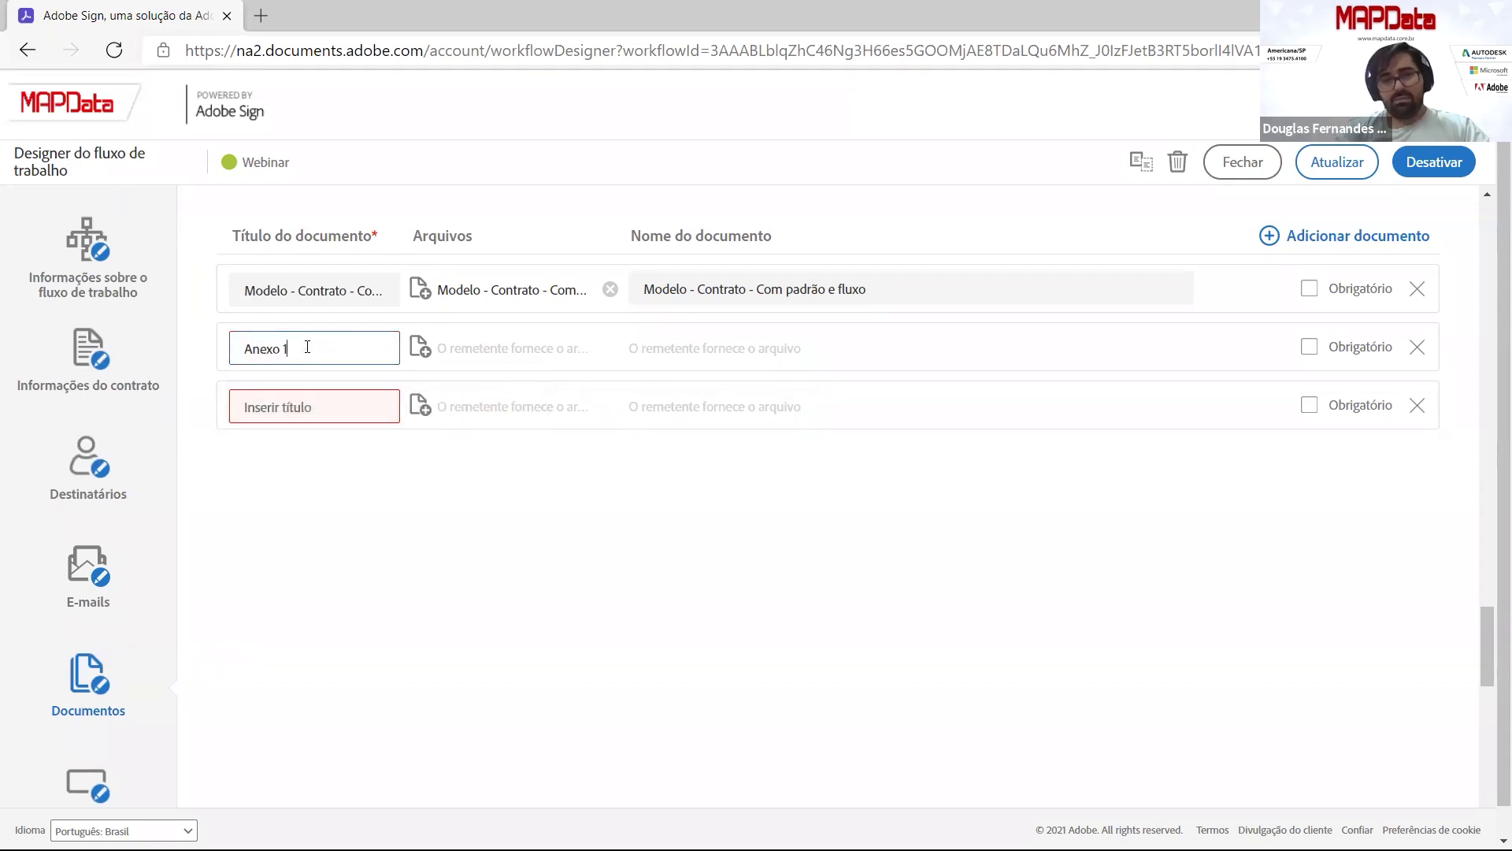
key(Tab)
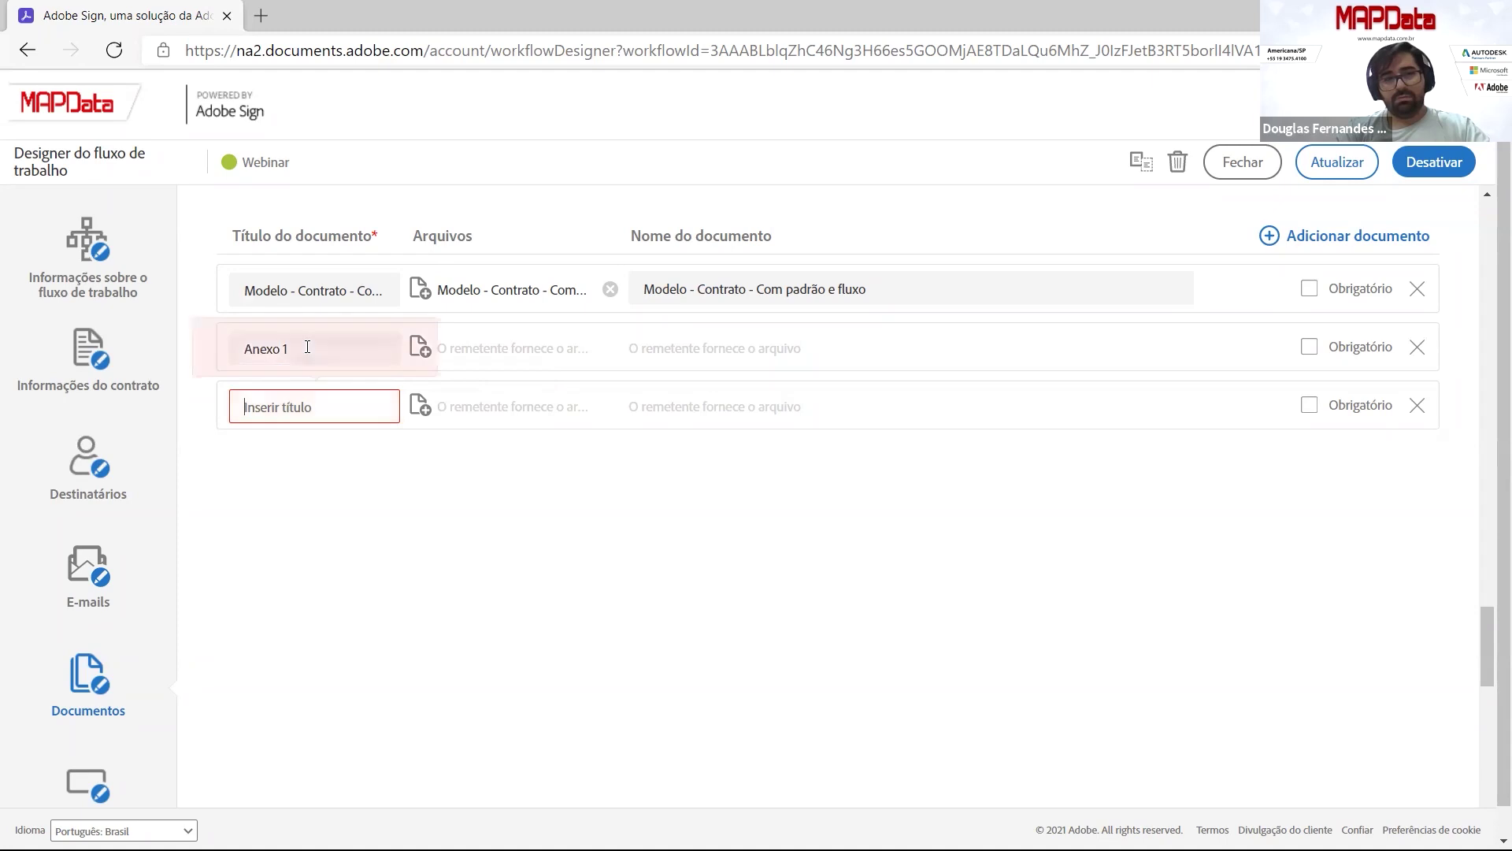
key(Tab)
text(Anexo 2)
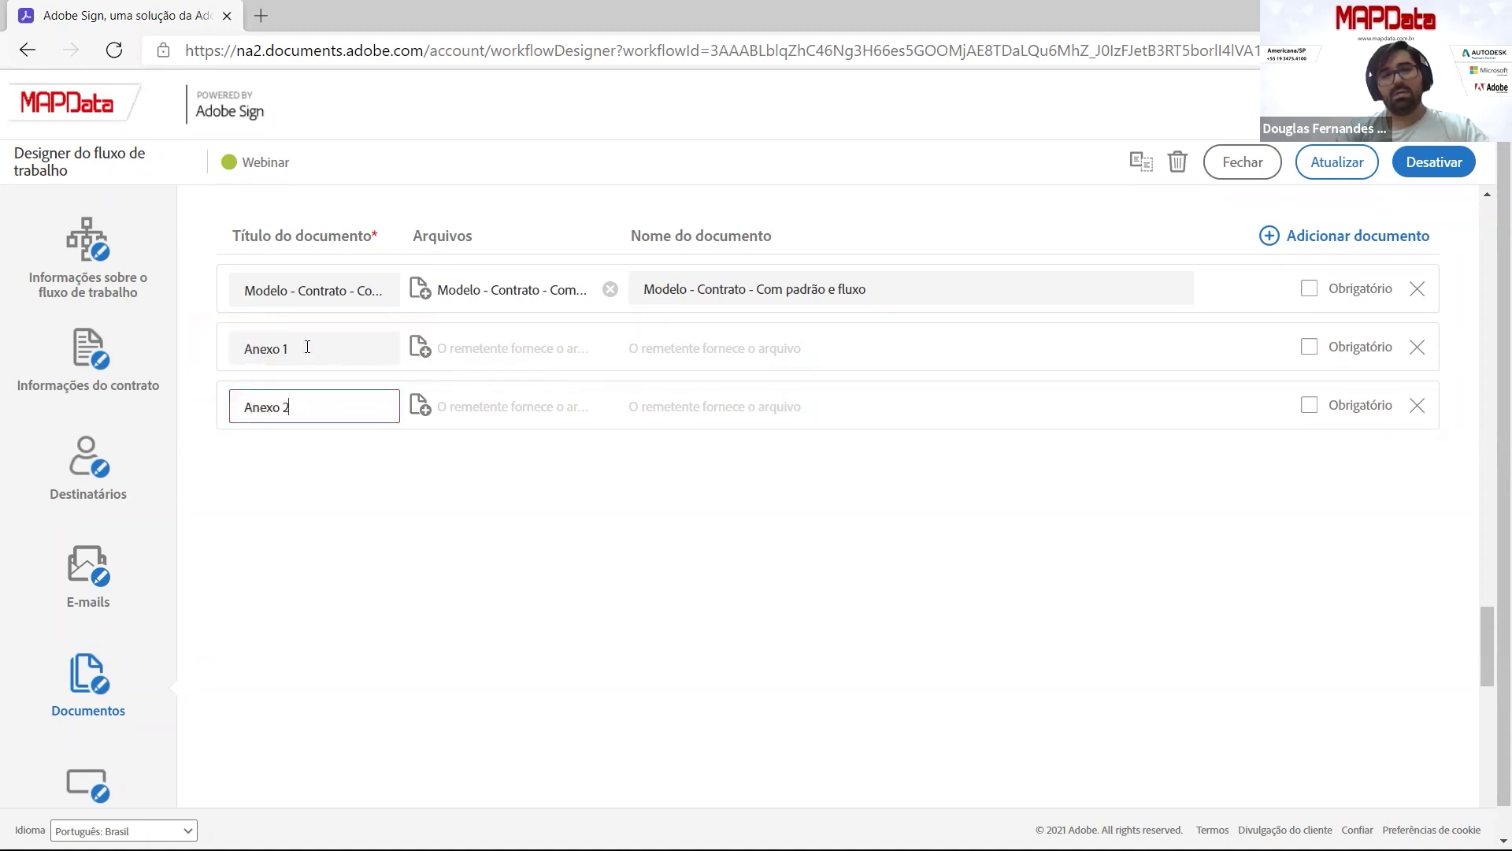
click(406, 613)
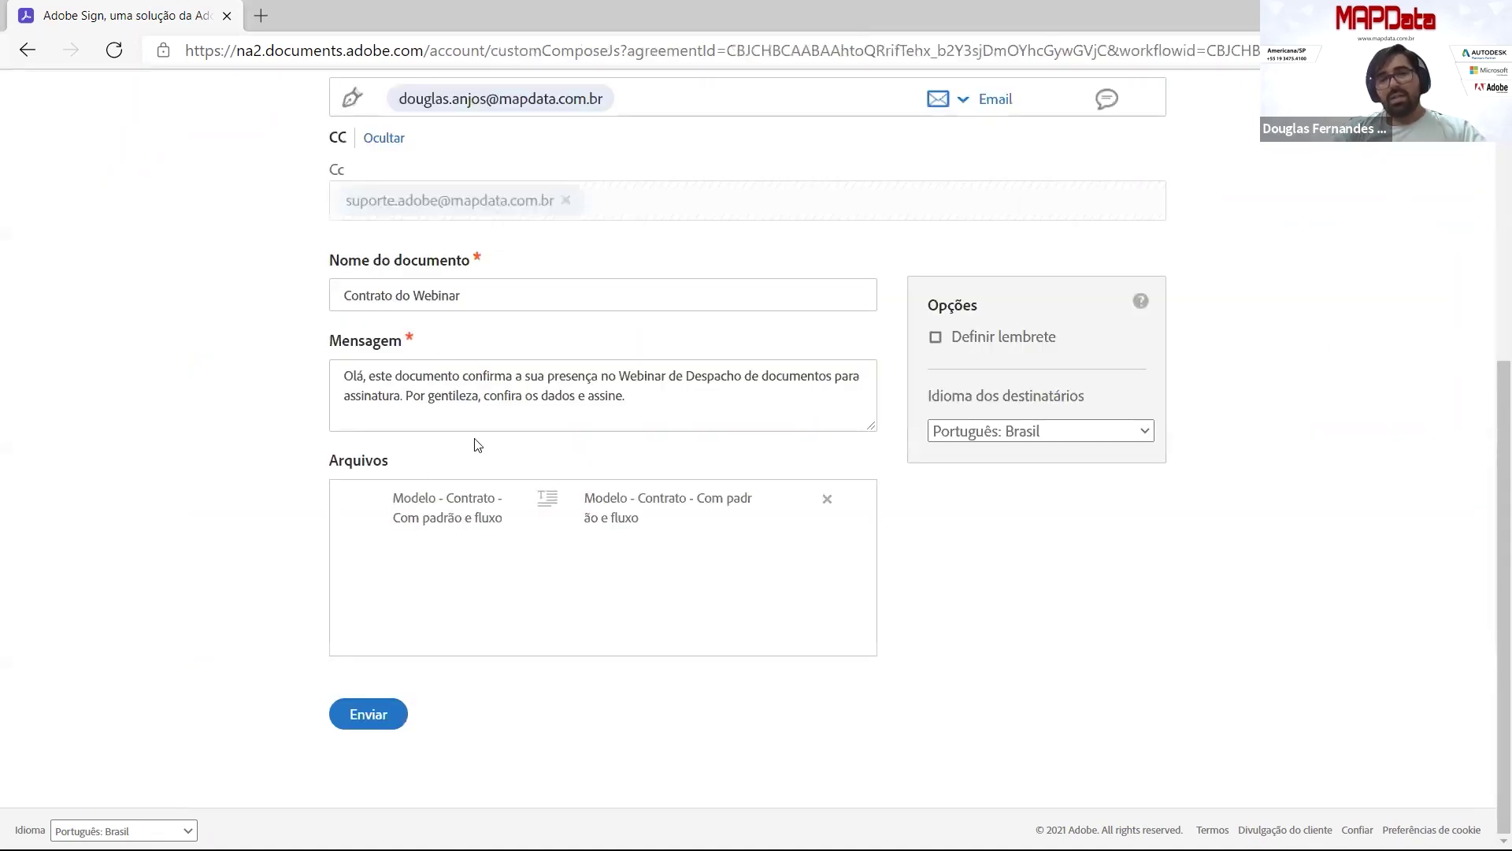
- Enable the Definir lembrete reminder under Opções on the Webinar sending form
scroll(347, 402, up, 3)
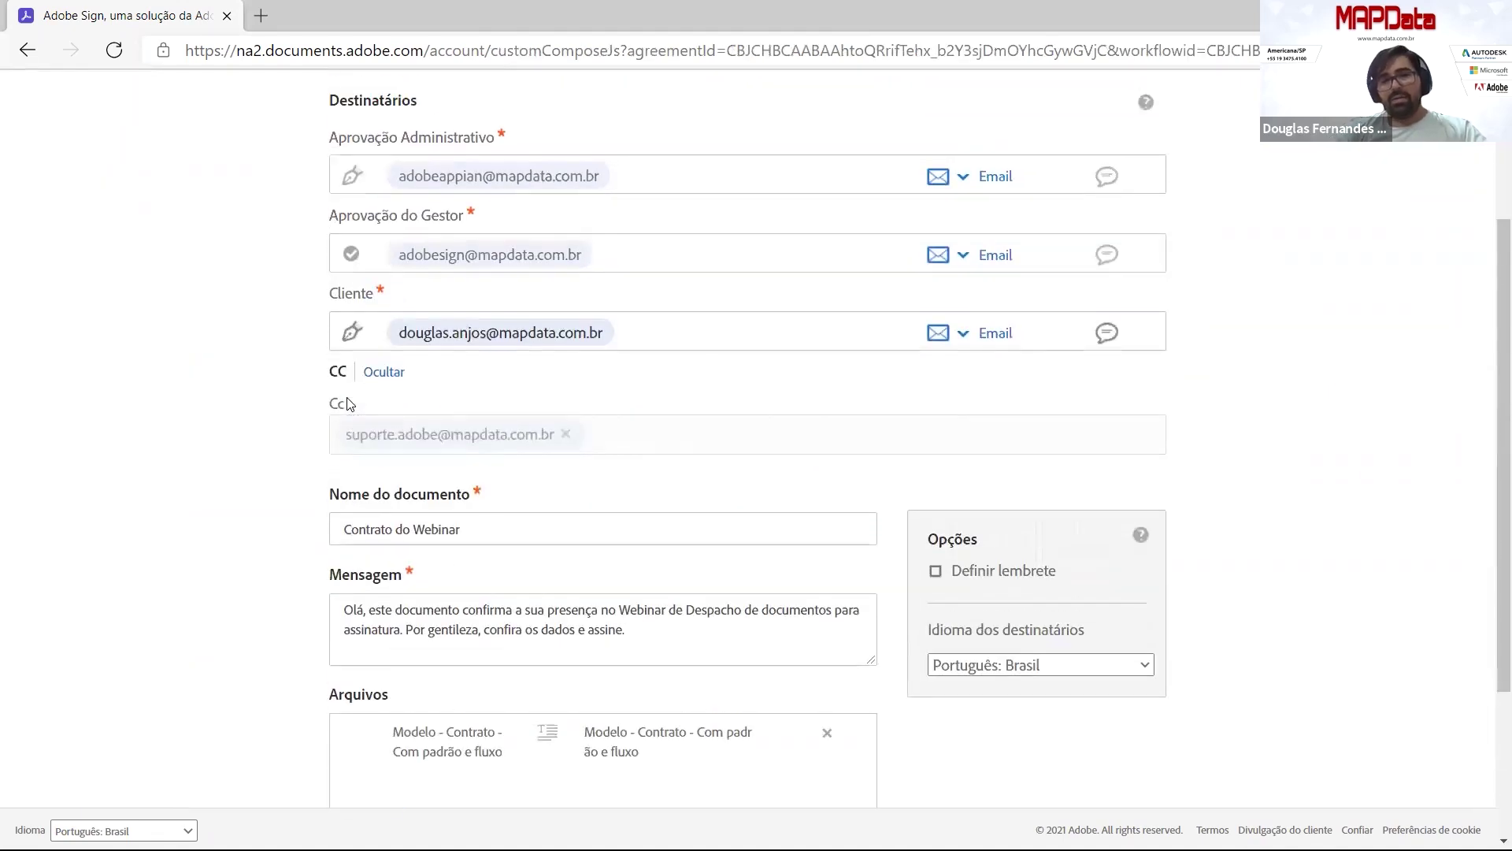
scroll(398, 532, down, 3)
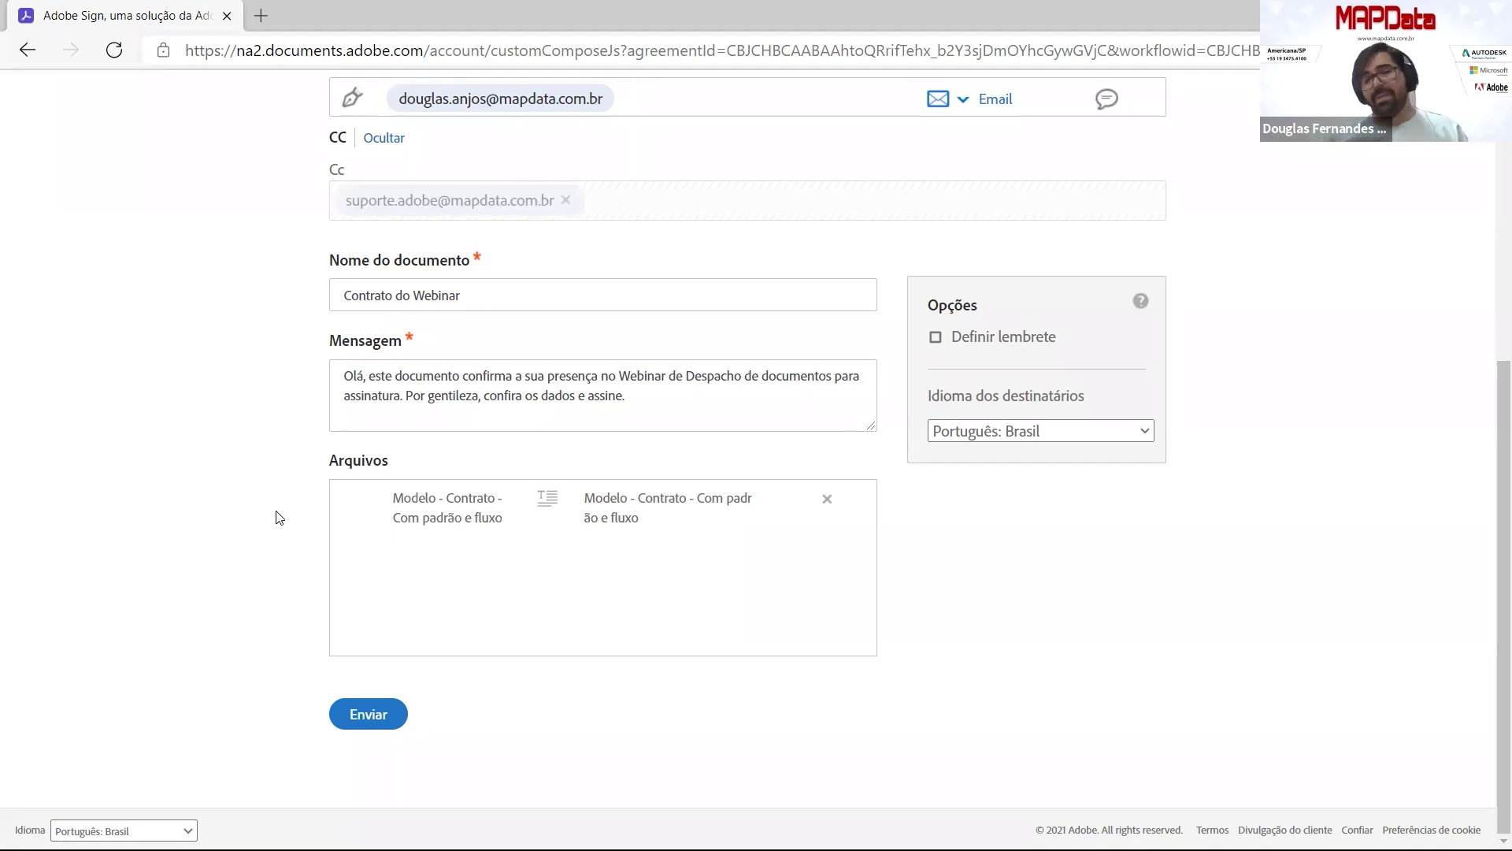
click(936, 338)
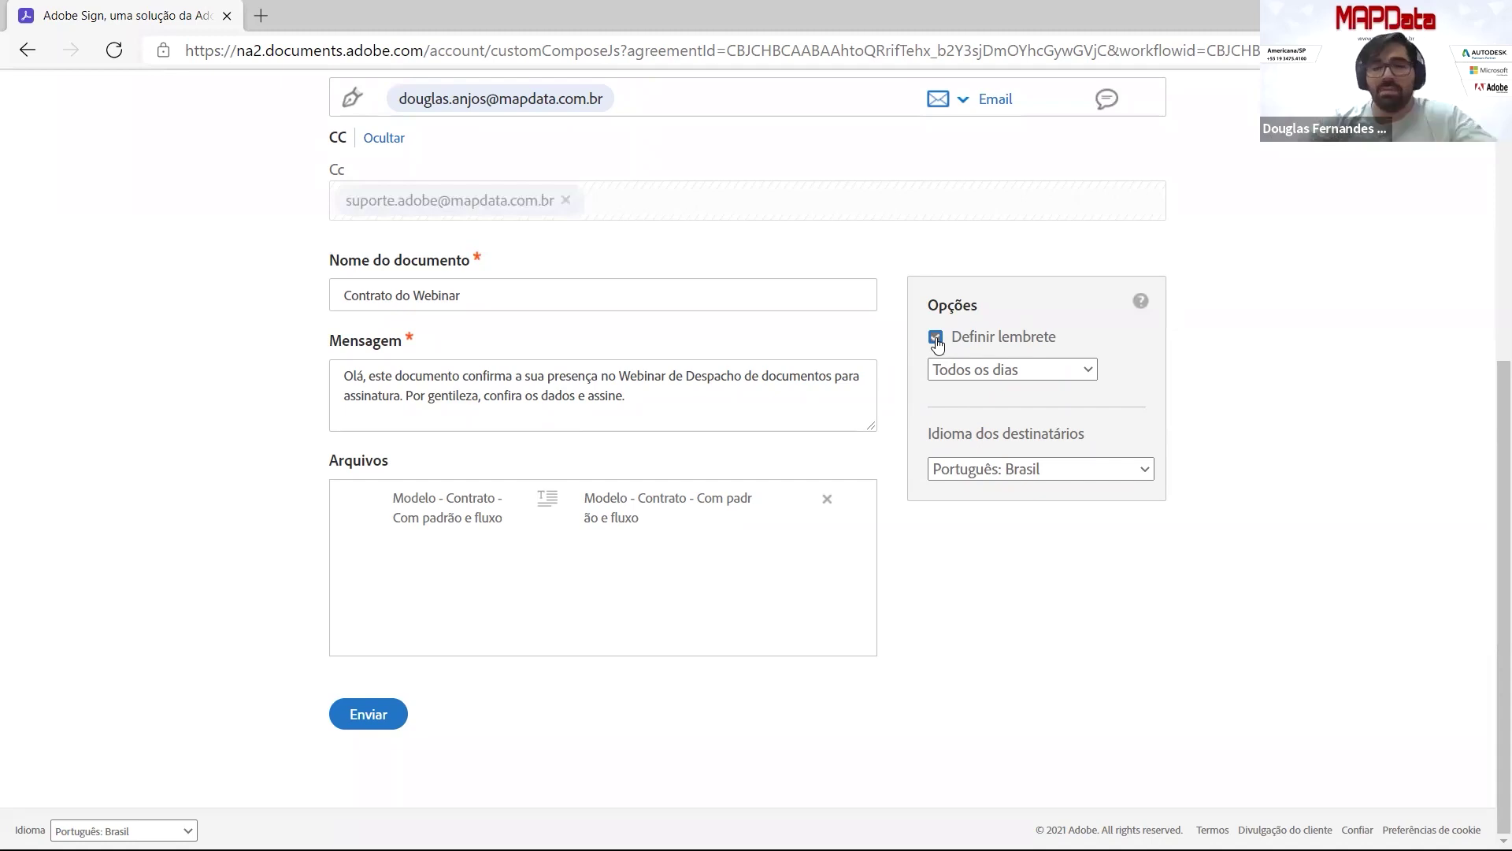
- Set the reminder frequency to A cada dia útil
click(959, 379)
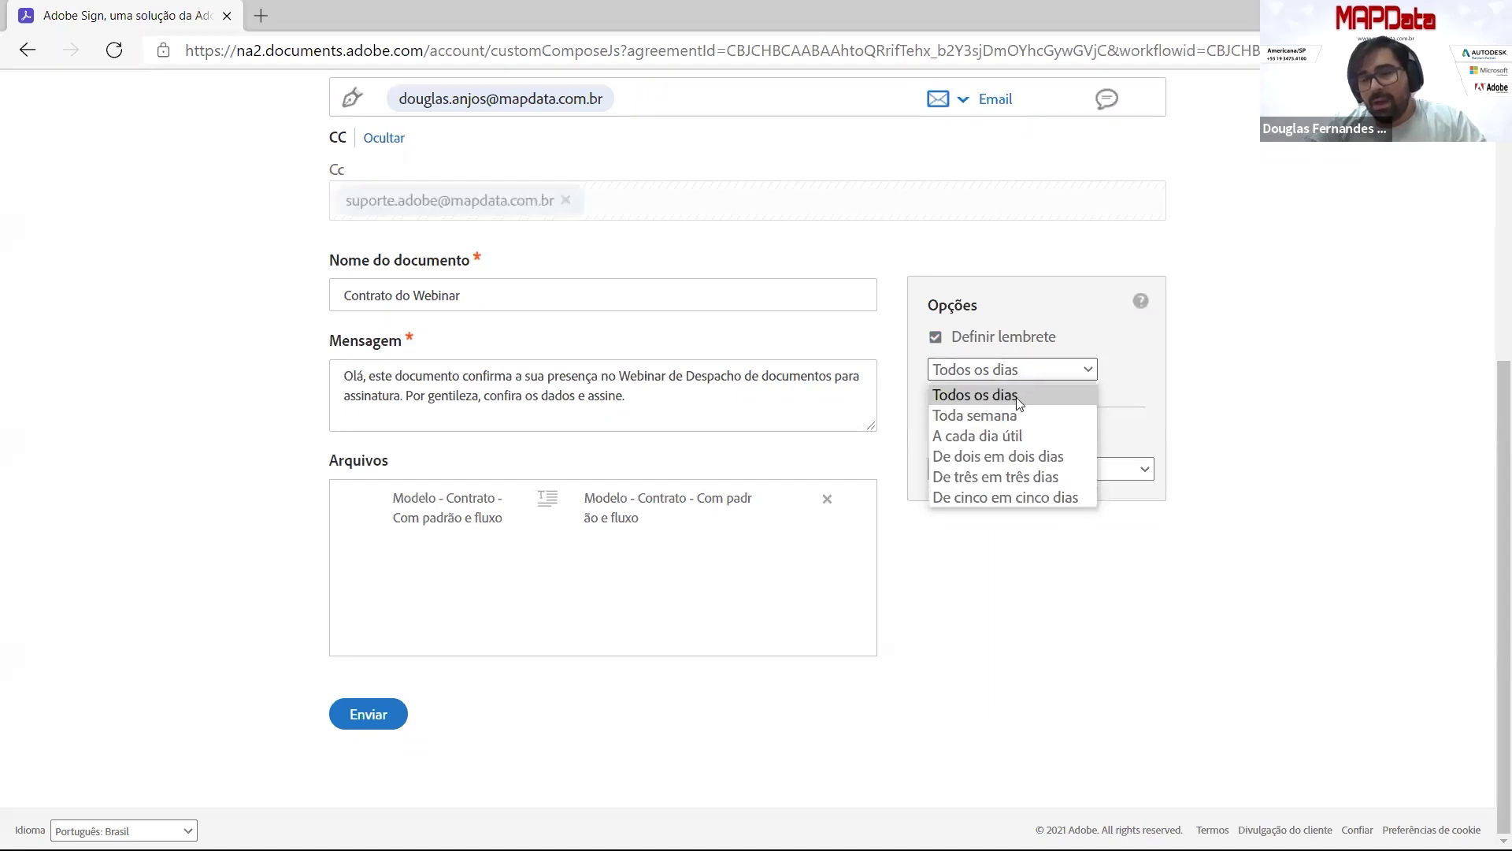
key(ctrl)
click(993, 440)
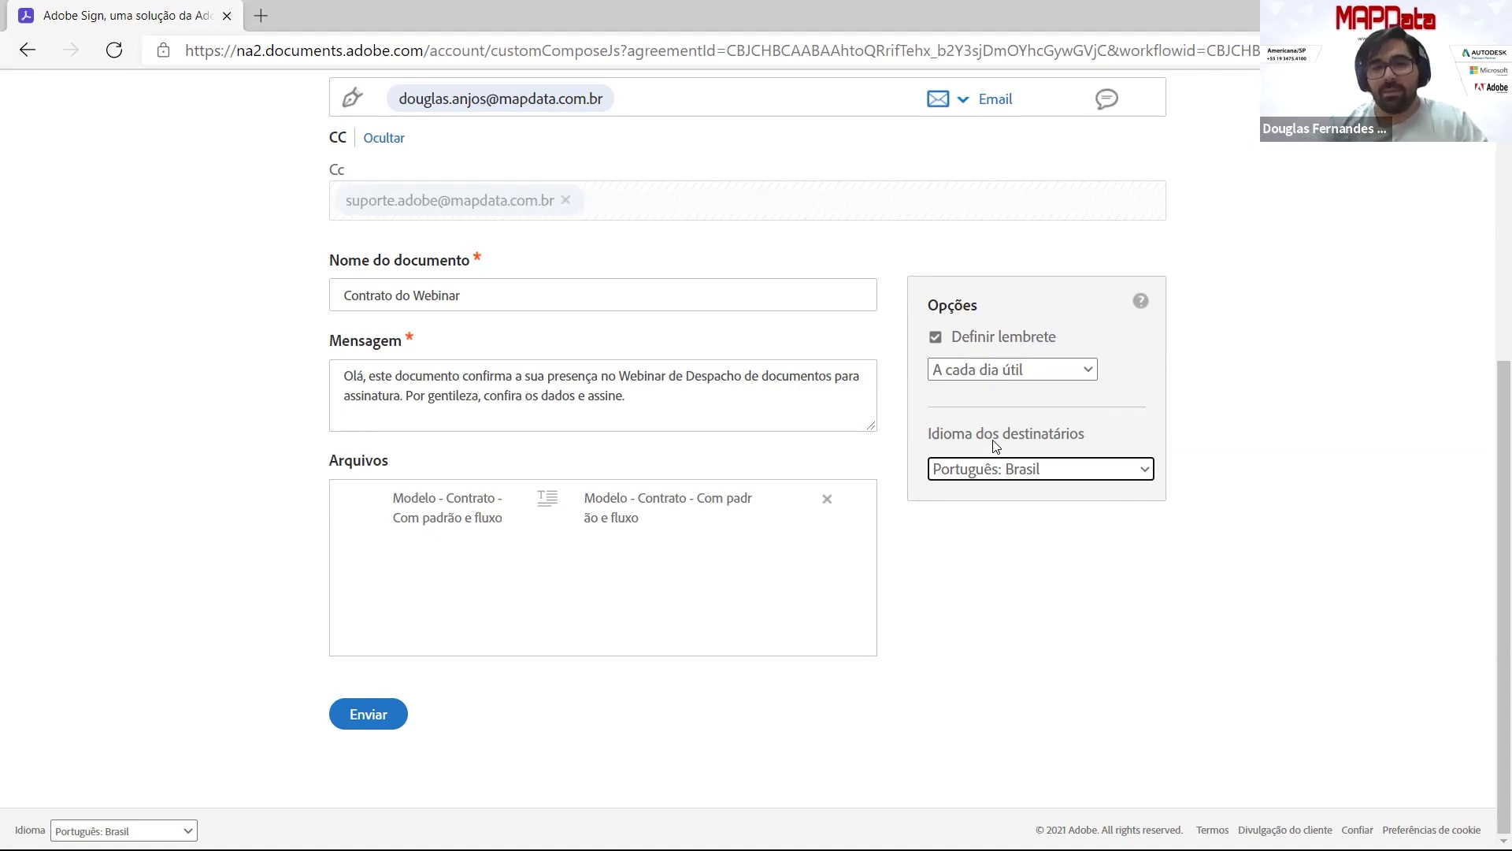
- Send the Contrato do Webinar agreement with Enviar
scroll(236, 607, up, 5)
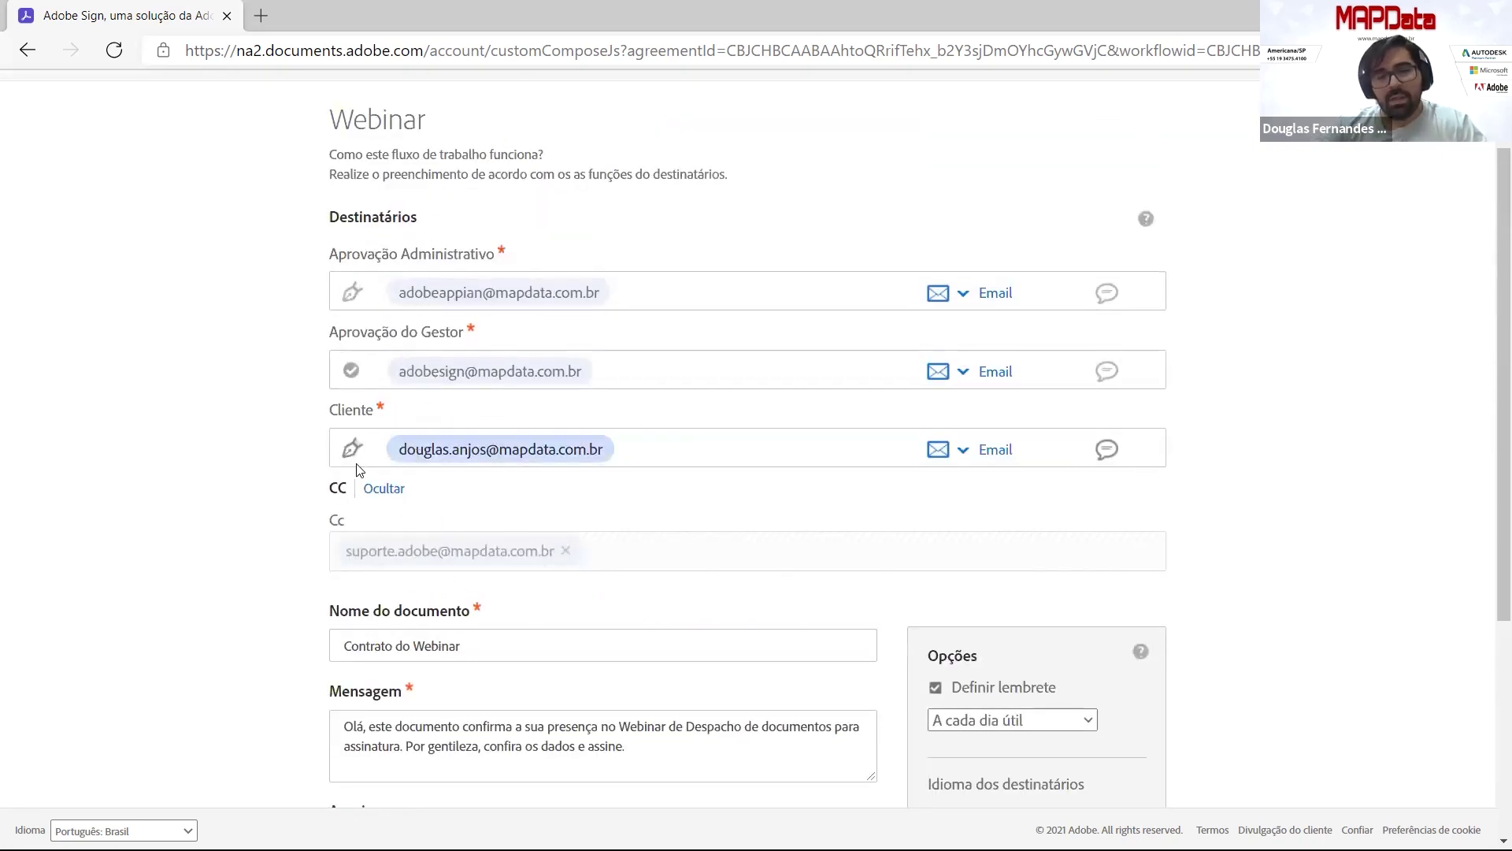
scroll(152, 537, down, 1)
scroll(153, 536, down, 3)
click(368, 716)
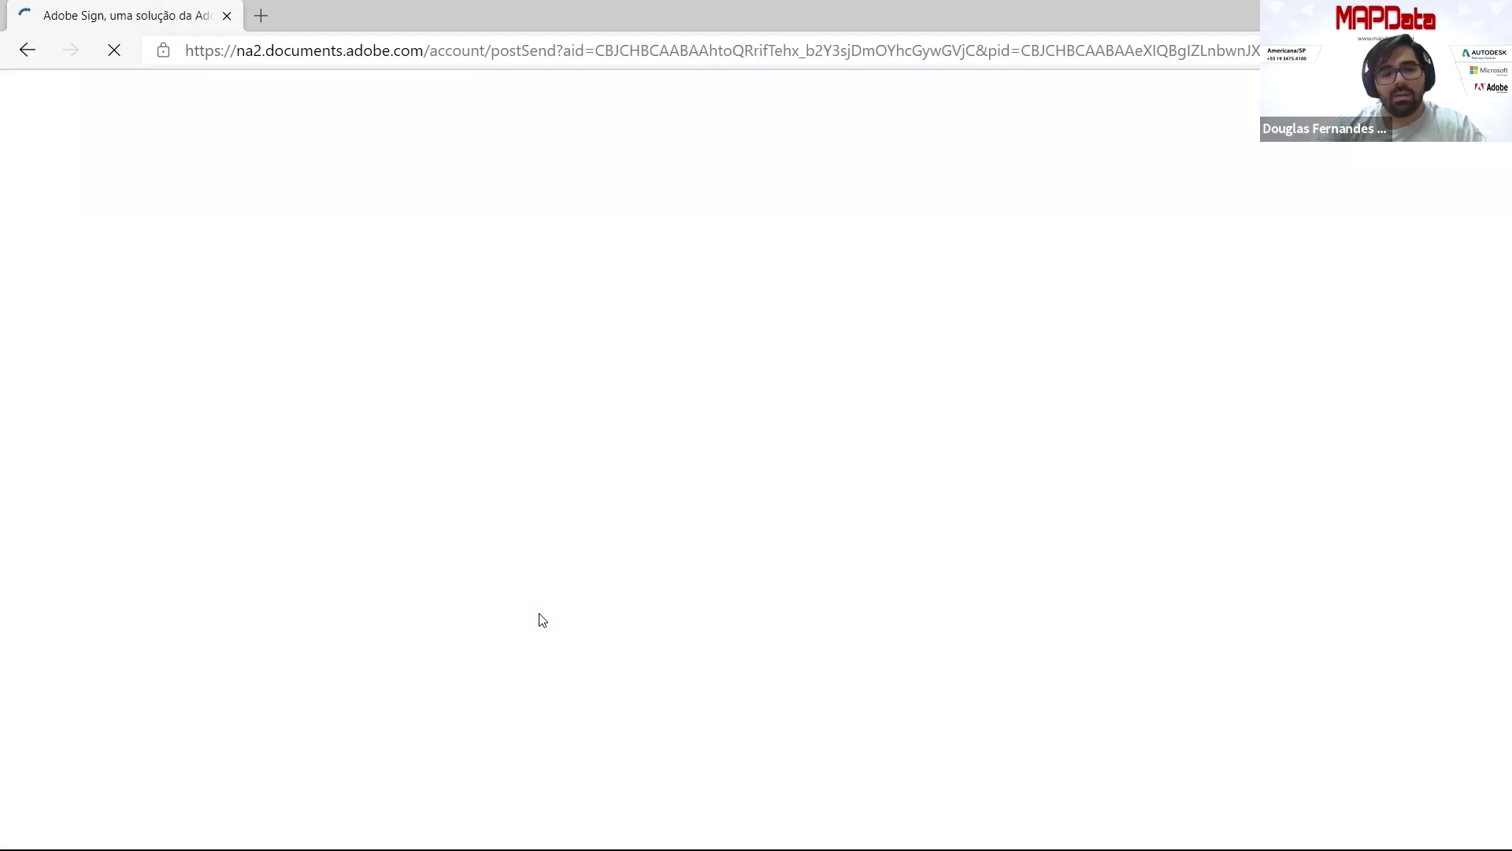
- Leave the browser and launch Outlook from the Windows Start menu
key(alt+Tab)
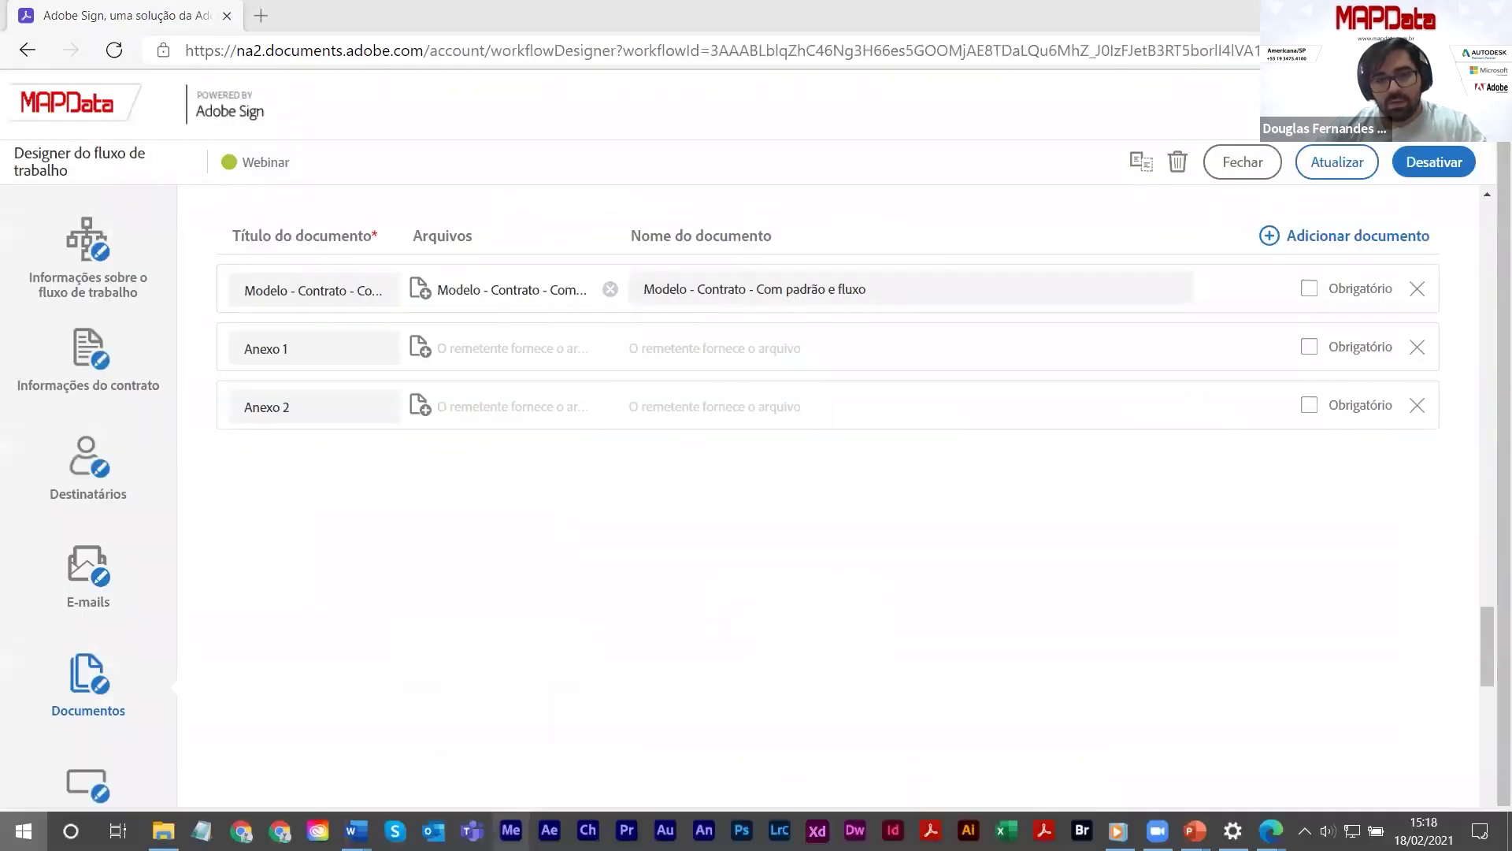
key(super)
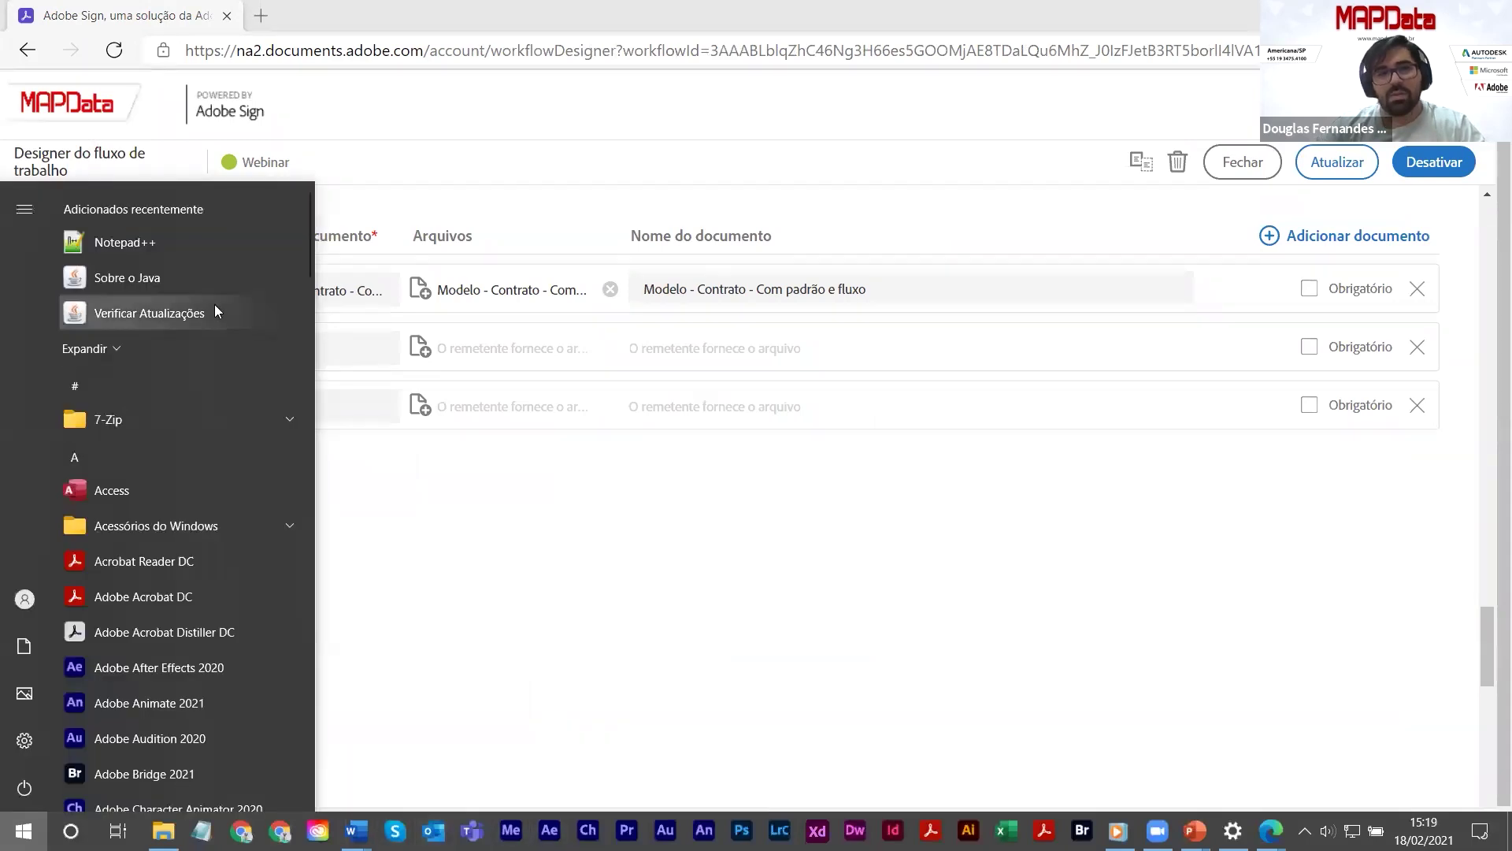
click(214, 305)
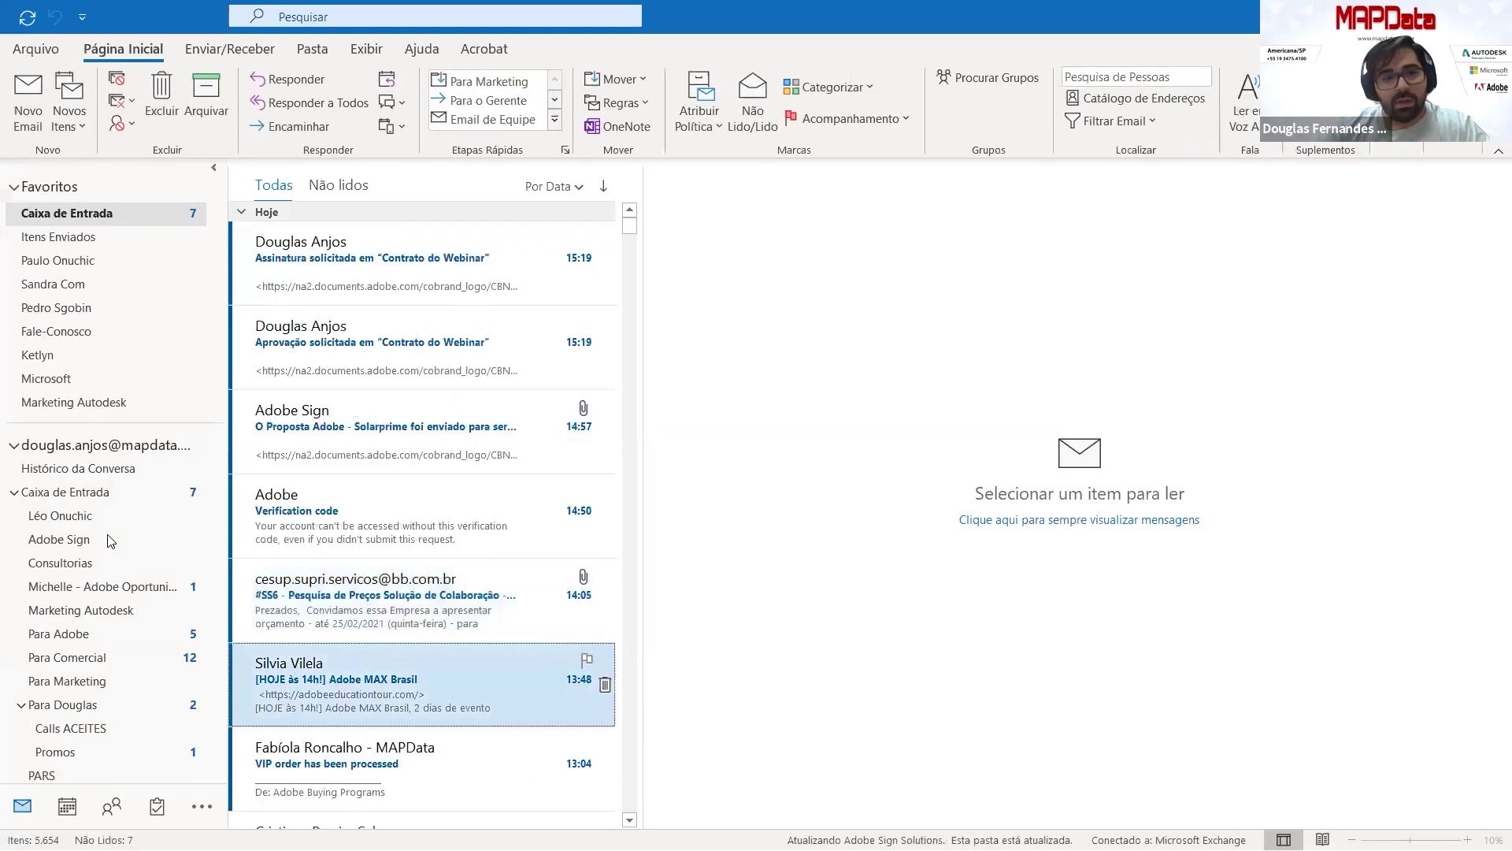
- Open the Contrato do Webinar signature request email in its own window and download its images
click(125, 496)
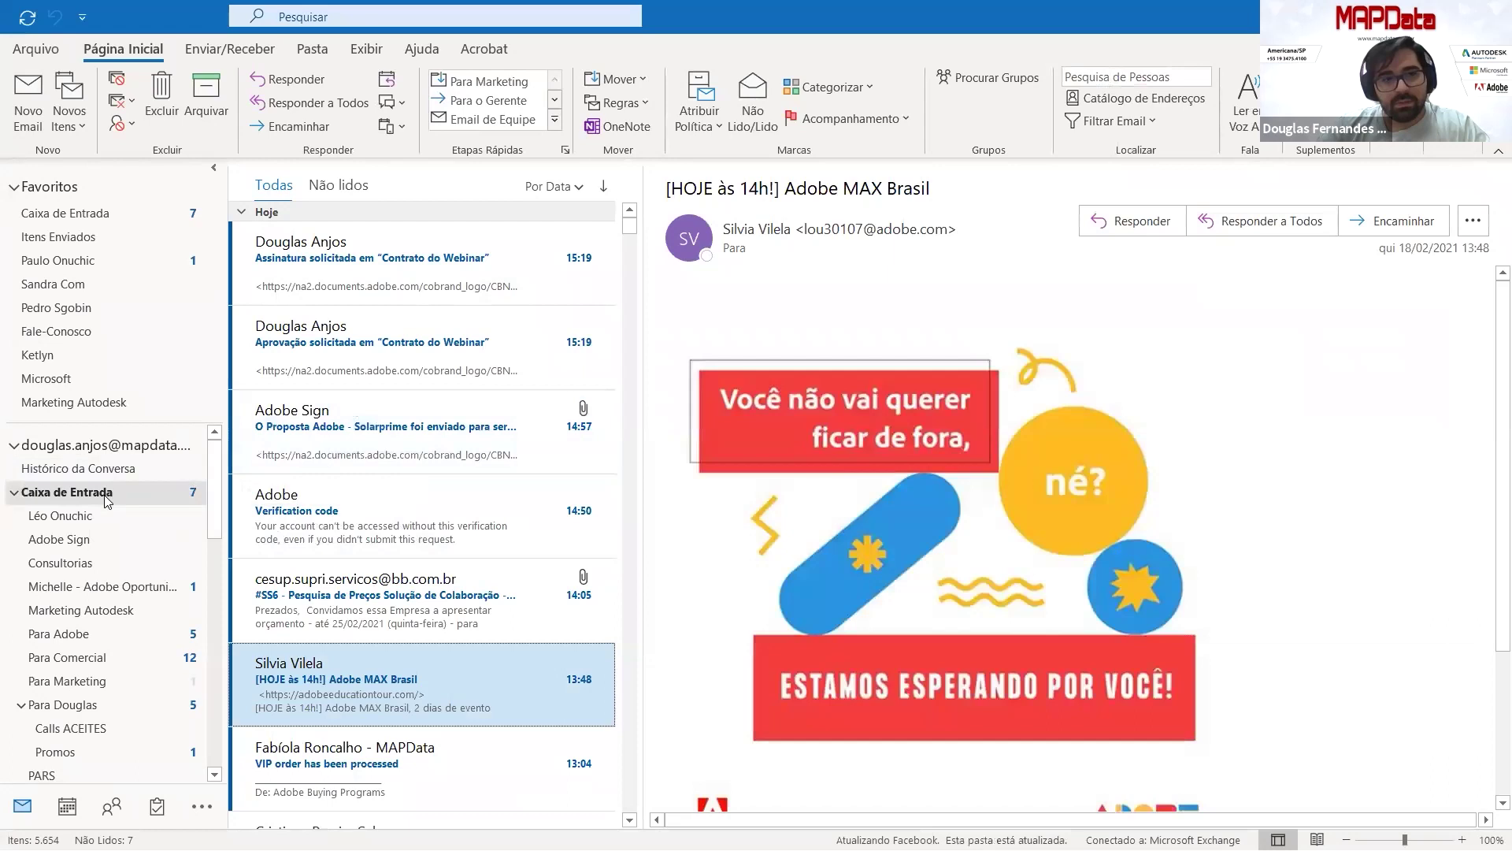
click(413, 268)
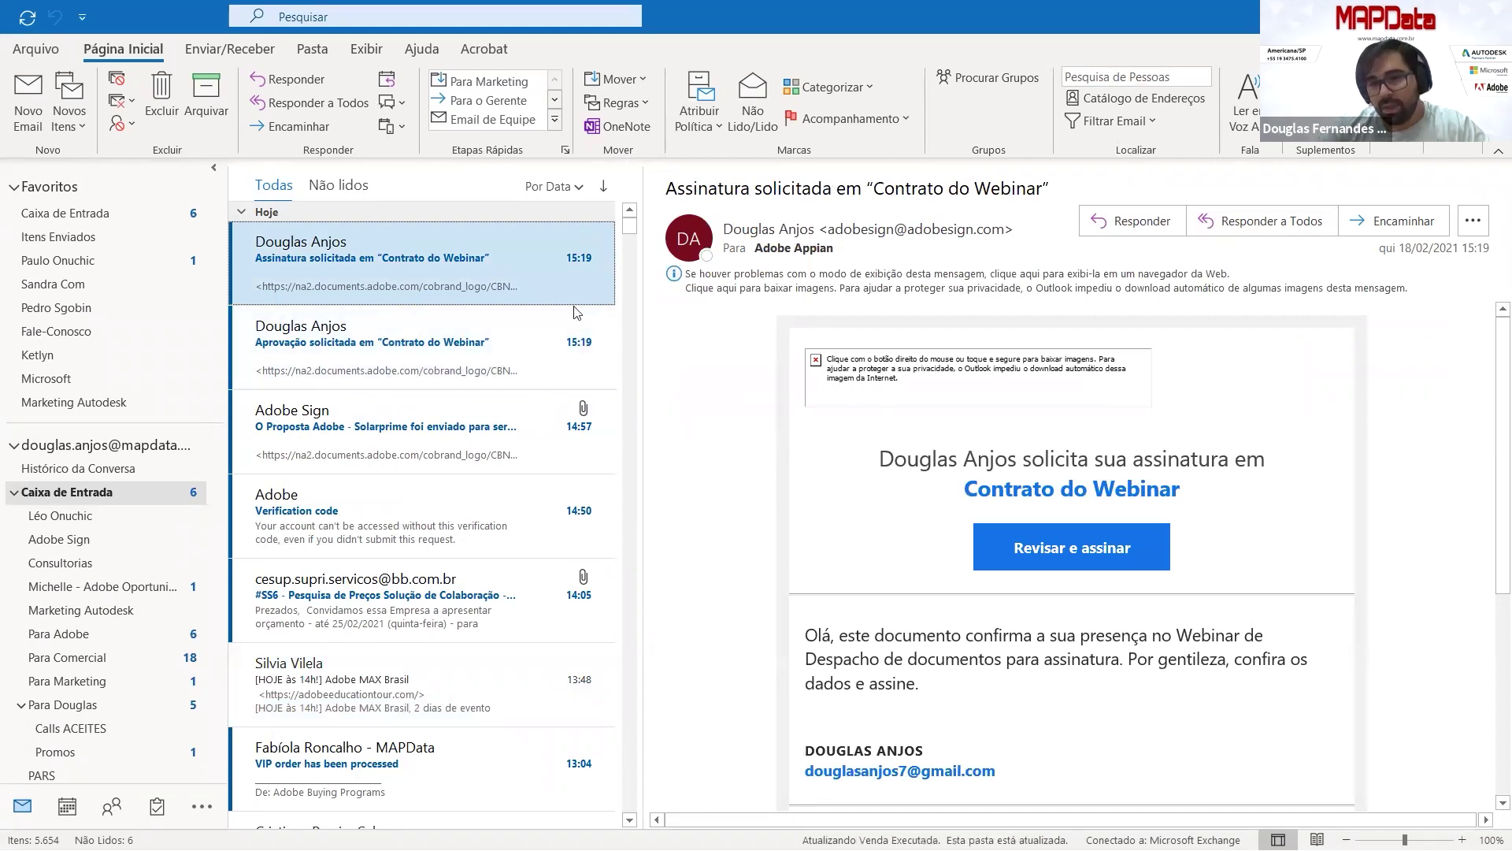
double_click(443, 290)
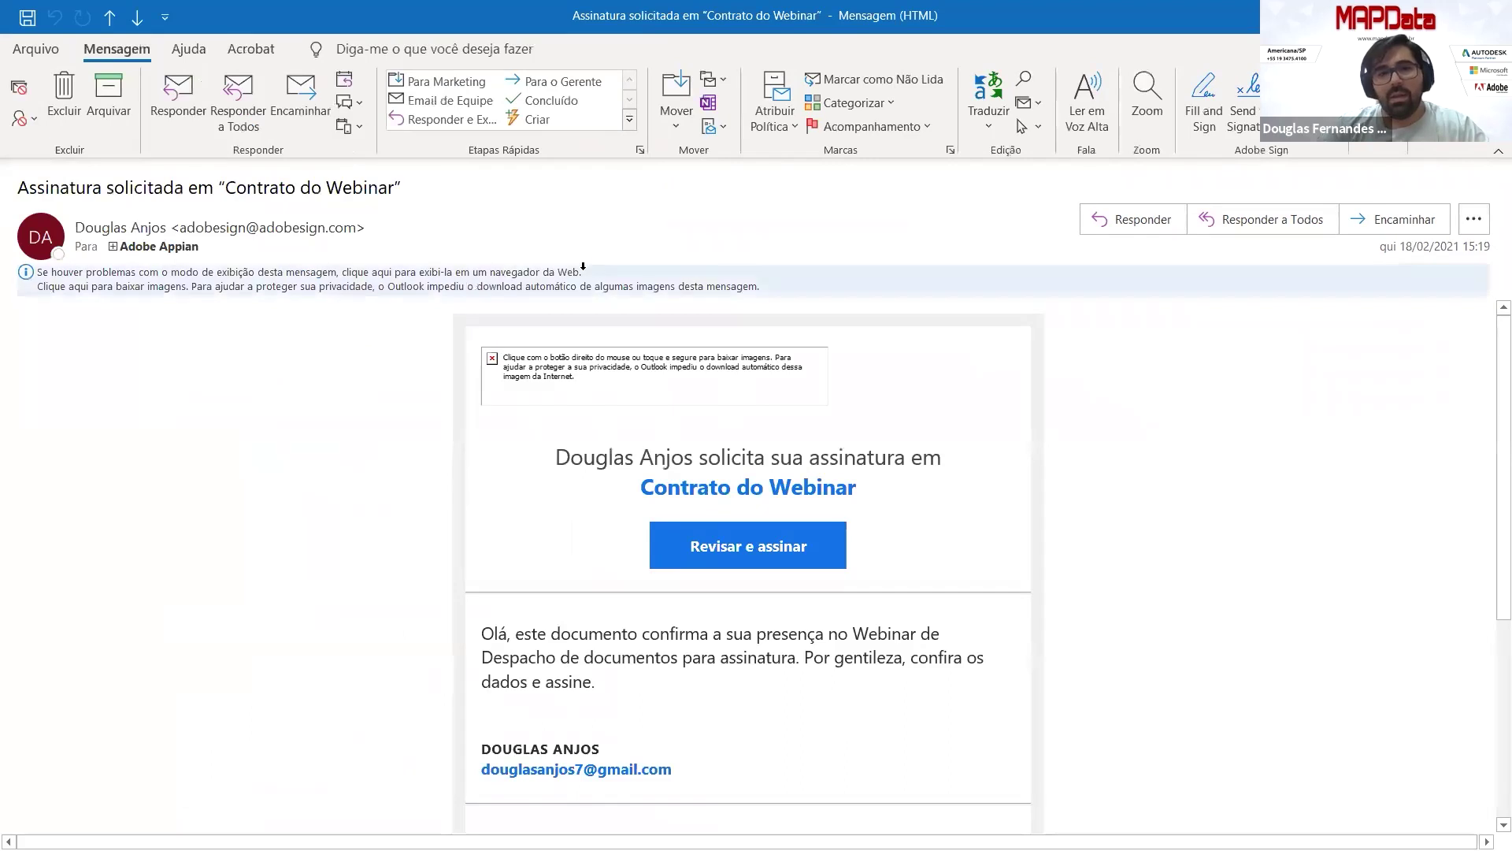
click(583, 268)
click(571, 287)
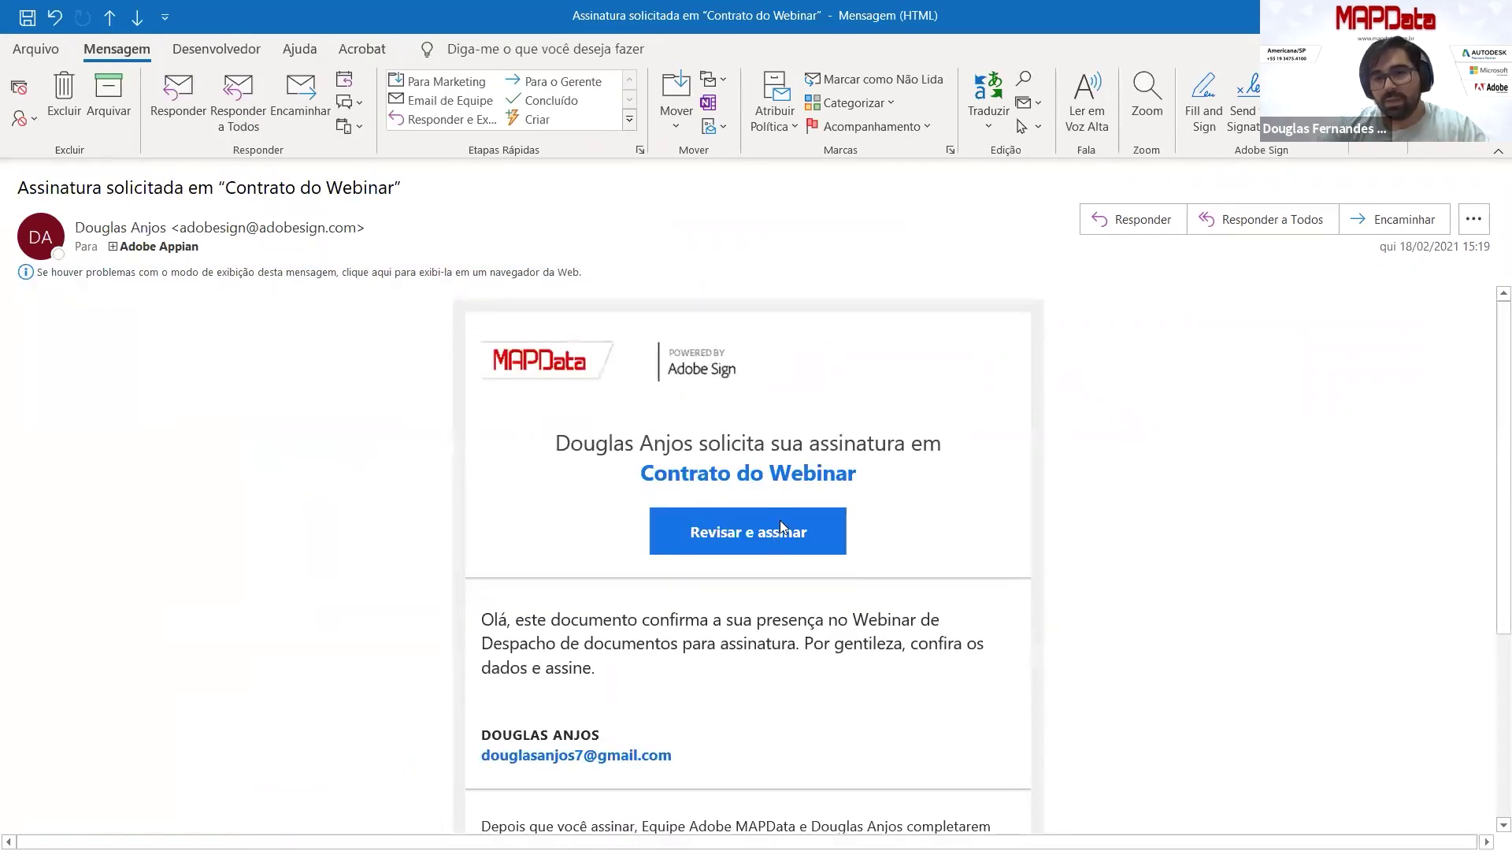
- Copy the Revisar e assinar link and load it in a new InPrivate browser window
right_click(780, 526)
click(870, 627)
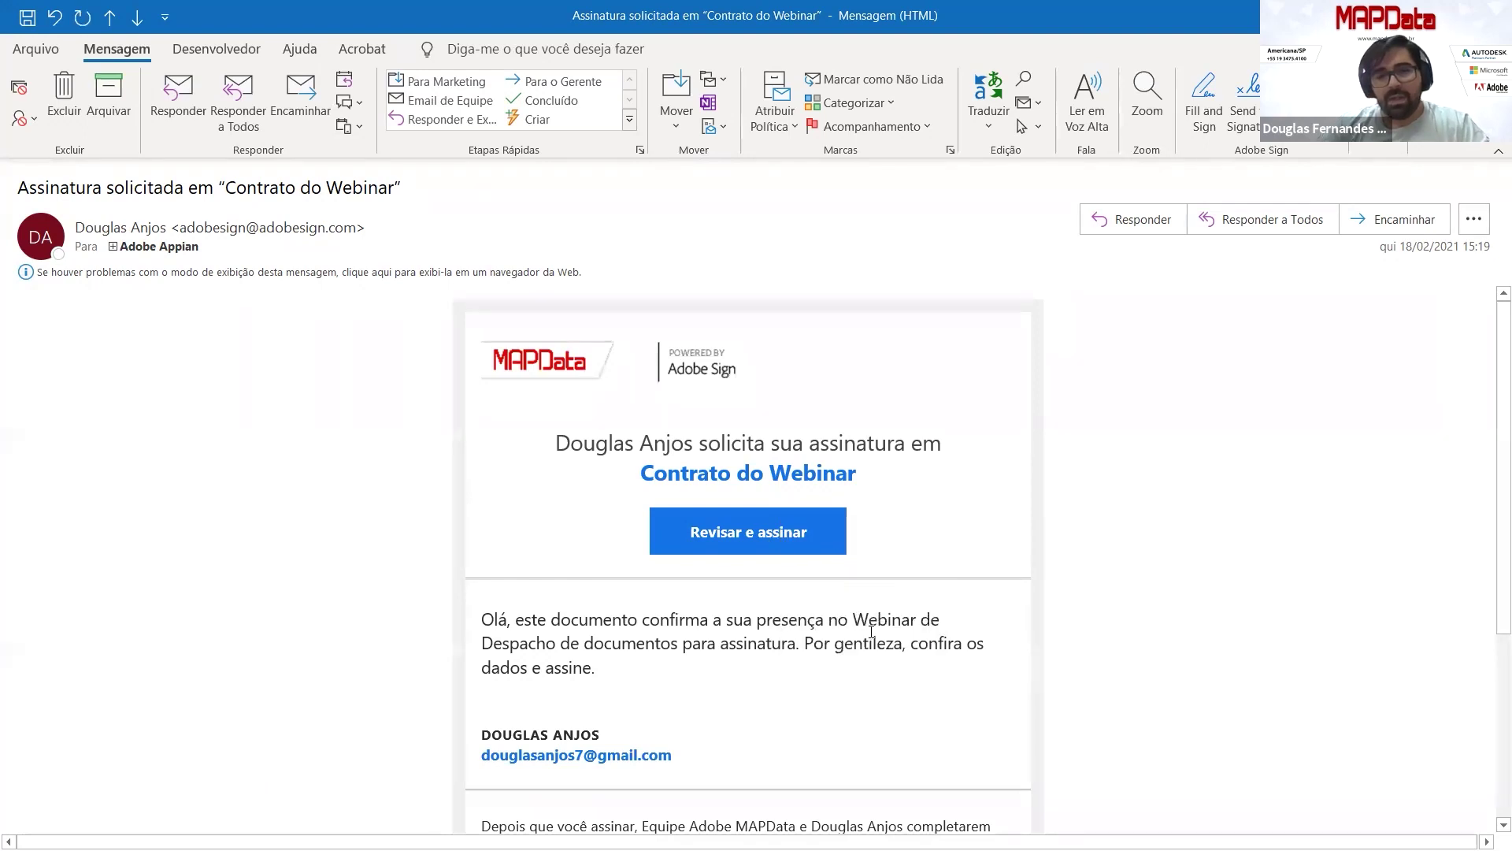
key(alt+Tab)
key(alt+Tab)
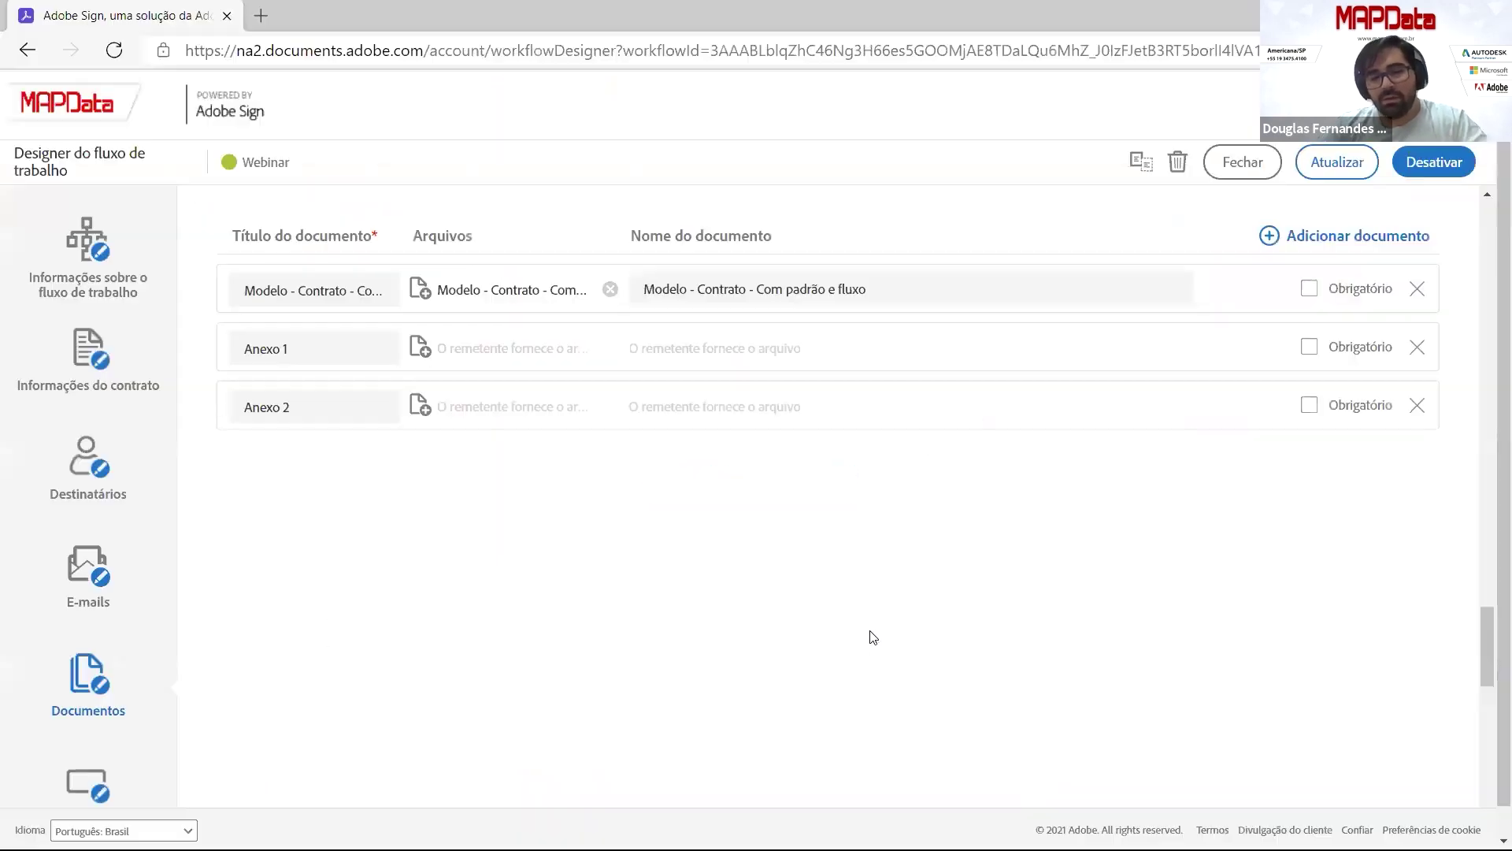
key(ctrl+n)
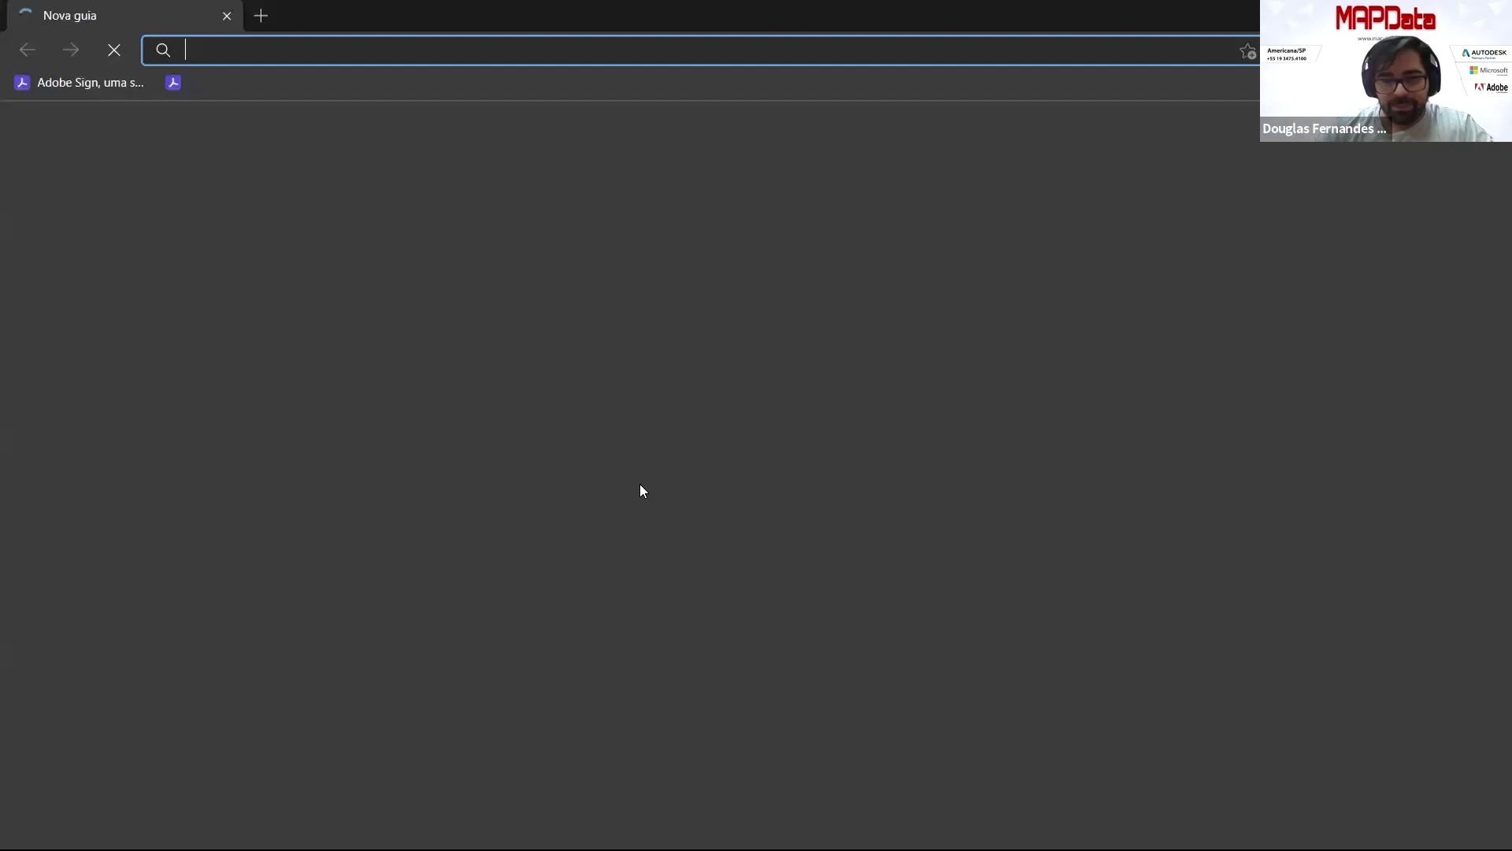
key(ctrl+v)
key(Return)
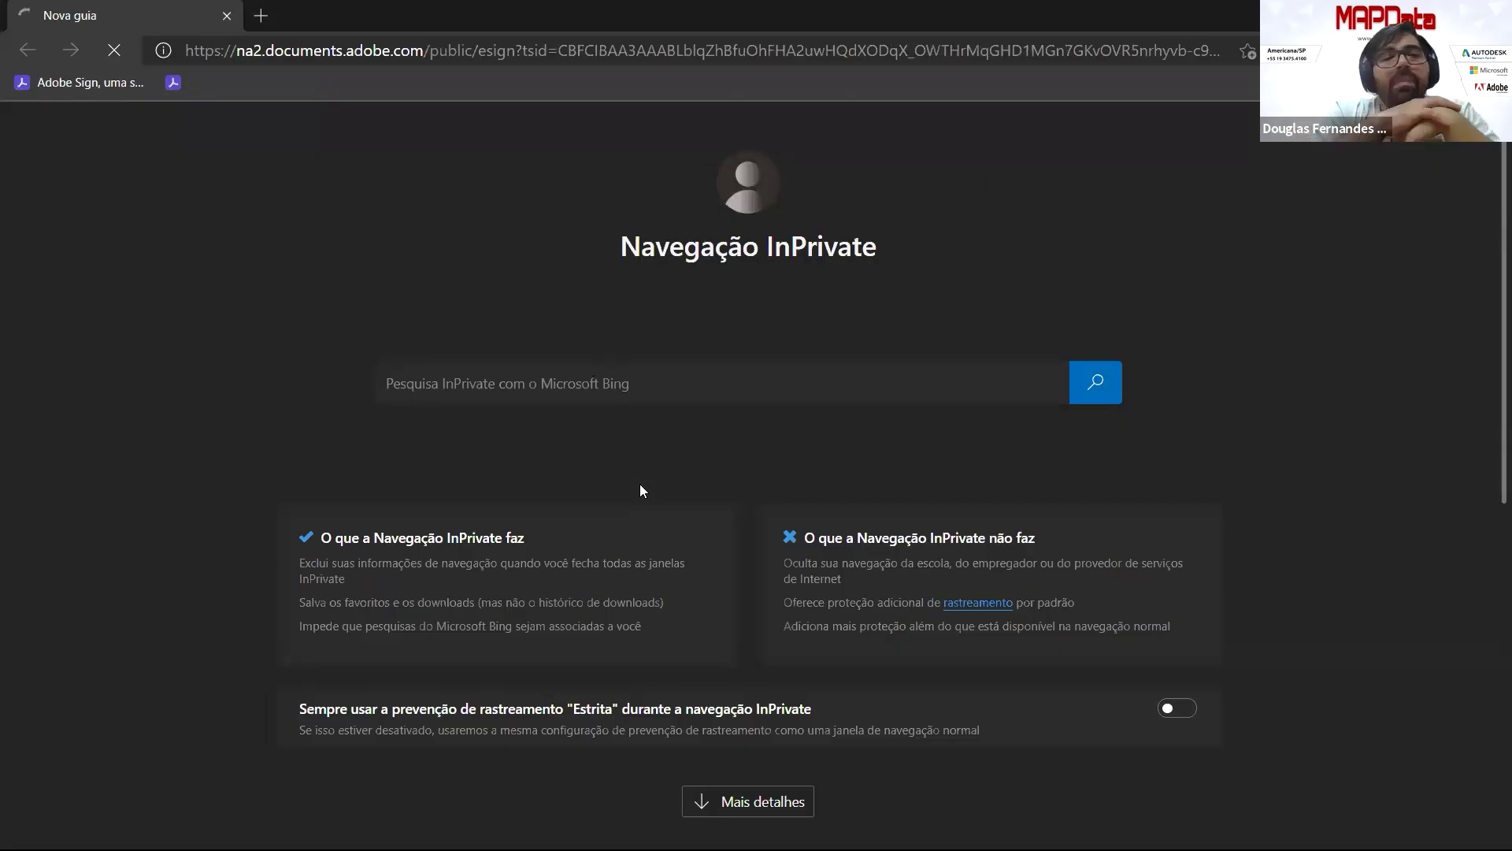
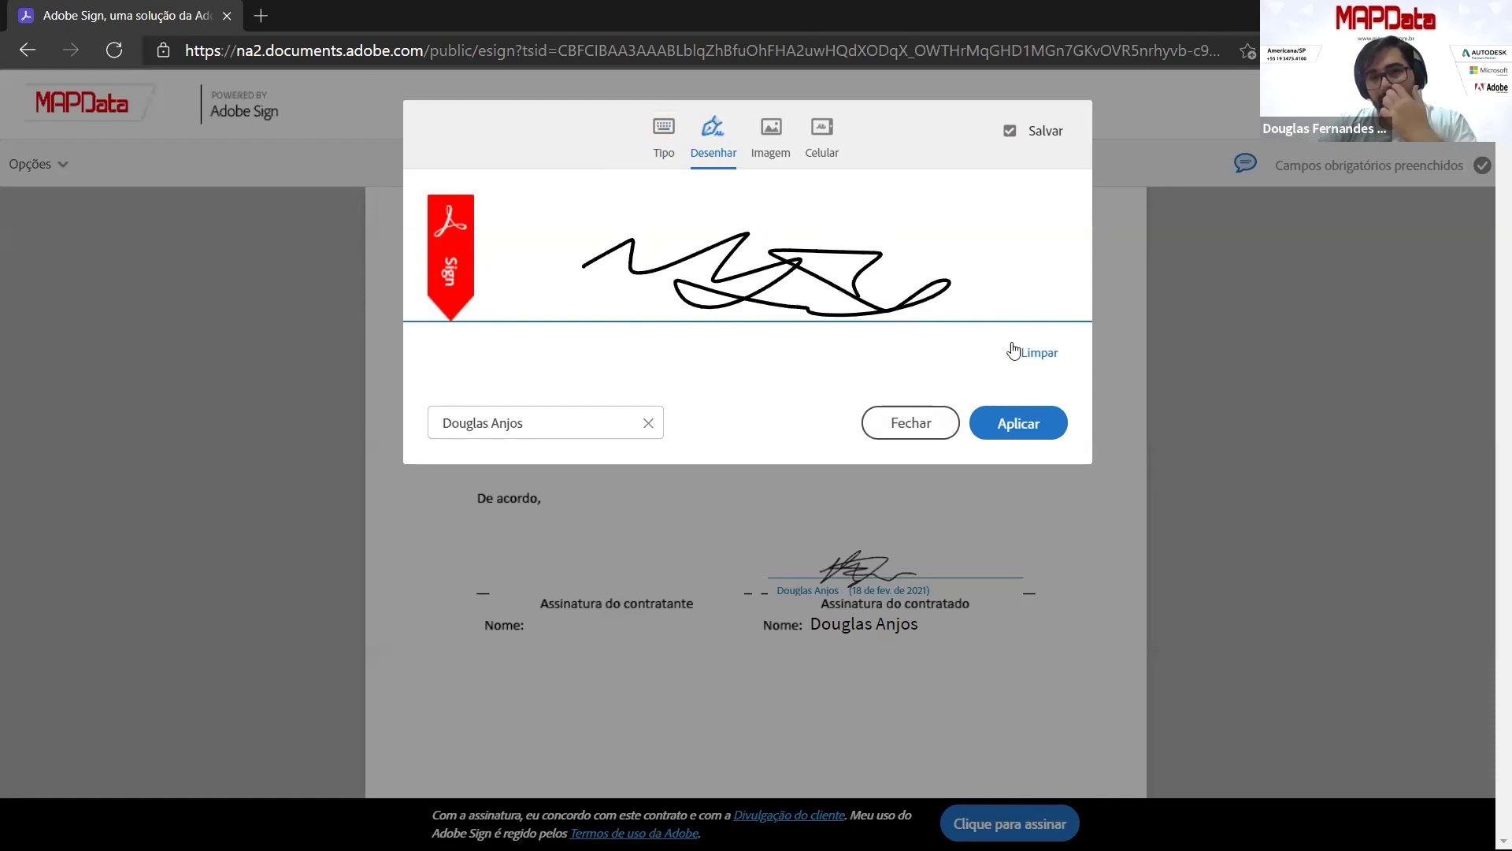
- Clear the drawn signature and switch to the Celular option for signing on a mobile phone
click(1027, 354)
key(ctrl)
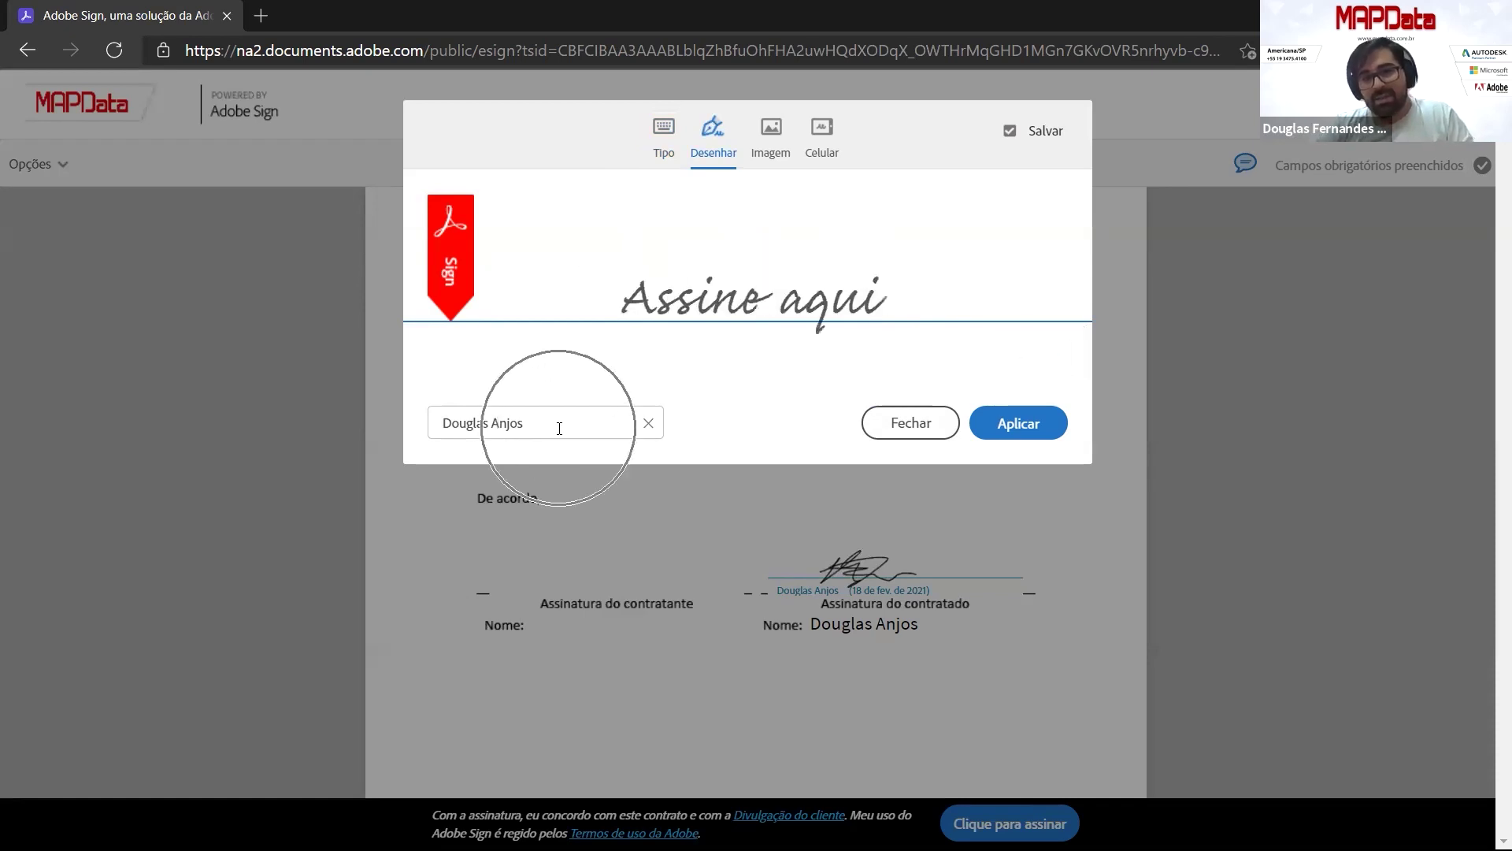
click(771, 141)
key(ctrl)
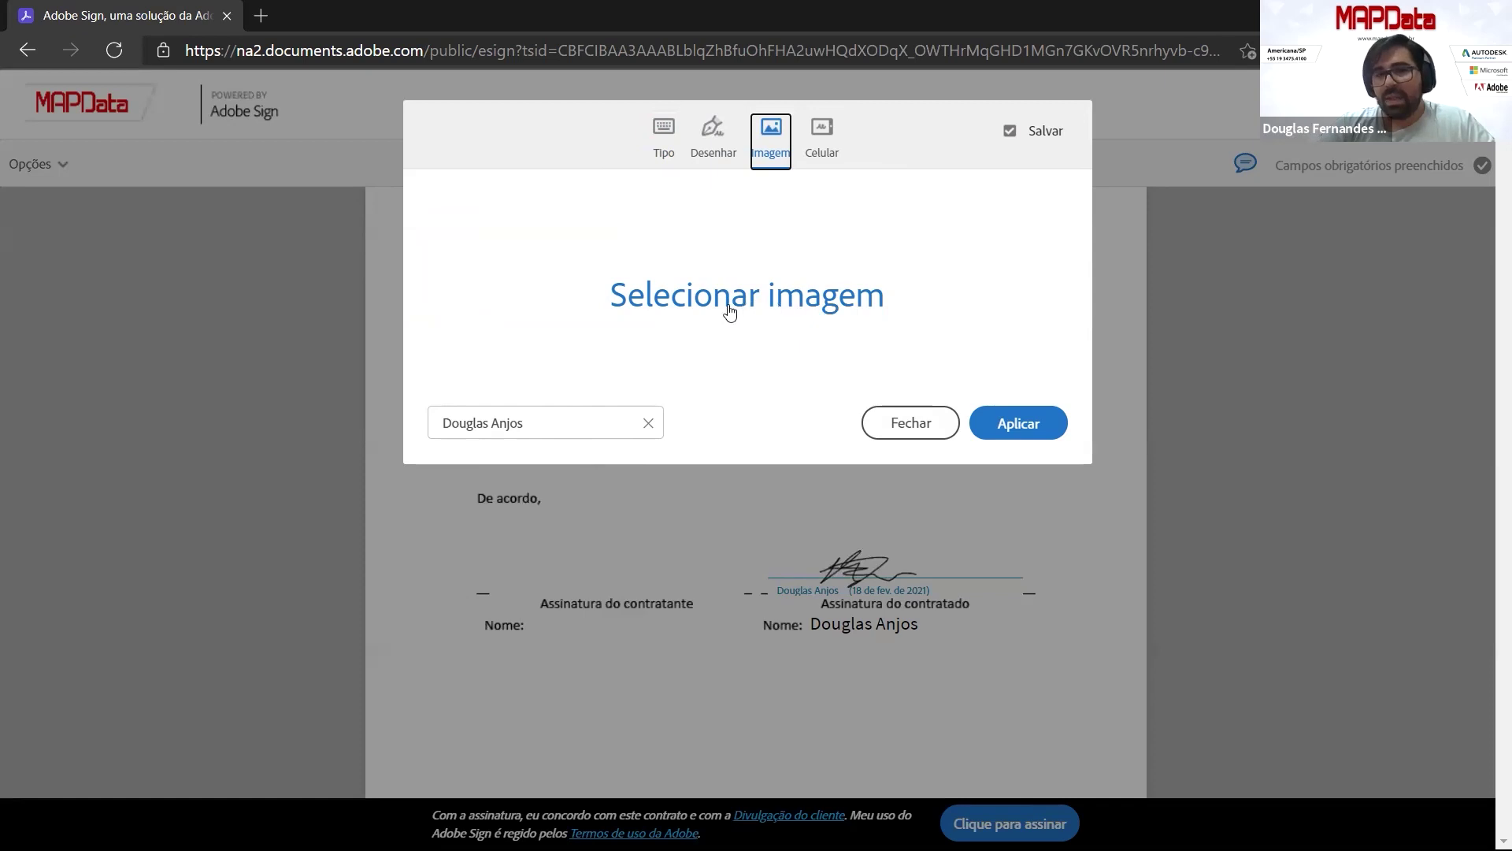
click(834, 157)
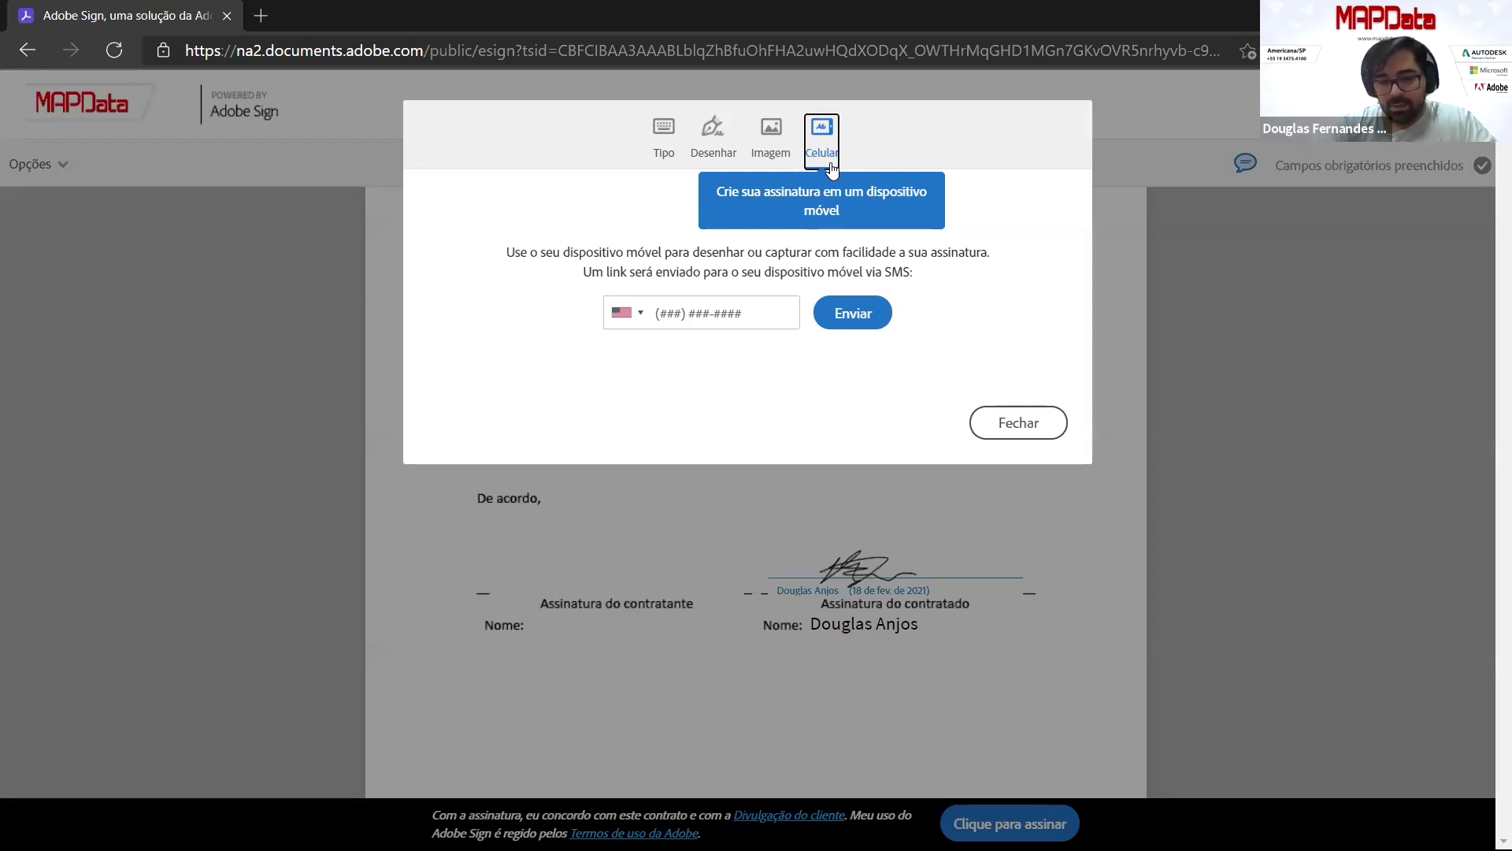
- Choose Brasil as the country, enter the signer's phone number, and send the signing link by SMS
click(644, 318)
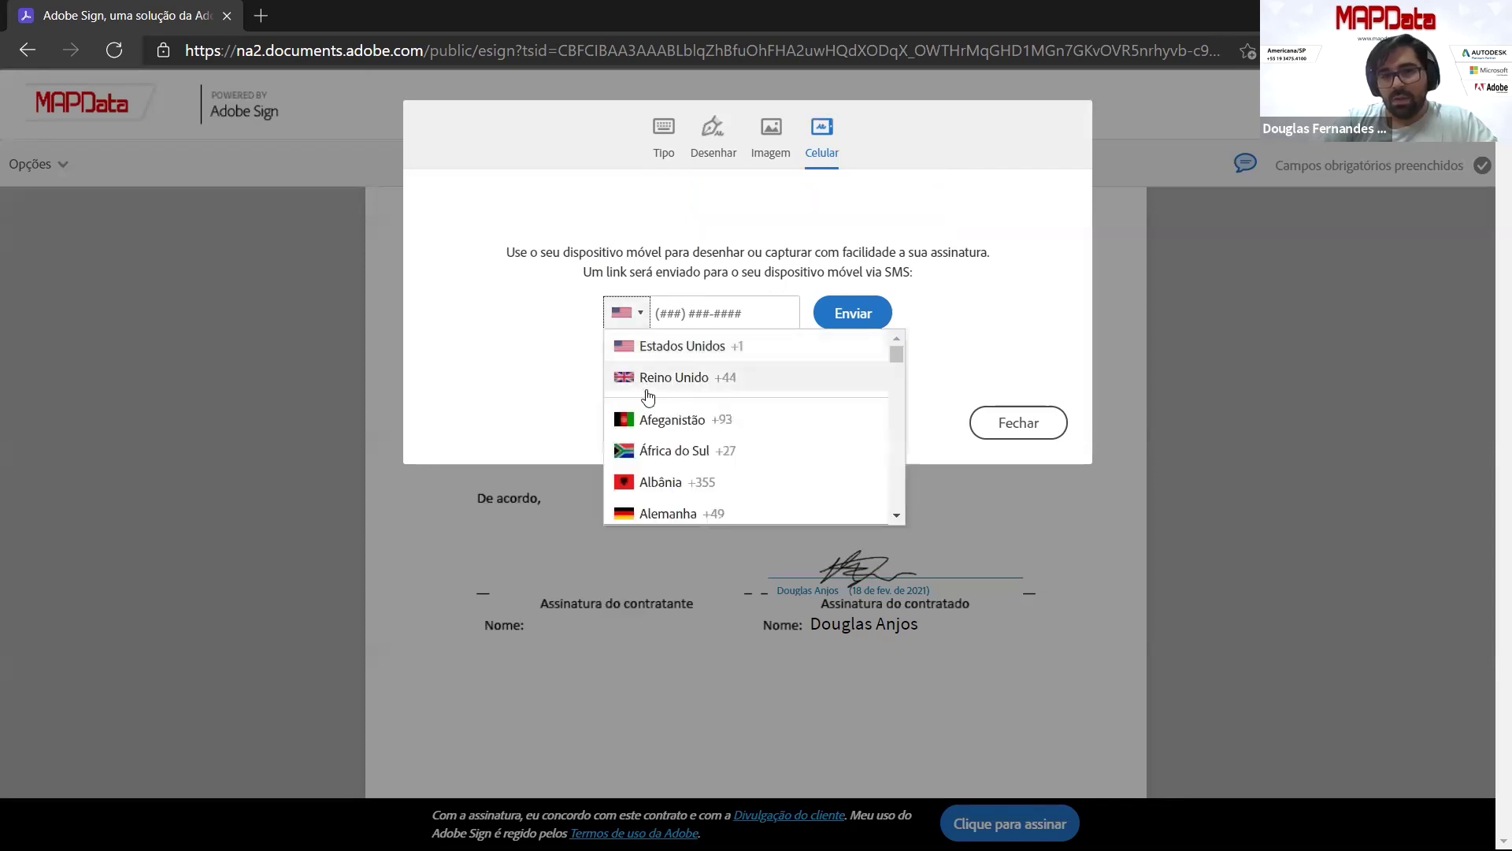
scroll(648, 398, down, 3)
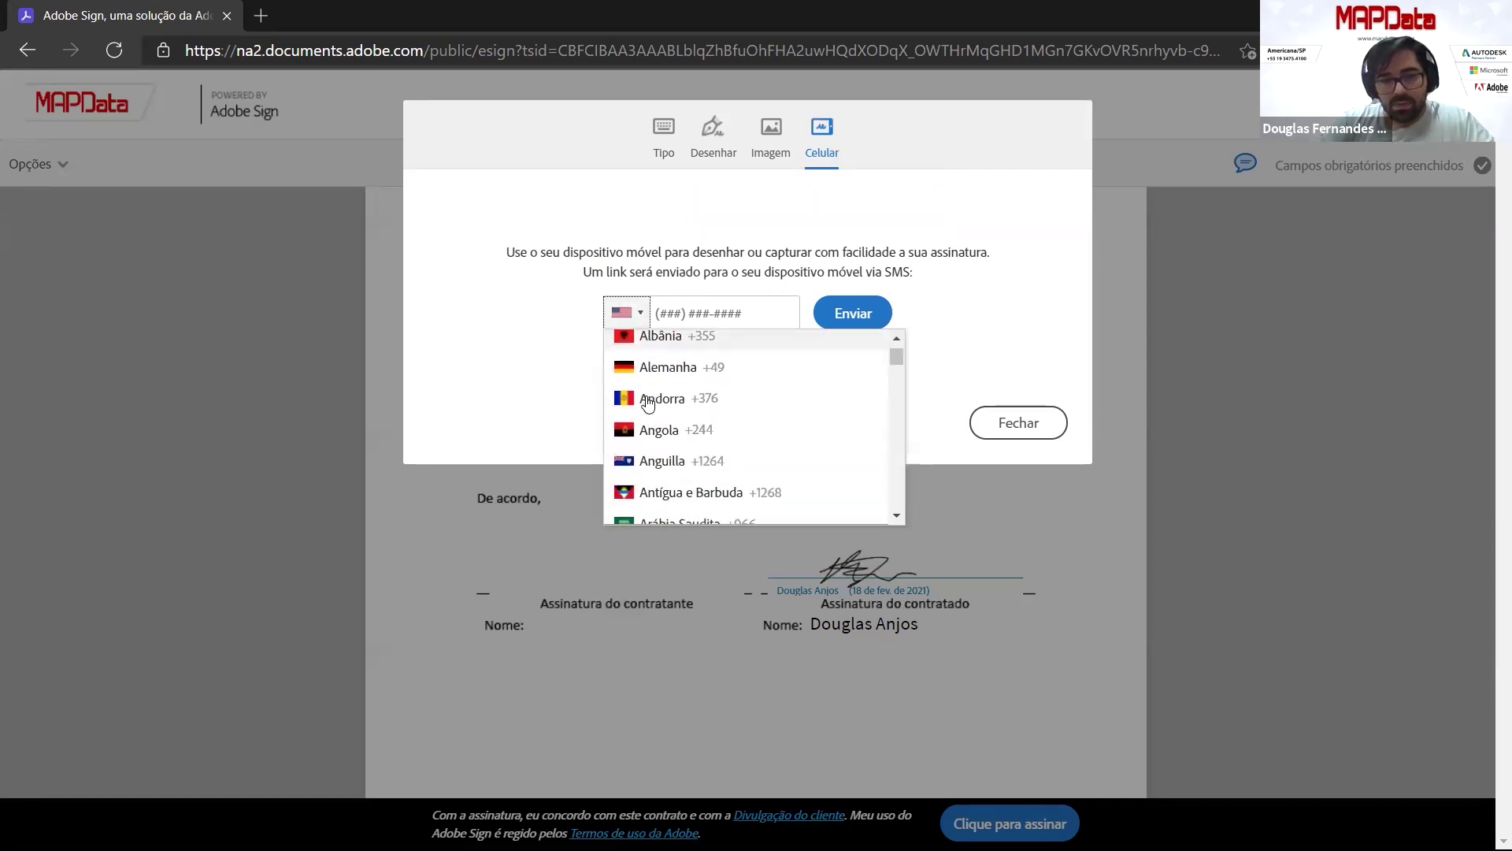
scroll(693, 414, down, 3)
scroll(692, 416, down, 3)
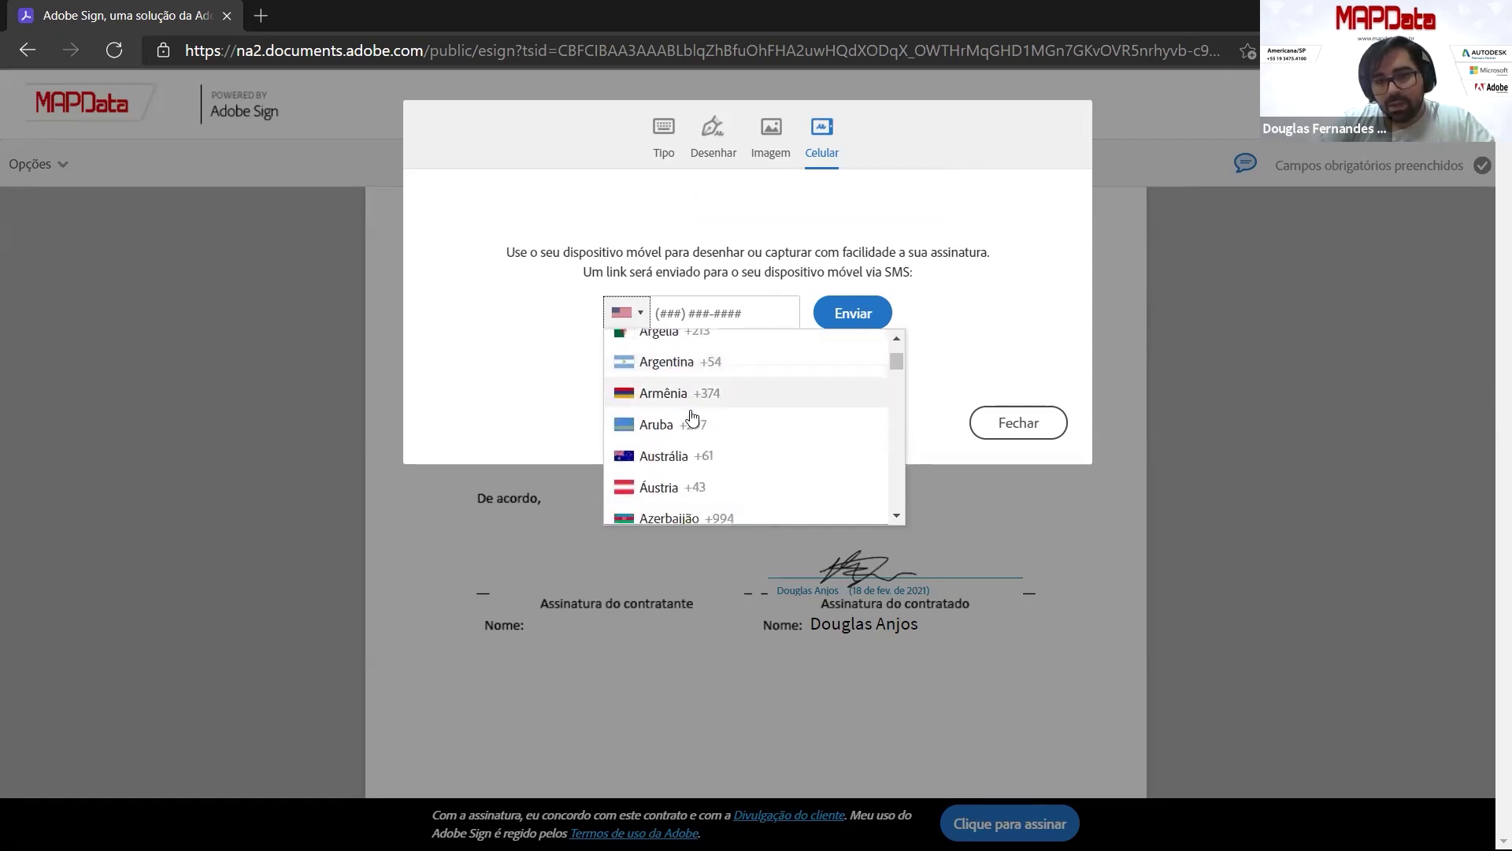
scroll(687, 433, down, 5)
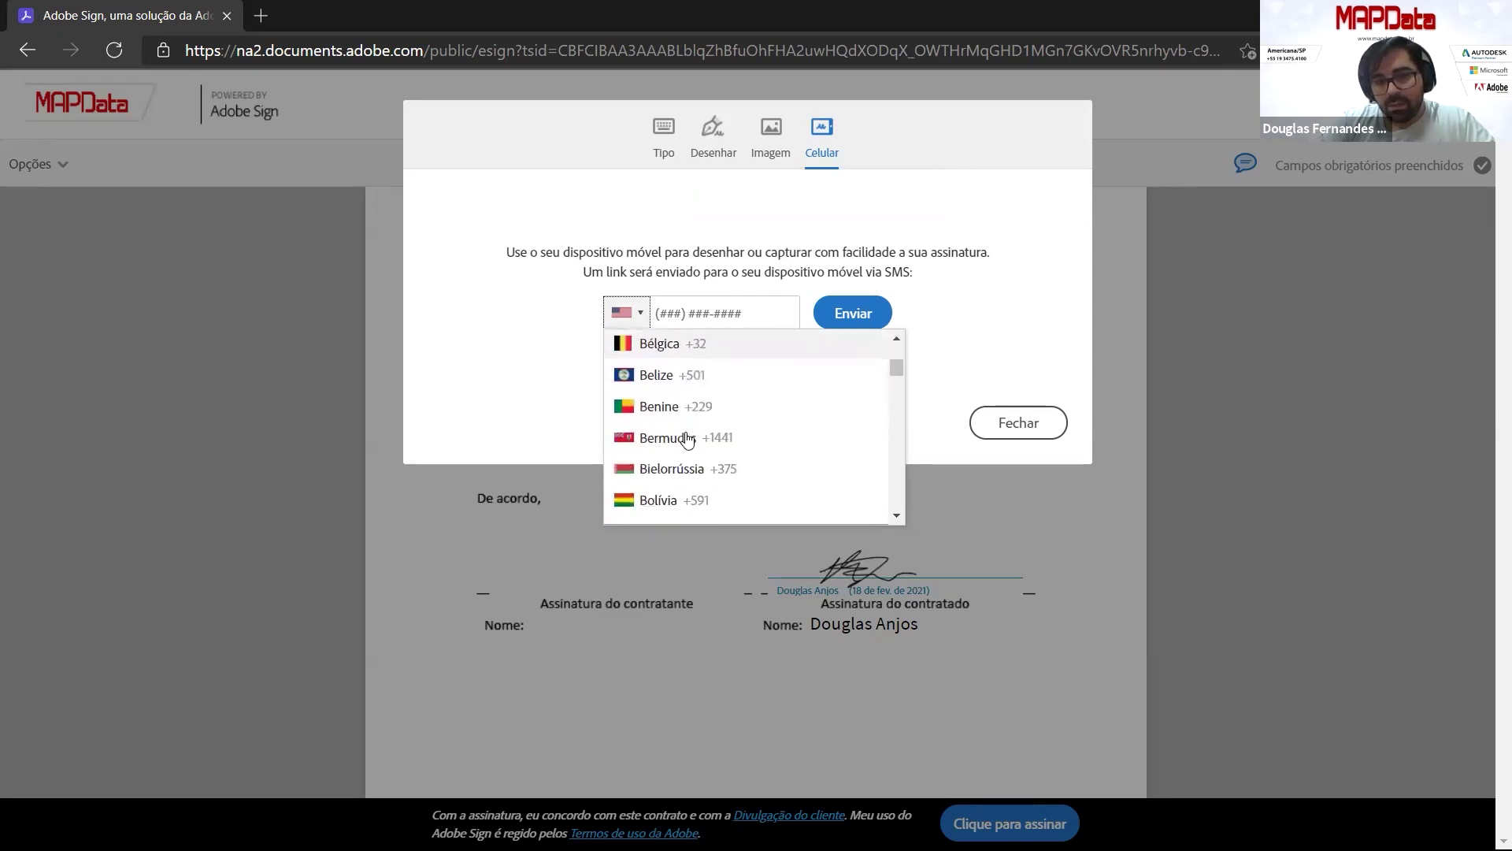
click(690, 393)
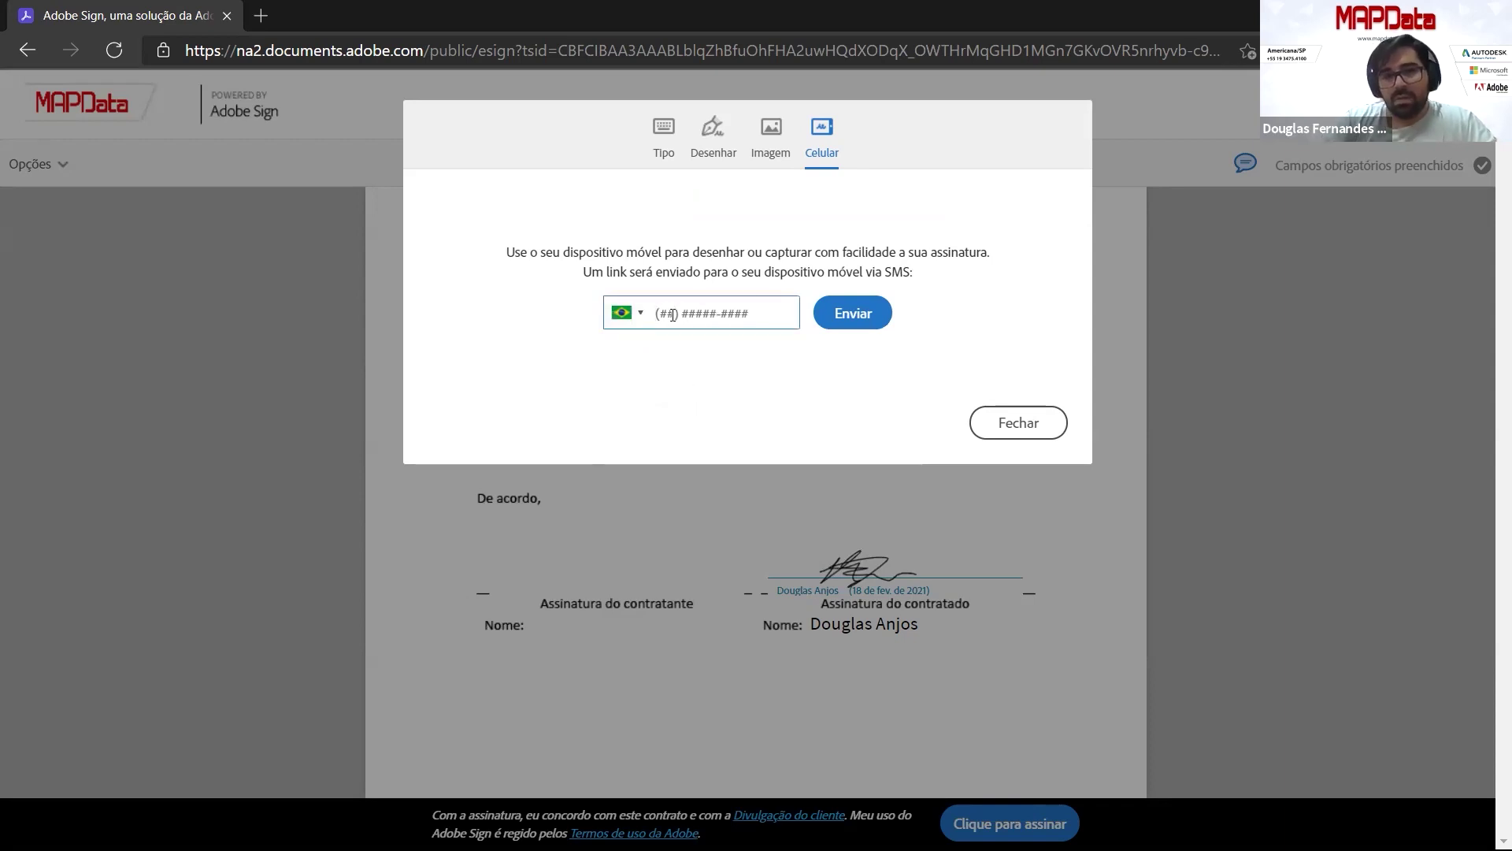
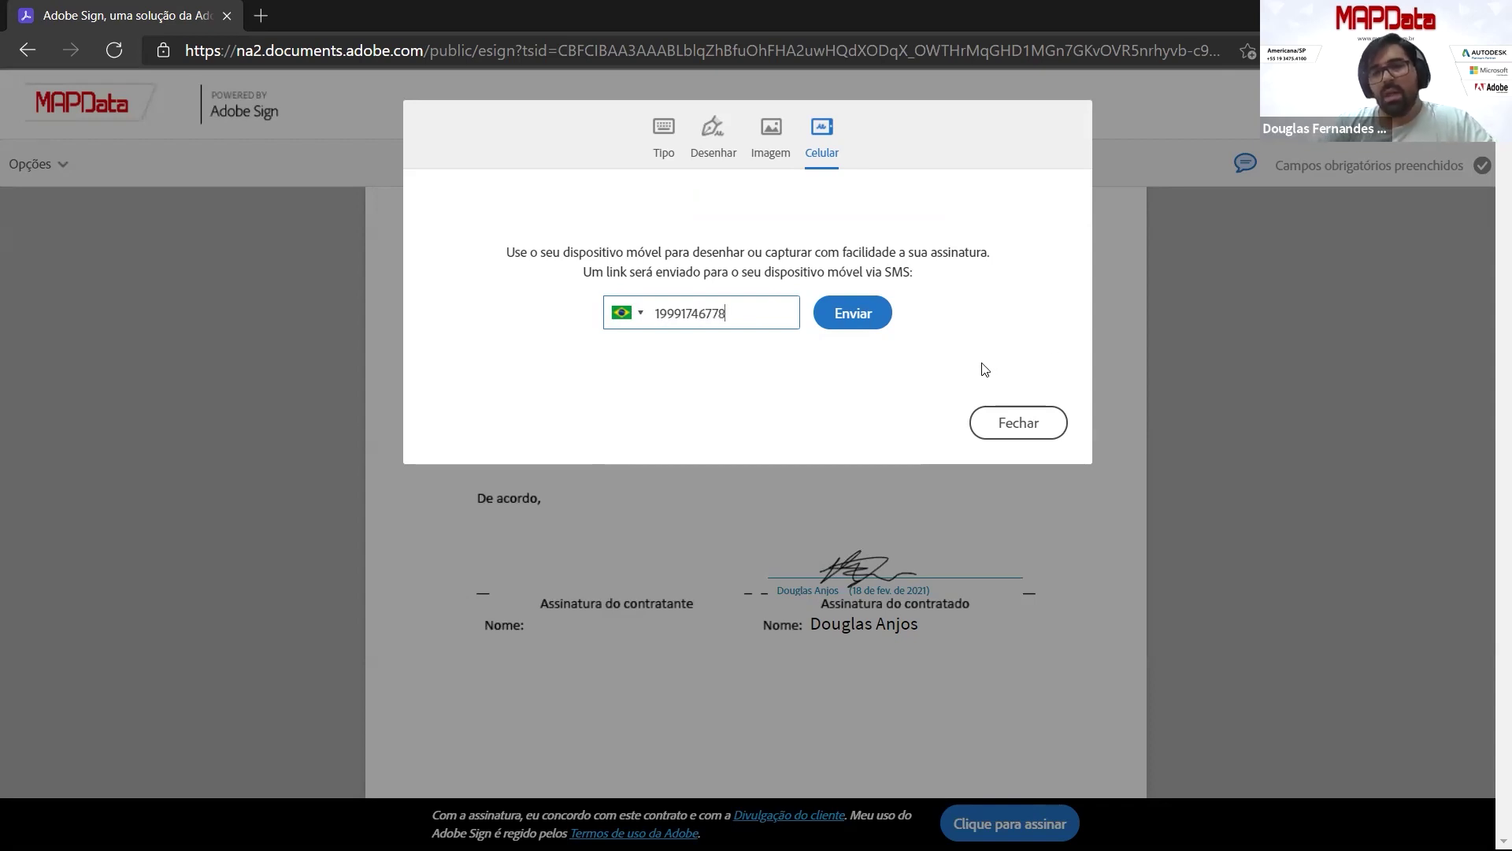
click(849, 312)
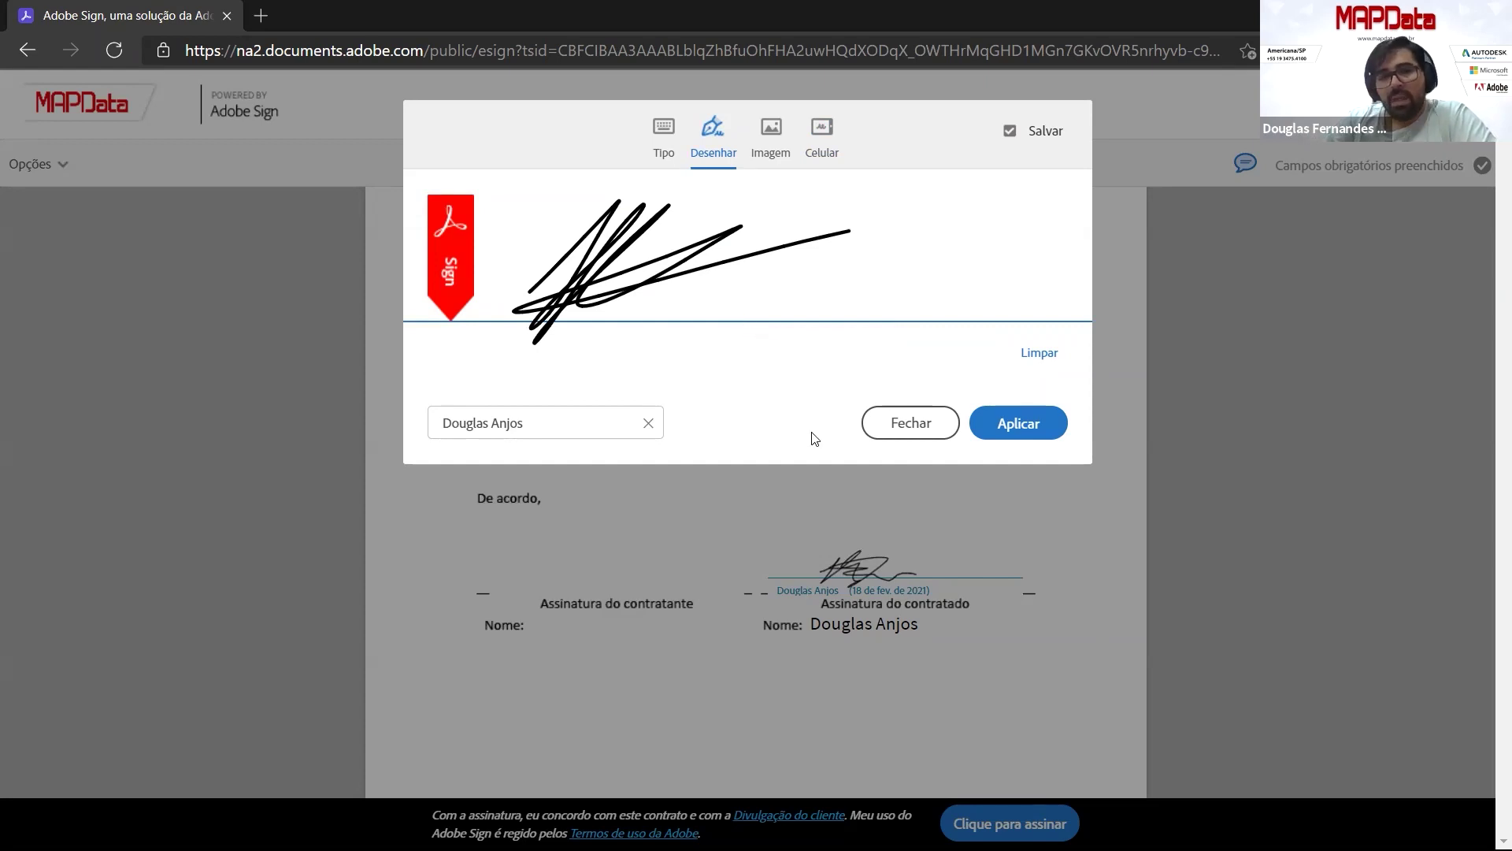
- Apply the new phone-drawn signature and submit the signed Contrato do Webinar
click(1006, 430)
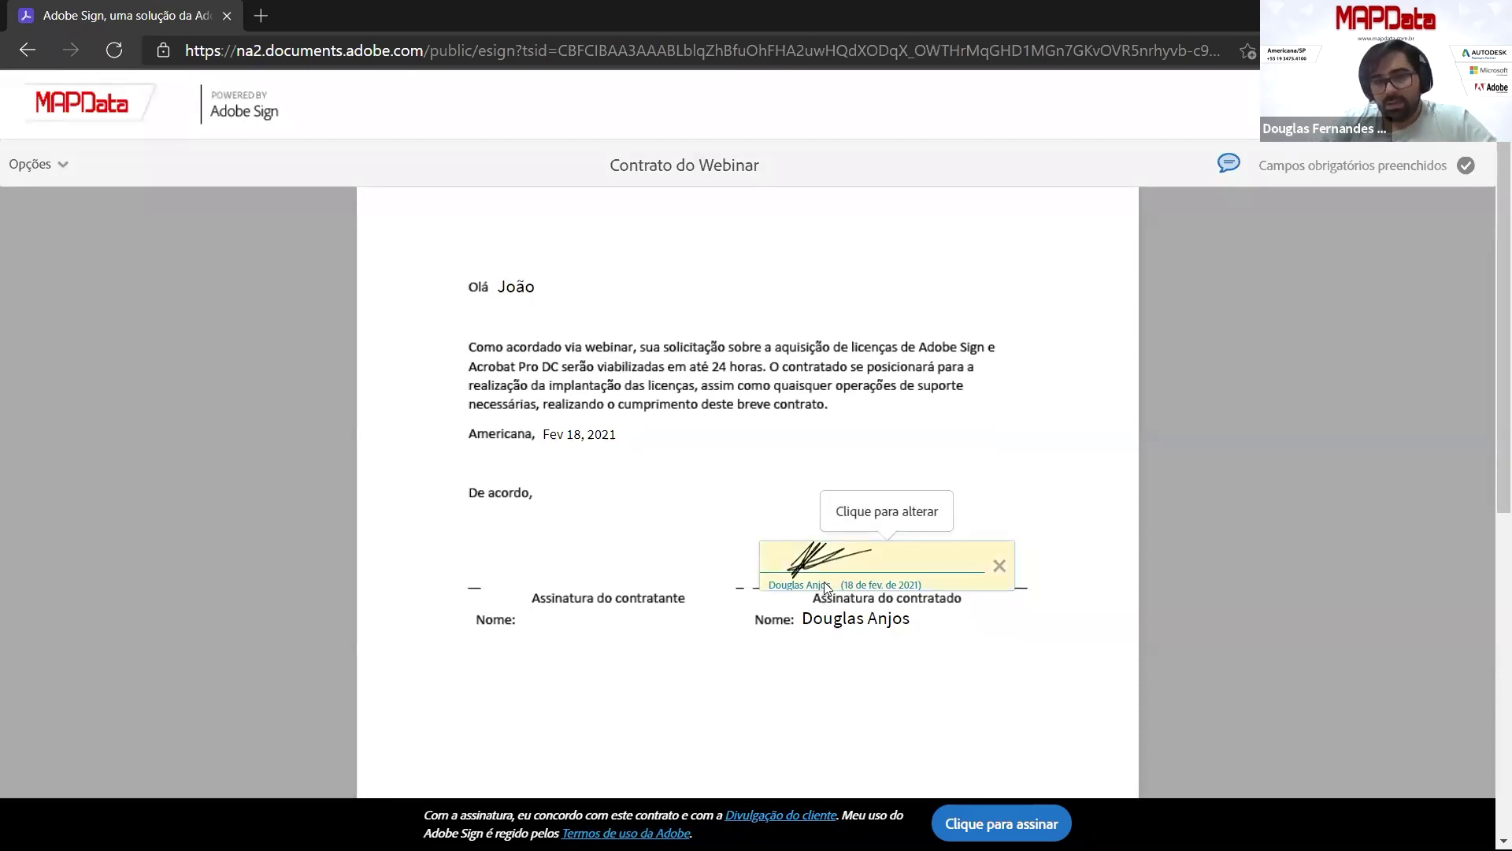
scroll(820, 588, down, 7)
scroll(813, 587, up, 7)
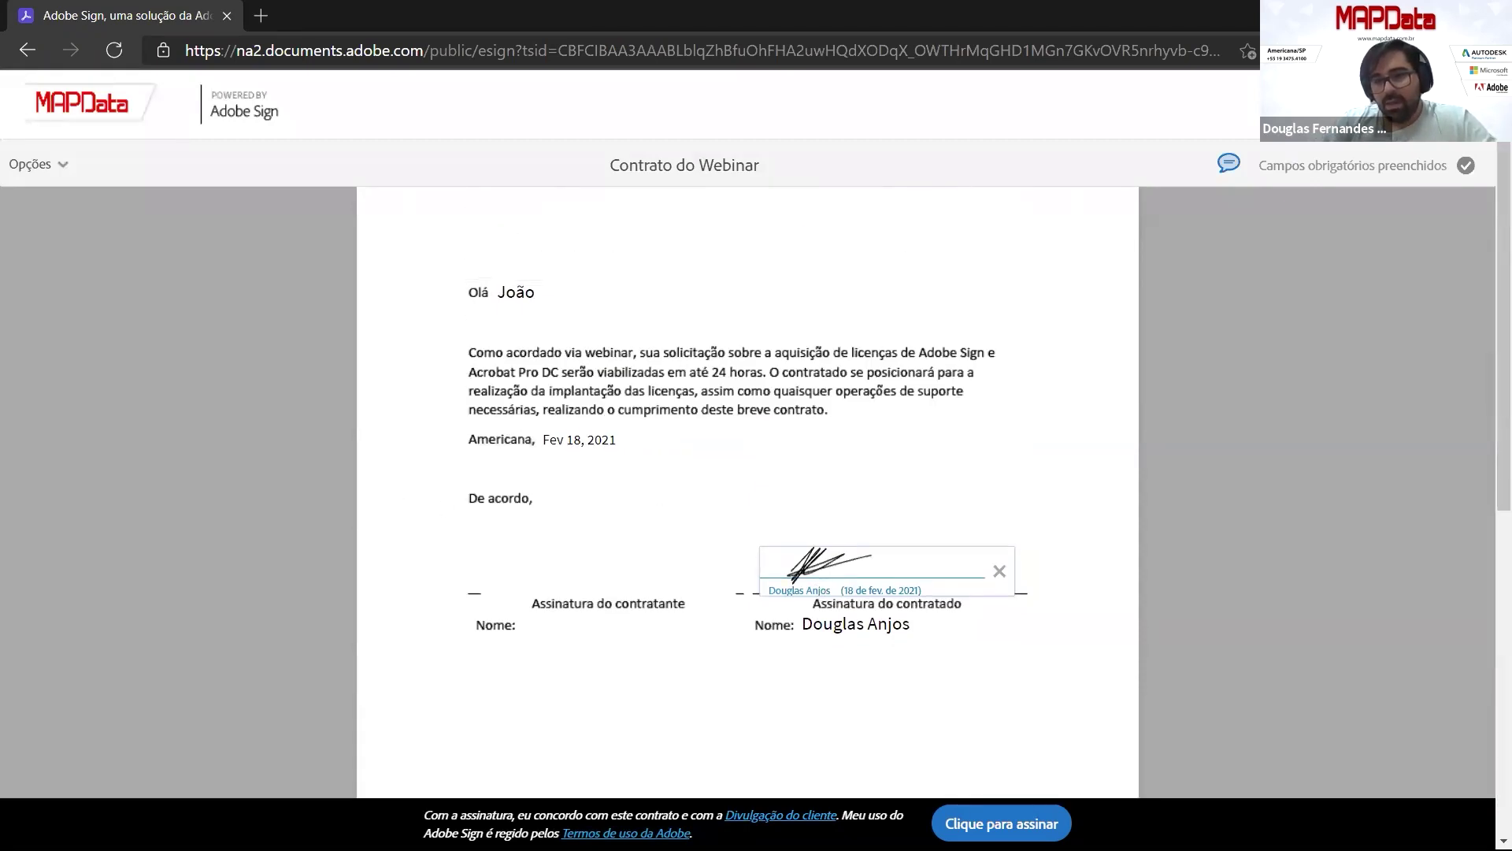
click(1022, 824)
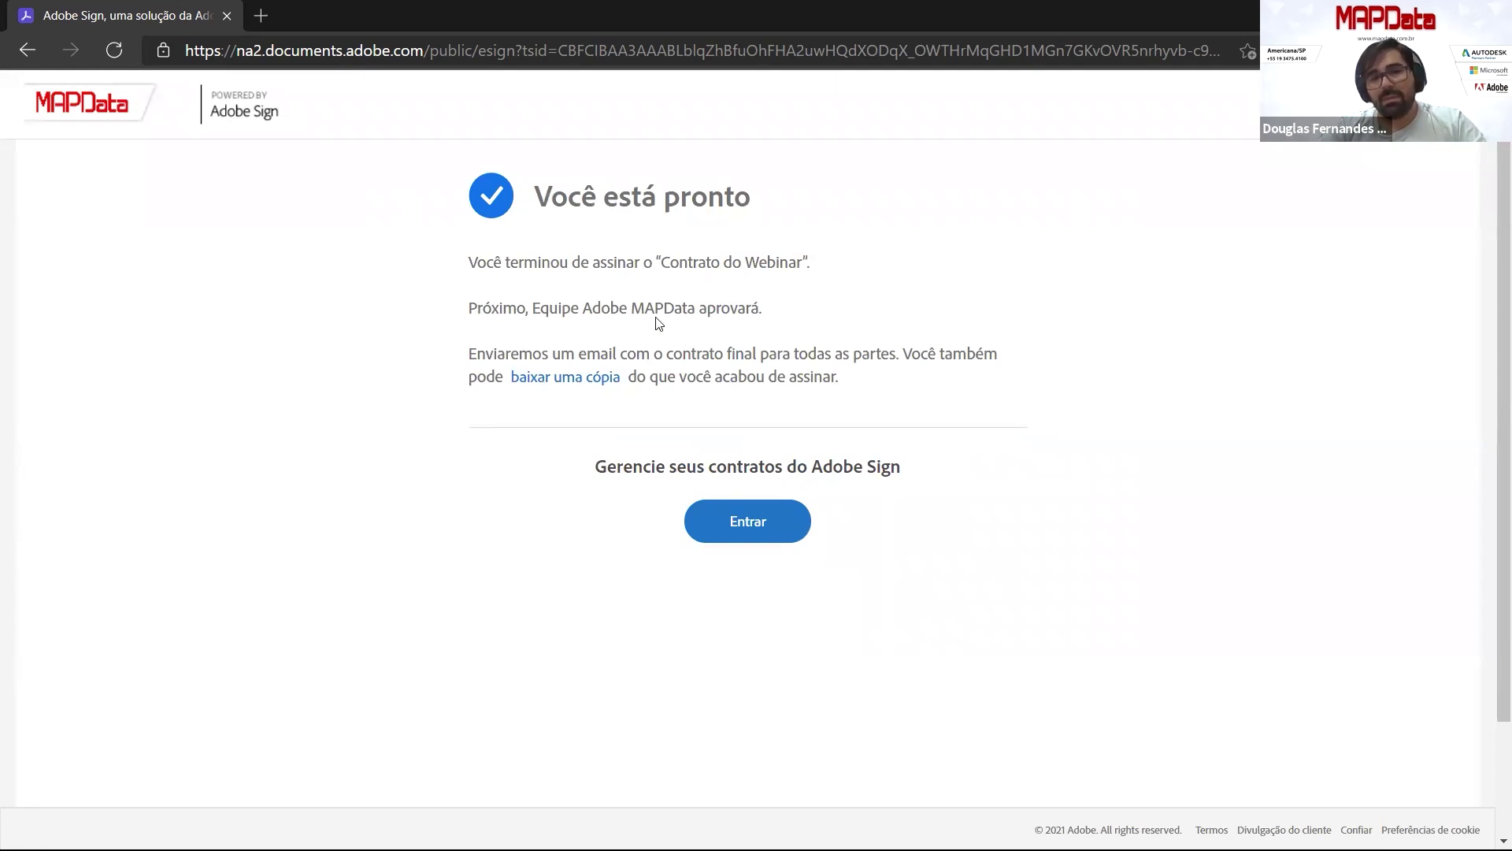
- Check the approving team's name in the confirmation, then bring Outlook forward
drag(600, 316, 688, 317)
click(689, 318)
key(alt+Tab)
key(Tab)
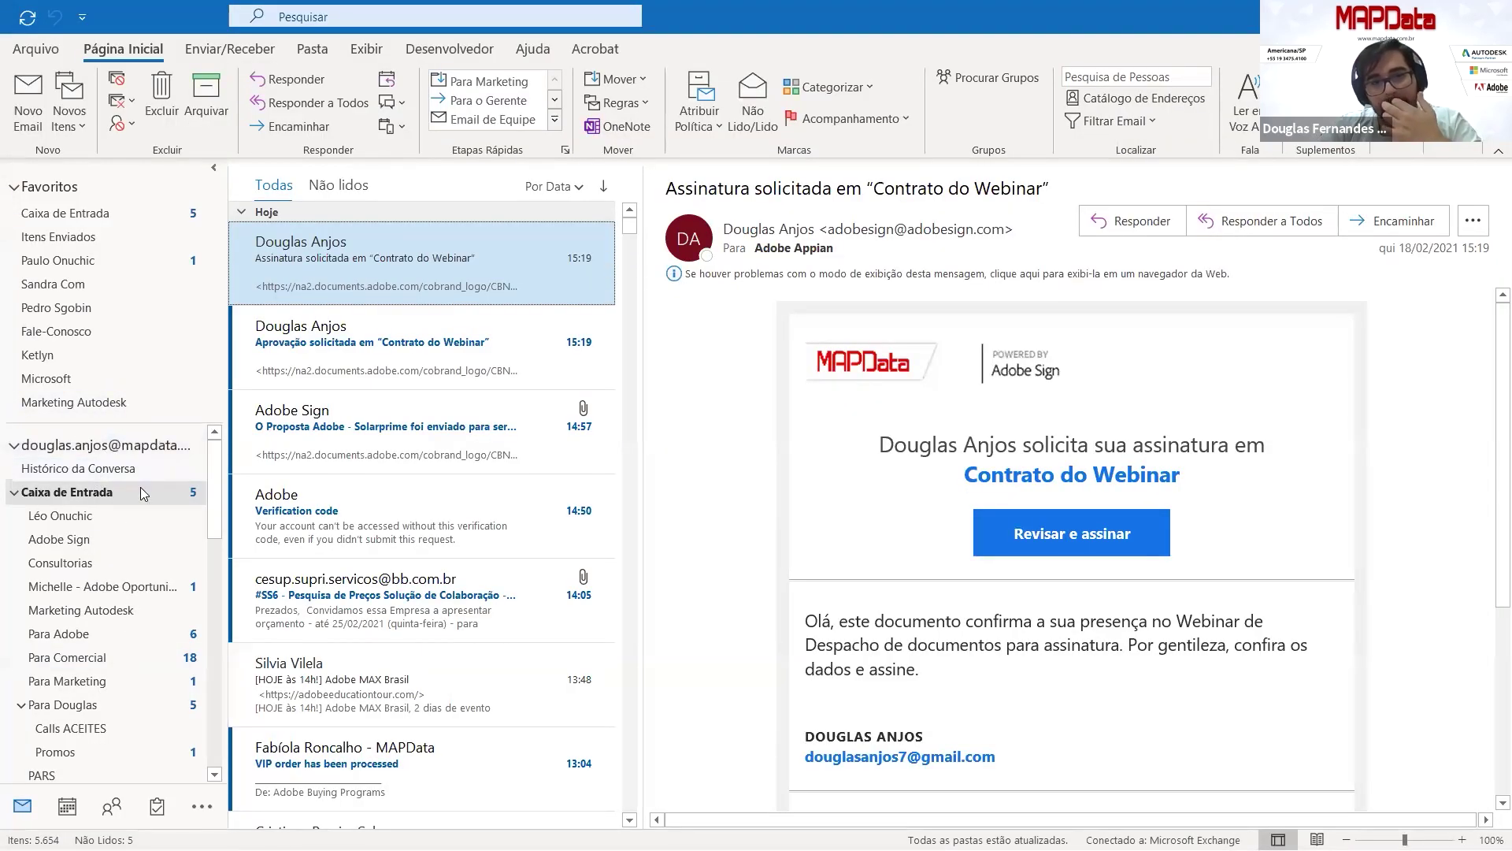
- Open the approval-request email, view the recipient's contact card, then look at the signature request email
click(350, 376)
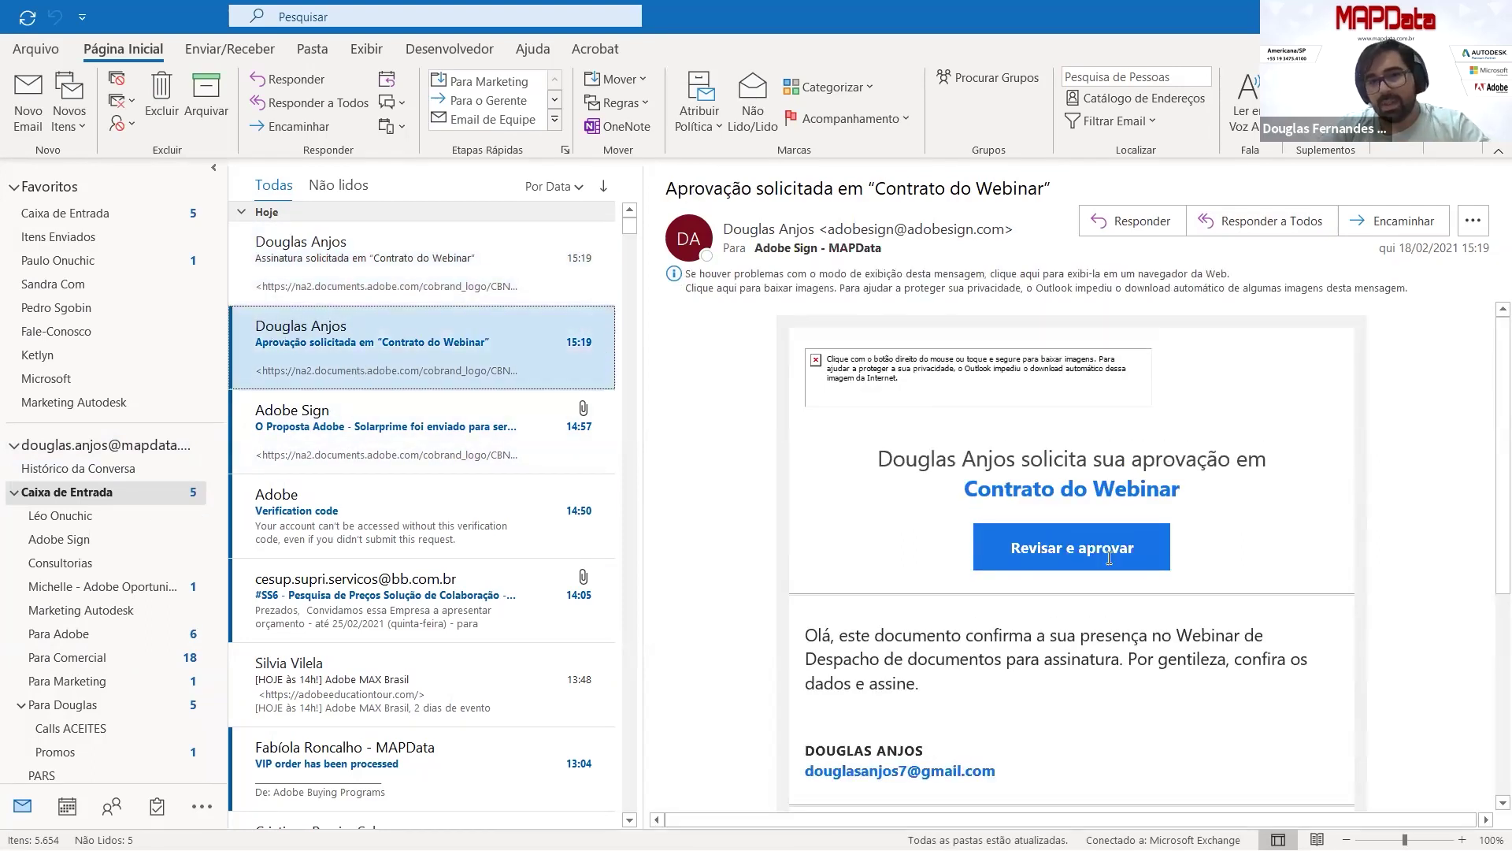
click(848, 249)
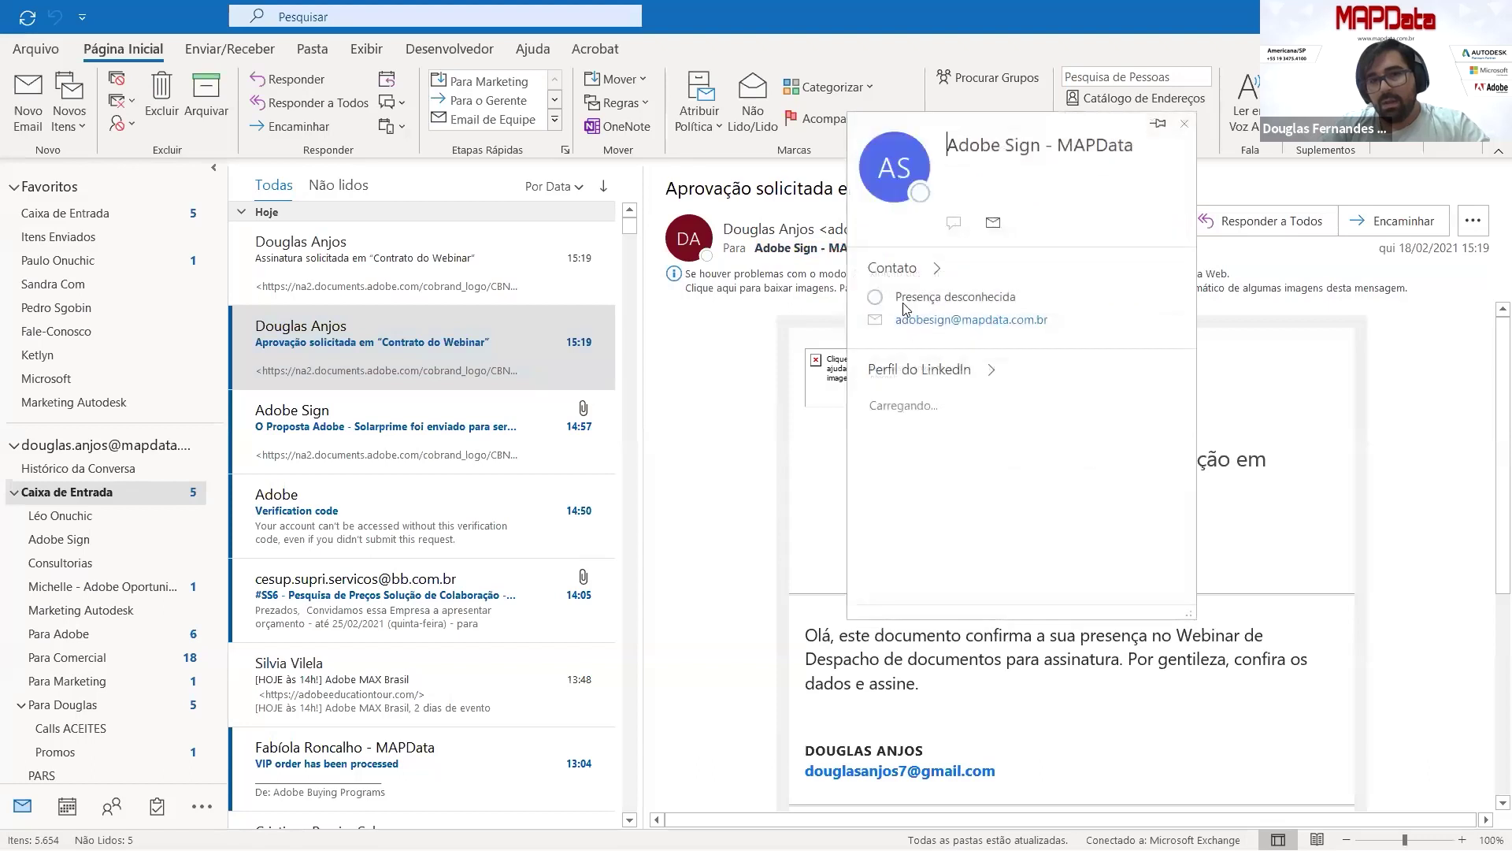
click(669, 375)
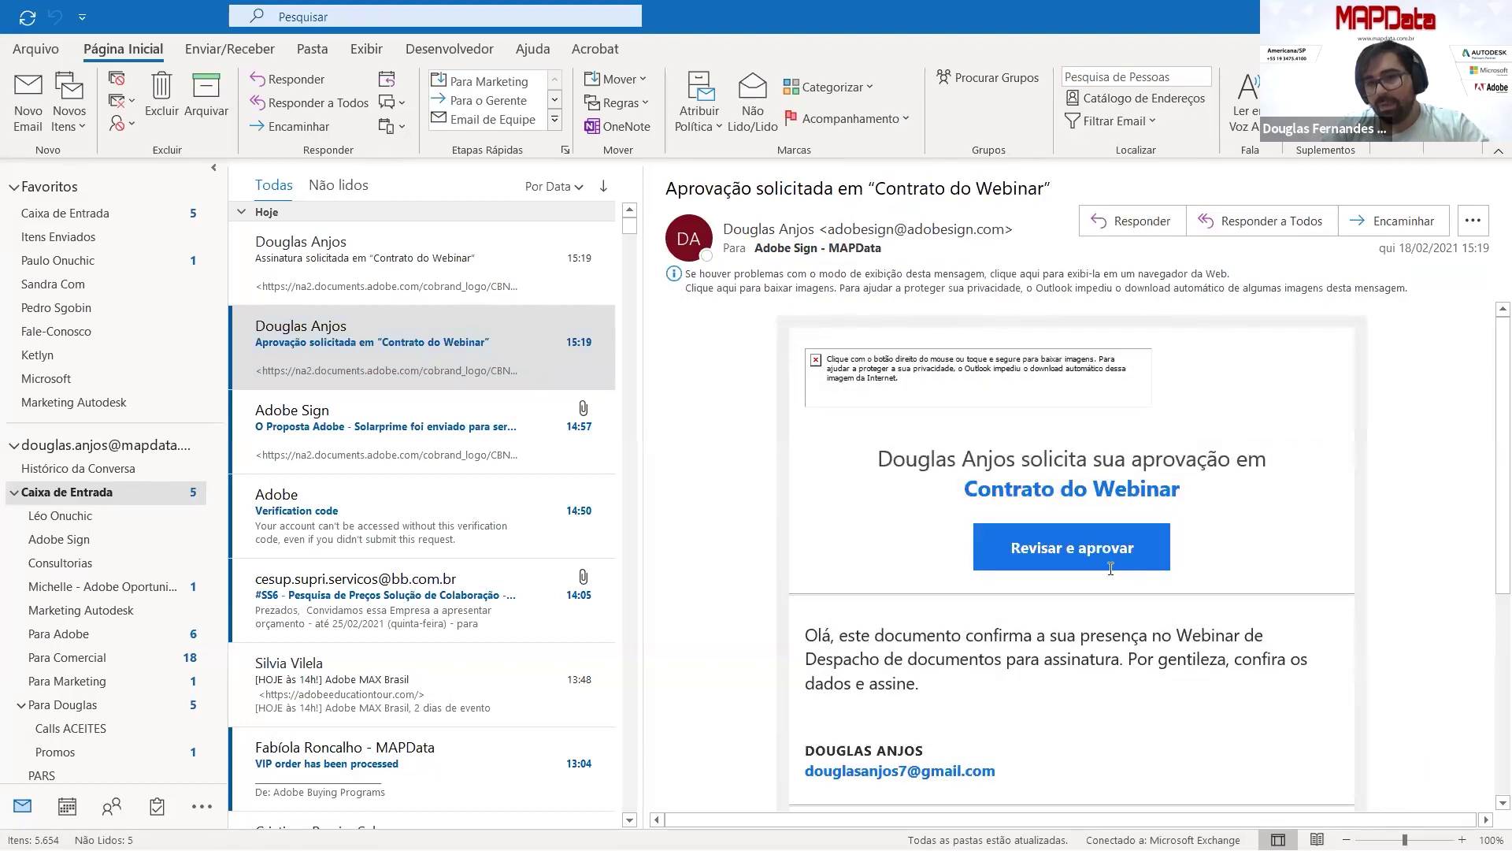
click(457, 272)
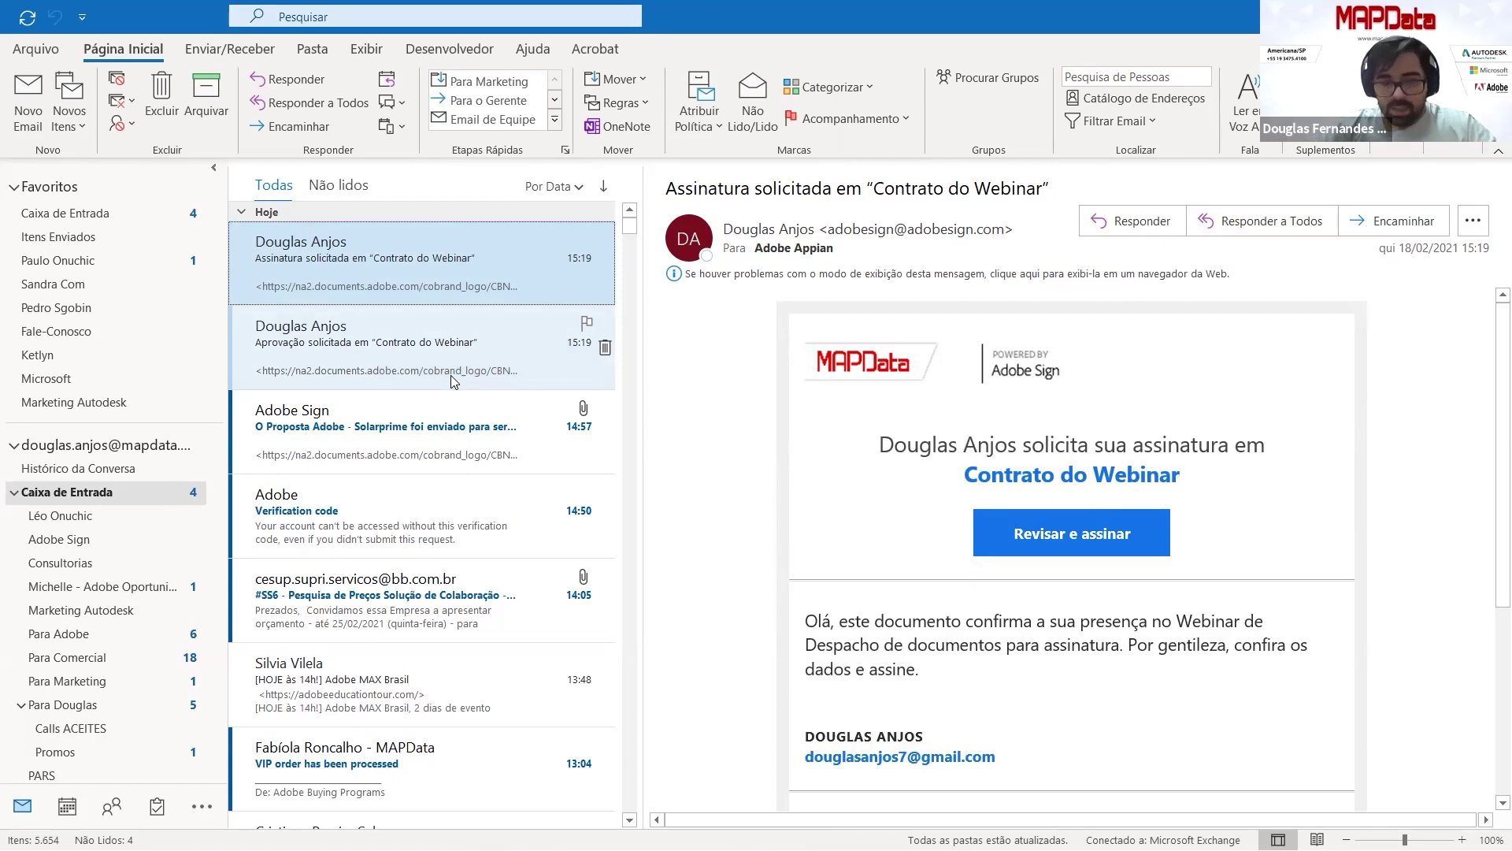
- Copy the Revisar e aprovar hyperlink from the approval-request email and return to the browser
click(433, 375)
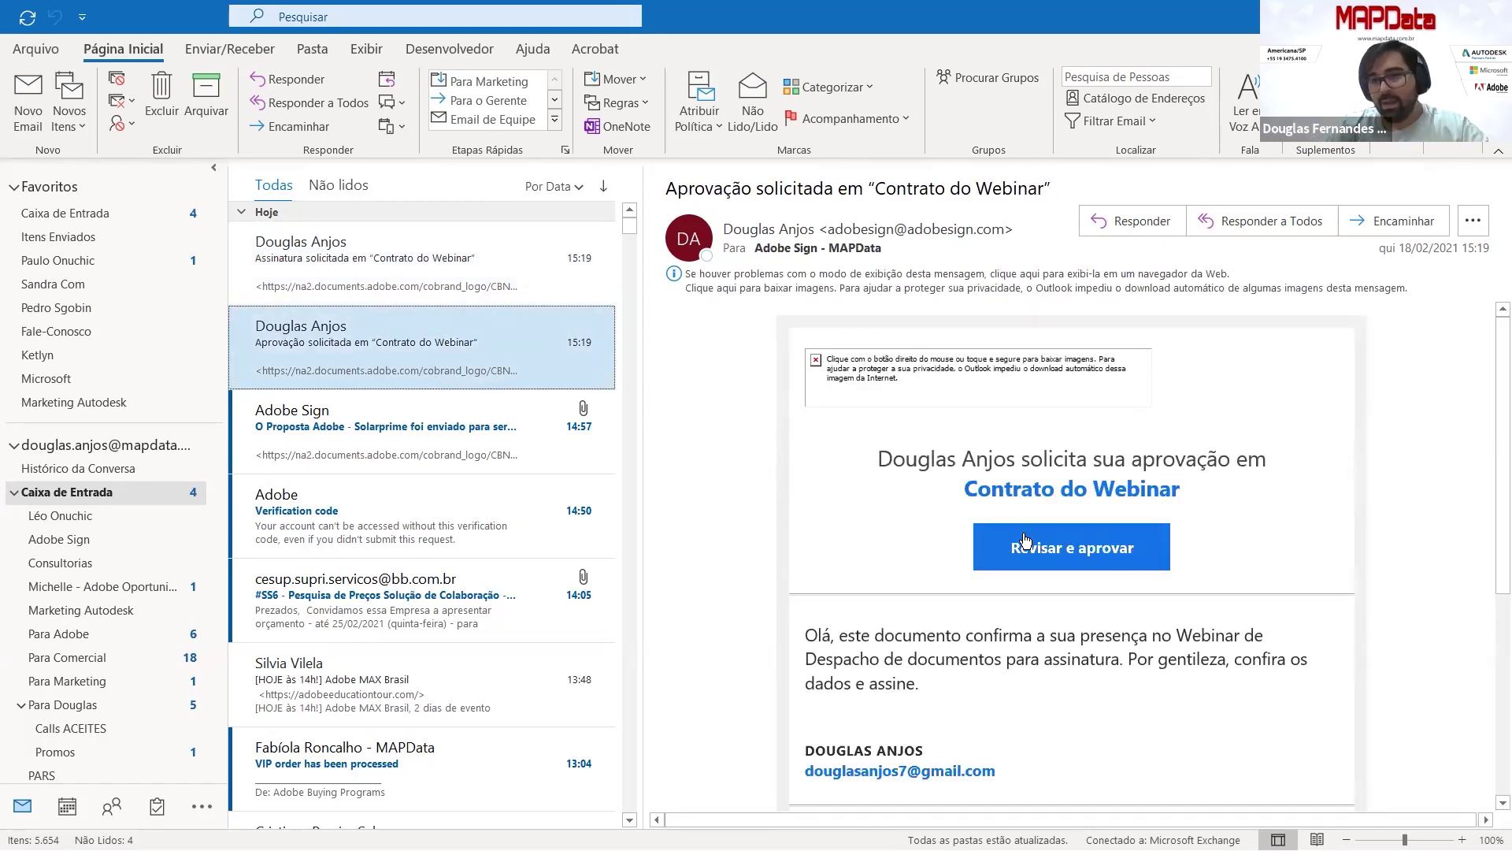
right_click(1049, 551)
click(1118, 650)
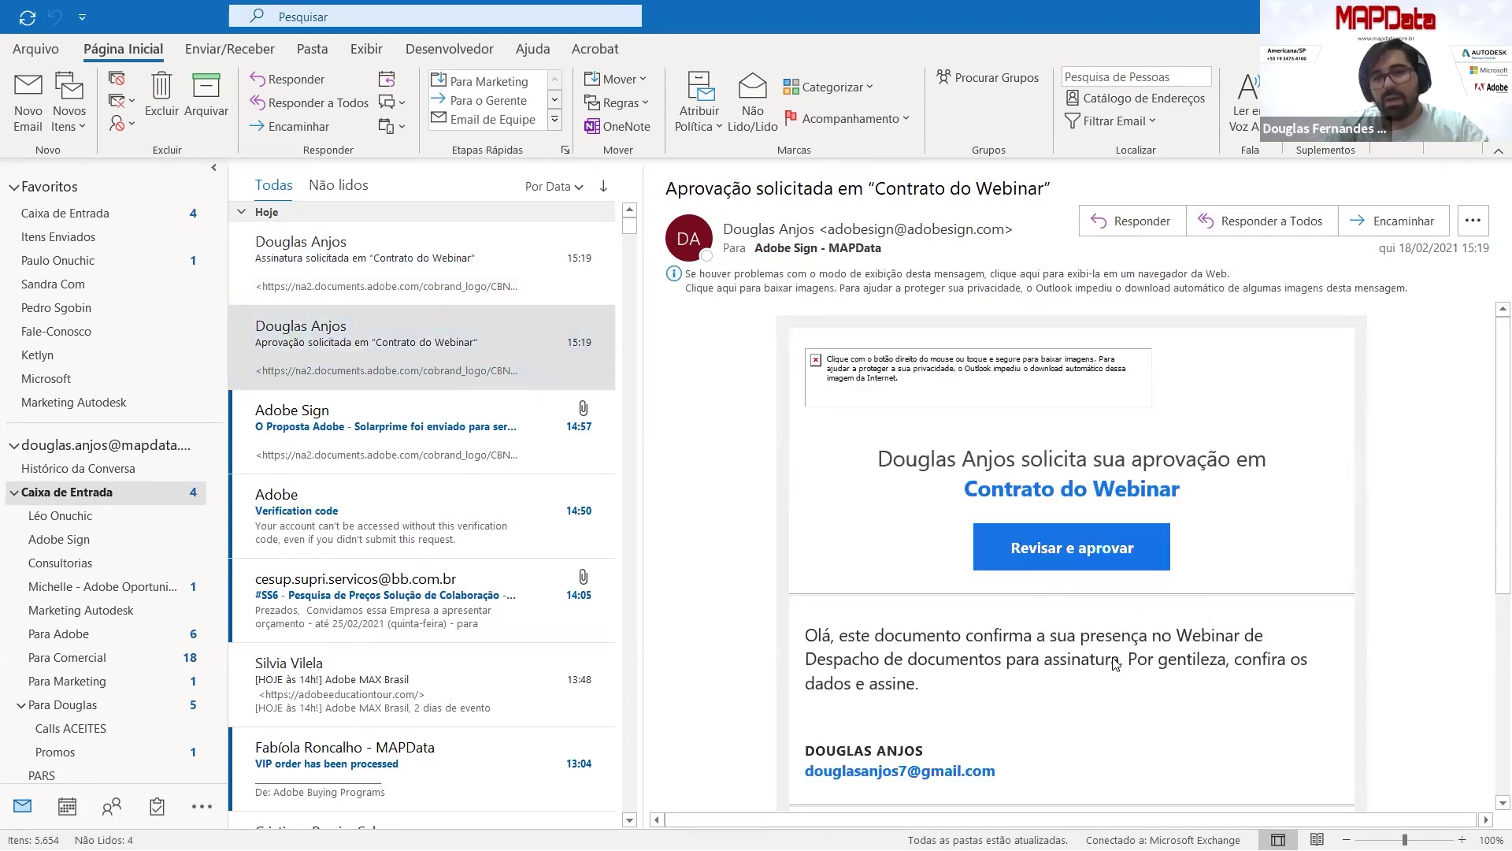
key(alt+Tab)
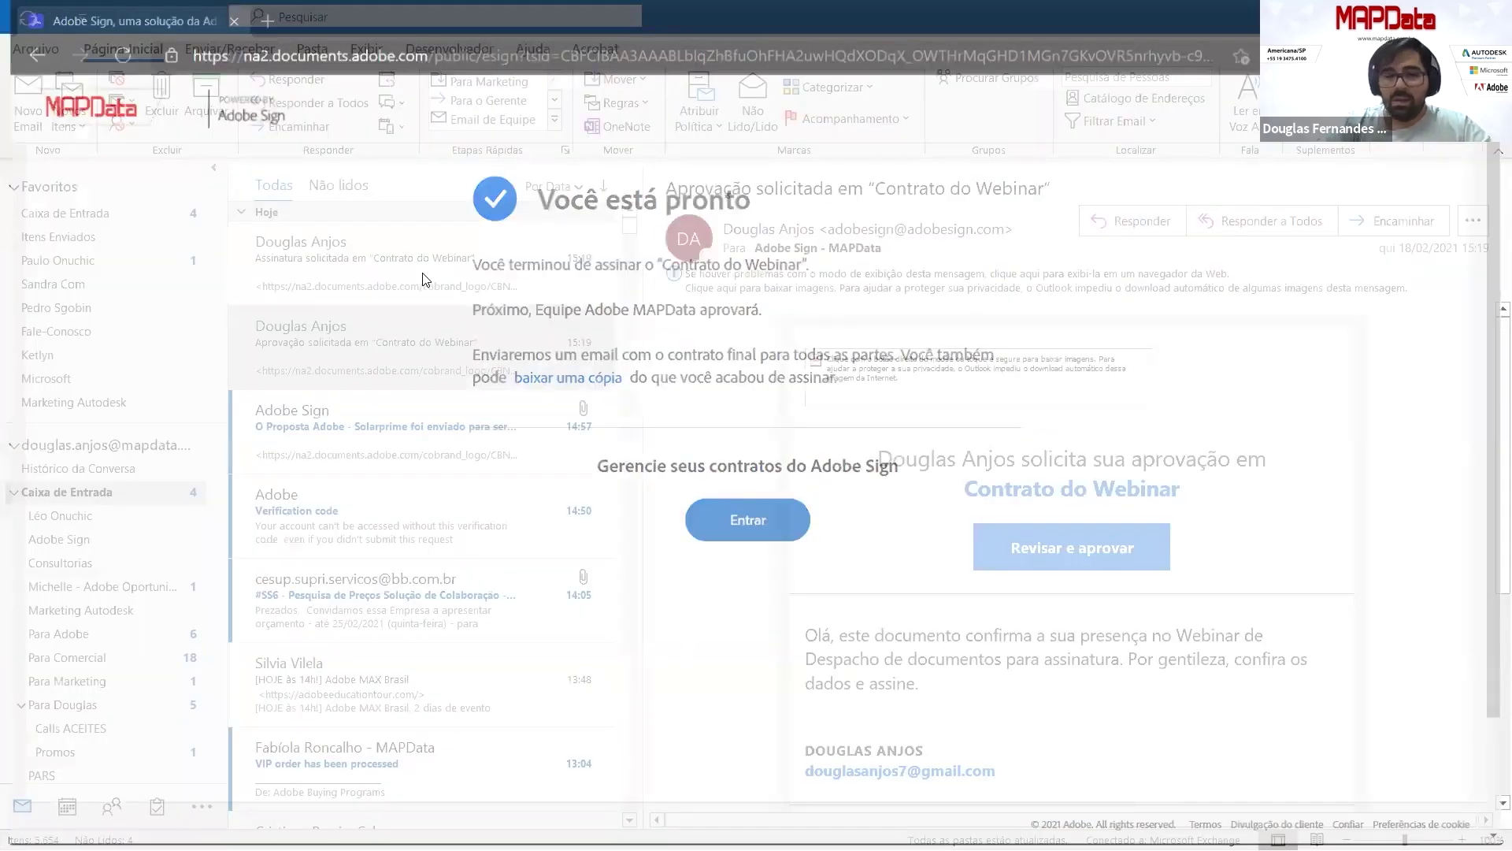
- Load the copied approval link in a new private window and scroll to the Iniciais field
key(alt+Tab)
key(ctrl+shift+n)
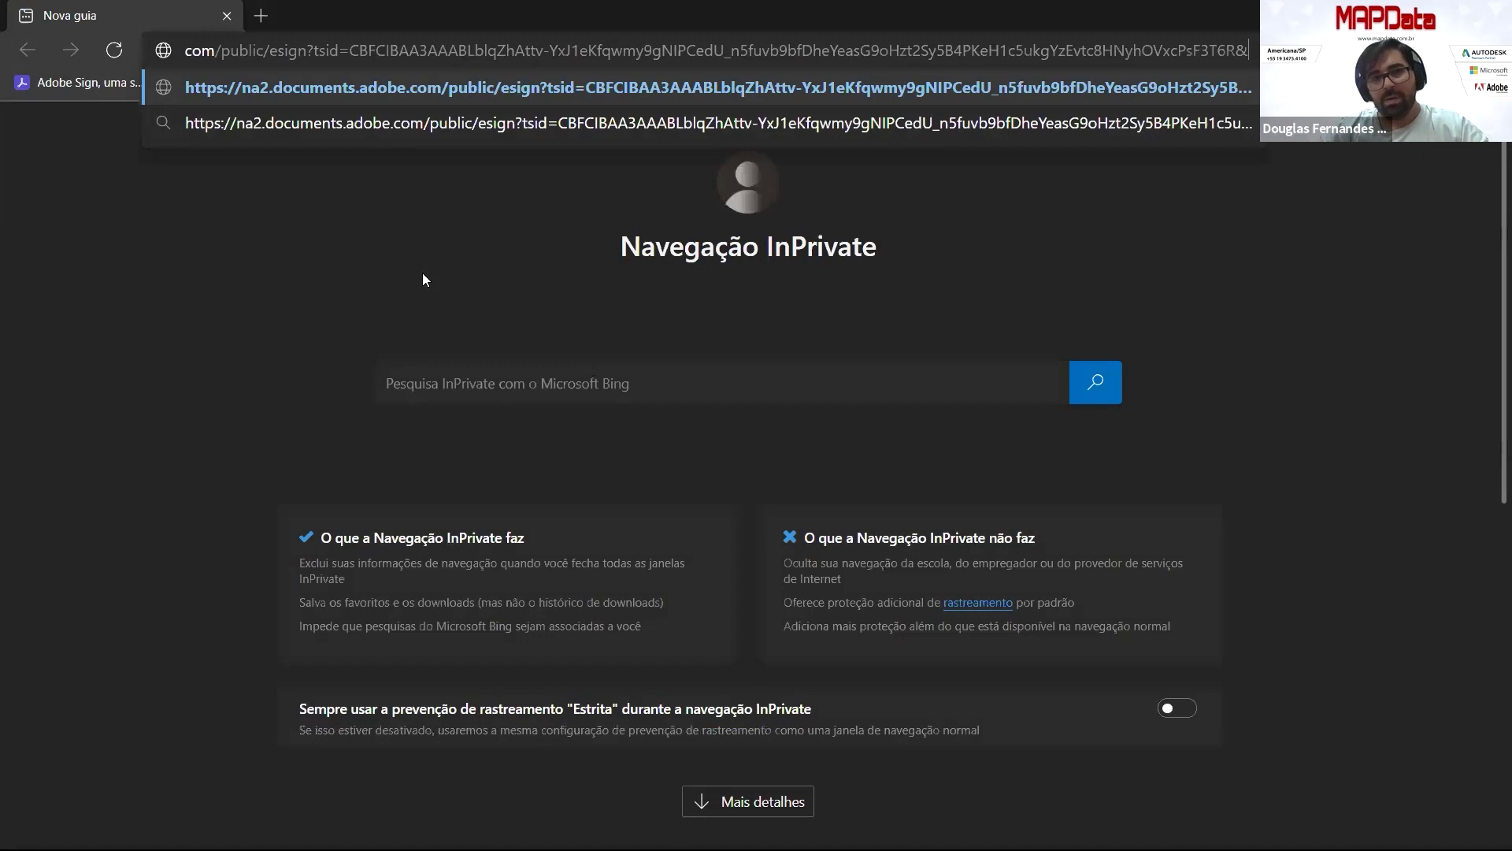
key(Return)
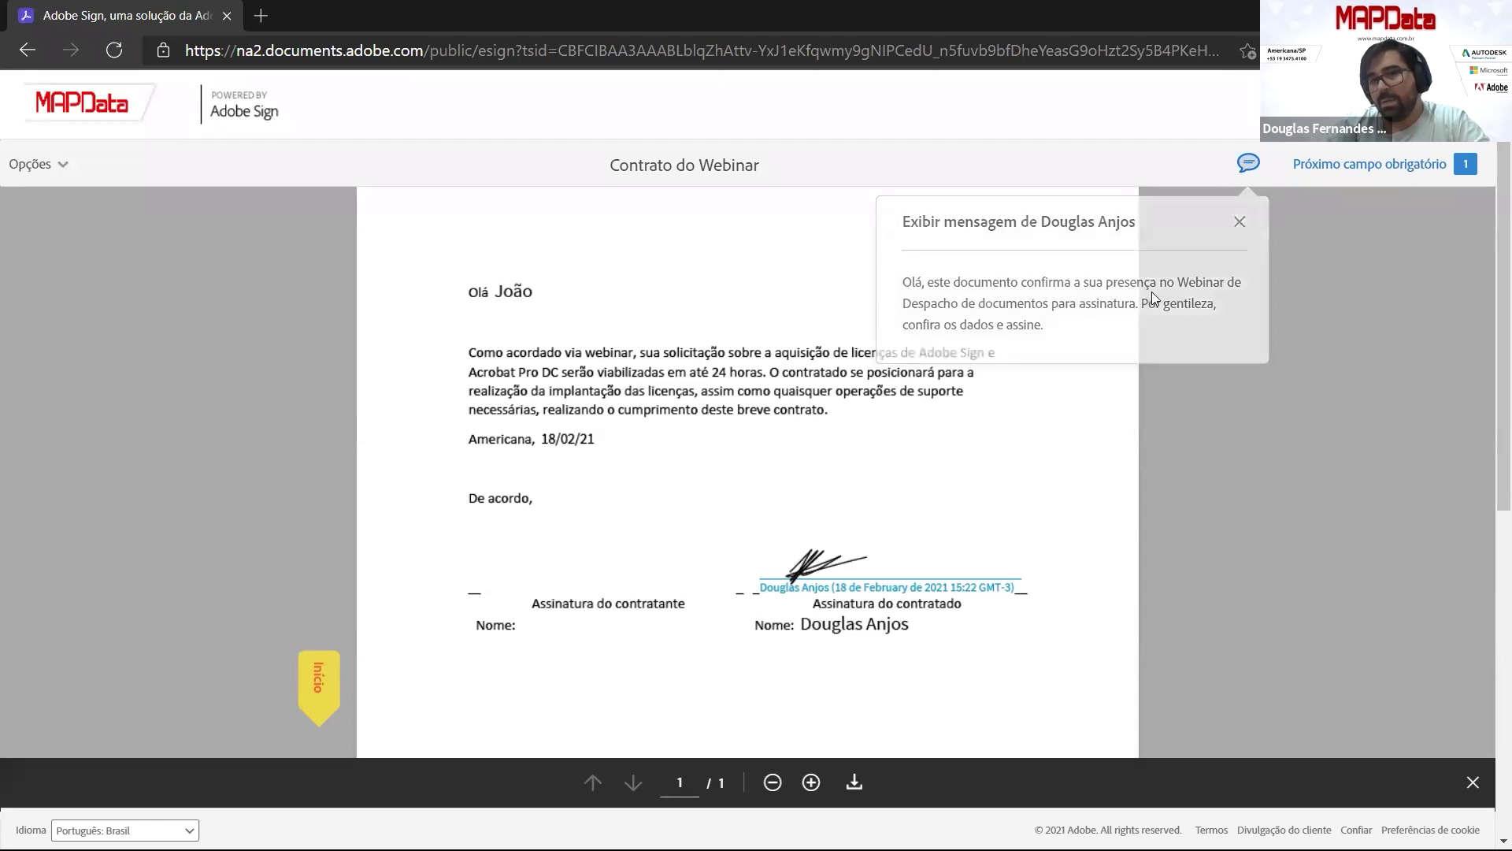
drag(1033, 284, 1132, 330)
click(1132, 331)
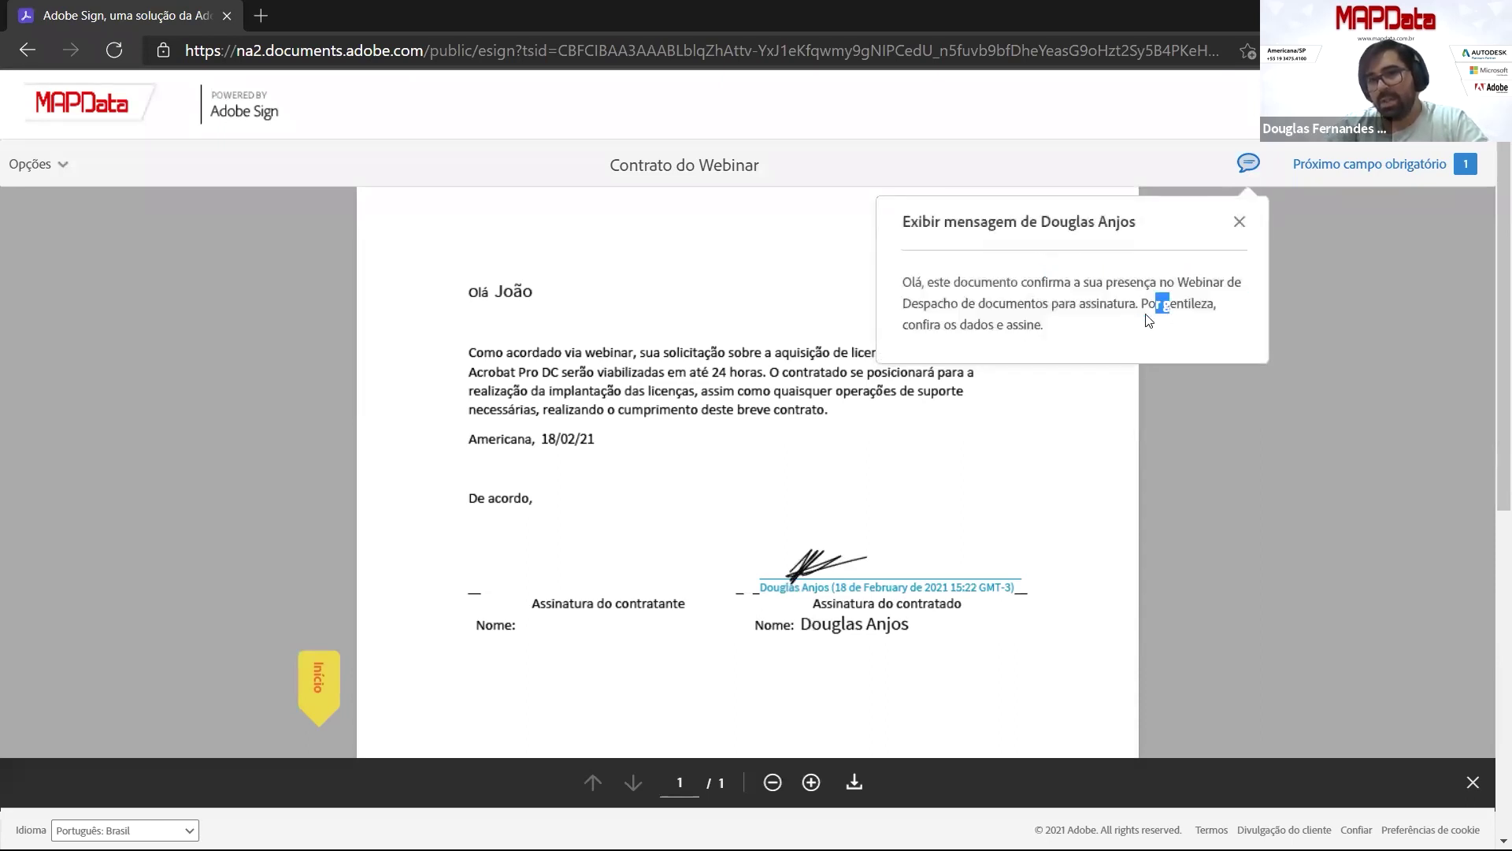
scroll(583, 355, down, 5)
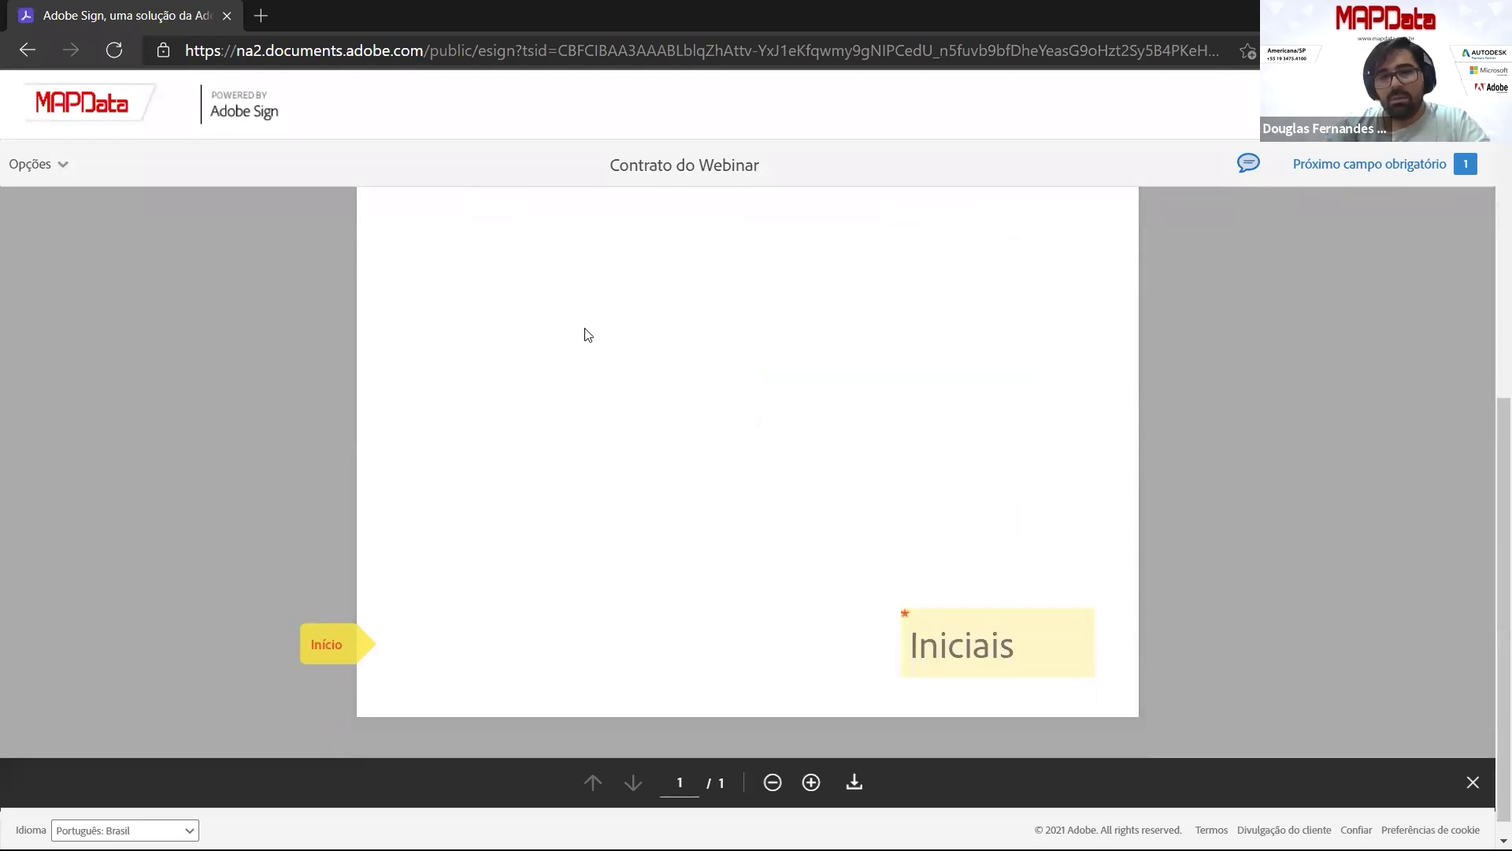
- Open the required Iniciais field and try the typed EAM, drawn, and phone initials options
click(944, 642)
drag(690, 289, 814, 291)
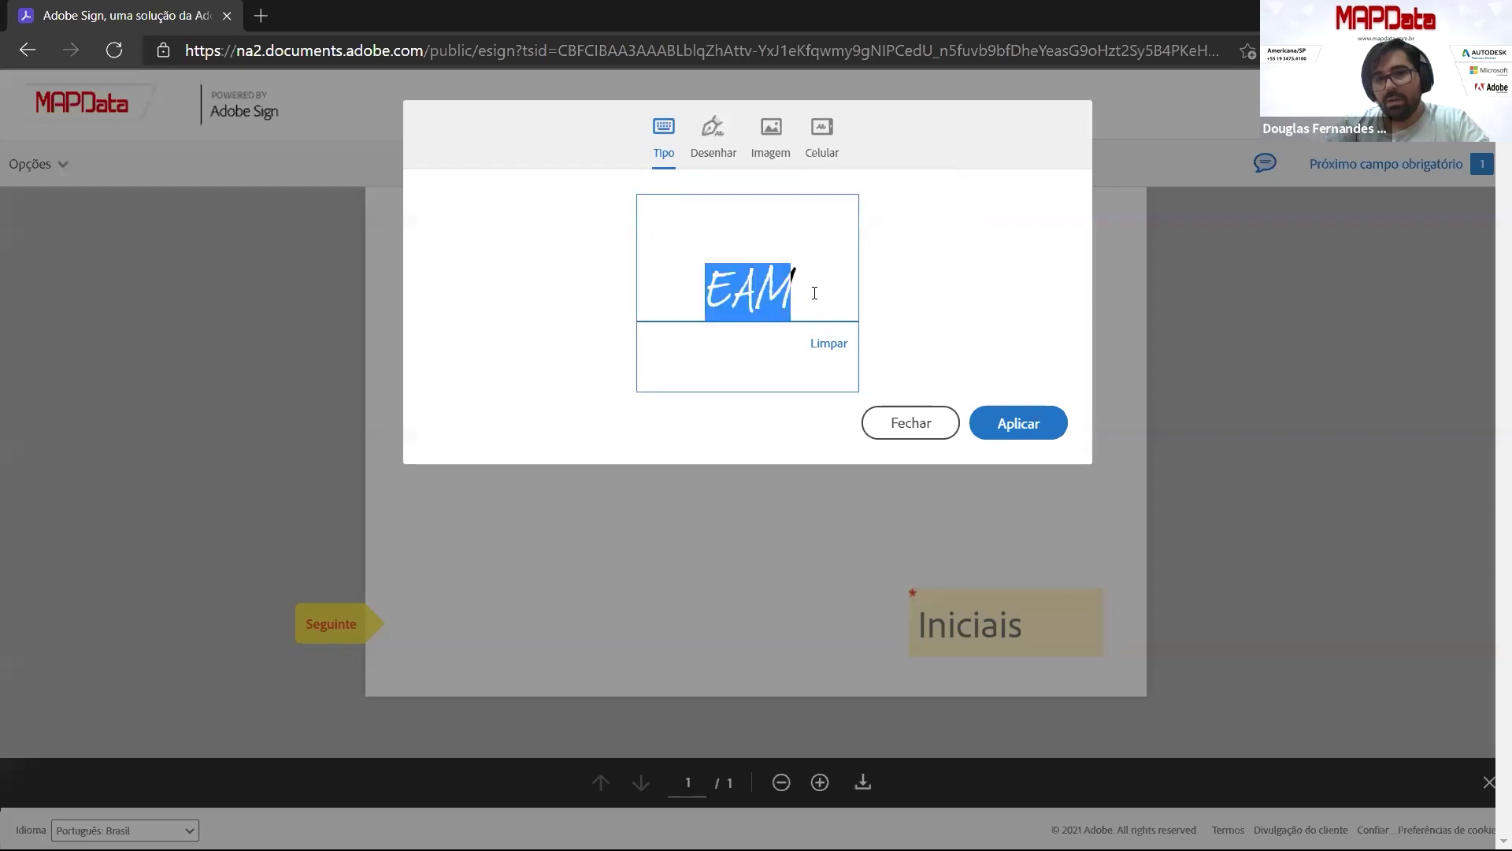
click(709, 142)
drag(668, 280, 707, 234)
drag(666, 367, 757, 319)
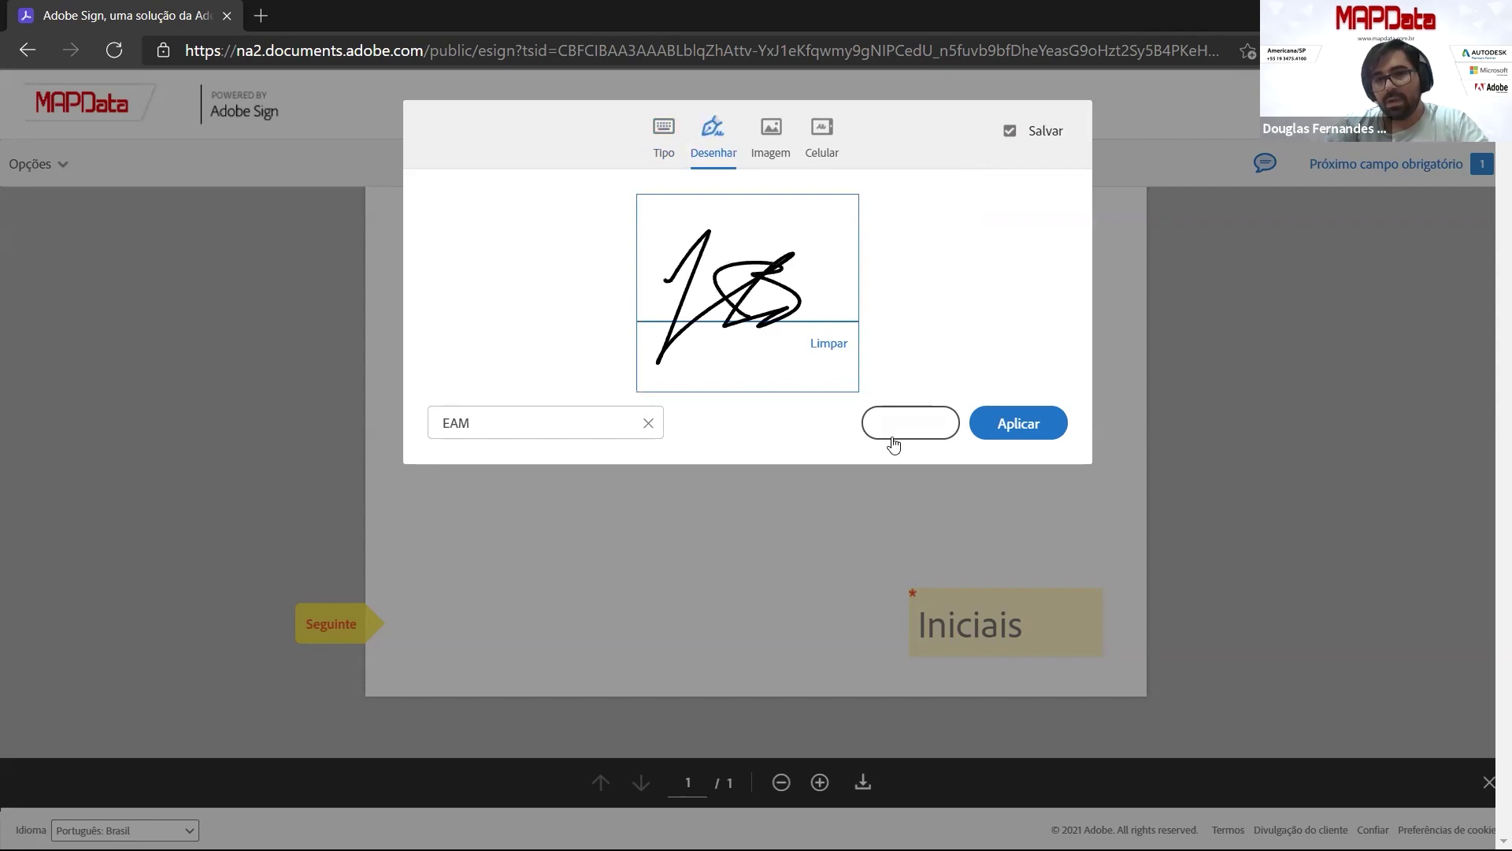
click(827, 345)
click(821, 145)
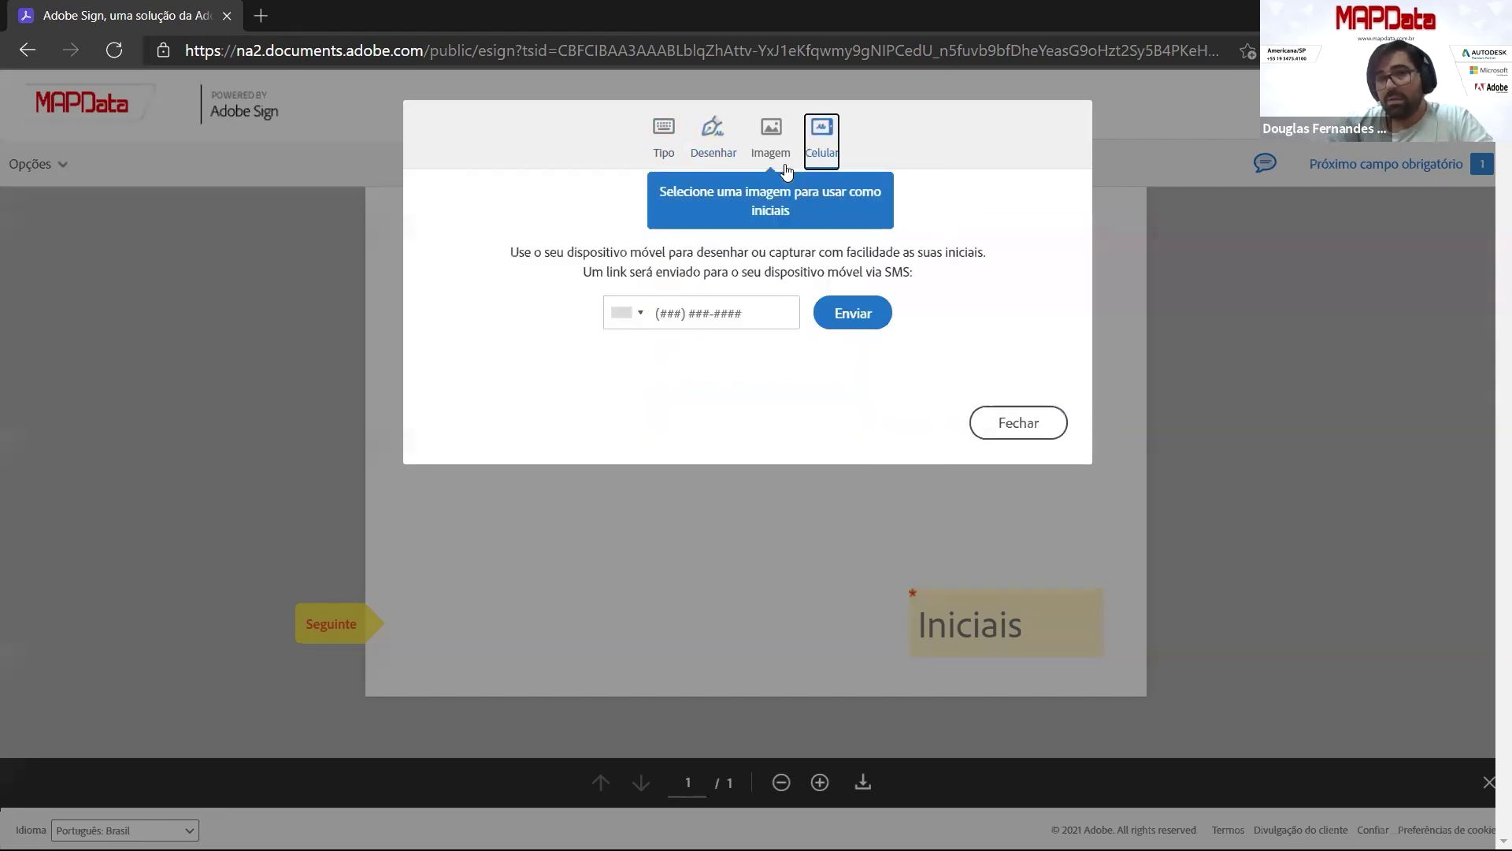
click(771, 142)
- Hand-draw the 'Visto' initials, apply them to the Iniciais field, and approve the contract
click(716, 145)
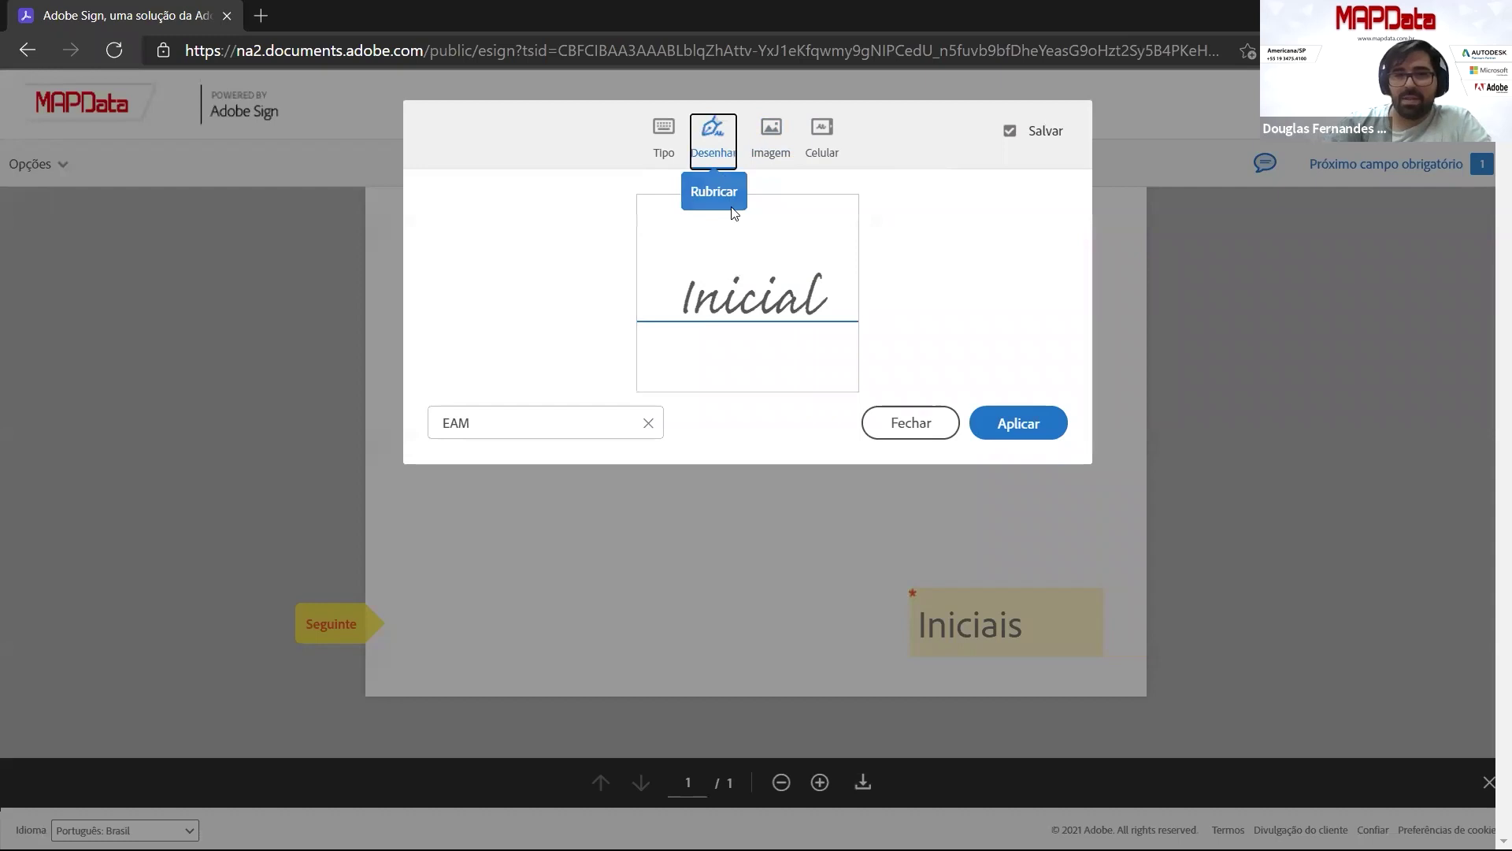
drag(654, 234, 768, 227)
mouse_move(686, 337)
mouse_down()
mouse_move(773, 307)
mouse_move(787, 317)
mouse_move(744, 319)
mouse_up()
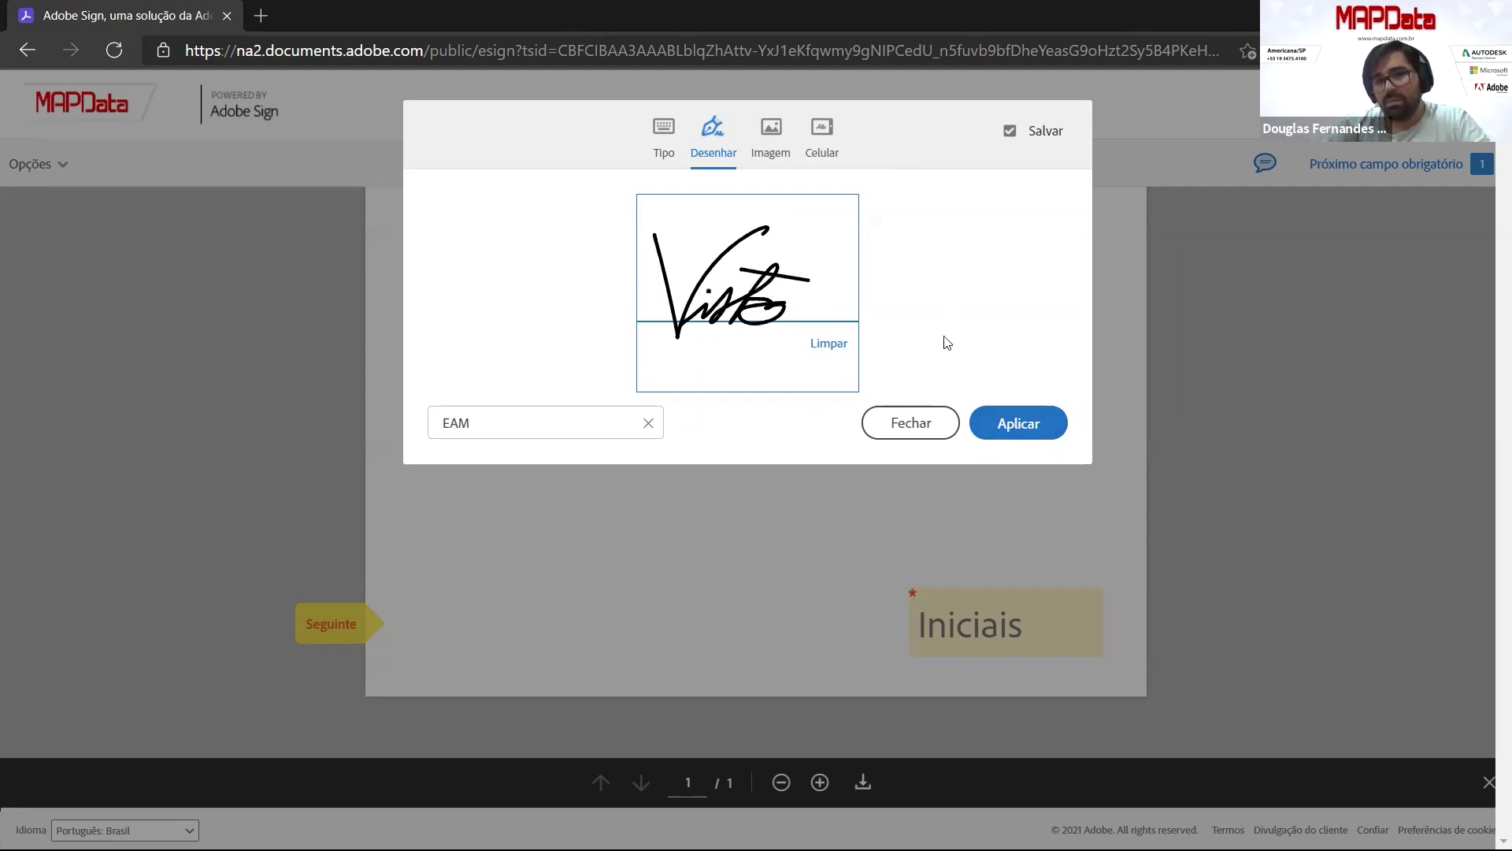
click(1019, 424)
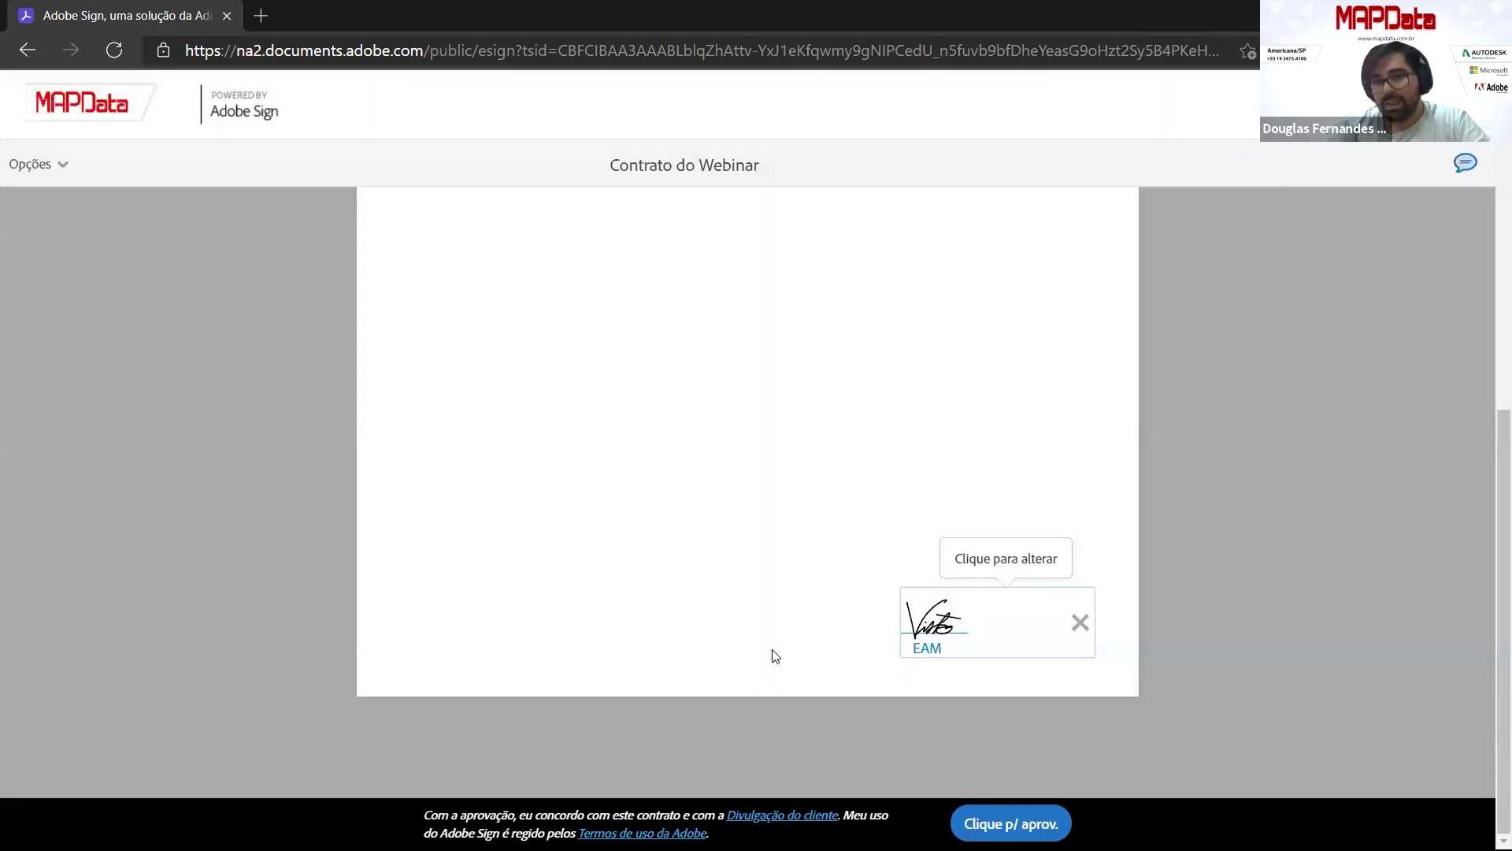
scroll(768, 546, up, 5)
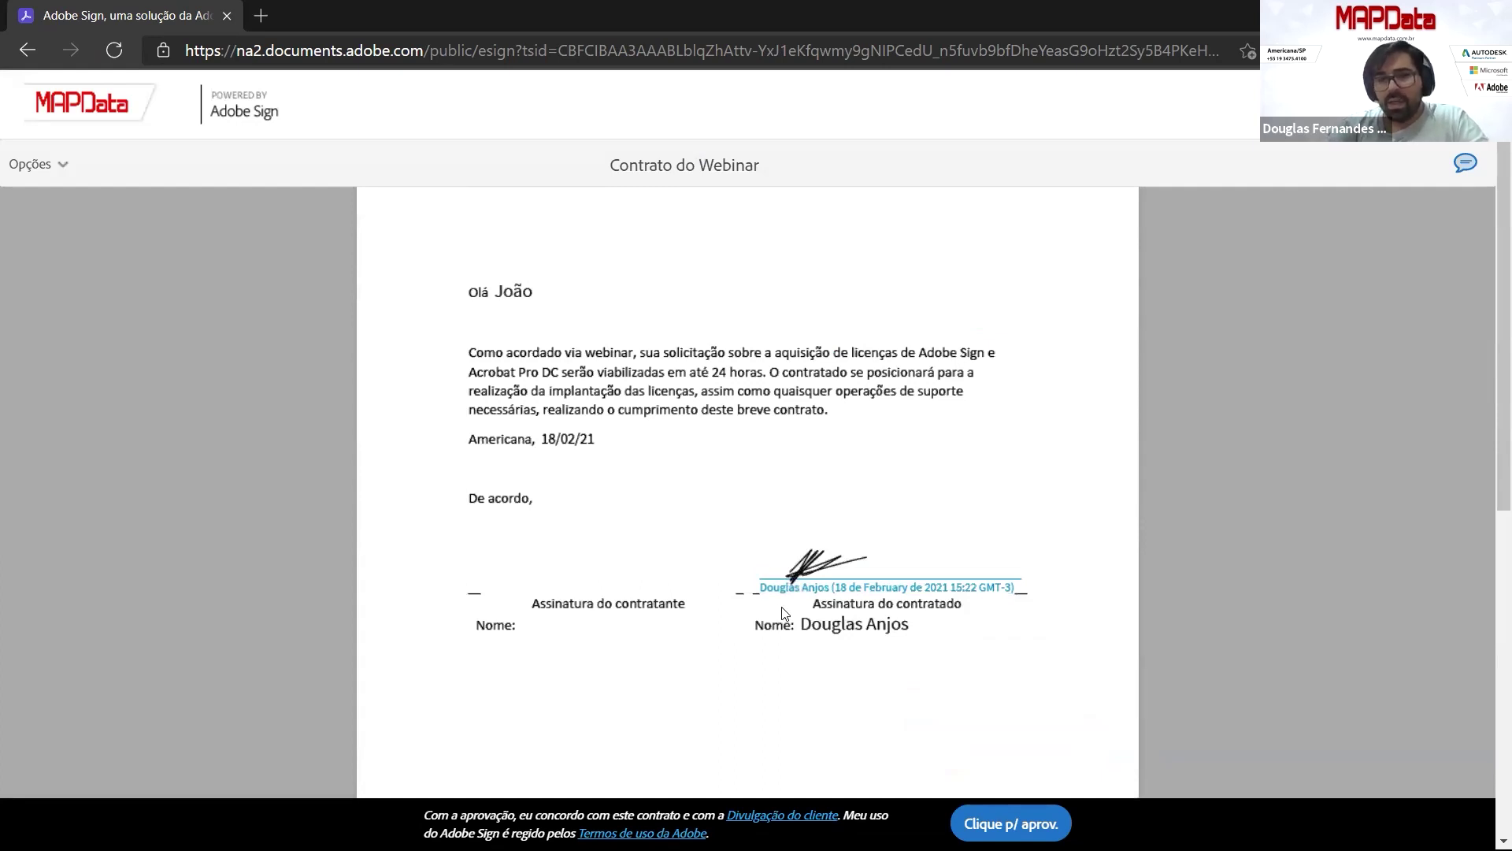
scroll(817, 624, down, 5)
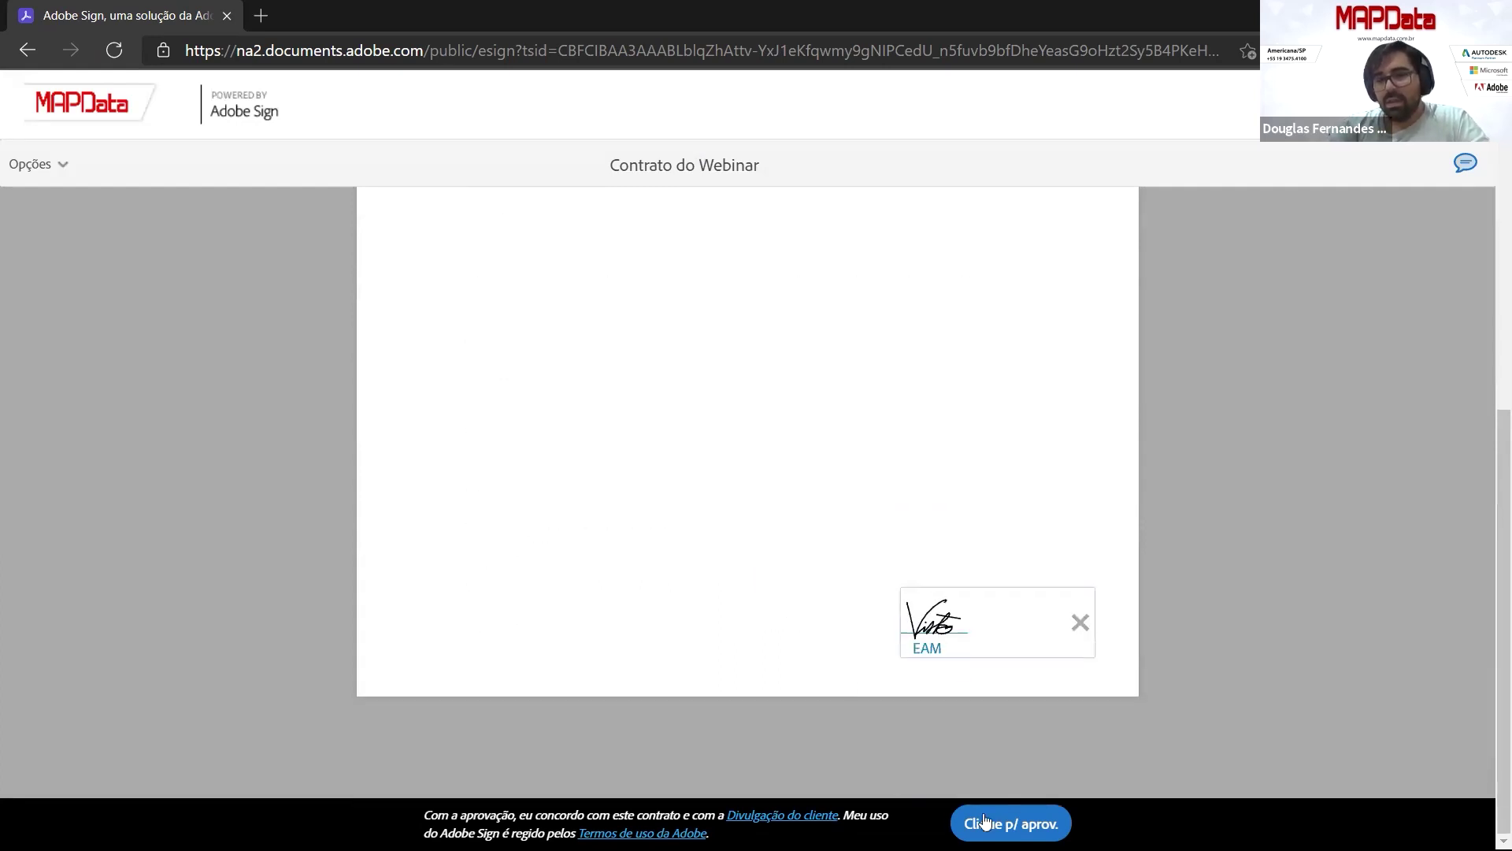
click(985, 821)
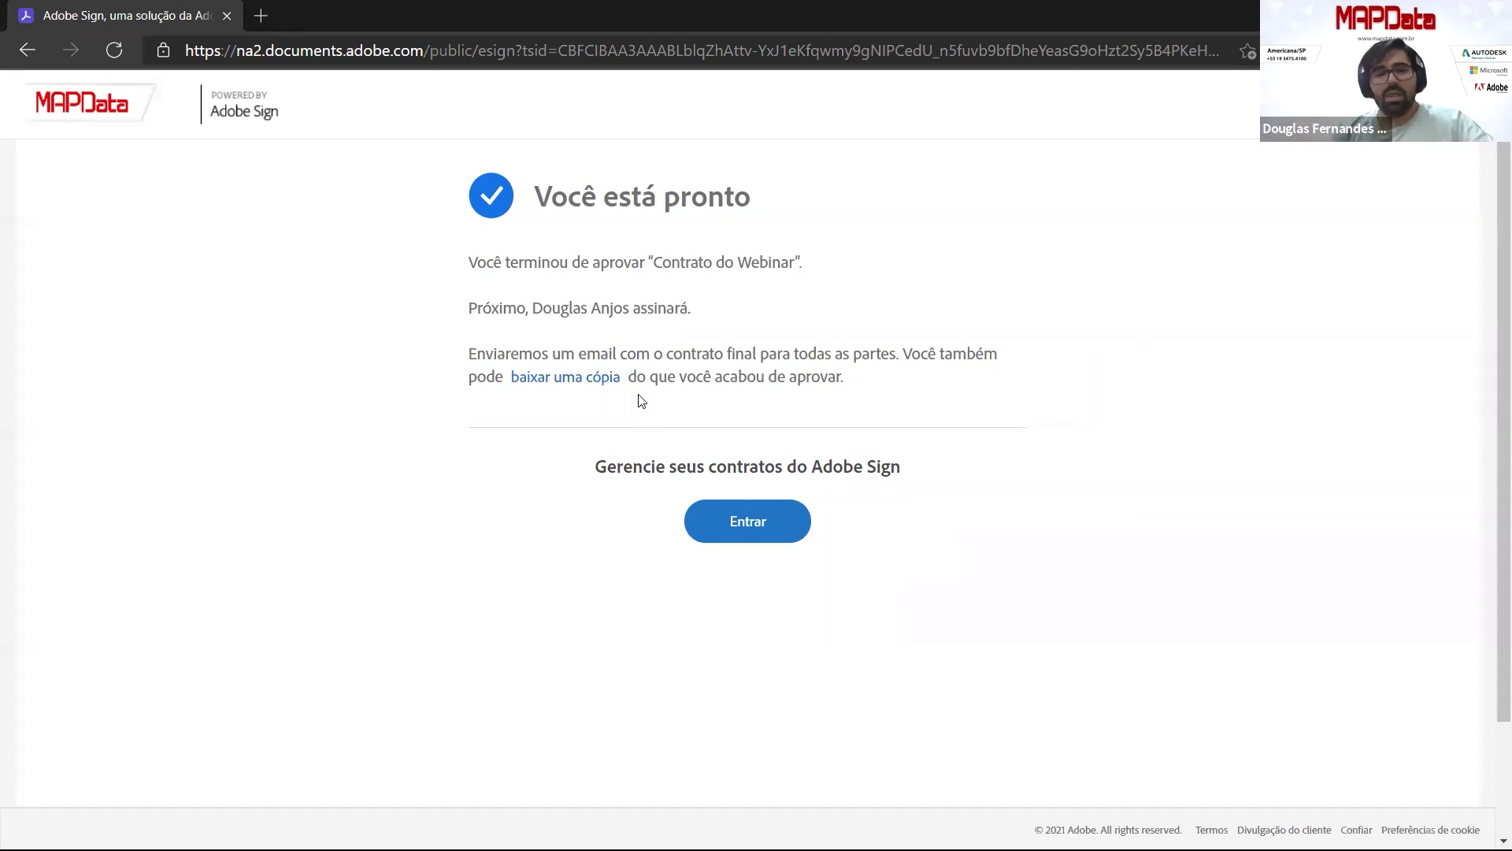
- In Outlook, open the Para Douglas folder and the Contrato do Webinar signature request email
key(alt+Tab)
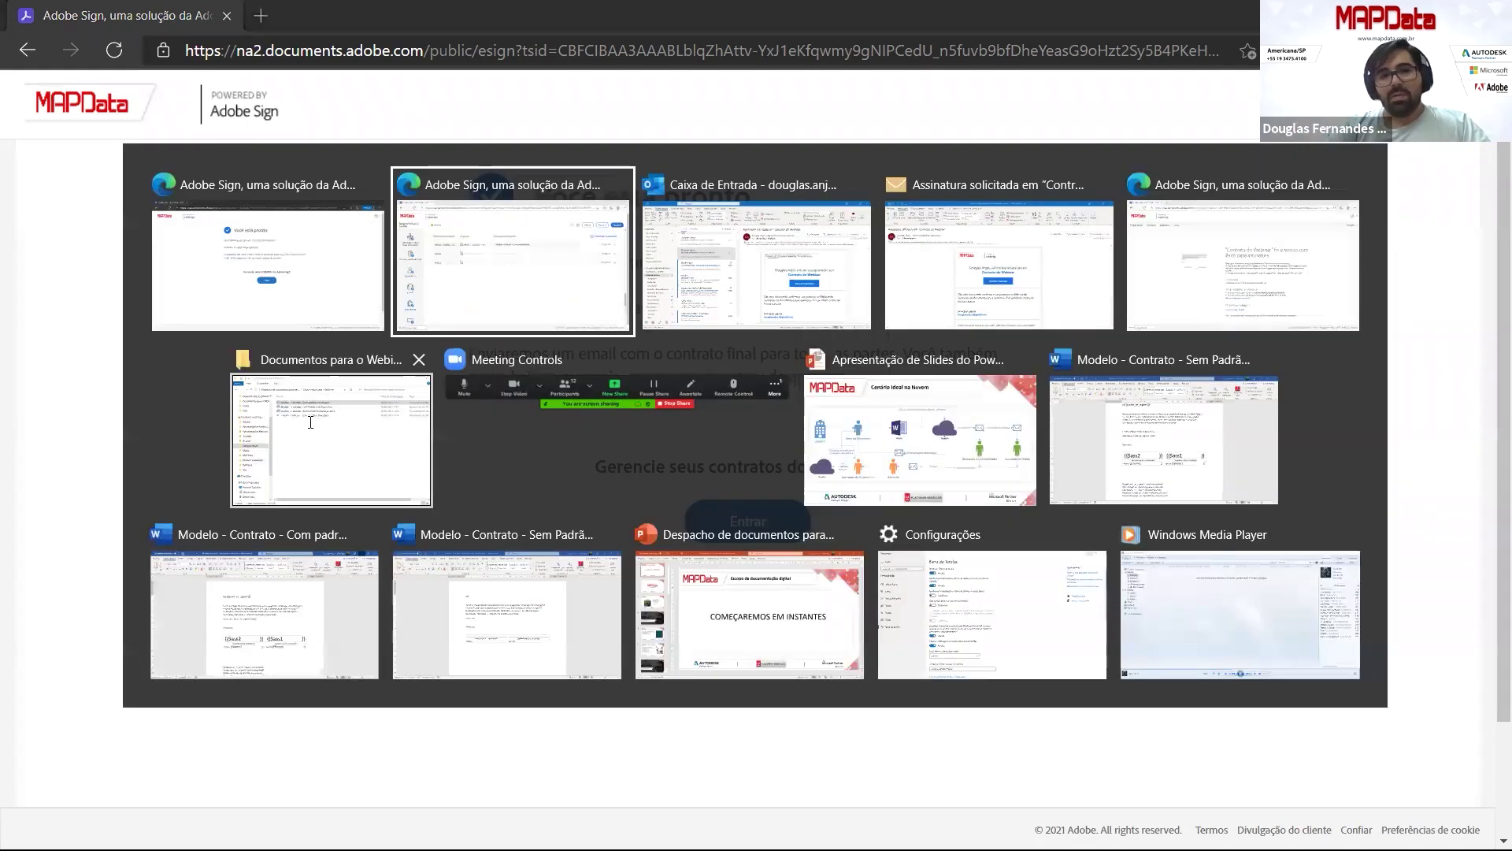
key(alt+Tab)
key(alt+Tab)
key(Tab)
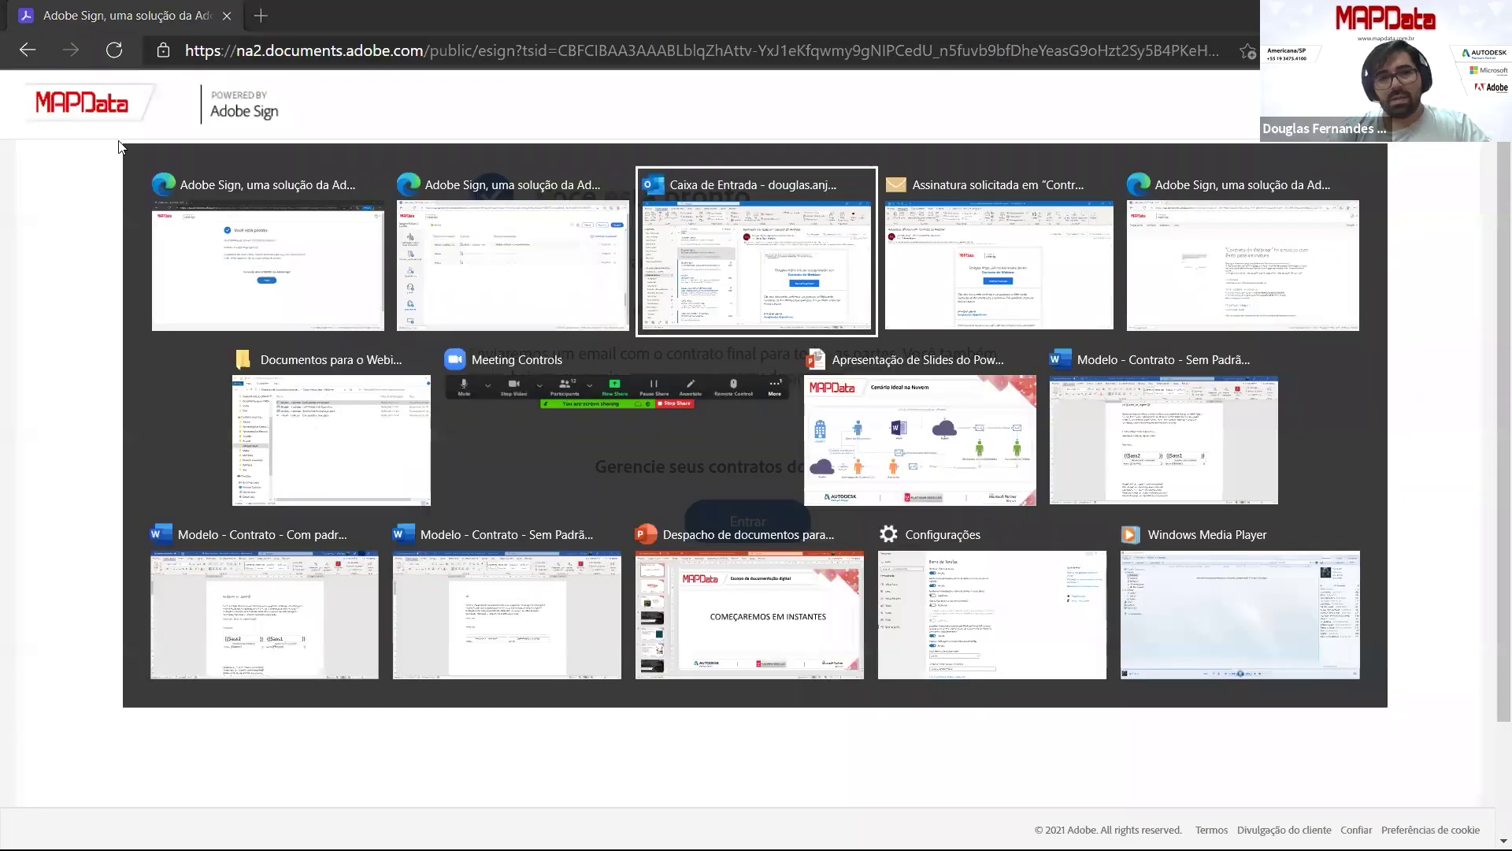
click(141, 706)
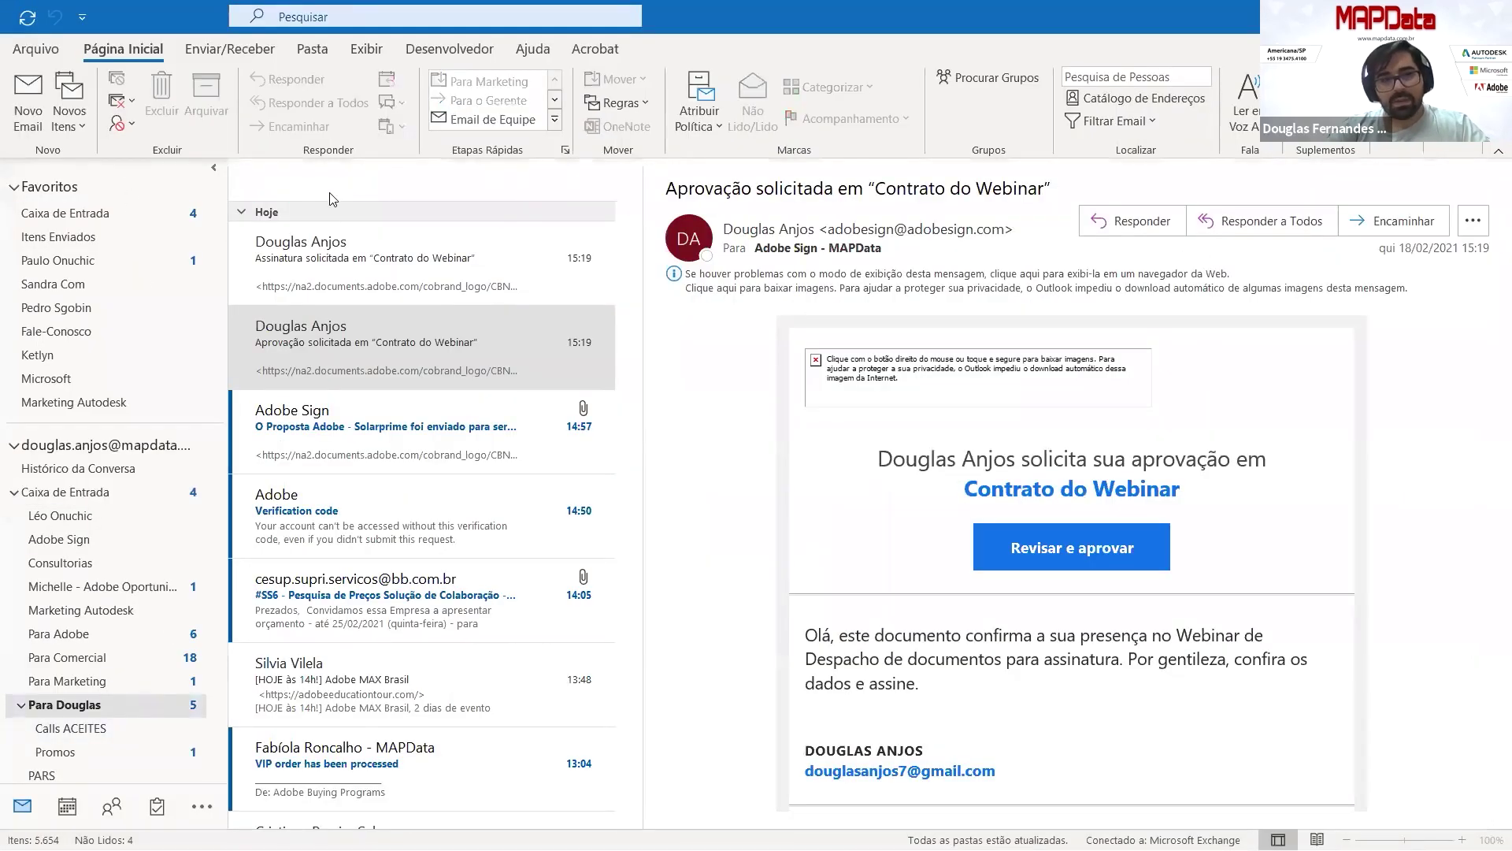
click(334, 270)
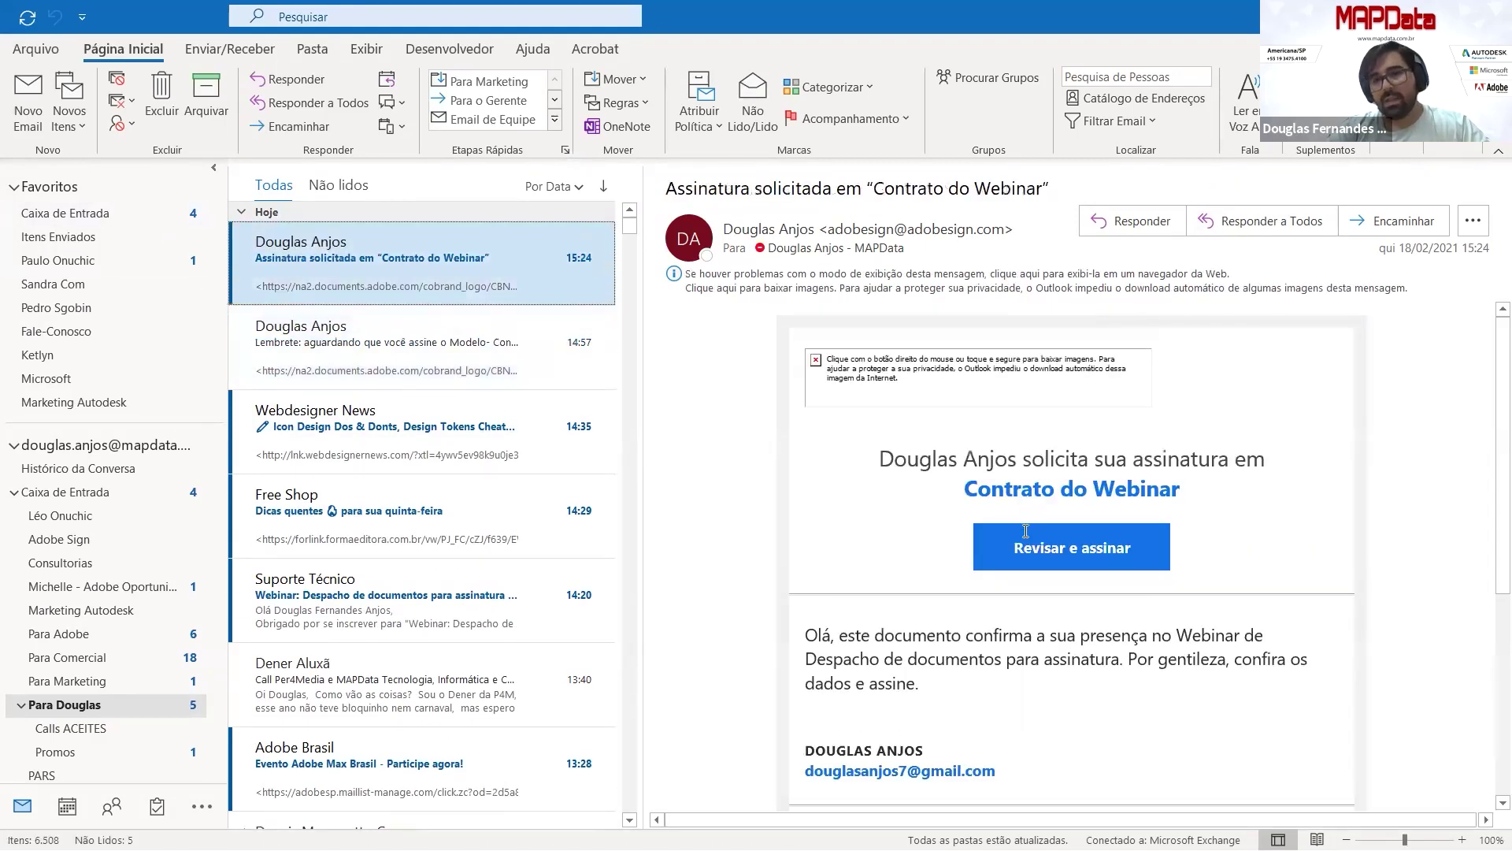
- Copy the Revisar e assinar hyperlink and cycle back to the browser window
click(1038, 563)
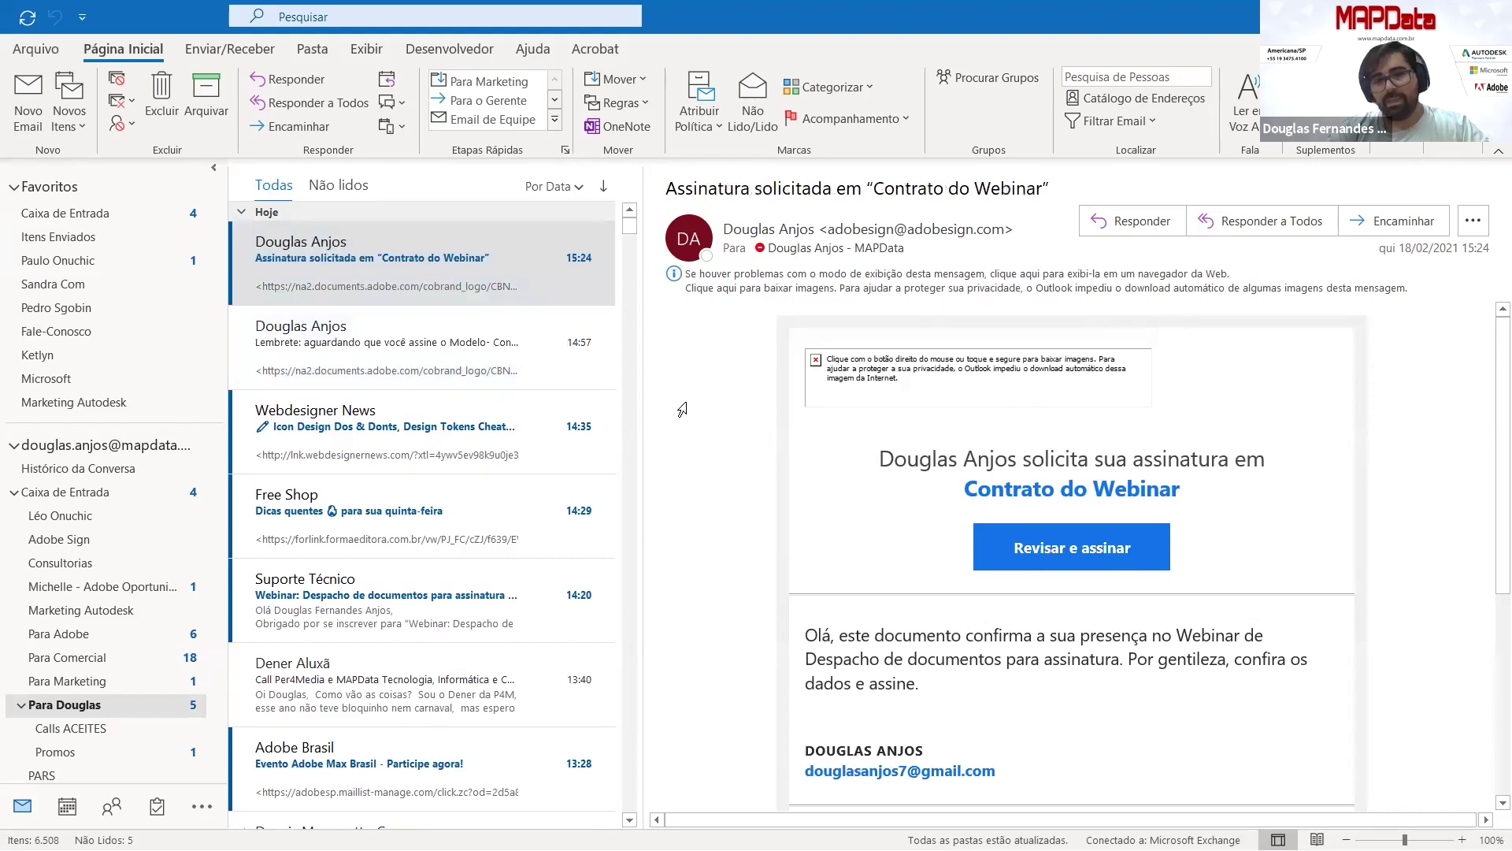
right_click(1078, 545)
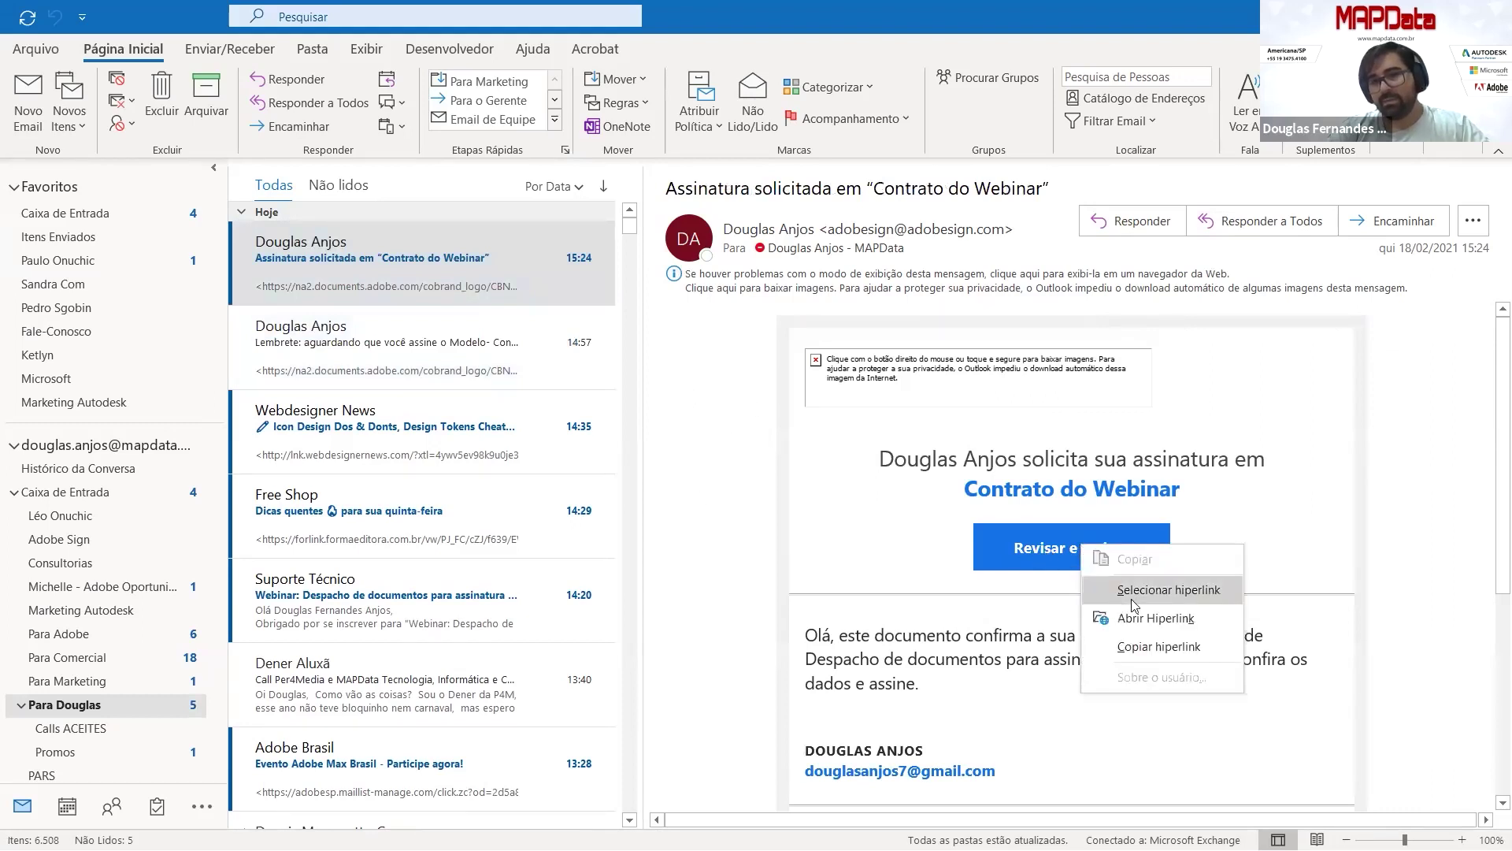
click(1123, 642)
key(alt+Tab)
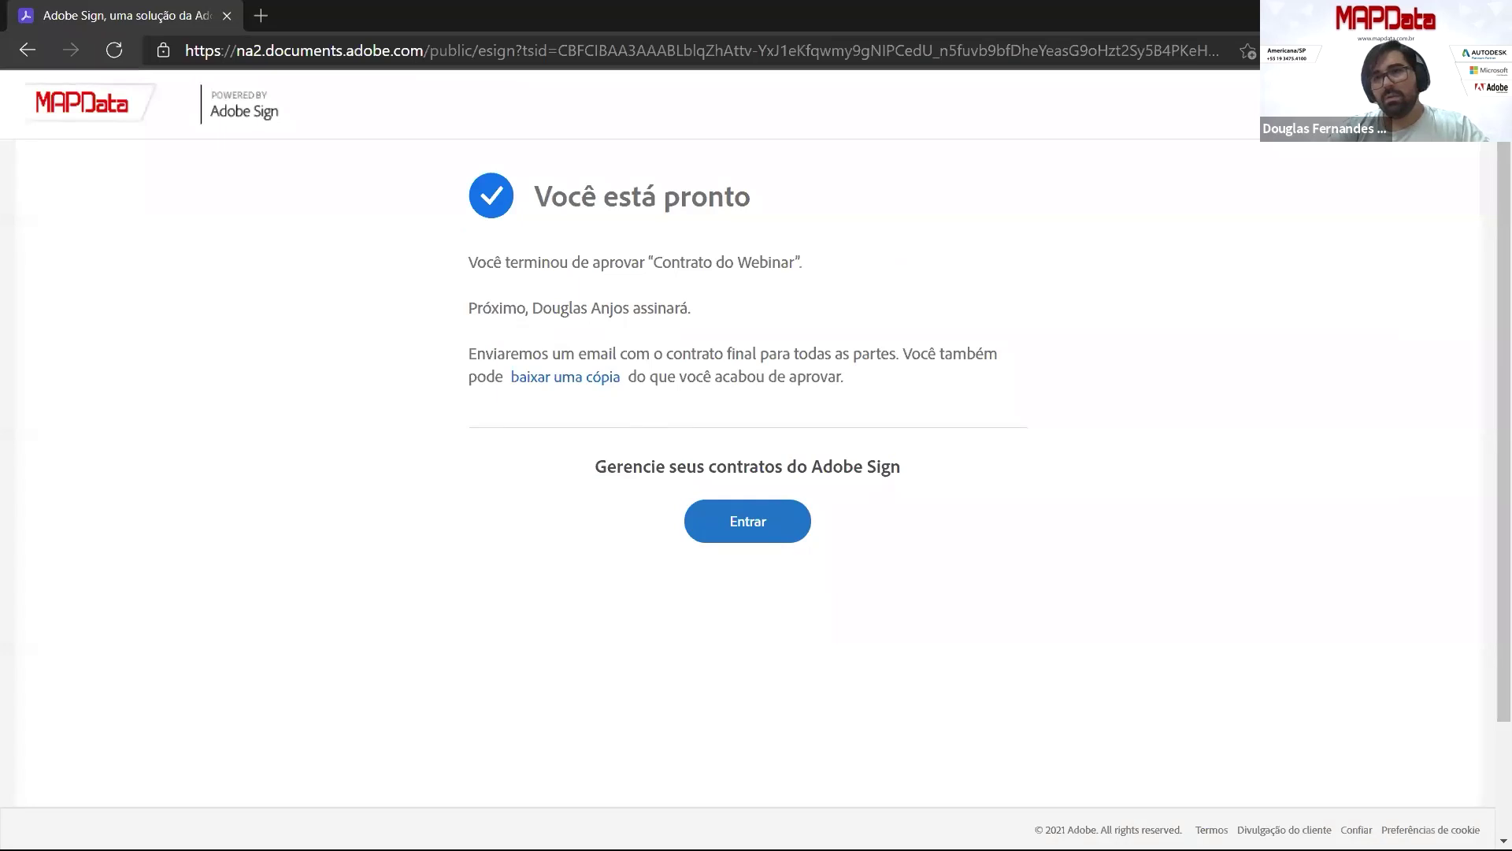
key(alt+Tab)
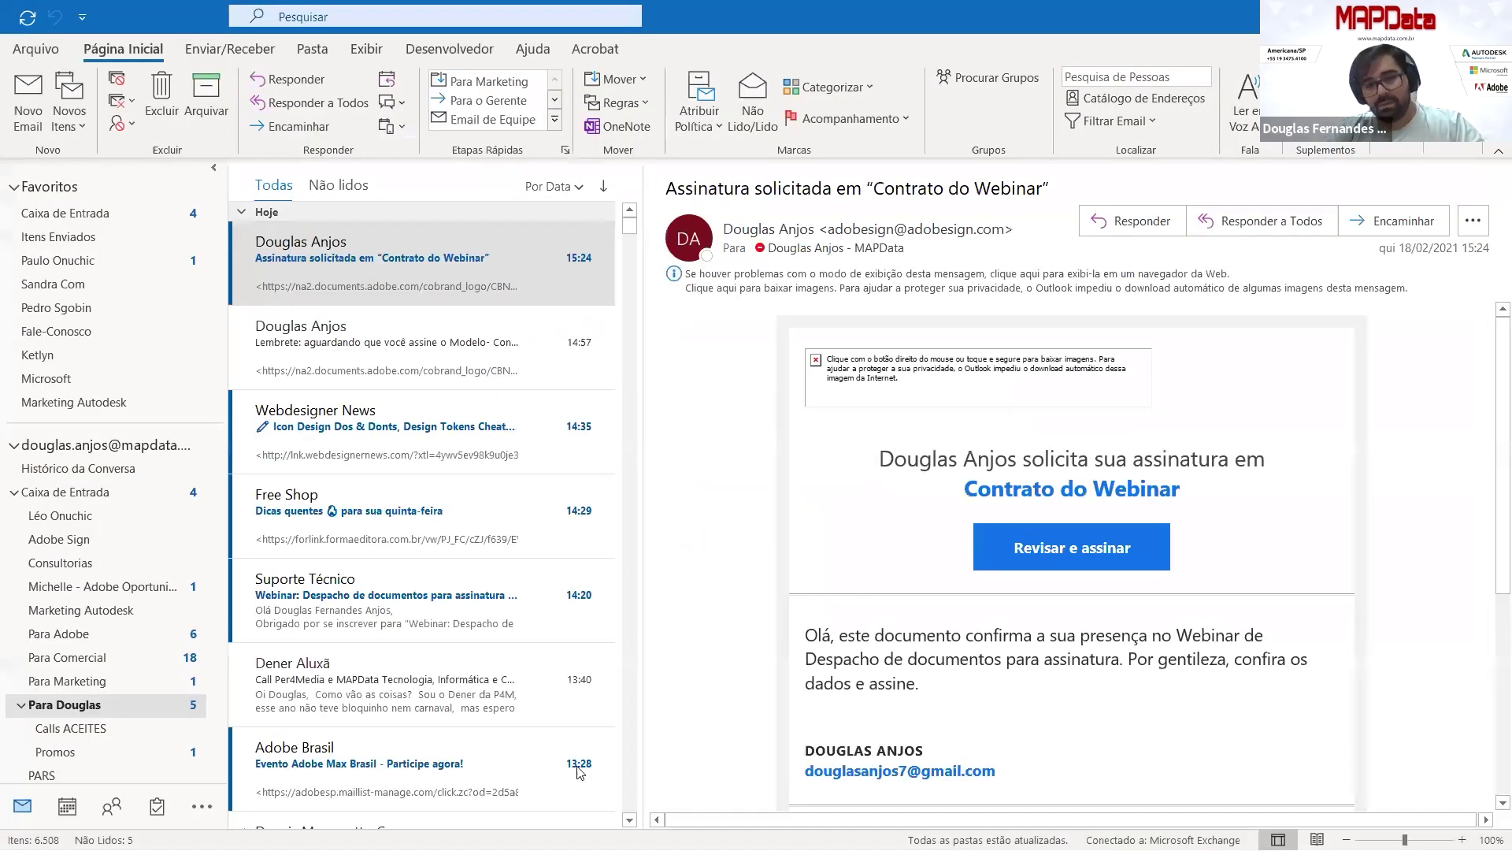
key(alt+Tab)
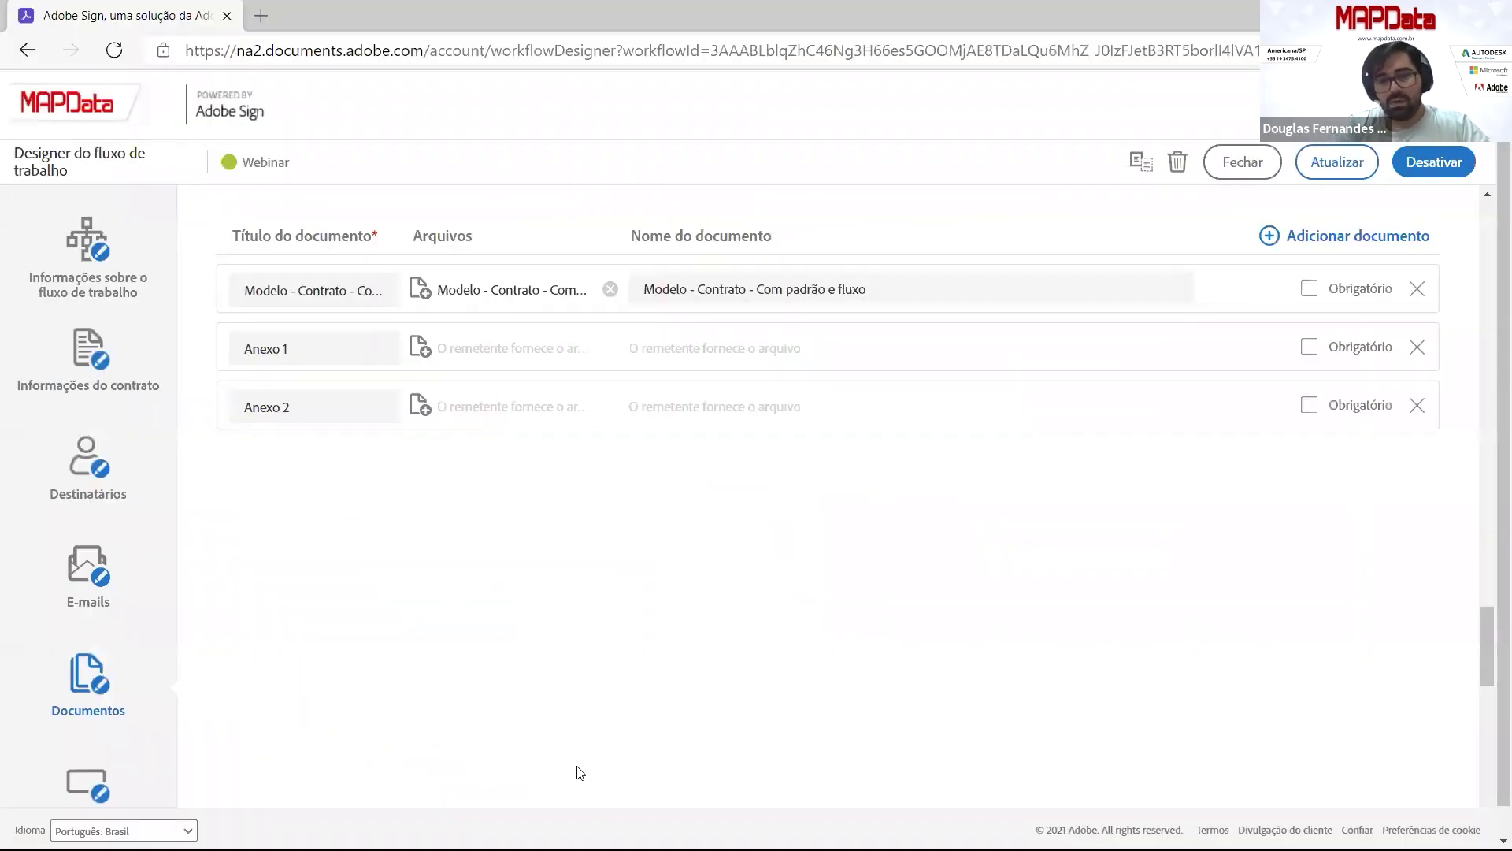
- Open the review-and-sign link in a new window, sign the contracting party's field, and submit Contrato do Webinar
key(ctrl+n)
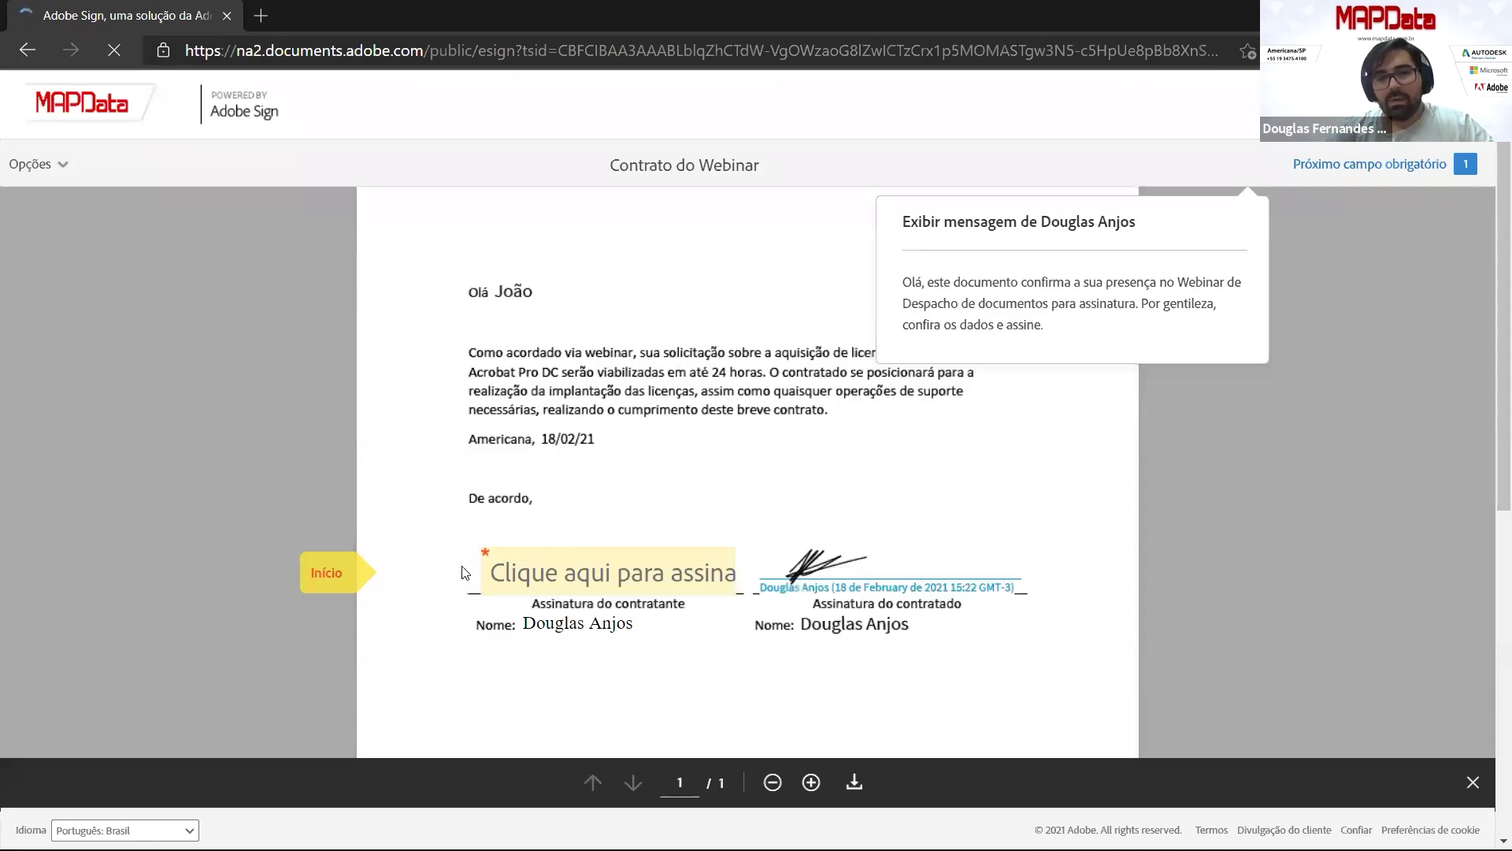
drag(523, 622, 643, 622)
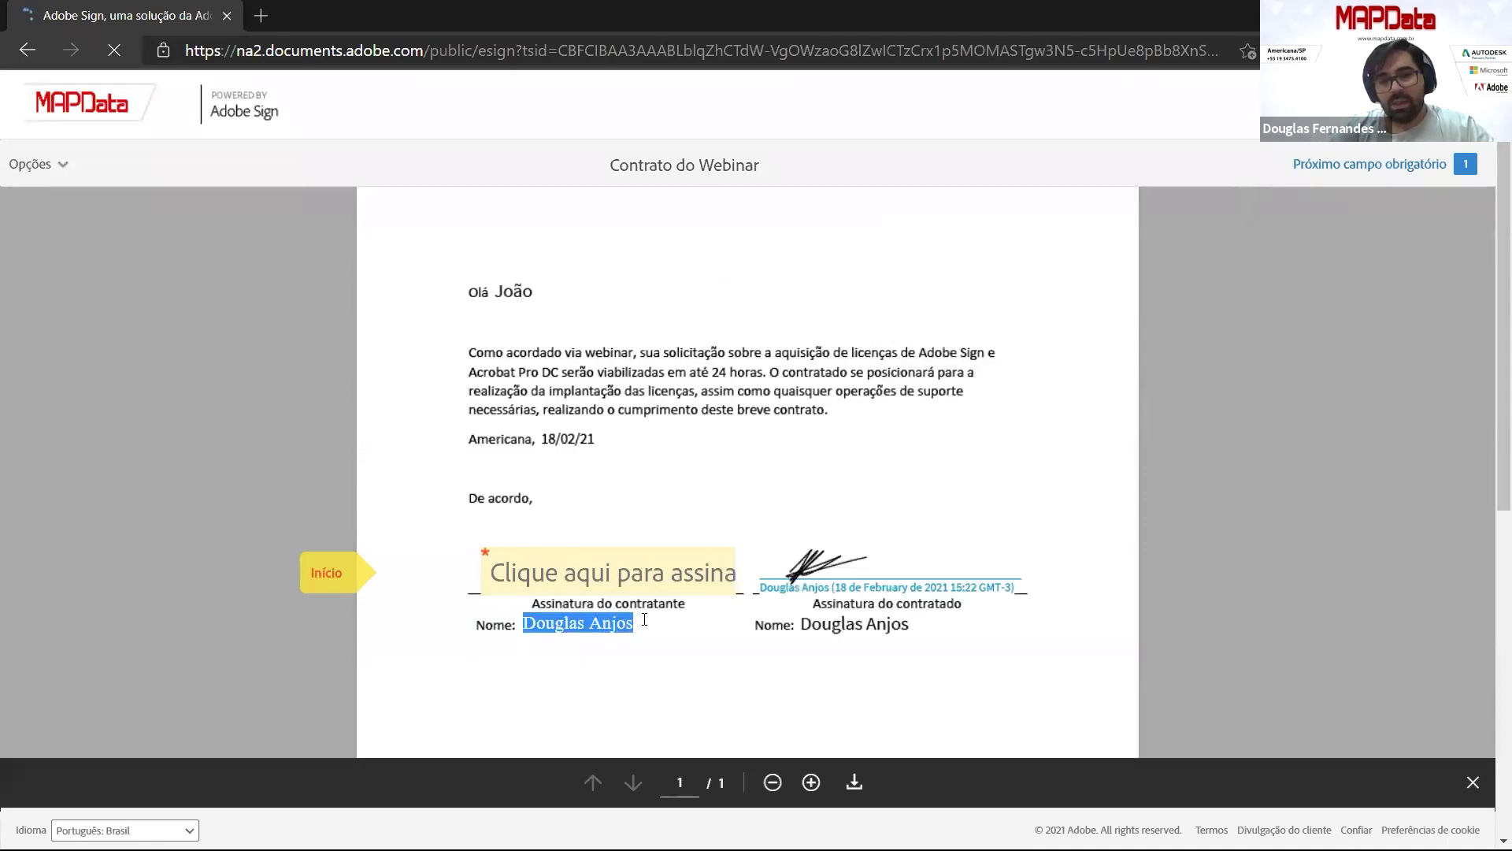
scroll(612, 333, down, 5)
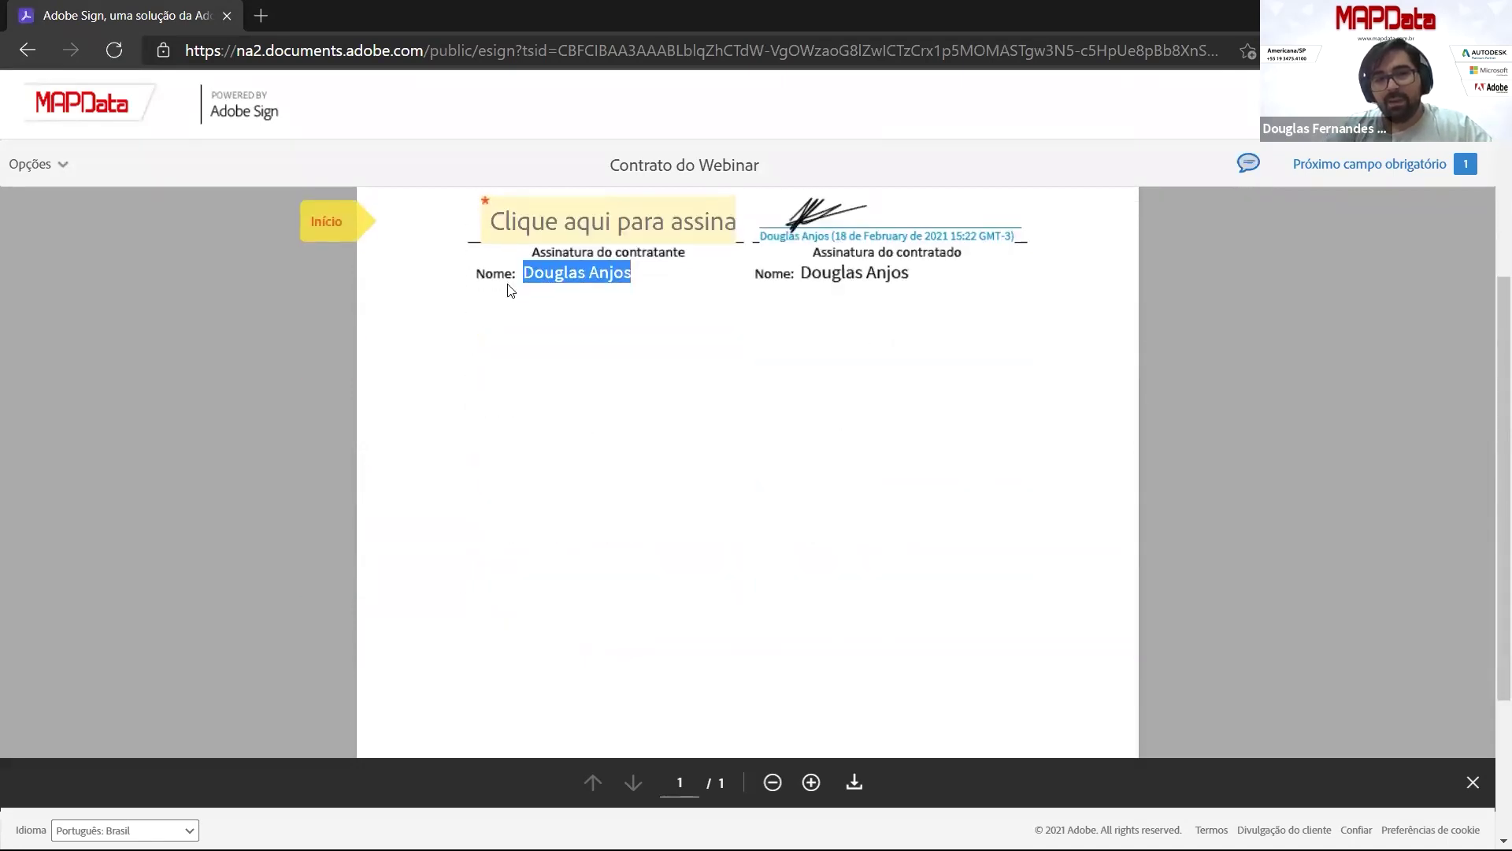
scroll(510, 288, up, 3)
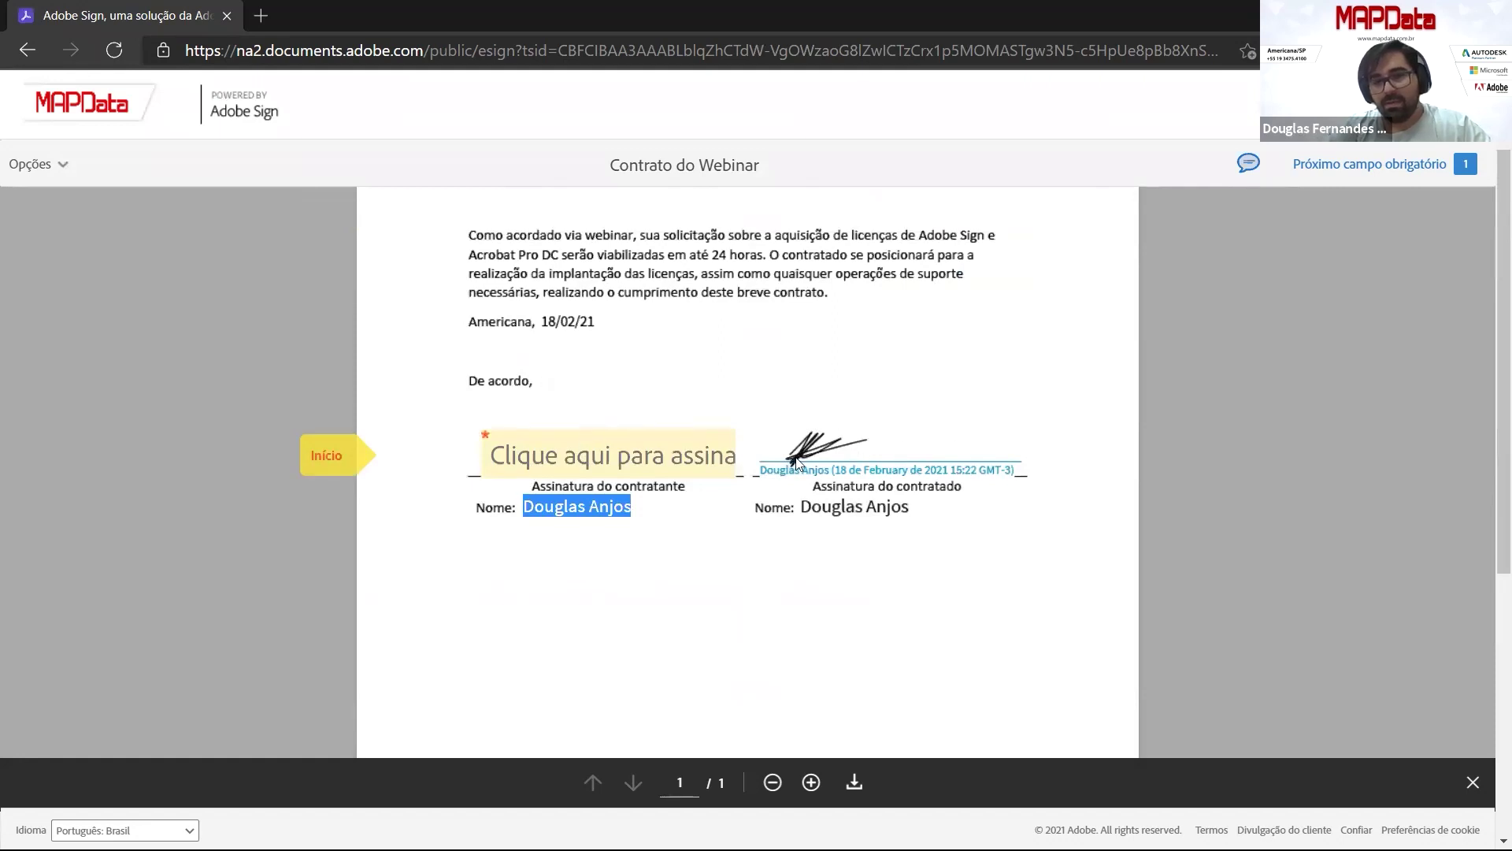
scroll(985, 709, down, 5)
scroll(736, 601, up, 5)
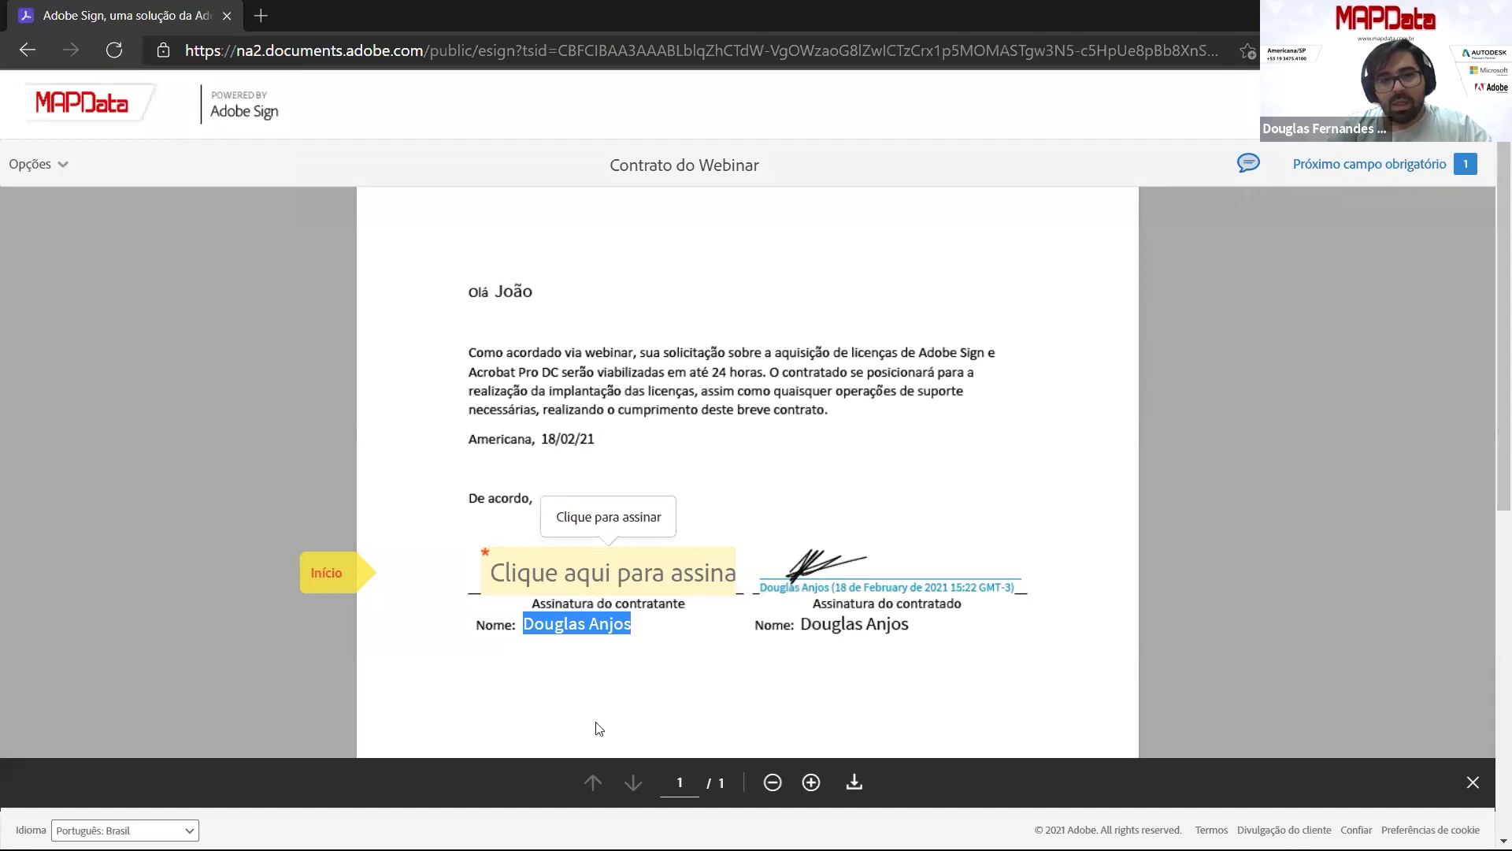
click(486, 557)
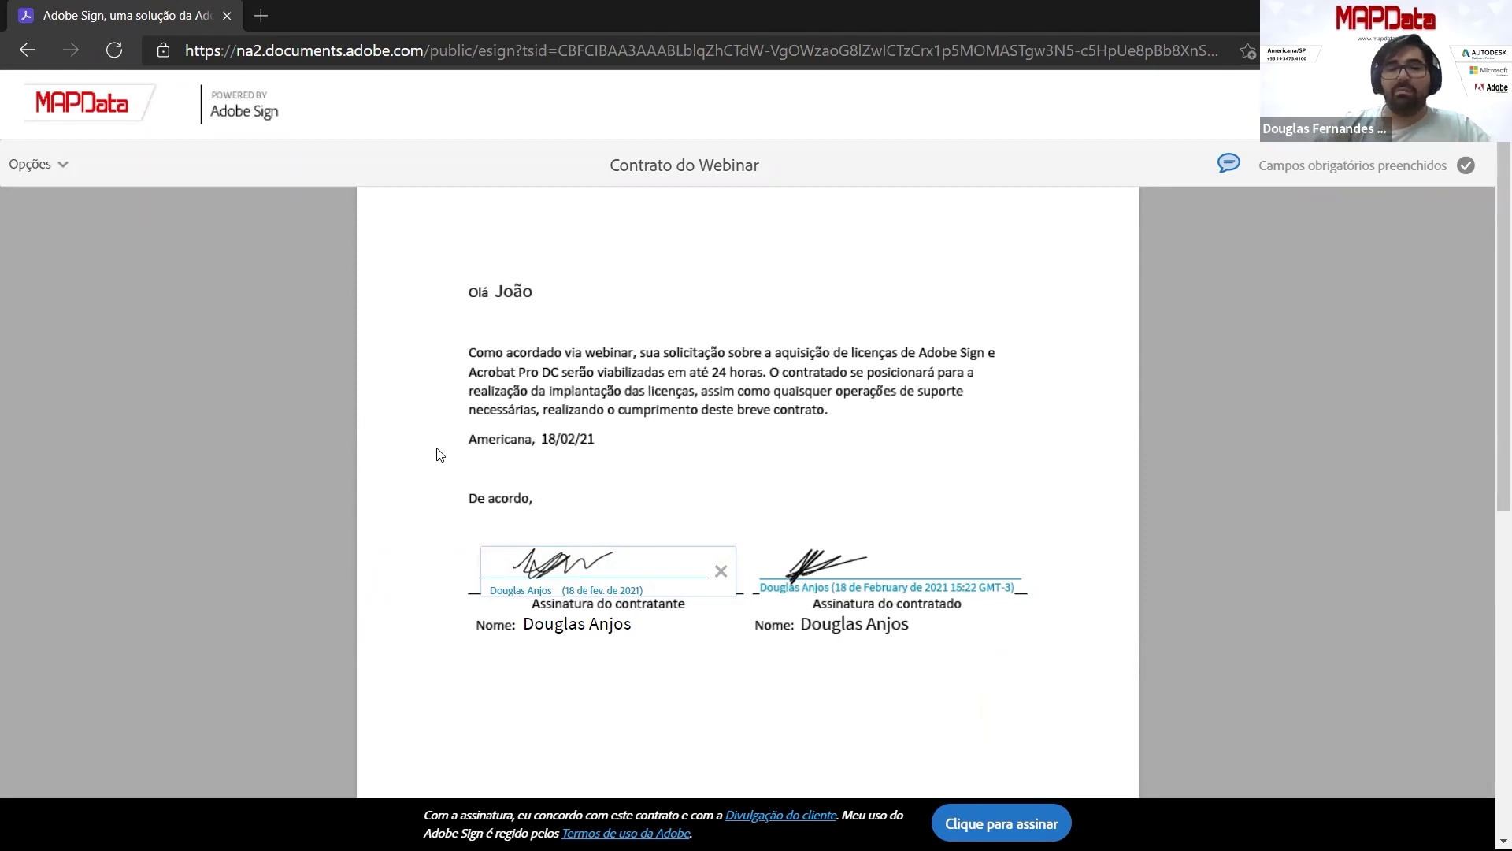
click(1001, 823)
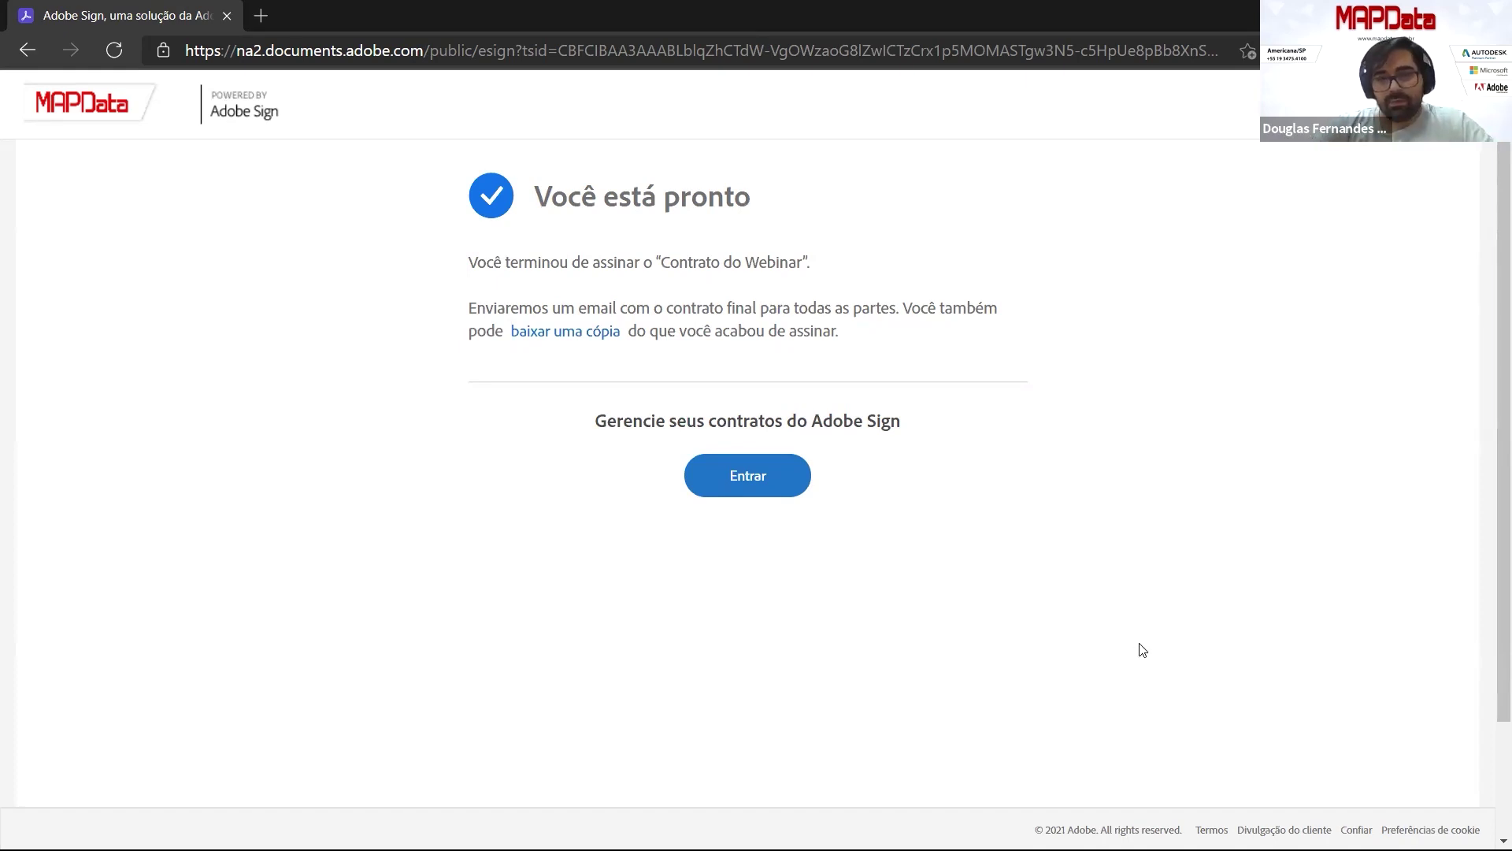
key(alt+Tab)
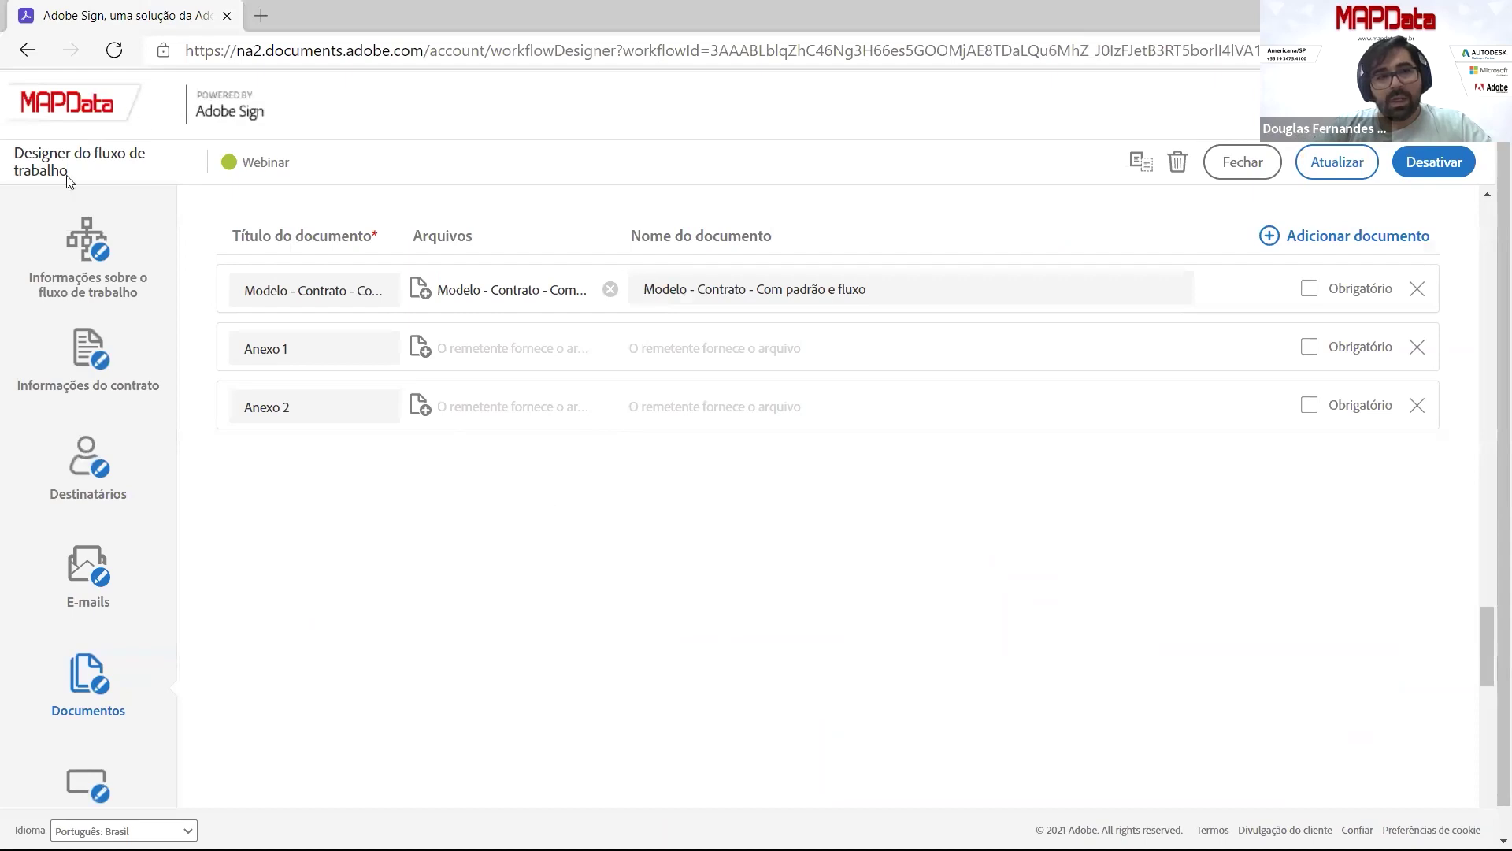
- Go to Gerenciar and filter the agreements list to Concluído
key(alt+Tab)
key(alt+Tab)
key(alt+Tab)
key(alt+Tab)
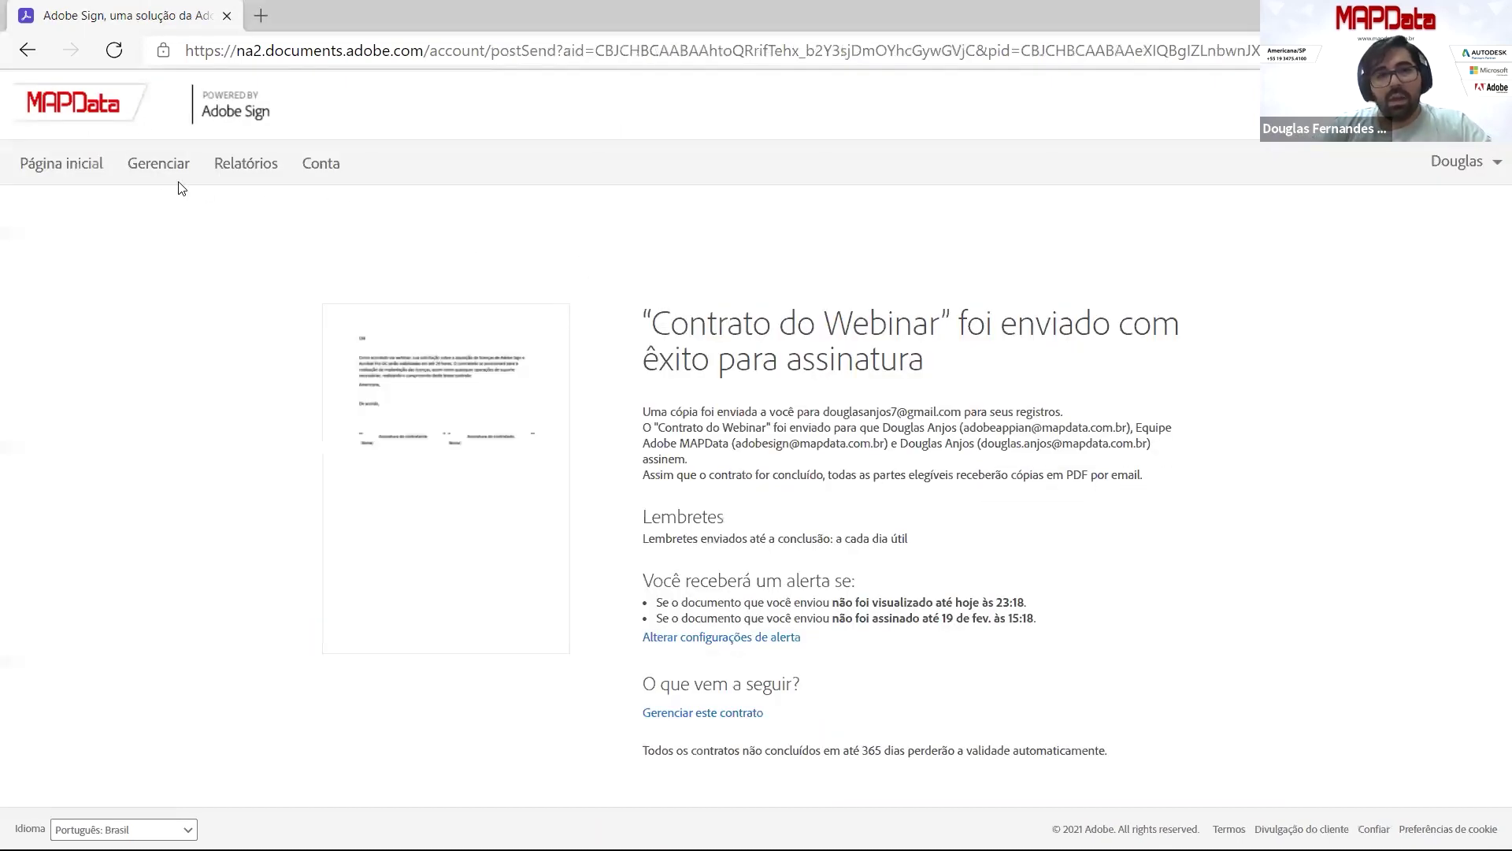
click(146, 170)
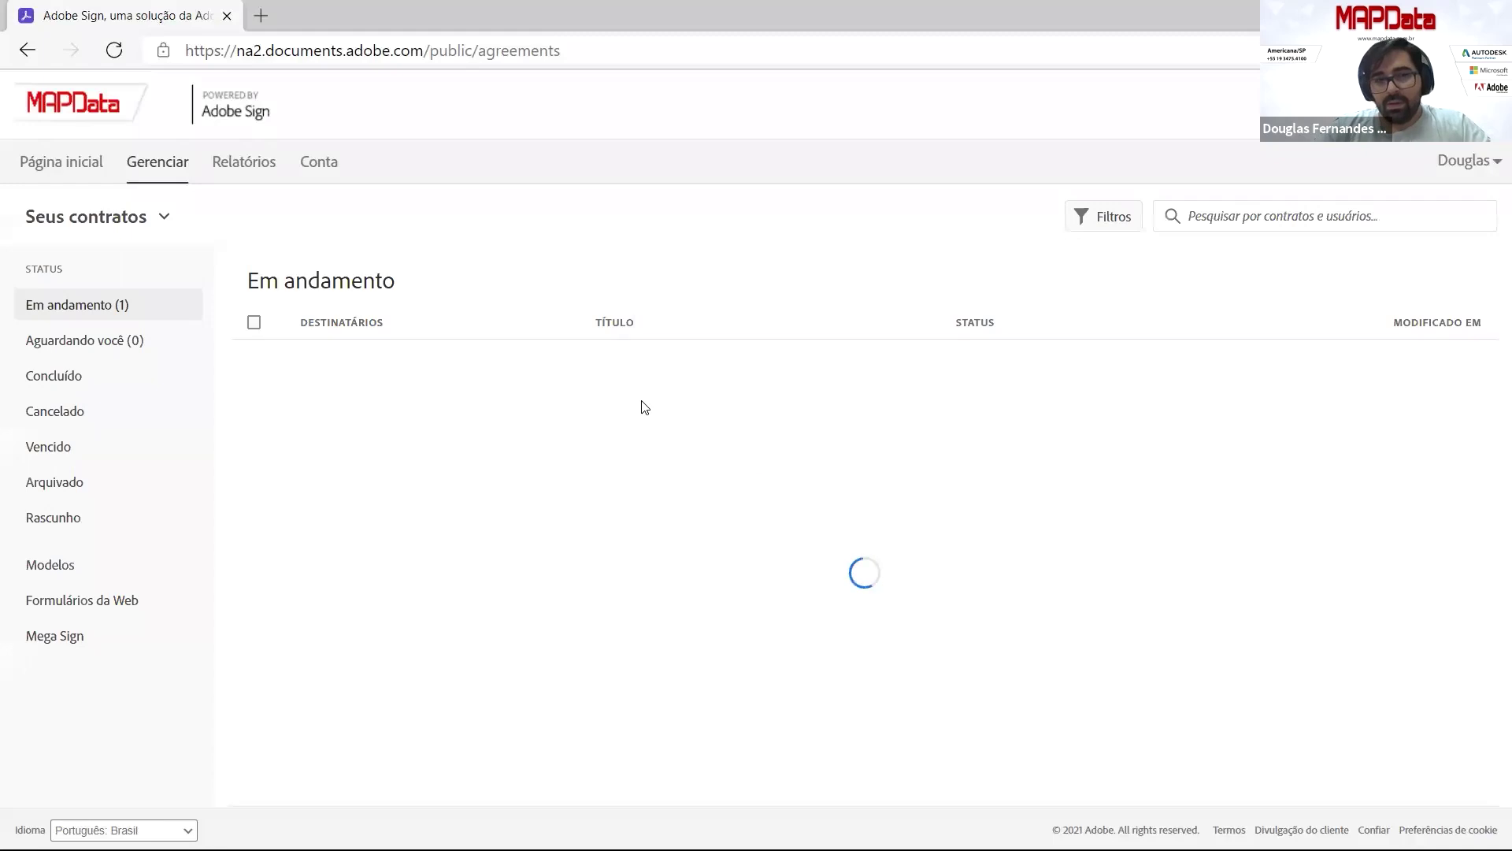
drag(260, 281, 432, 294)
click(431, 294)
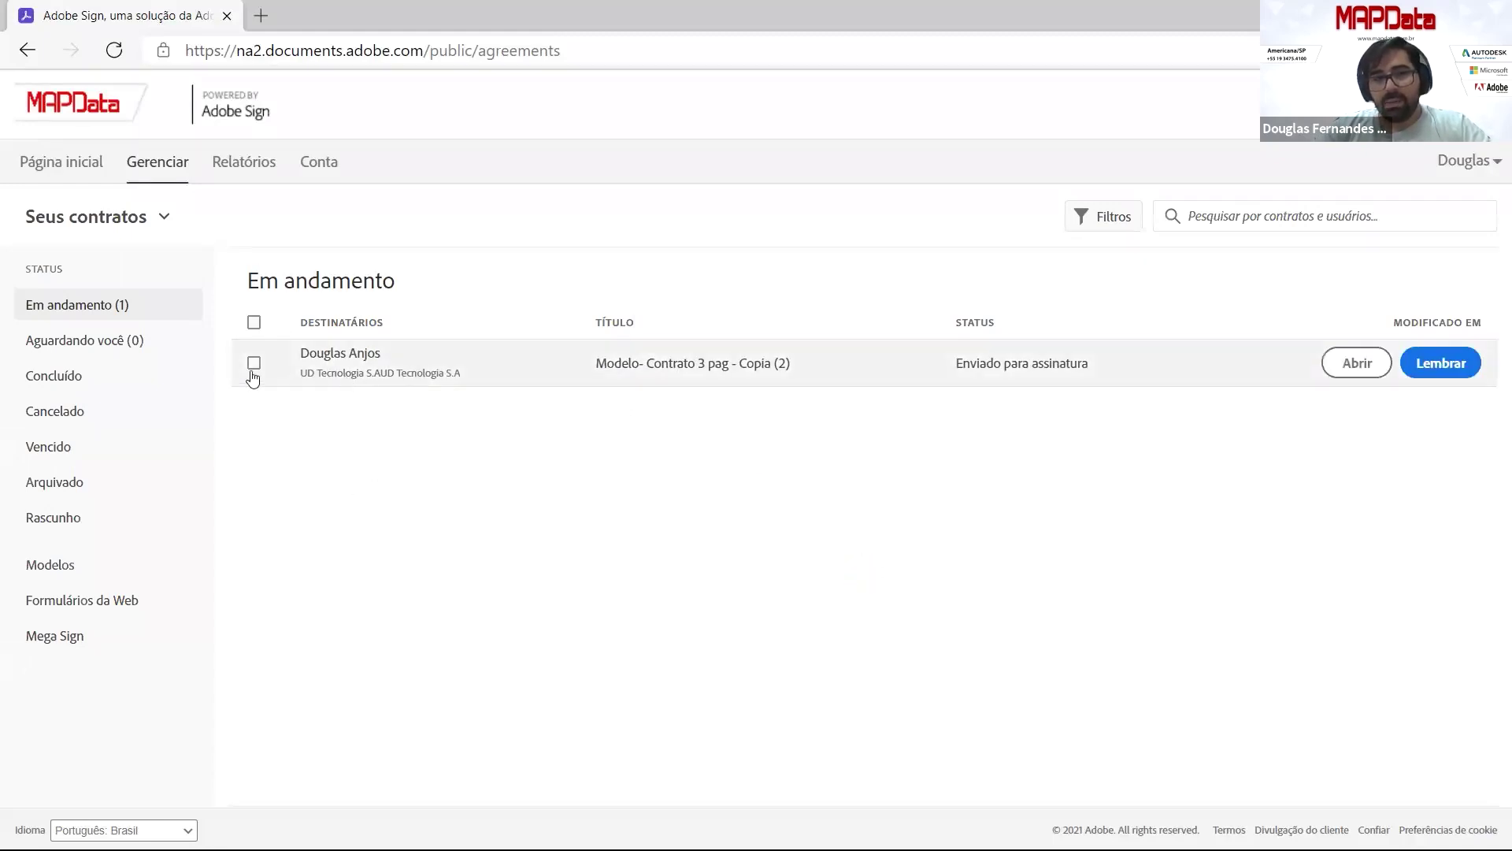
click(117, 306)
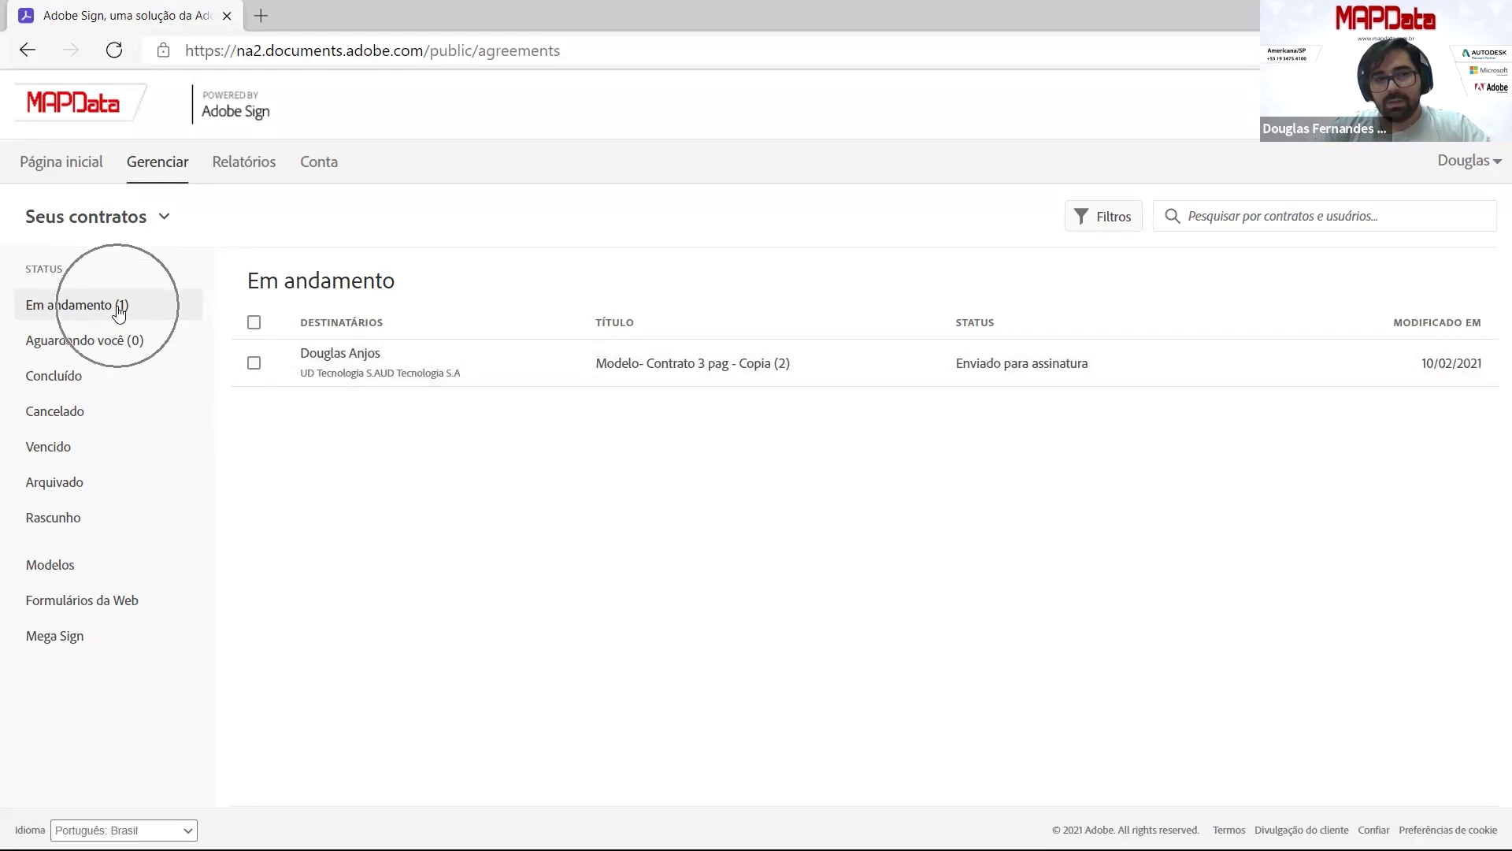
click(92, 380)
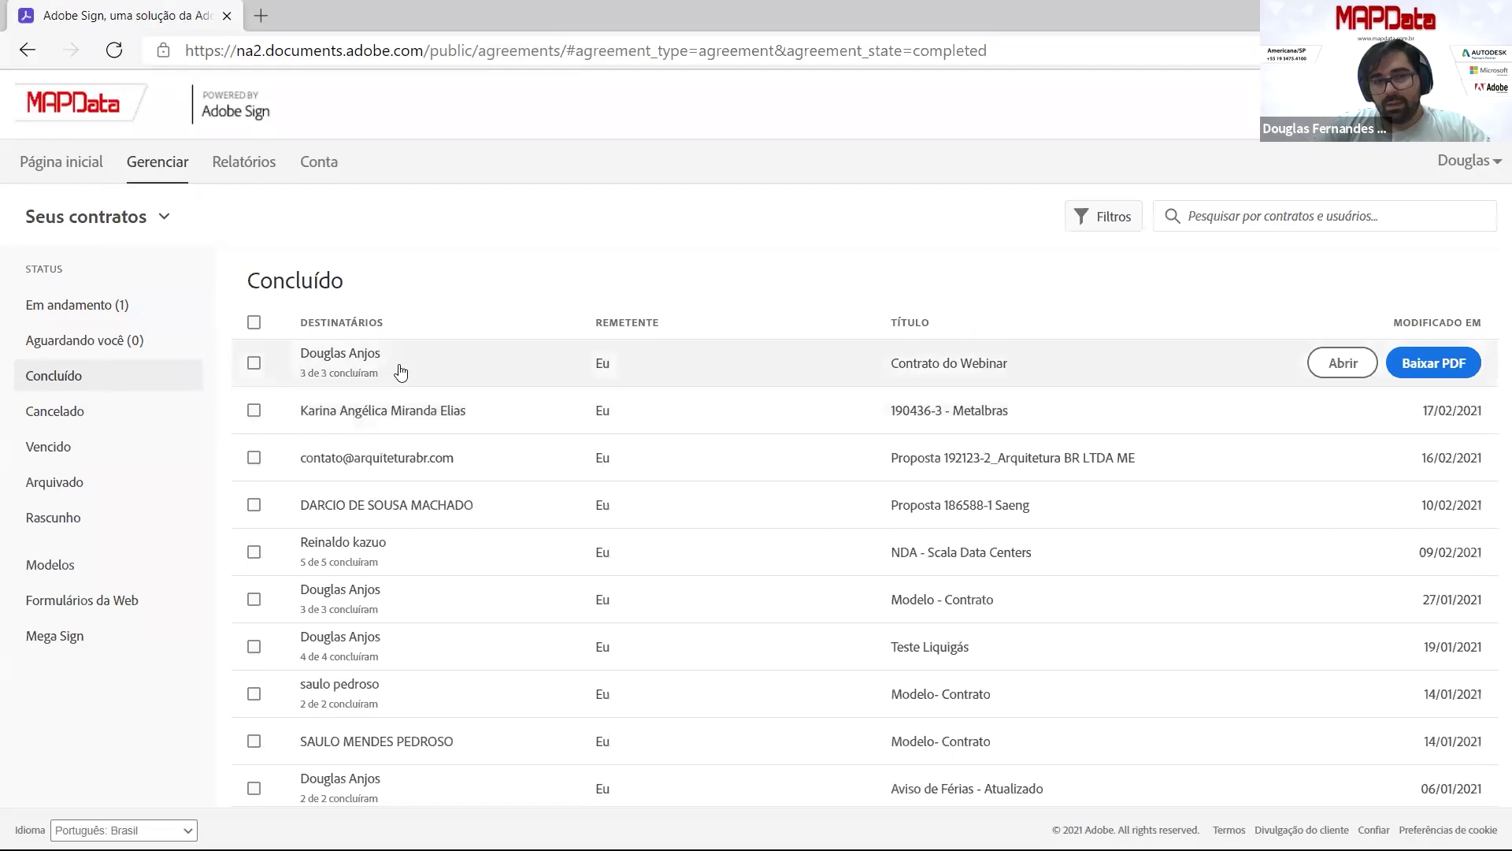
- Open Contrato do Webinar's details panel and download the signed contract PDF
click(401, 372)
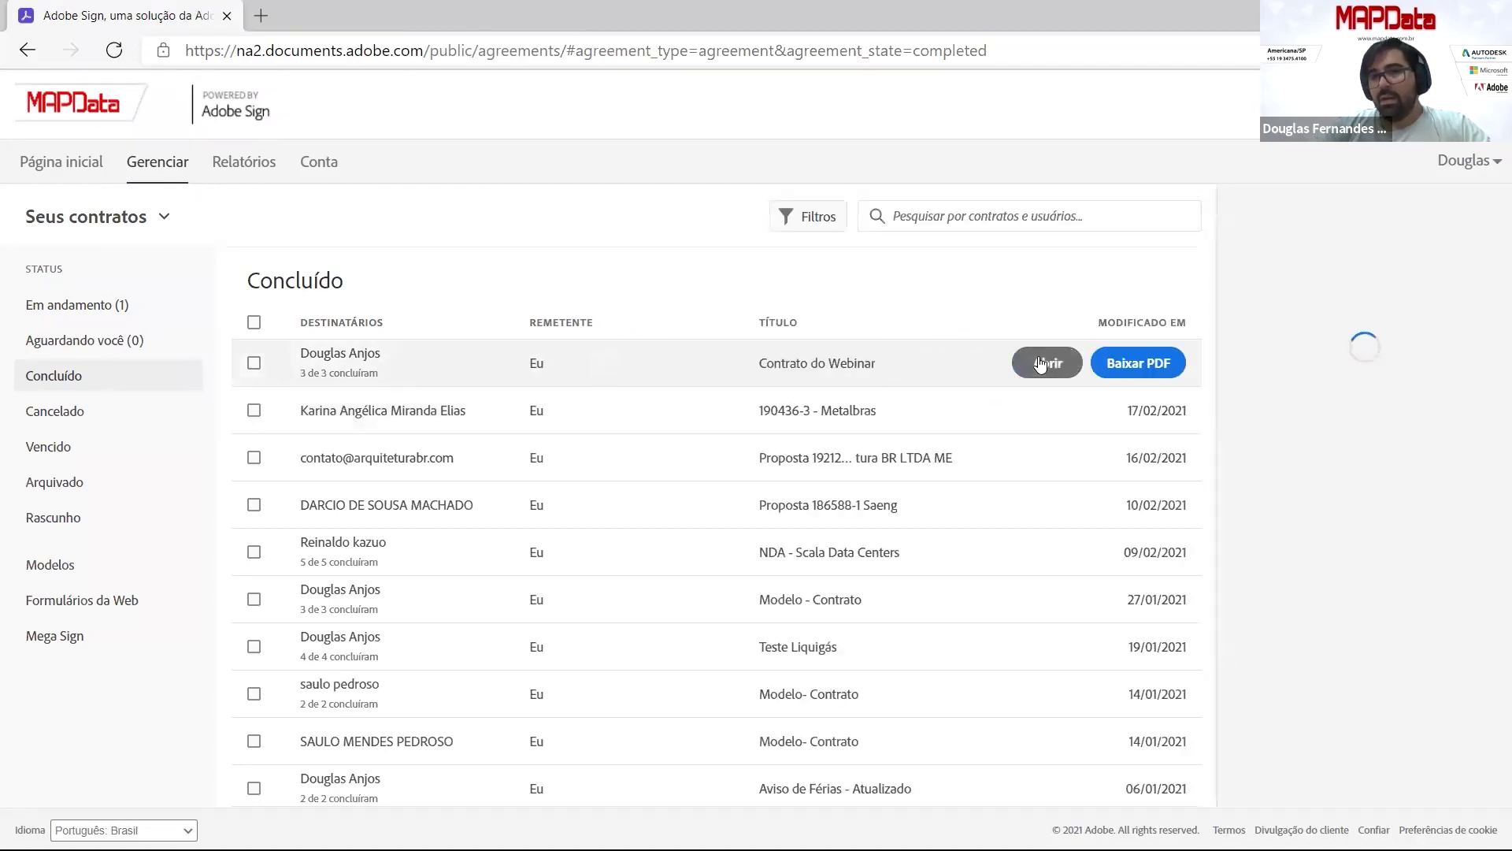
click(1139, 375)
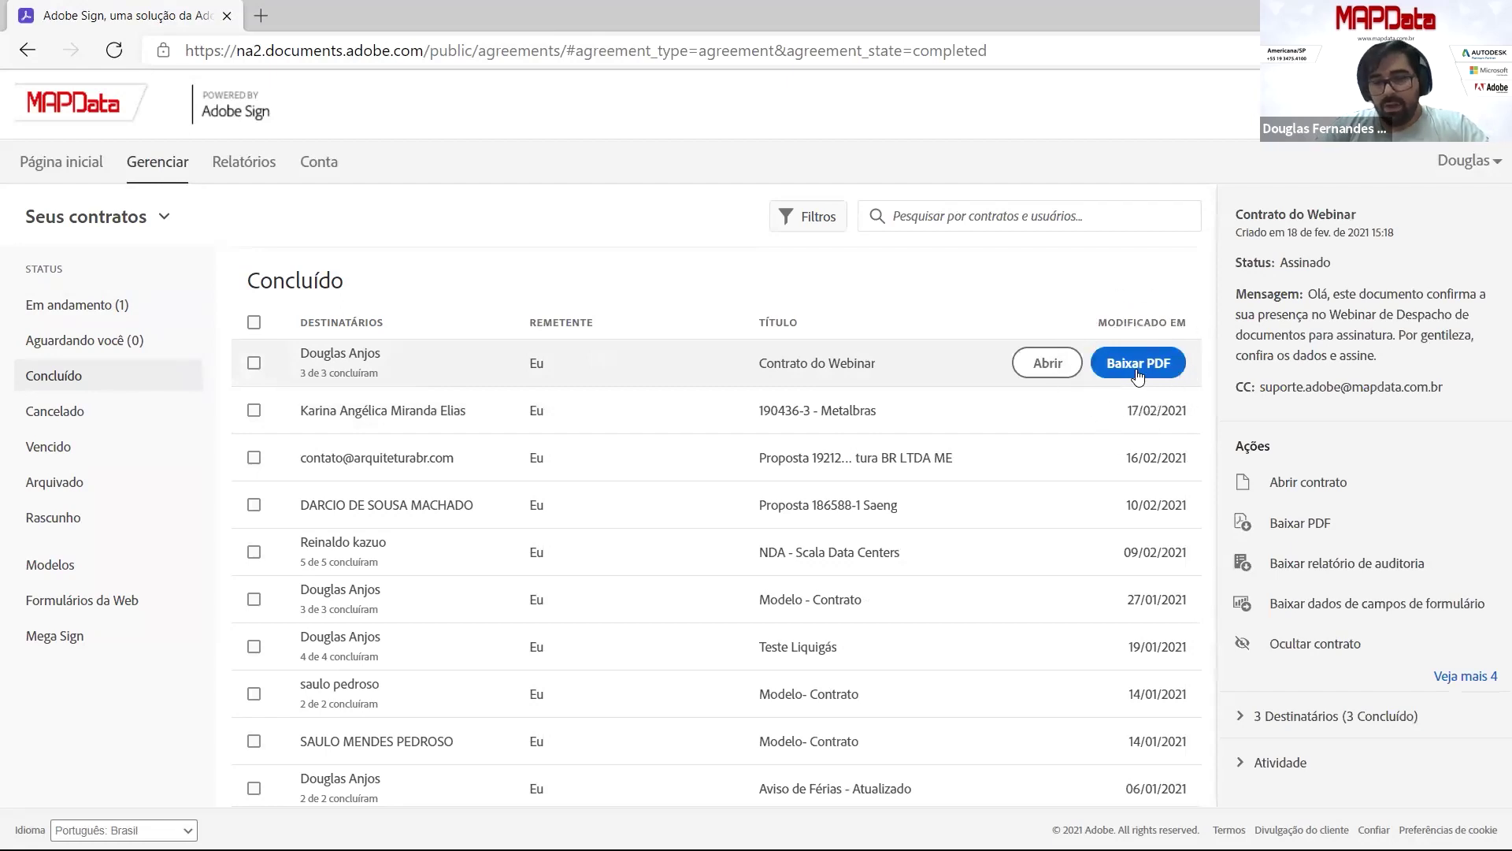
key(alt+Tab)
key(alt+Tab)
key(alt+Tab)
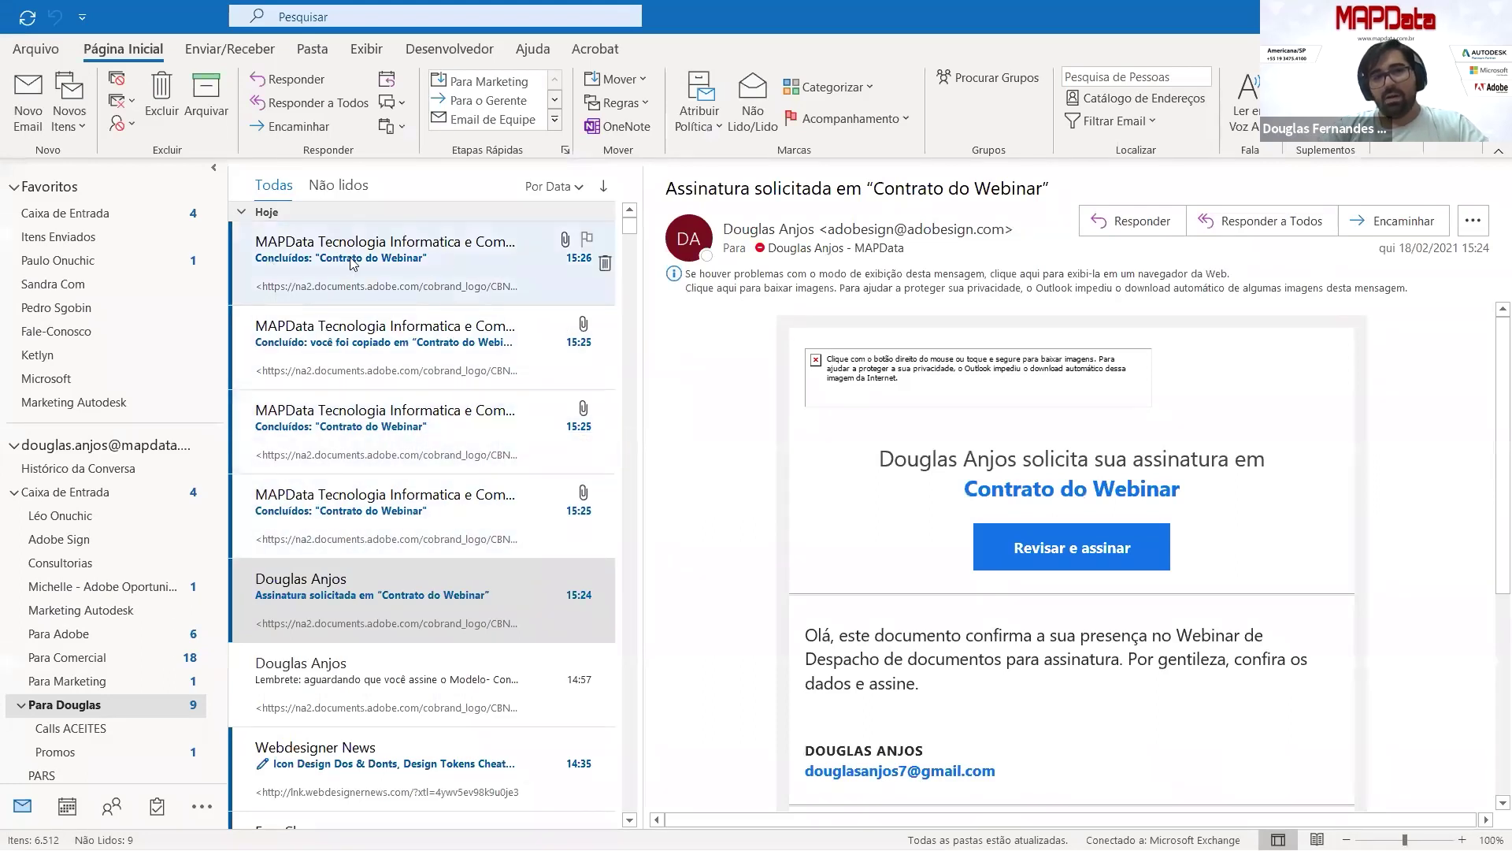
- Read the three 'Concluídos: Contrato do Webinar' notifications, select them together, and return to Adobe Sign
click(358, 262)
click(377, 354)
click(390, 446)
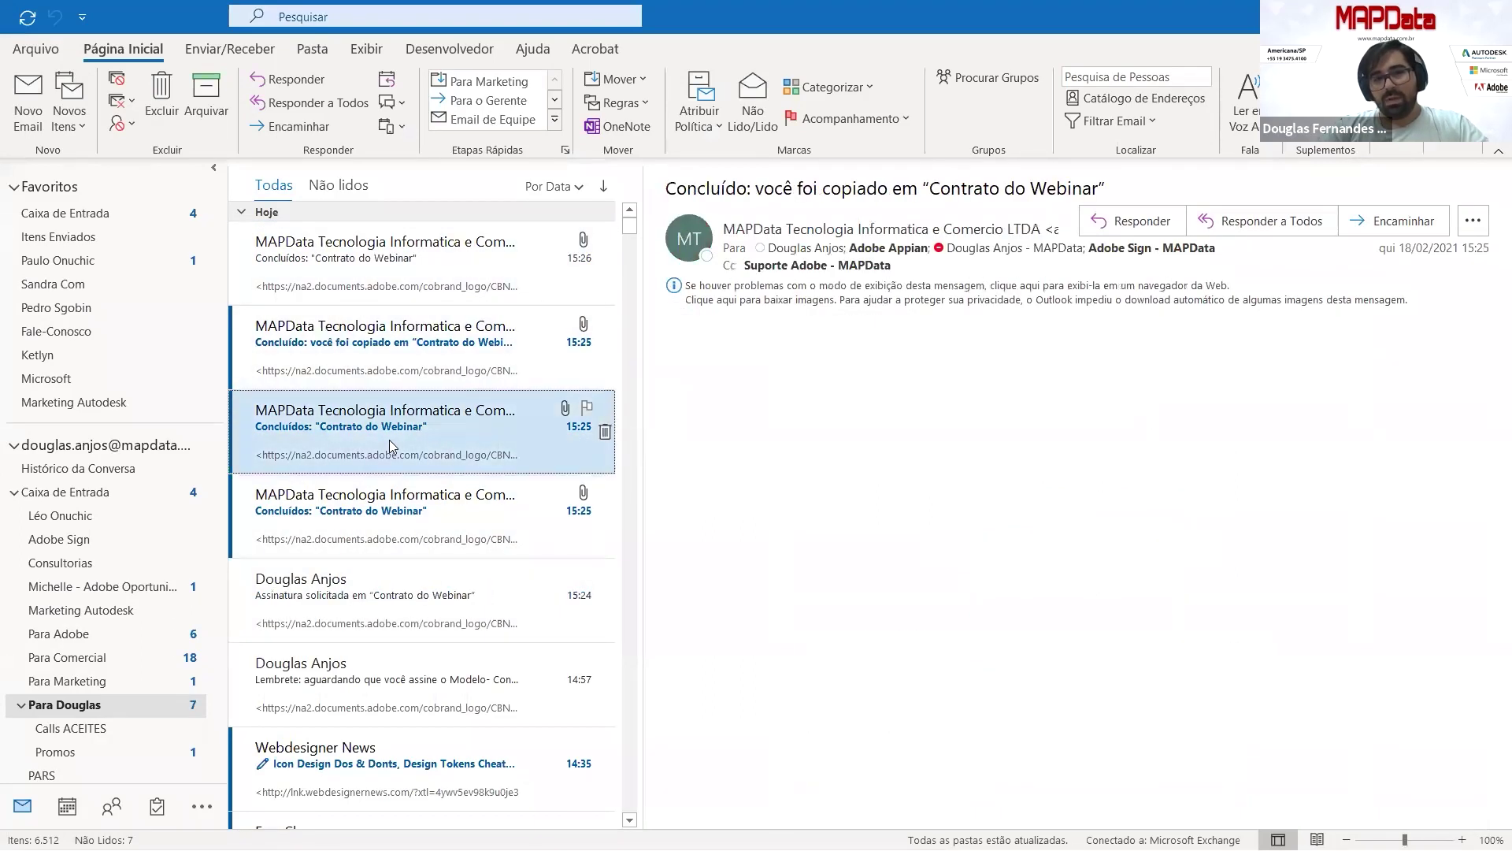
click(419, 353)
click(437, 274)
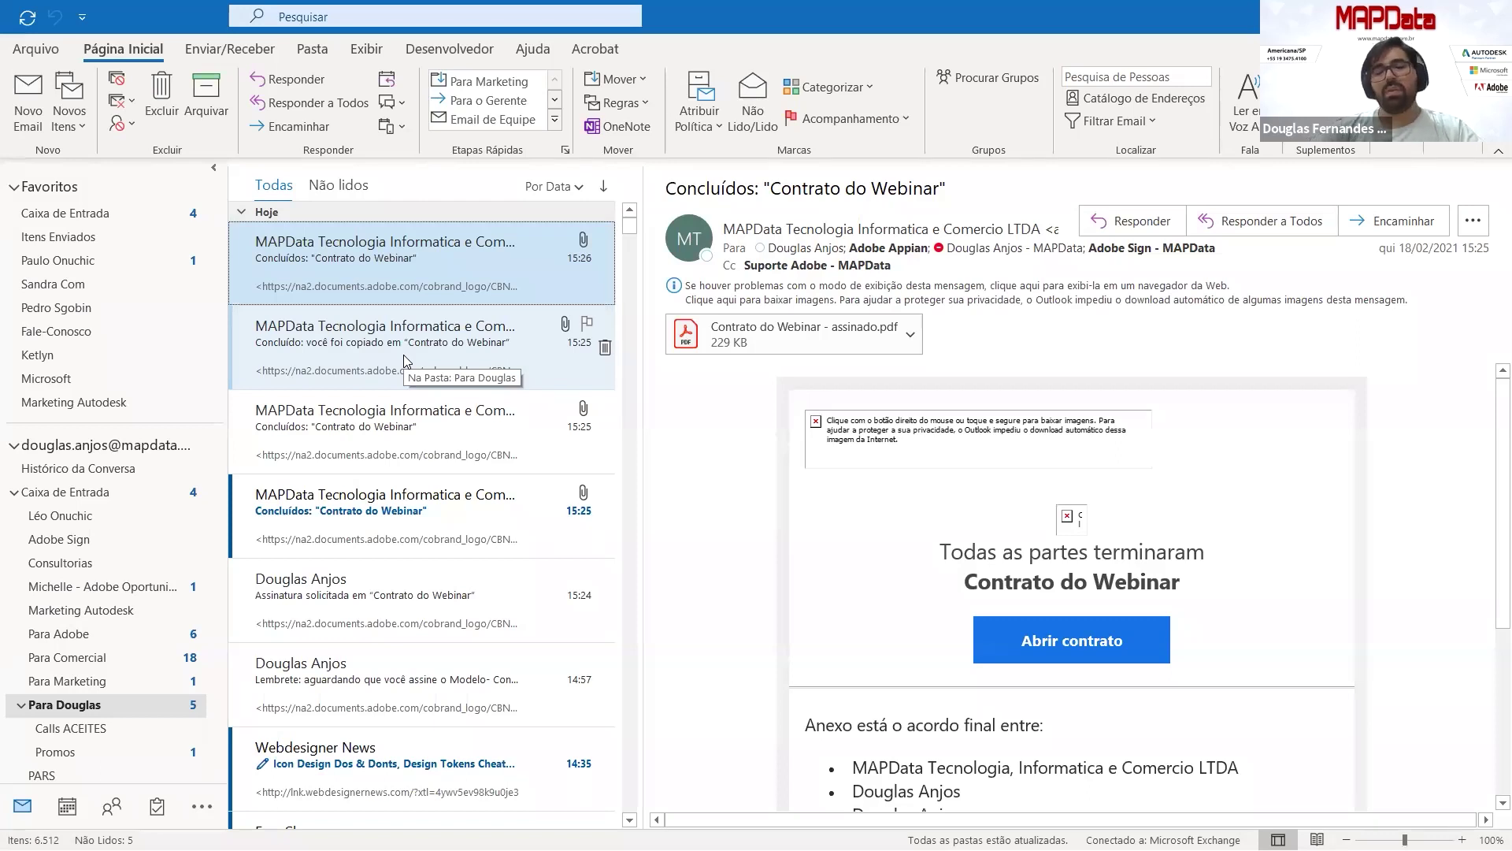
click(406, 409)
shift+click(429, 256)
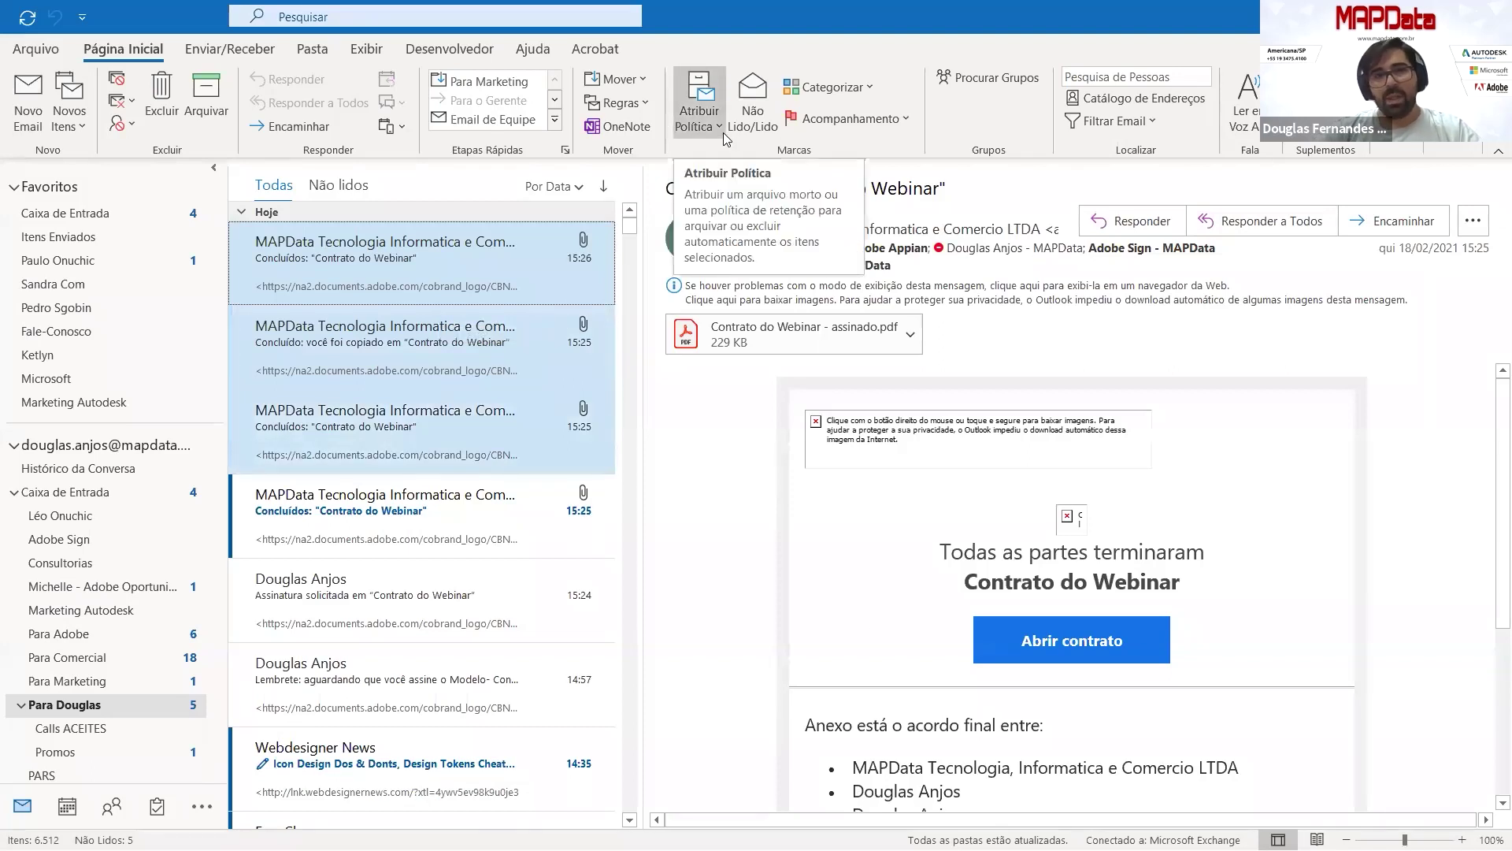
key(alt)
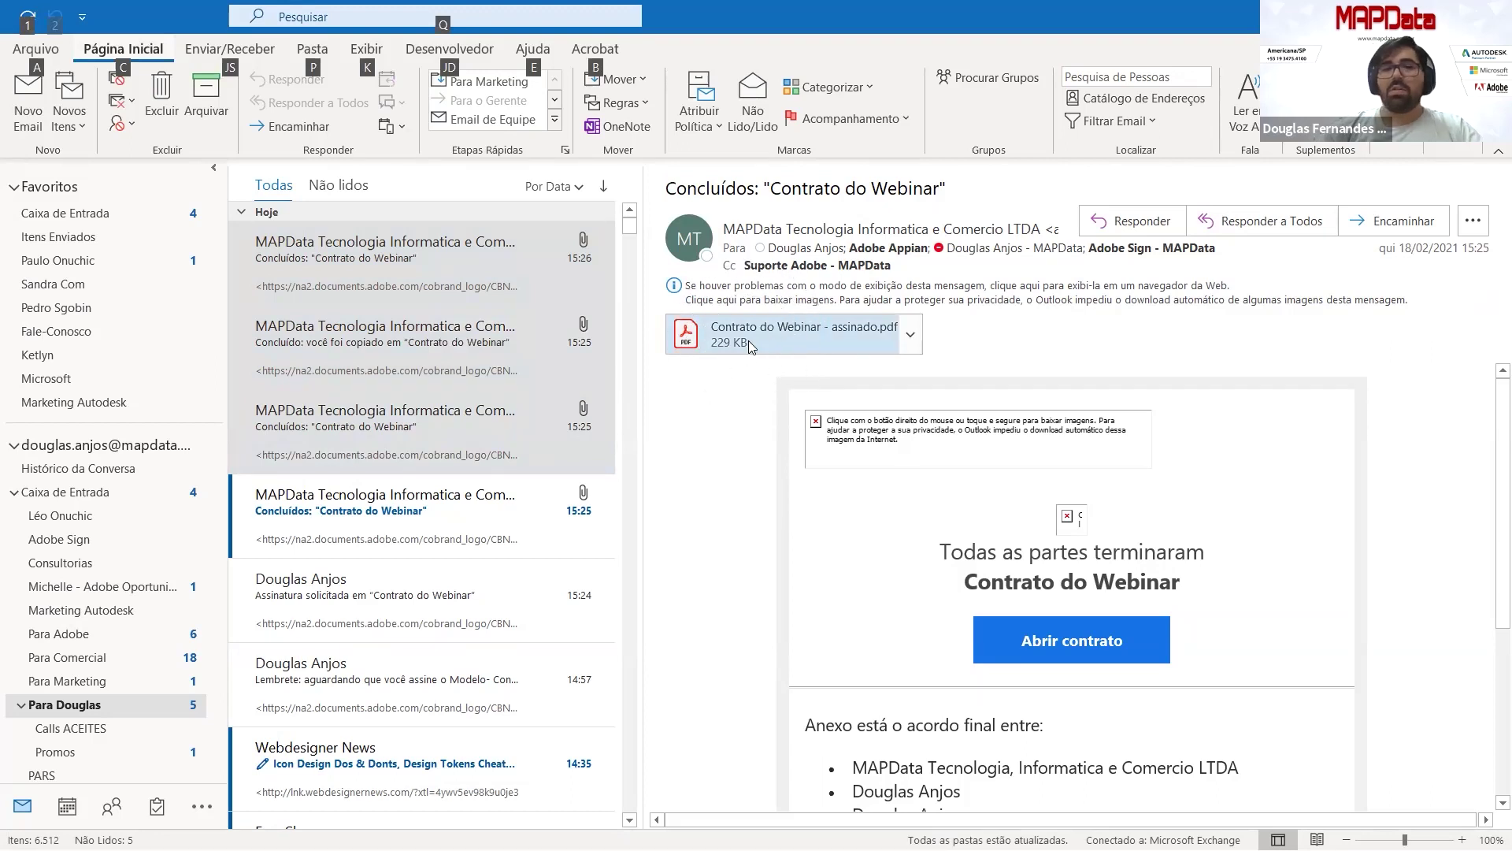
key(alt+Tab)
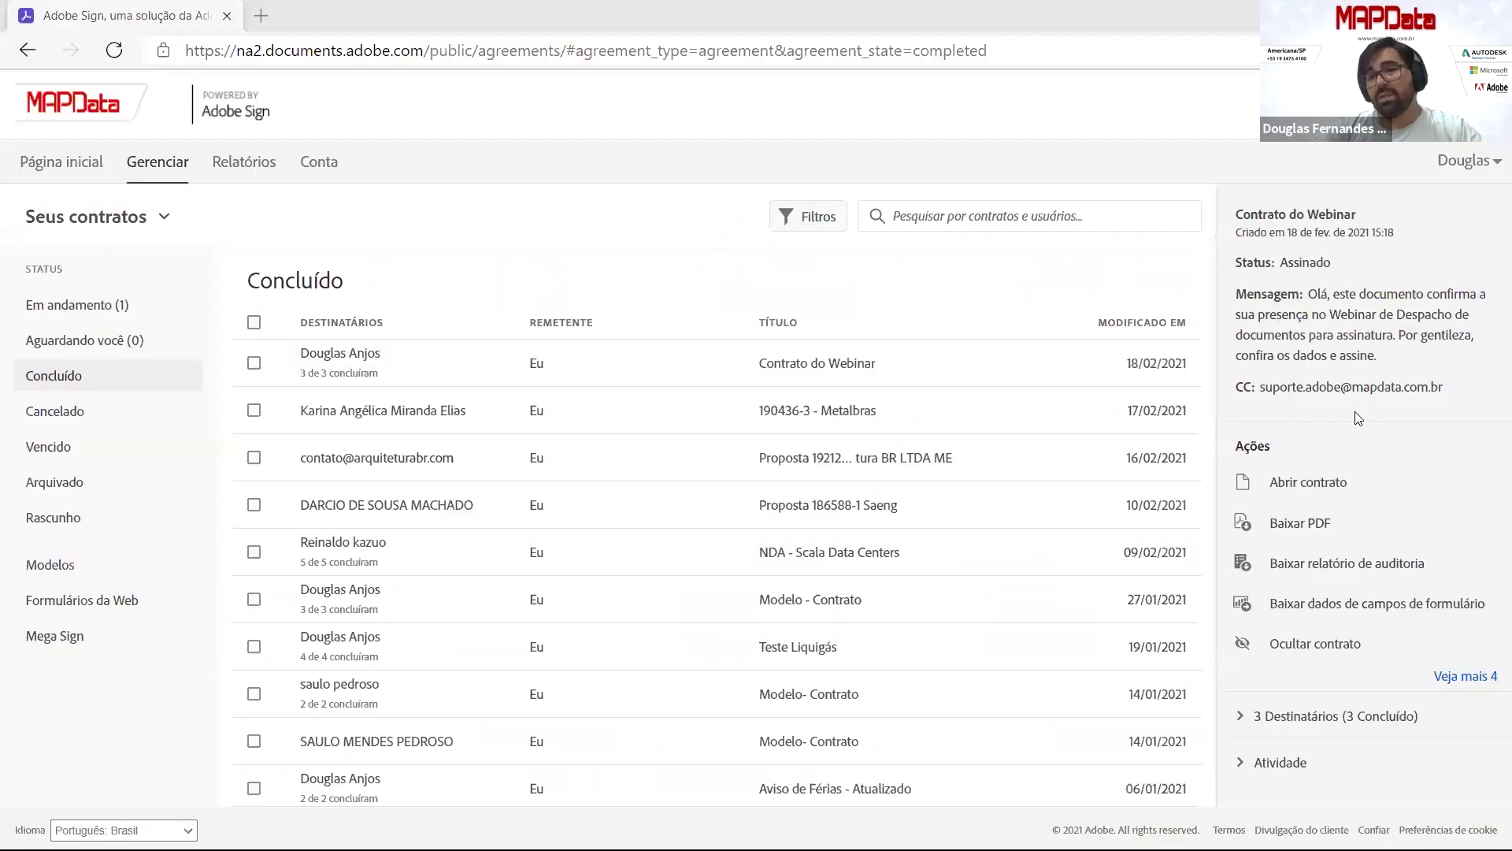
- Download Contrato do Webinar's audit report from the 'Veja mais 4' actions
mouse_move(1102, 368)
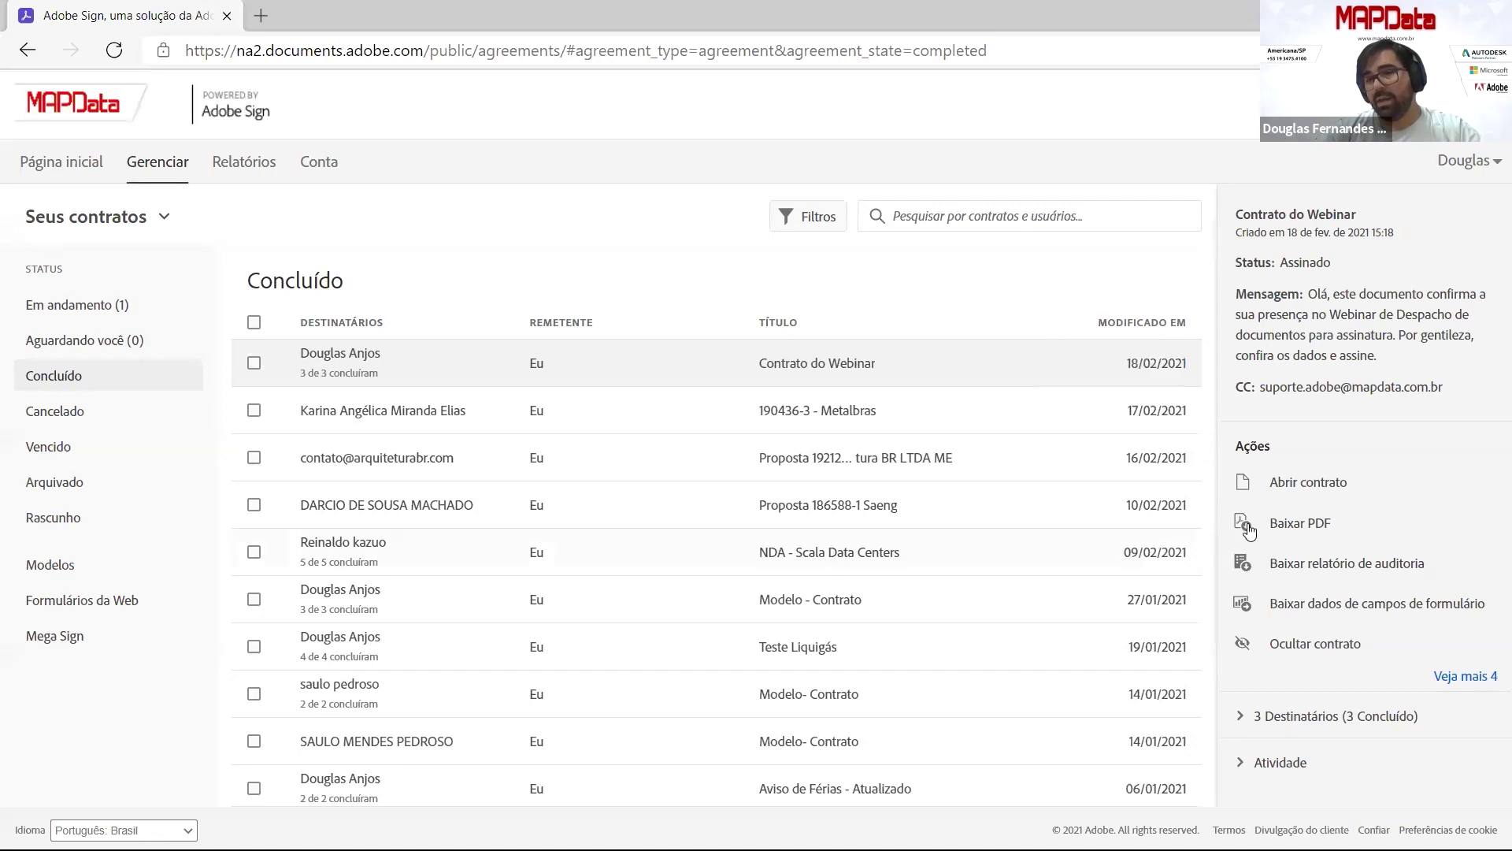
click(1465, 676)
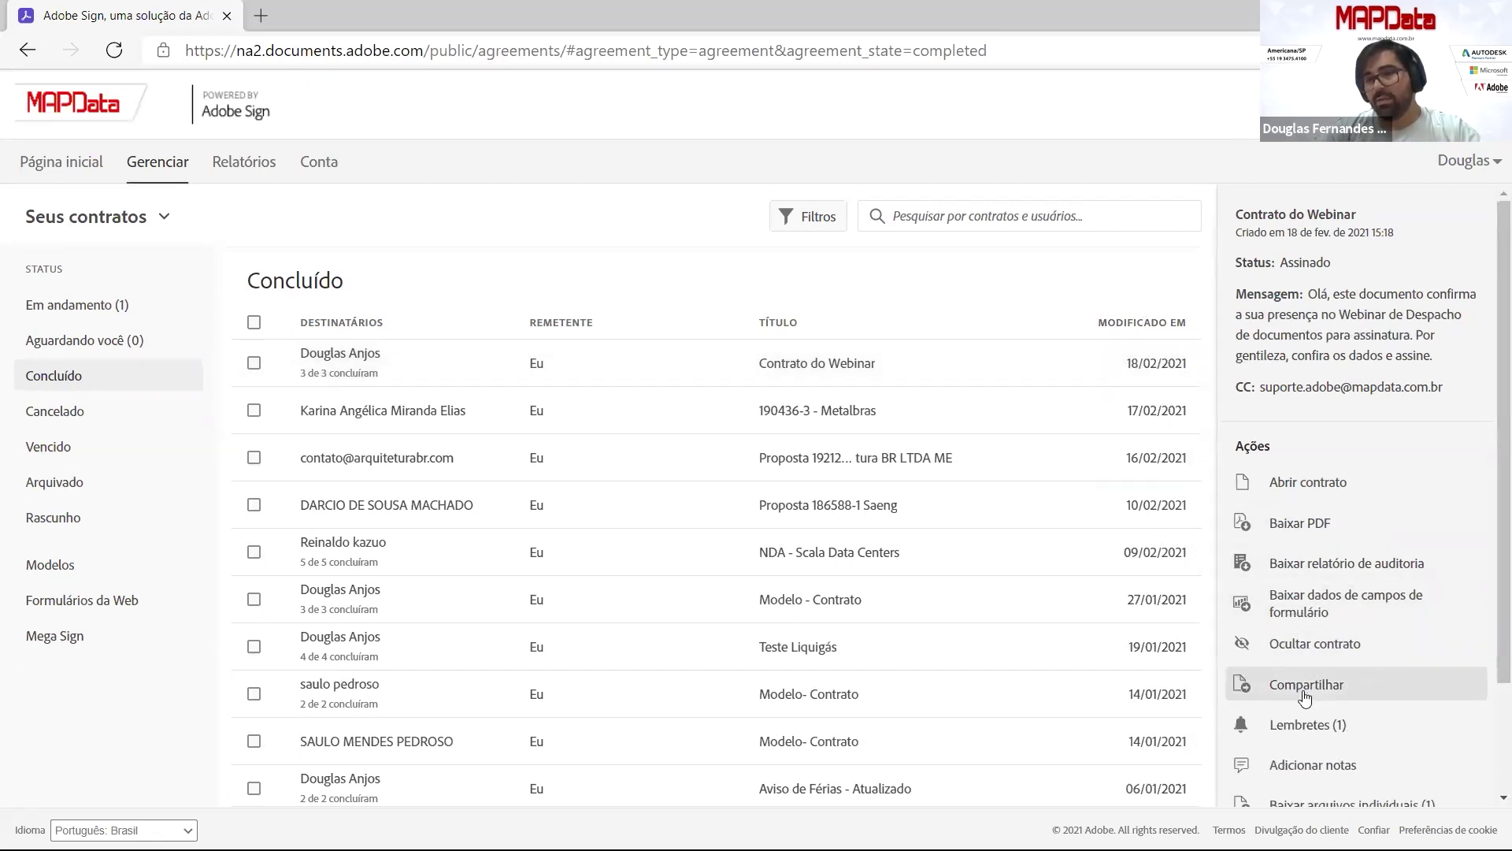
click(1316, 554)
click(1304, 565)
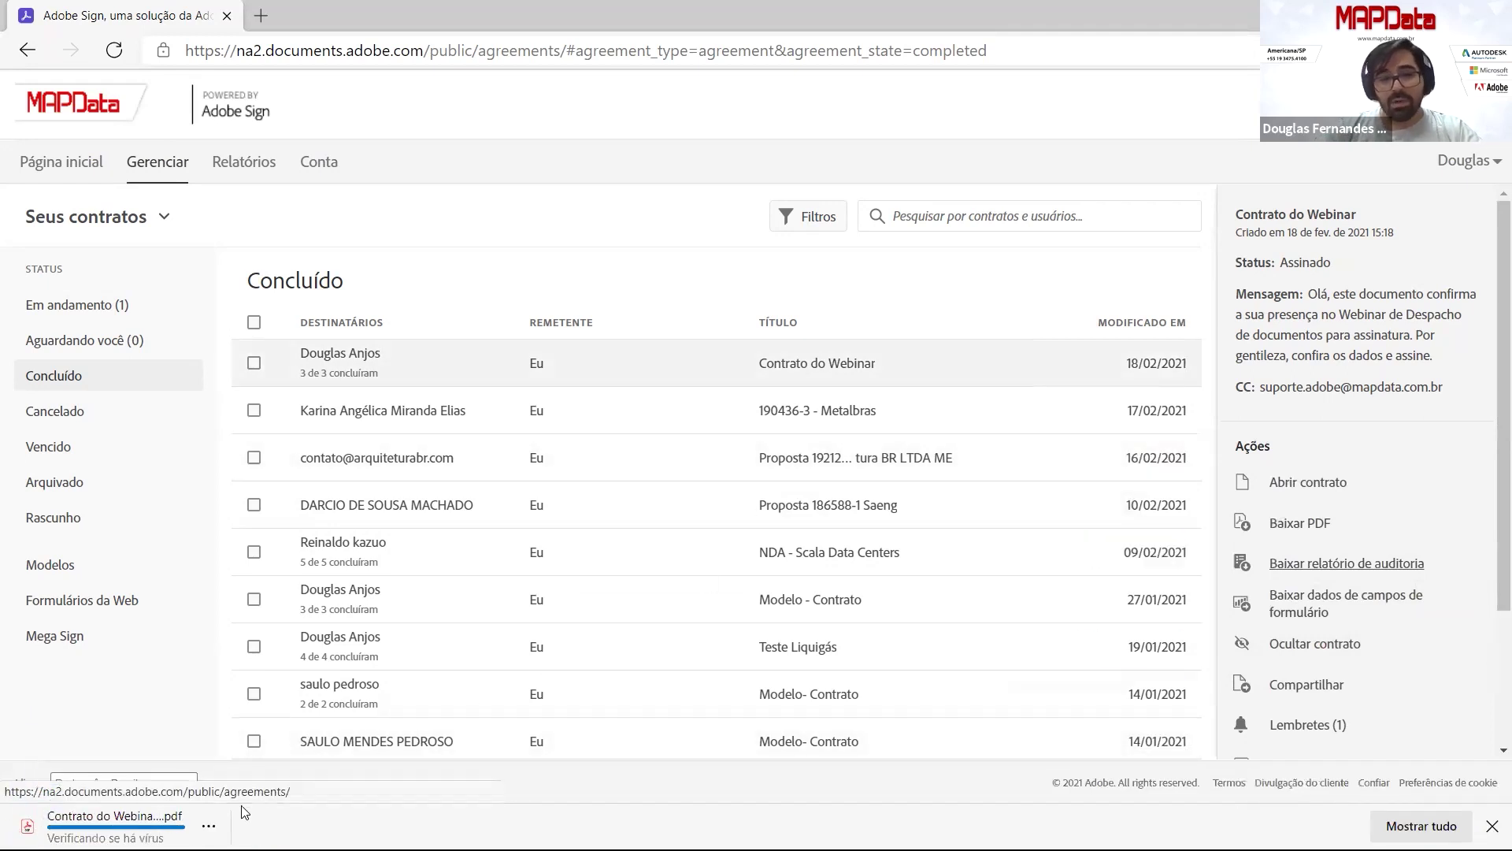
- Show 'Contrato do Webinar - Rel. de aud.pdf' in the Downloads folder and open it in Acrobat
click(208, 826)
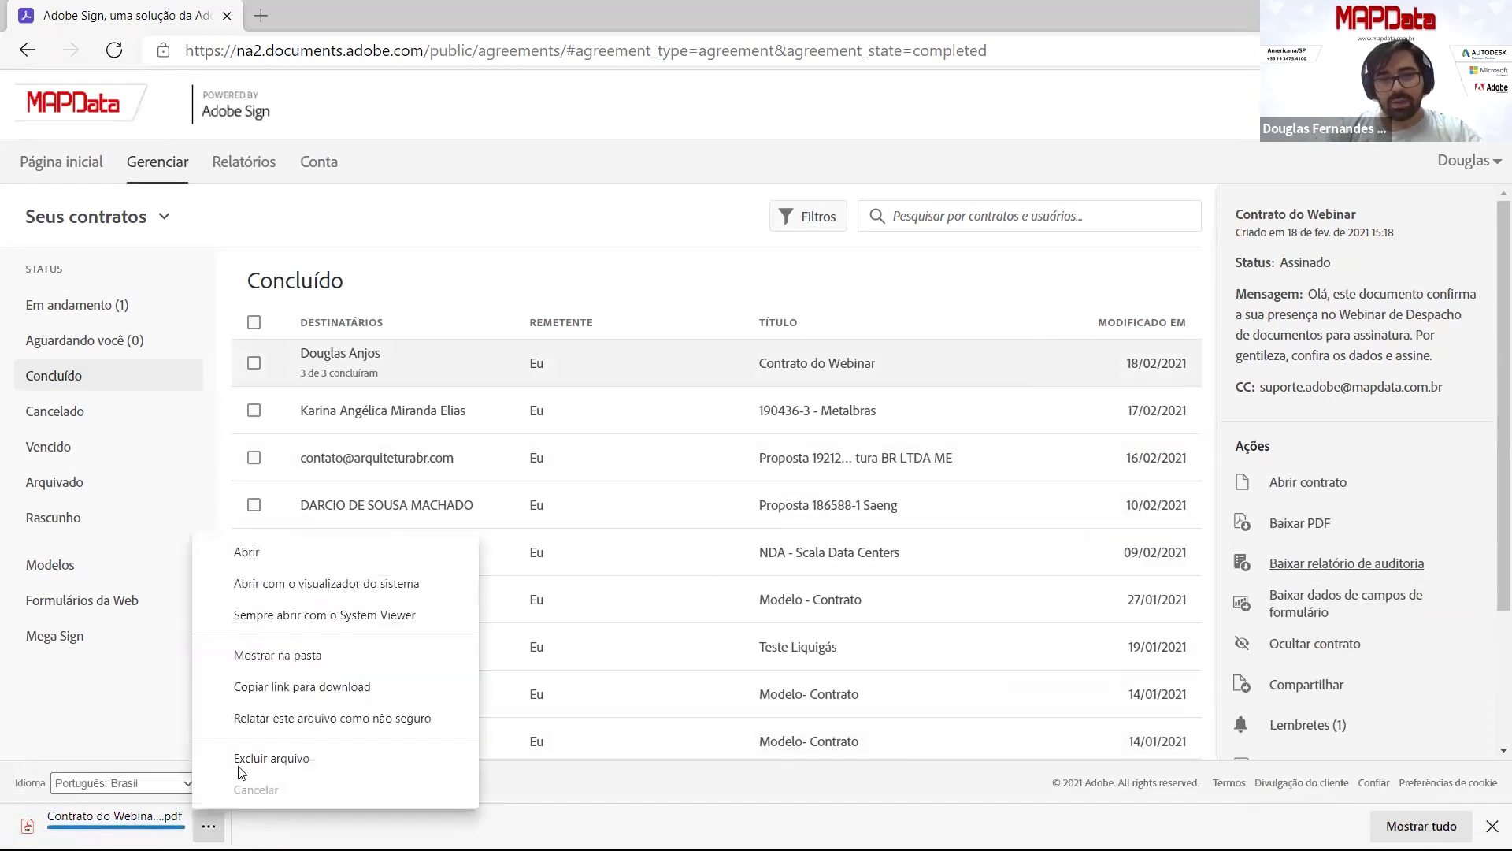
click(275, 657)
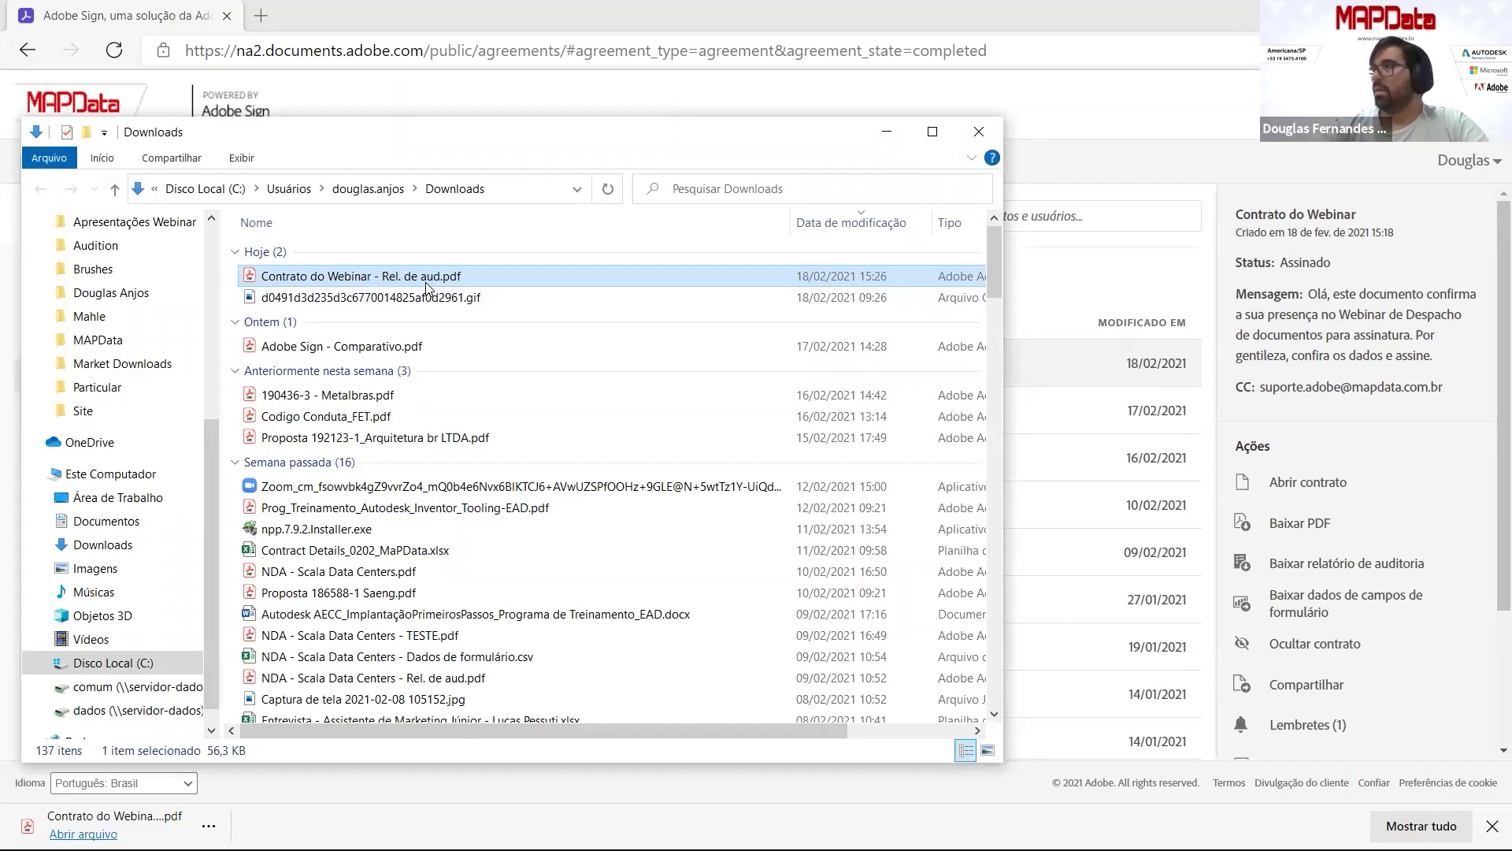
double_click(426, 277)
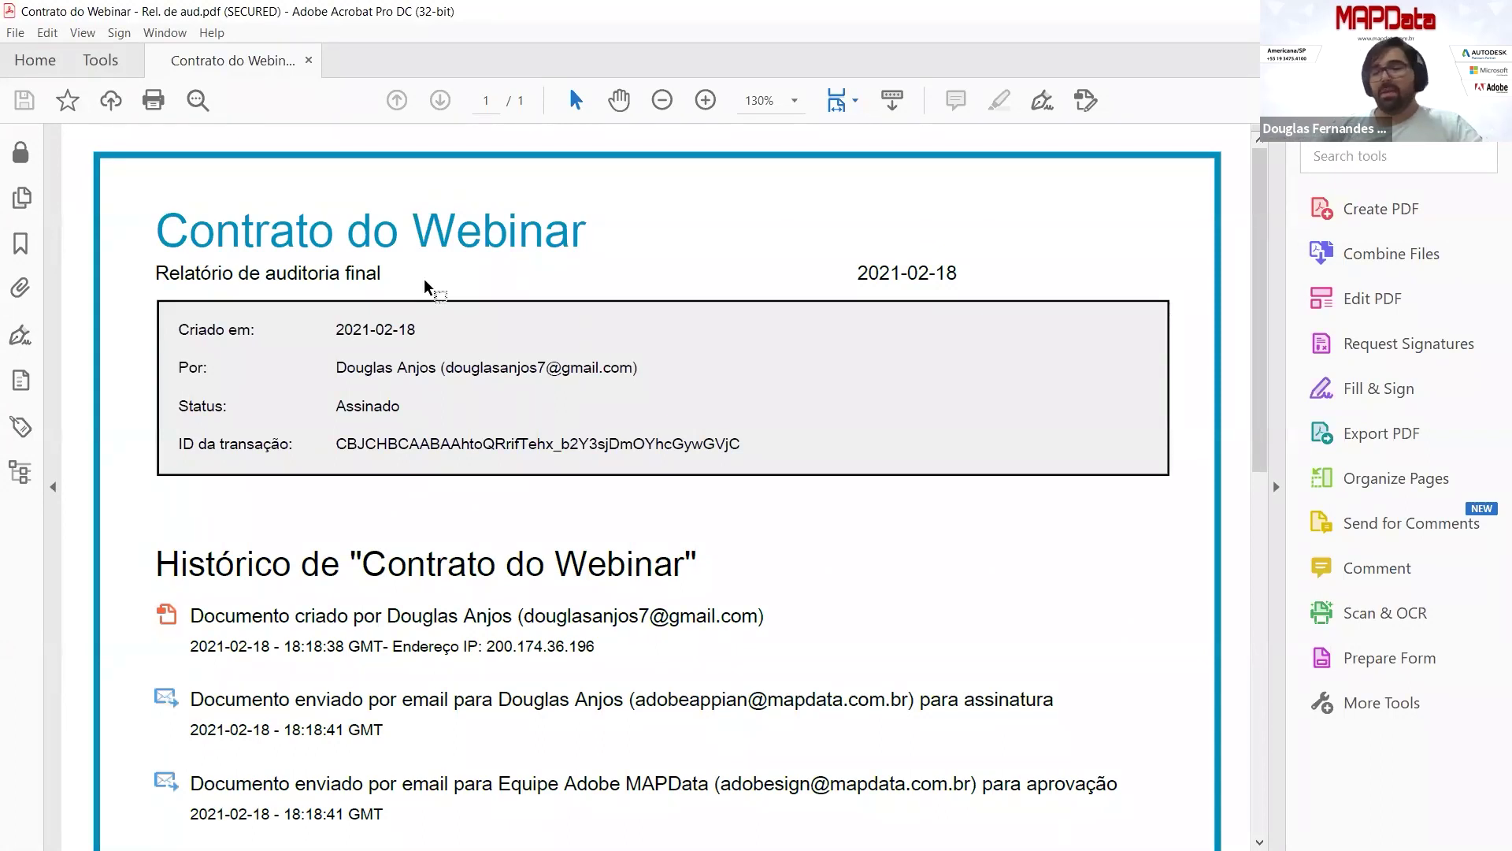
- Copy the 'ID da transação' value from the audit report and open a blank browser tab
drag(337, 483, 743, 487)
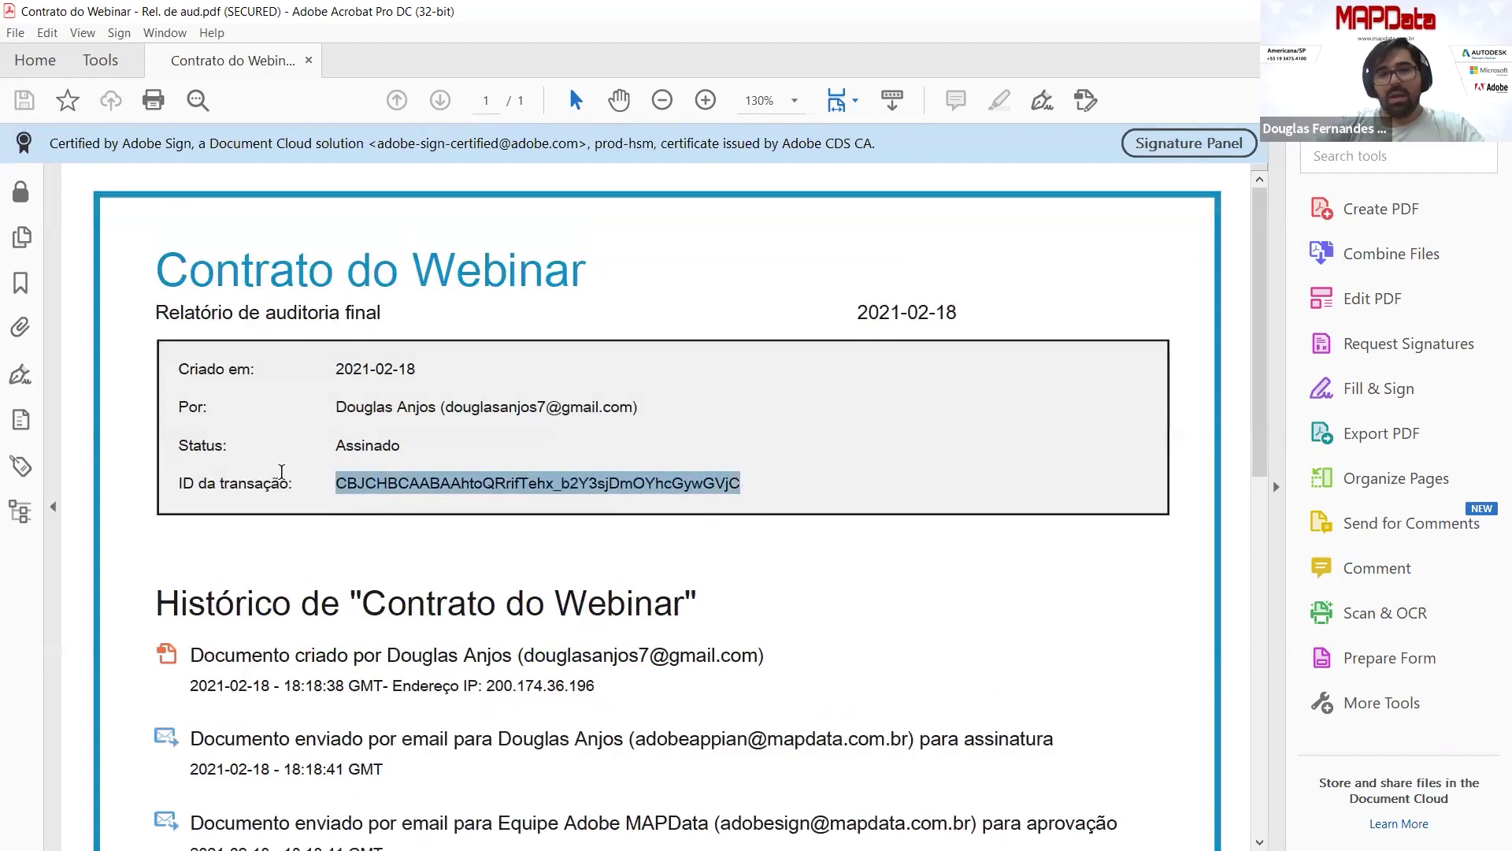
key(ctrl+c)
key(alt+Tab)
key(alt+Tab)
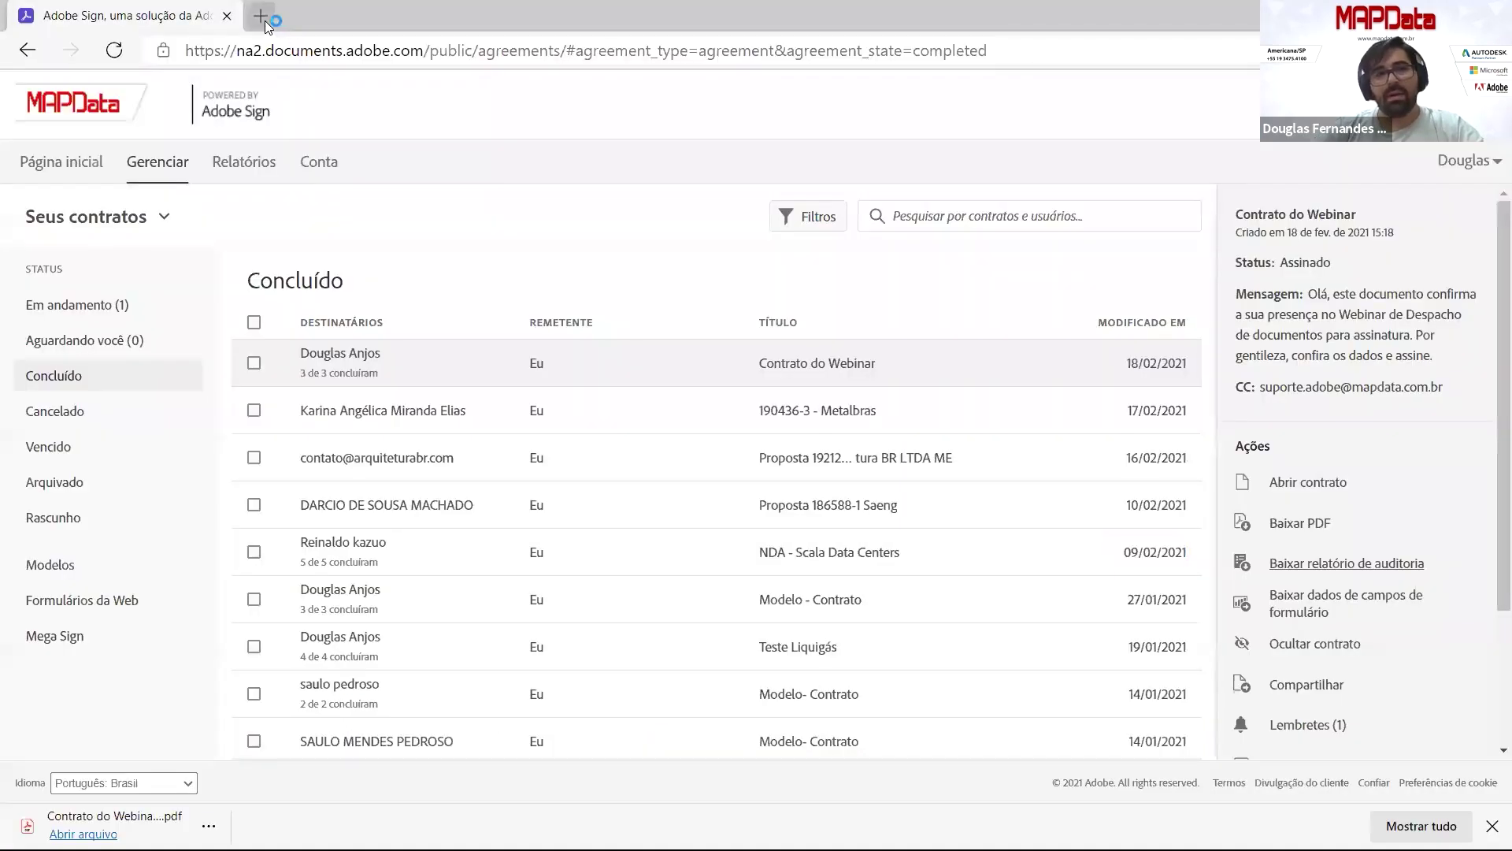
click(260, 16)
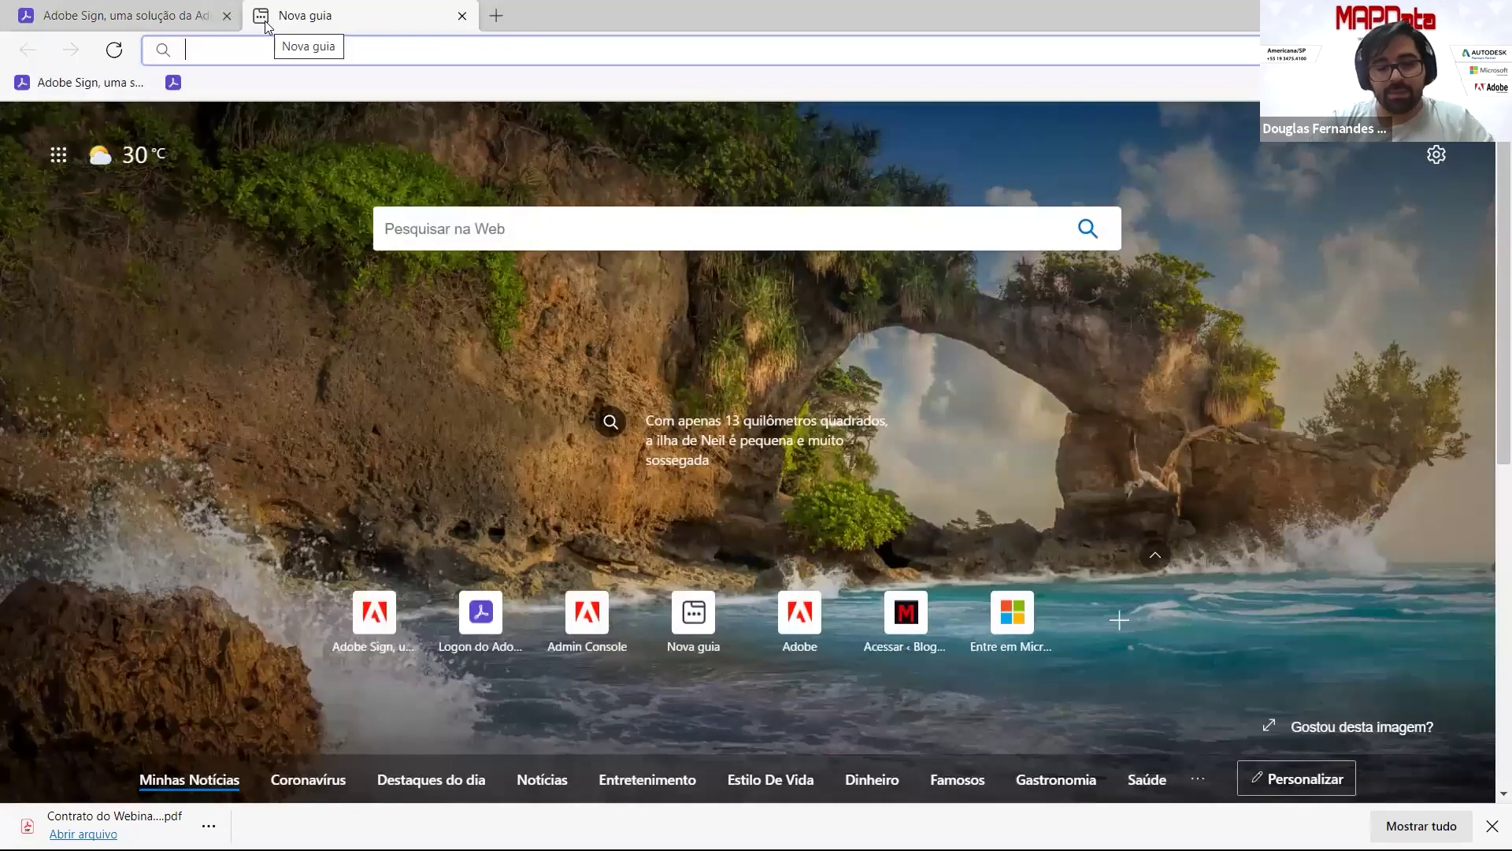
- On the Adobe Sign /verifier page, paste the transaction ID into 'Número da transação' and verify it
text(vei)
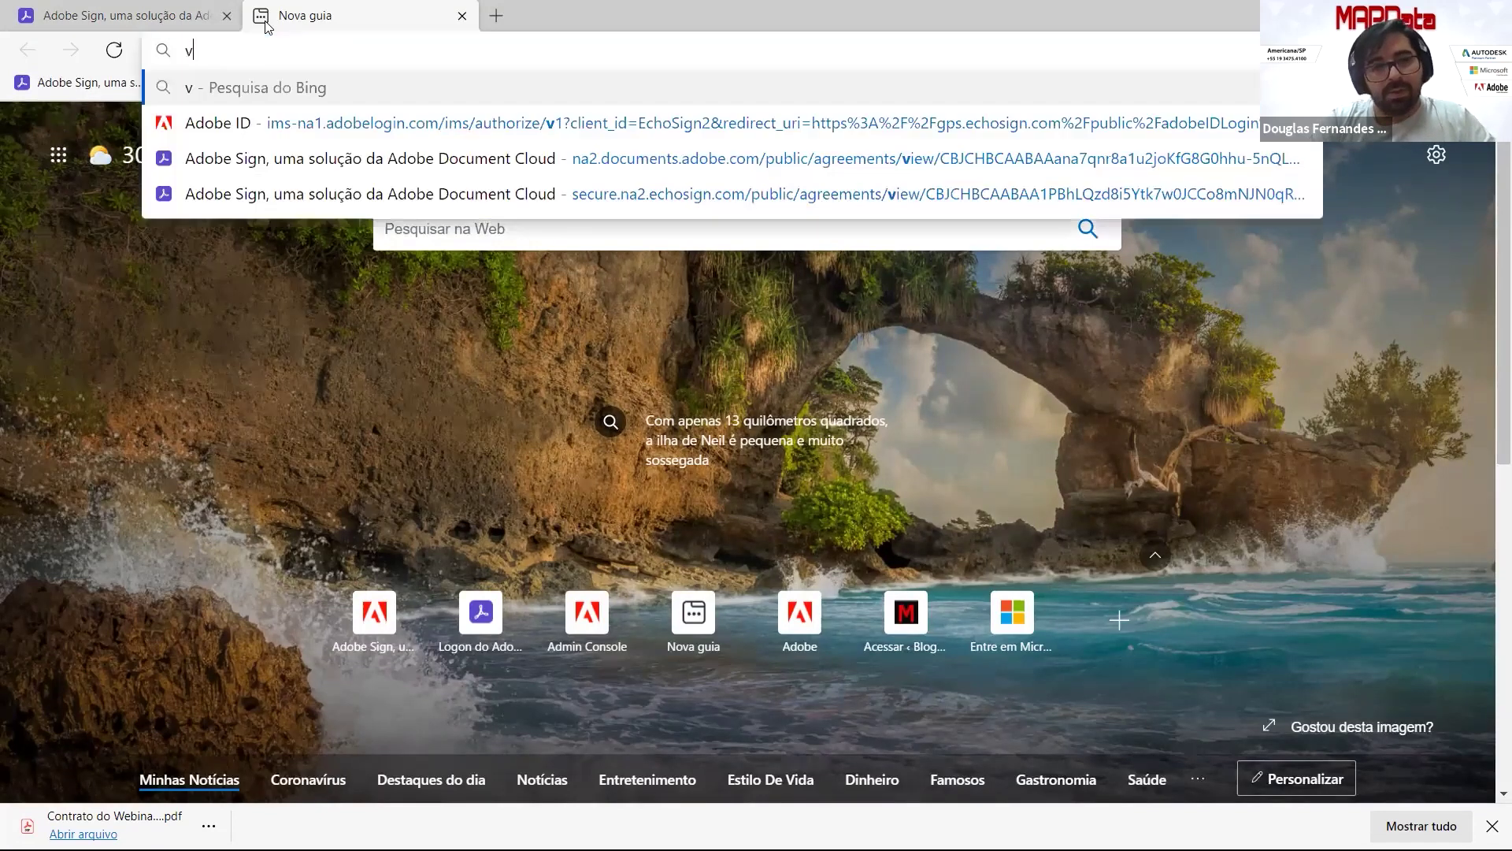
key(BackSpace)
text(ri)
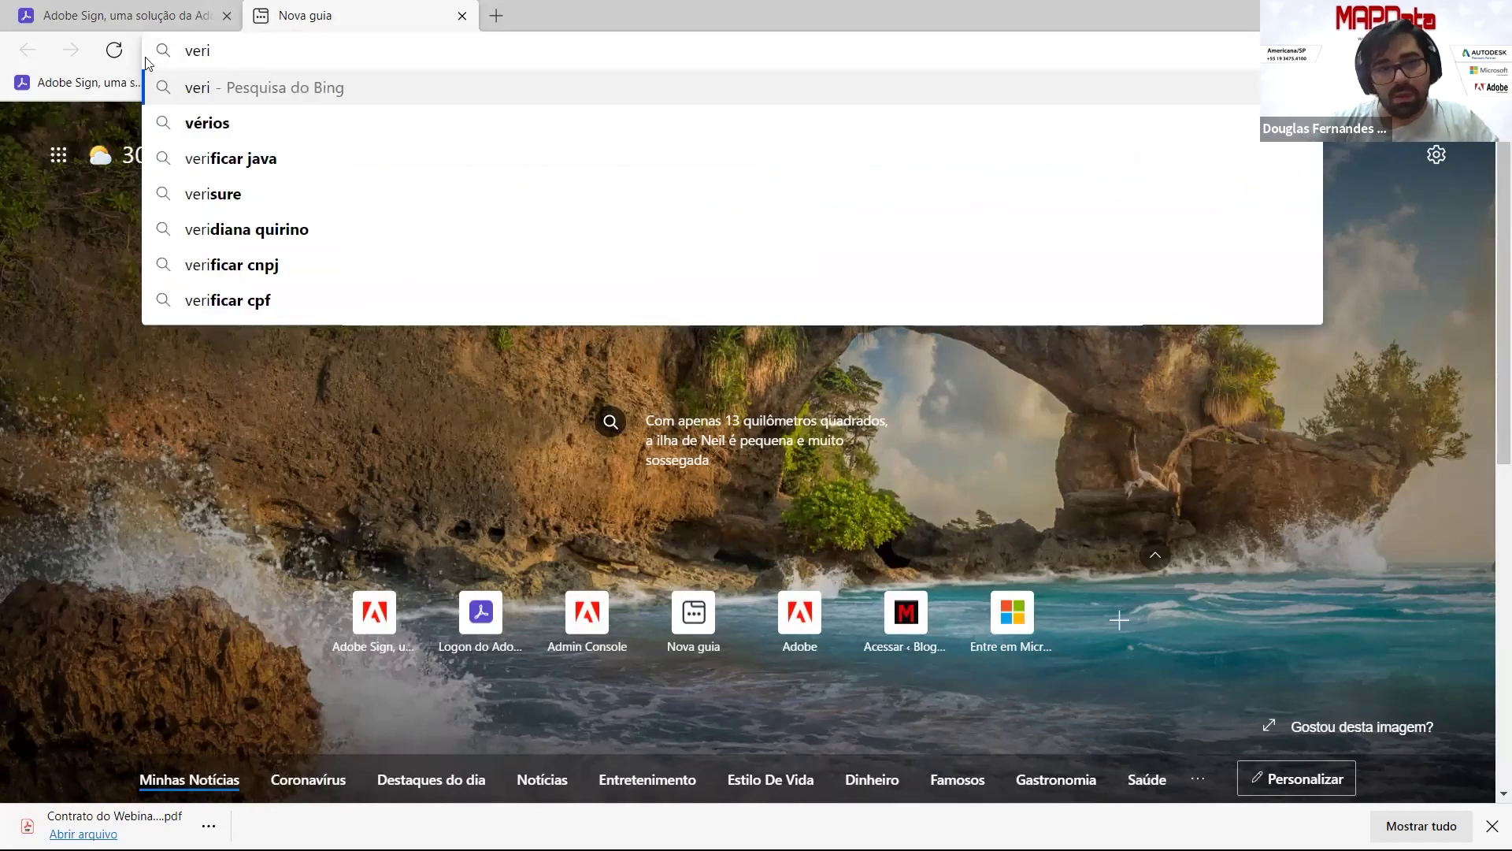
key(BackSpace)
key(BackSpace)
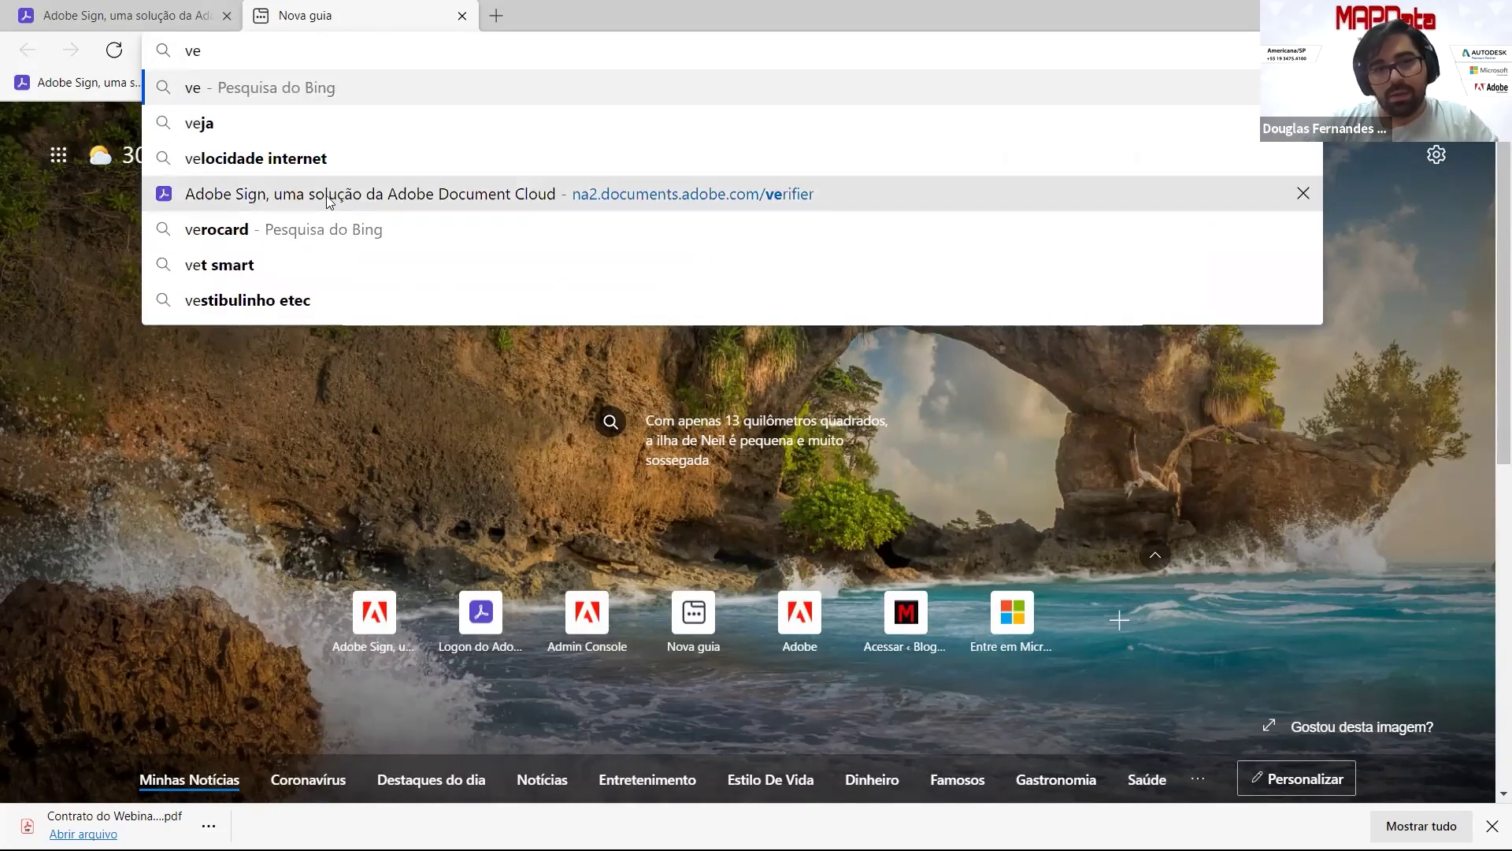
click(329, 197)
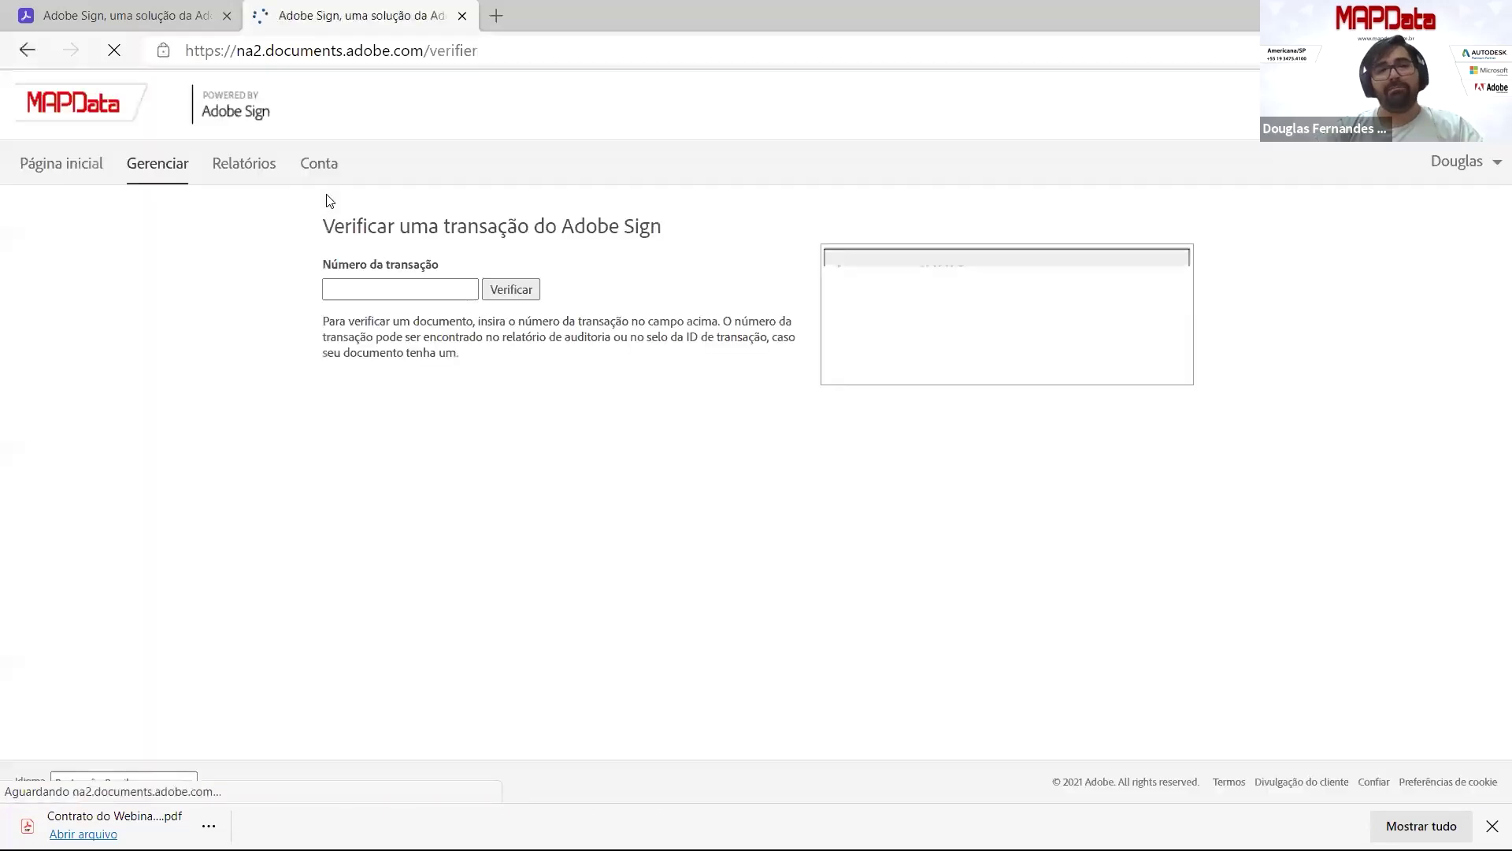
click(457, 289)
key(ctrl+v)
click(409, 506)
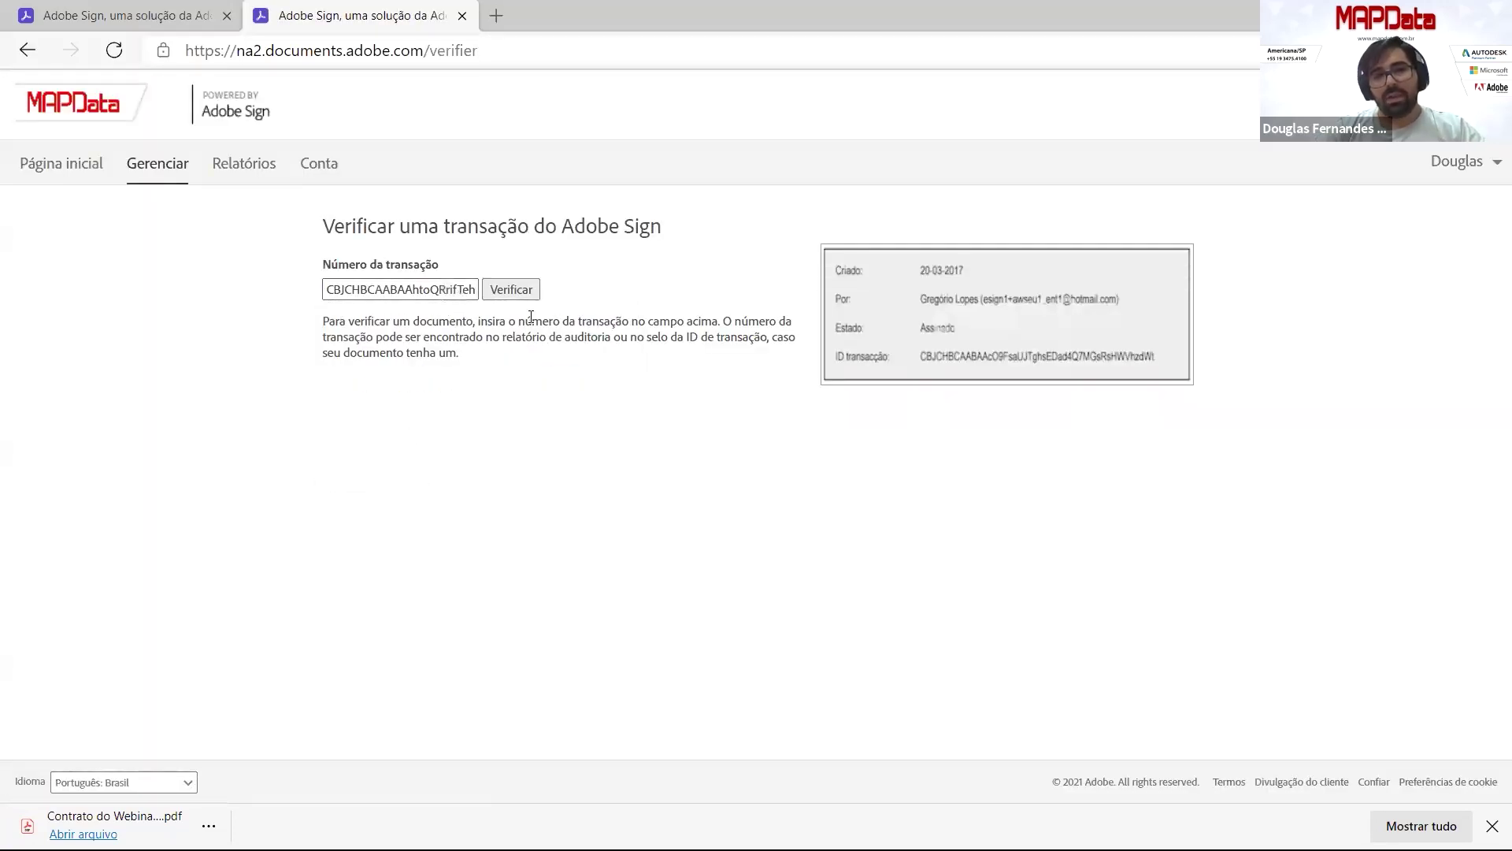
click(511, 290)
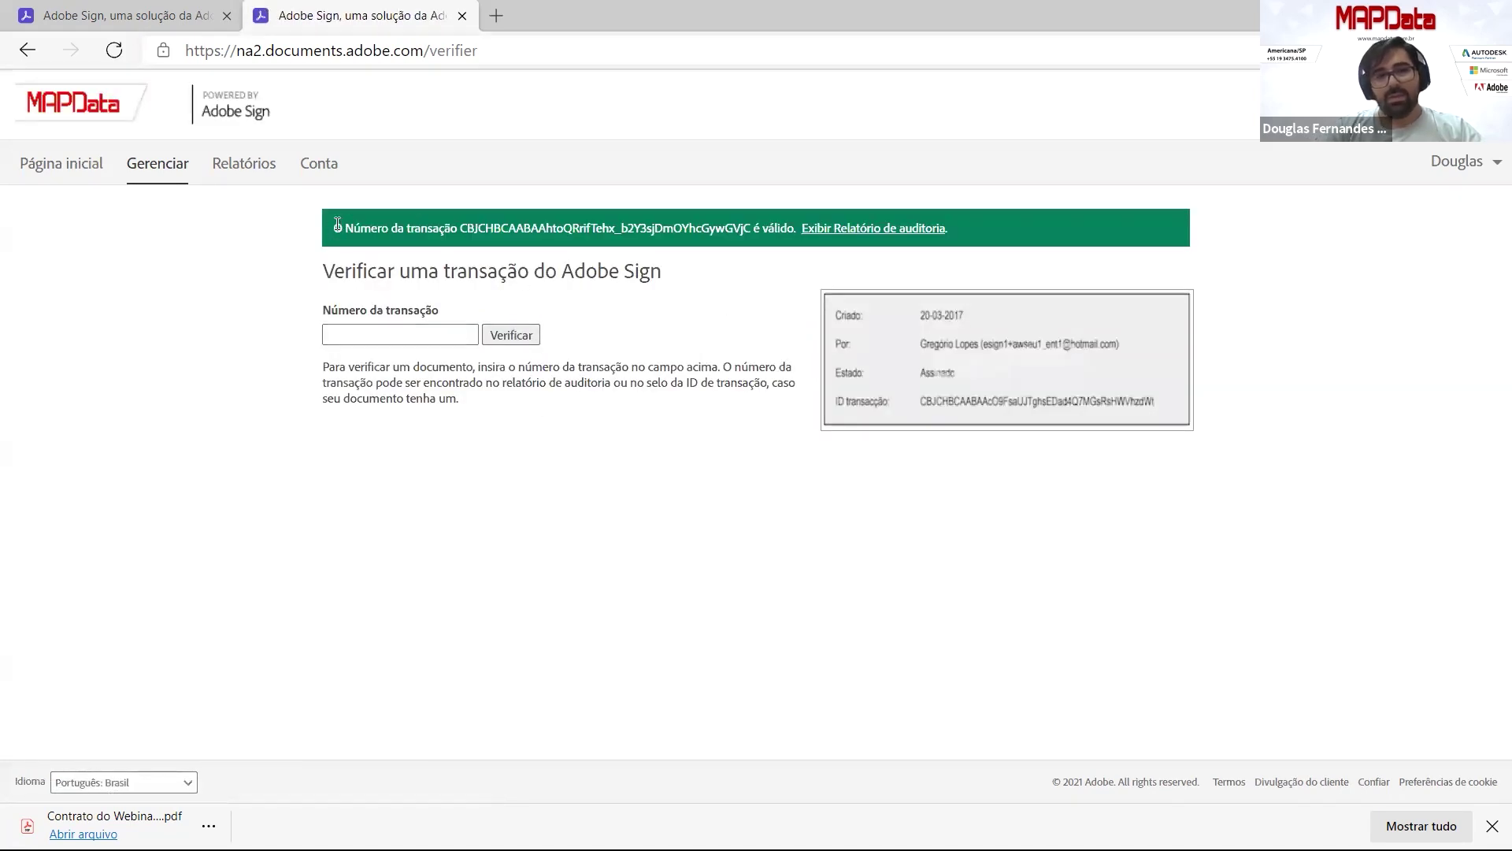
- Open 'Exibir Relatório de auditoria' from the validation message and return to the report in Acrobat
drag(618, 235, 727, 231)
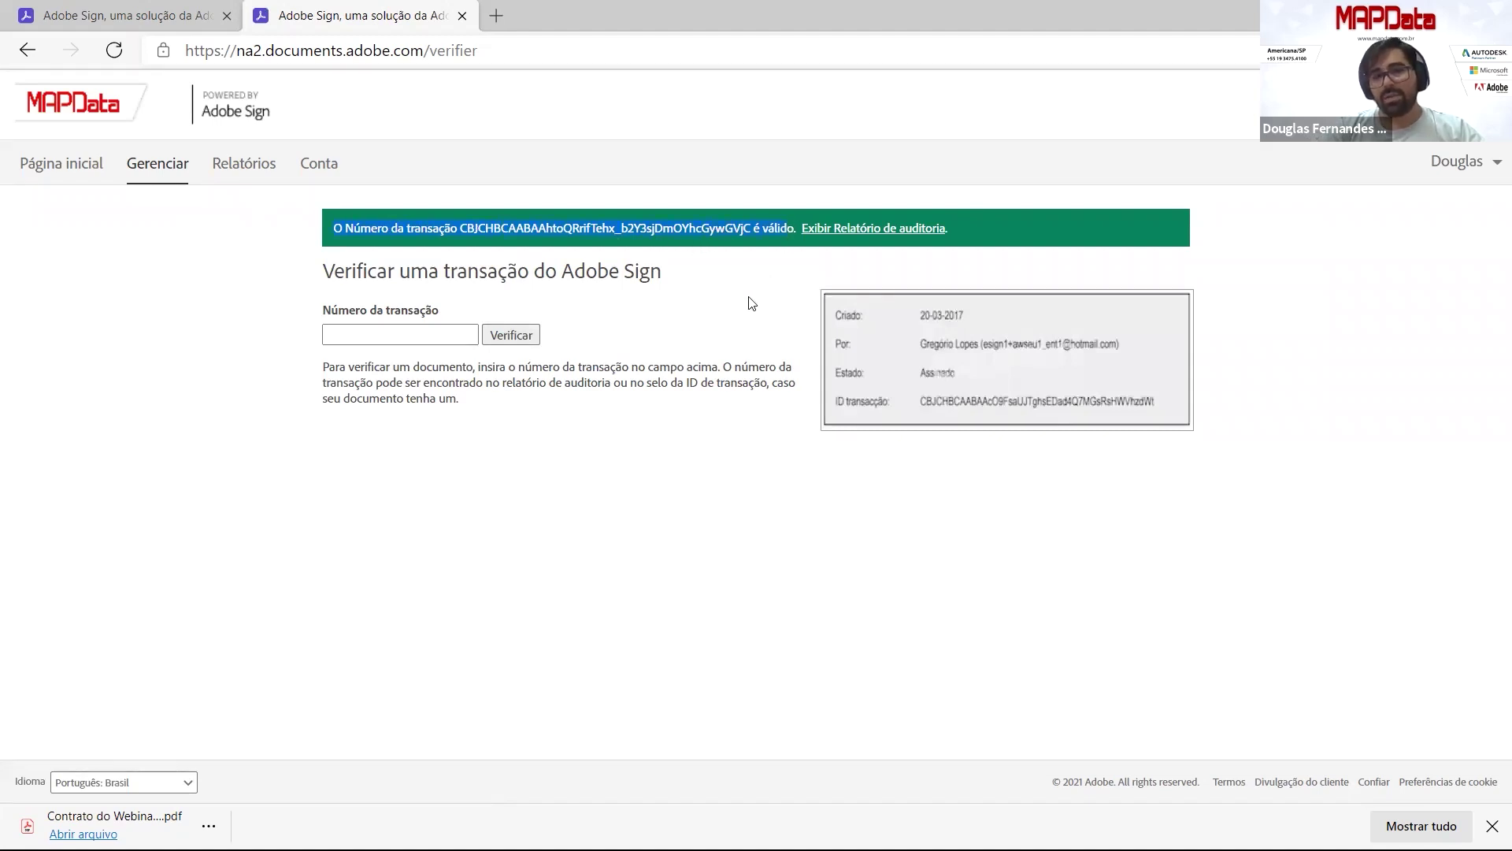
click(841, 231)
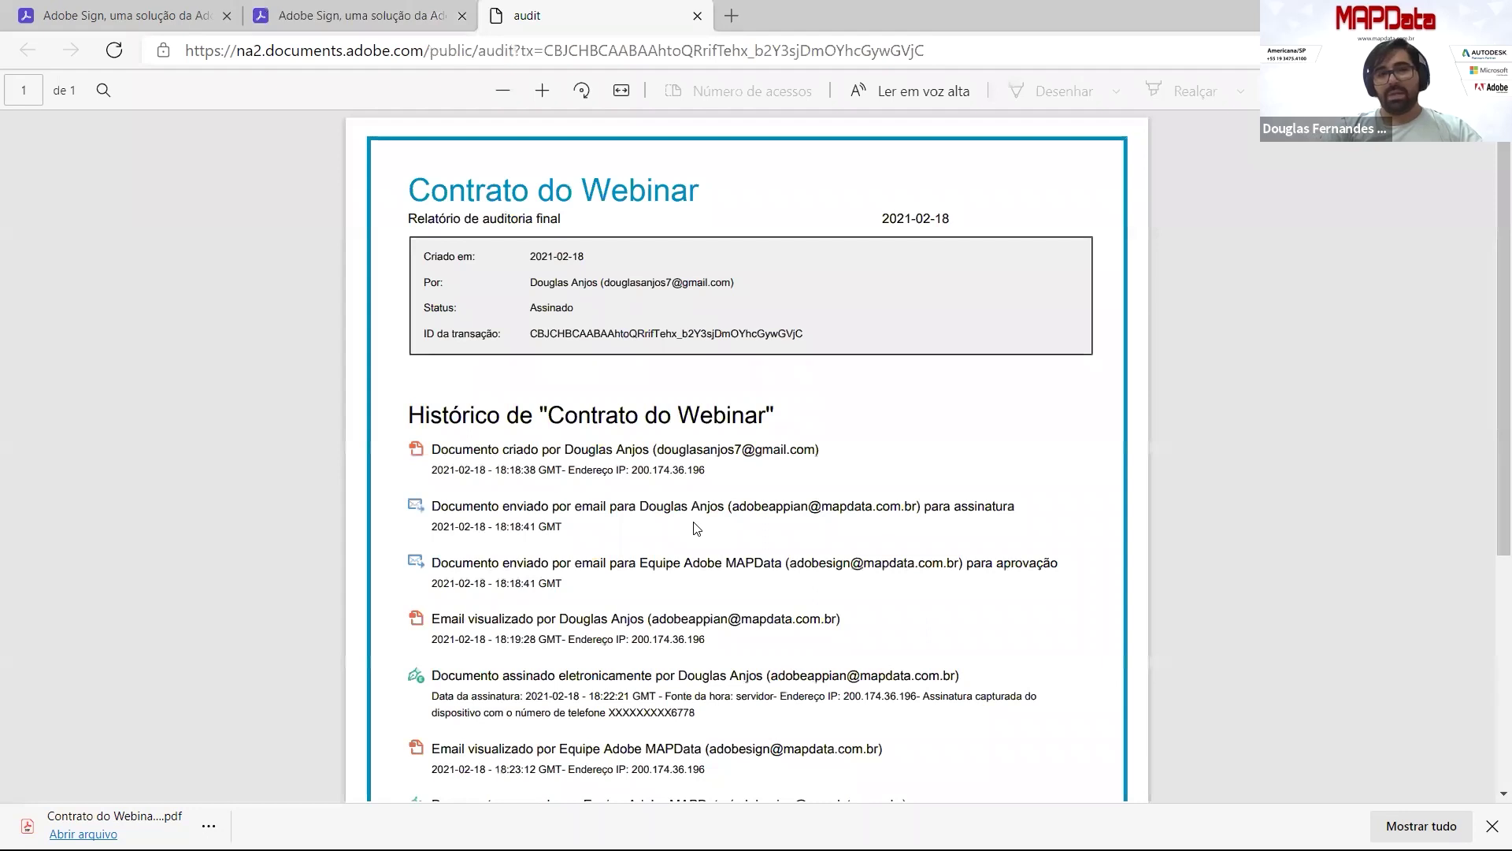
scroll(696, 529, down, 5)
scroll(695, 528, up, 3)
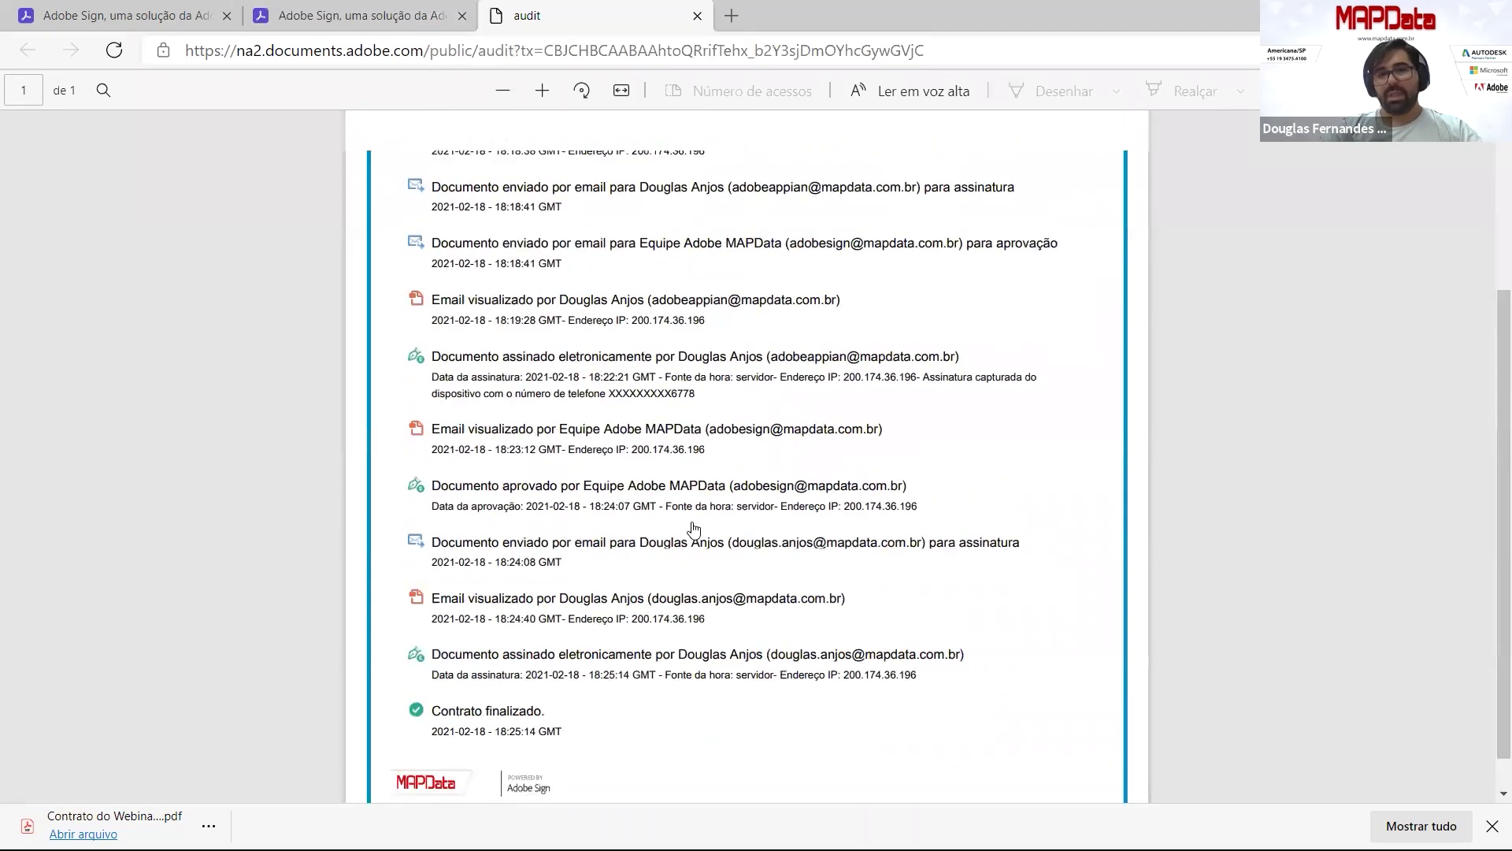
scroll(694, 529, up, 2)
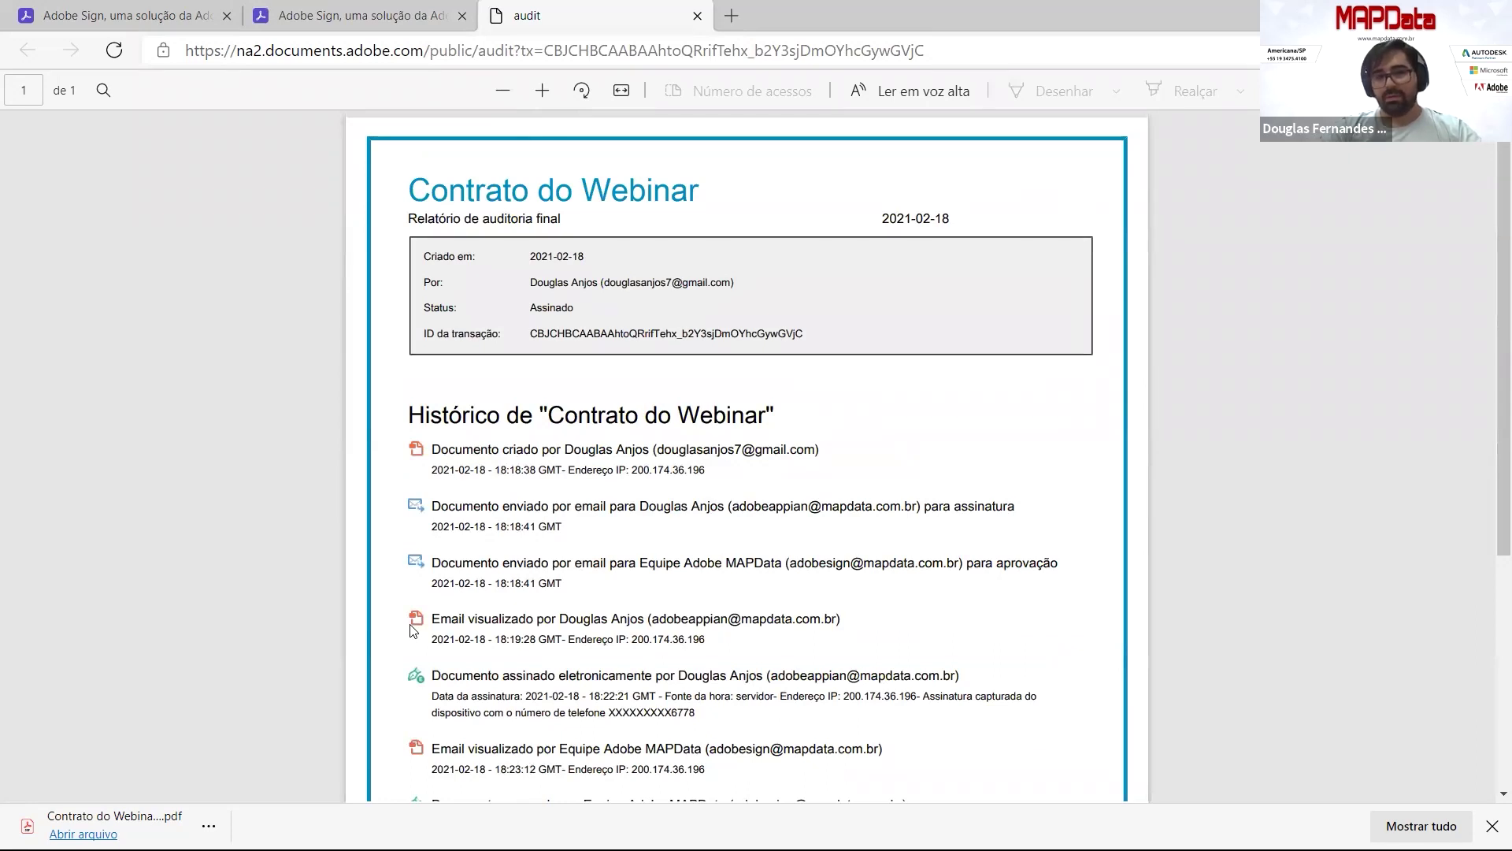
key(alt+Tab)
key(alt+Tab)
key(alt+Tab)
- Expand the certified signature in the Signature Panel to show the report is unmodified and the signer is valid
click(28, 348)
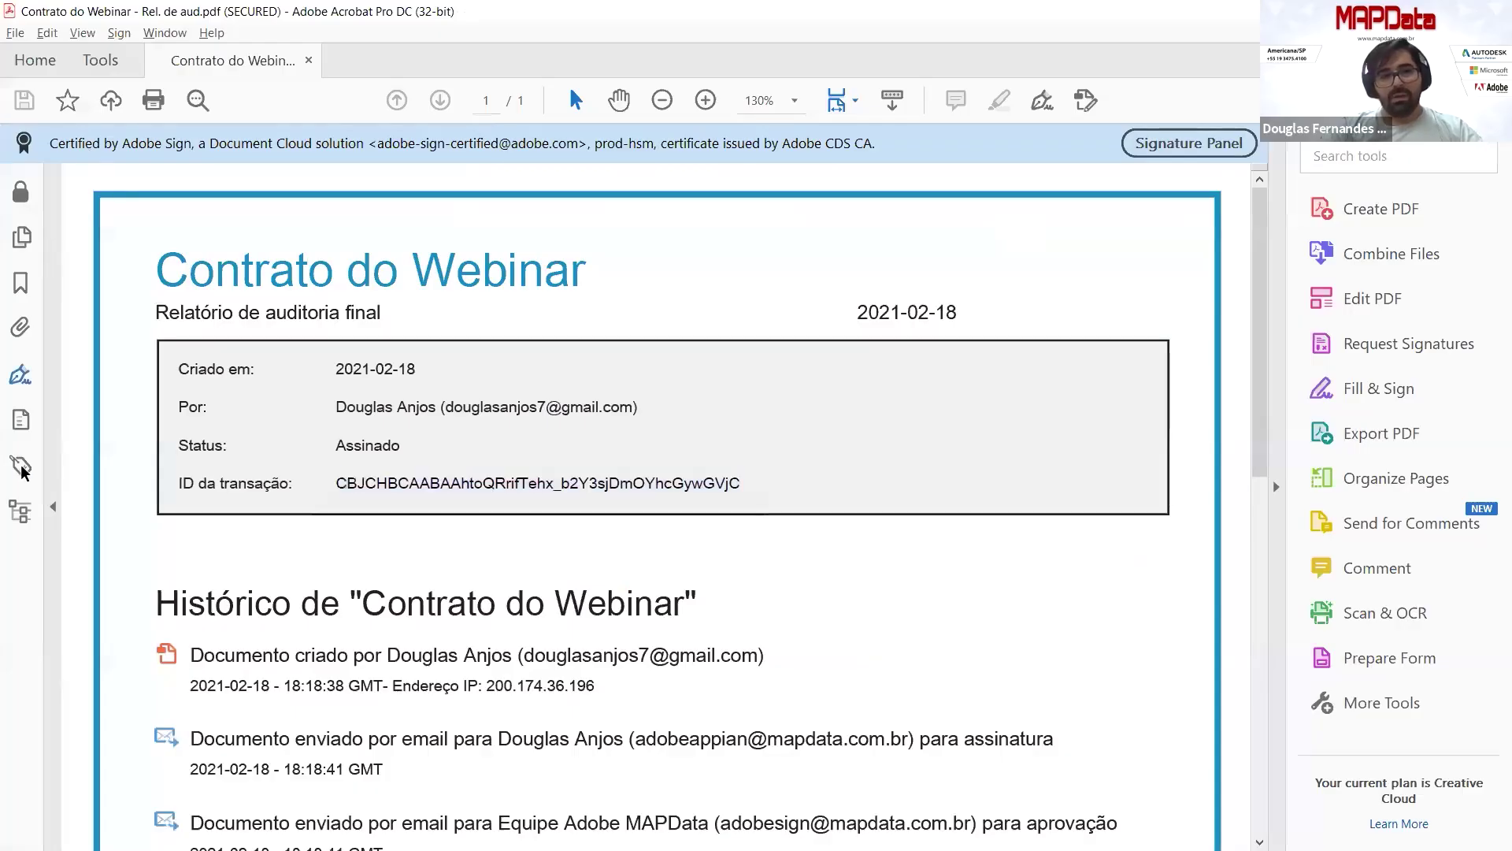
click(14, 385)
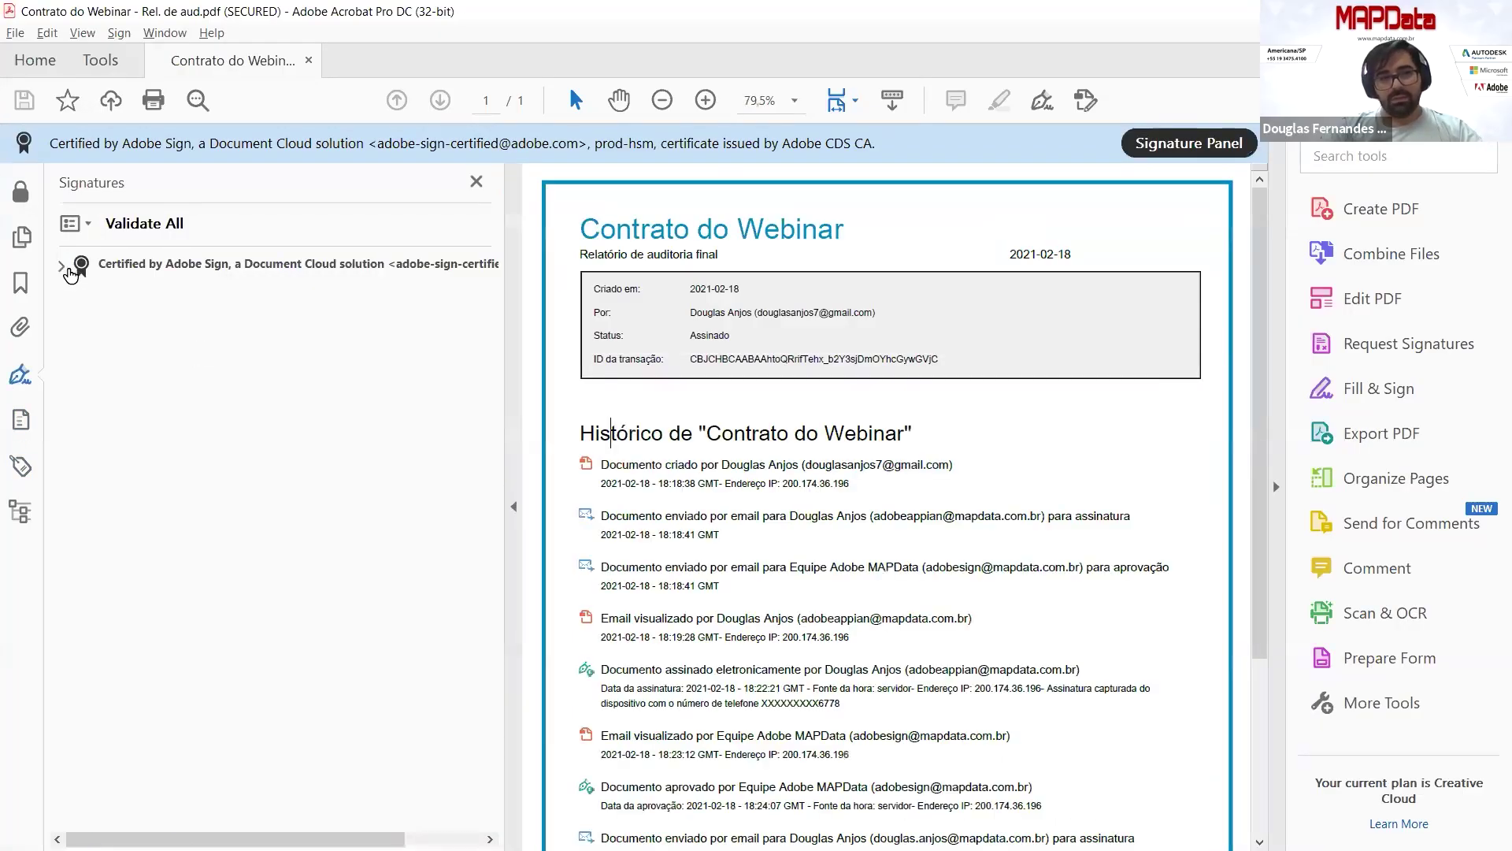
click(62, 265)
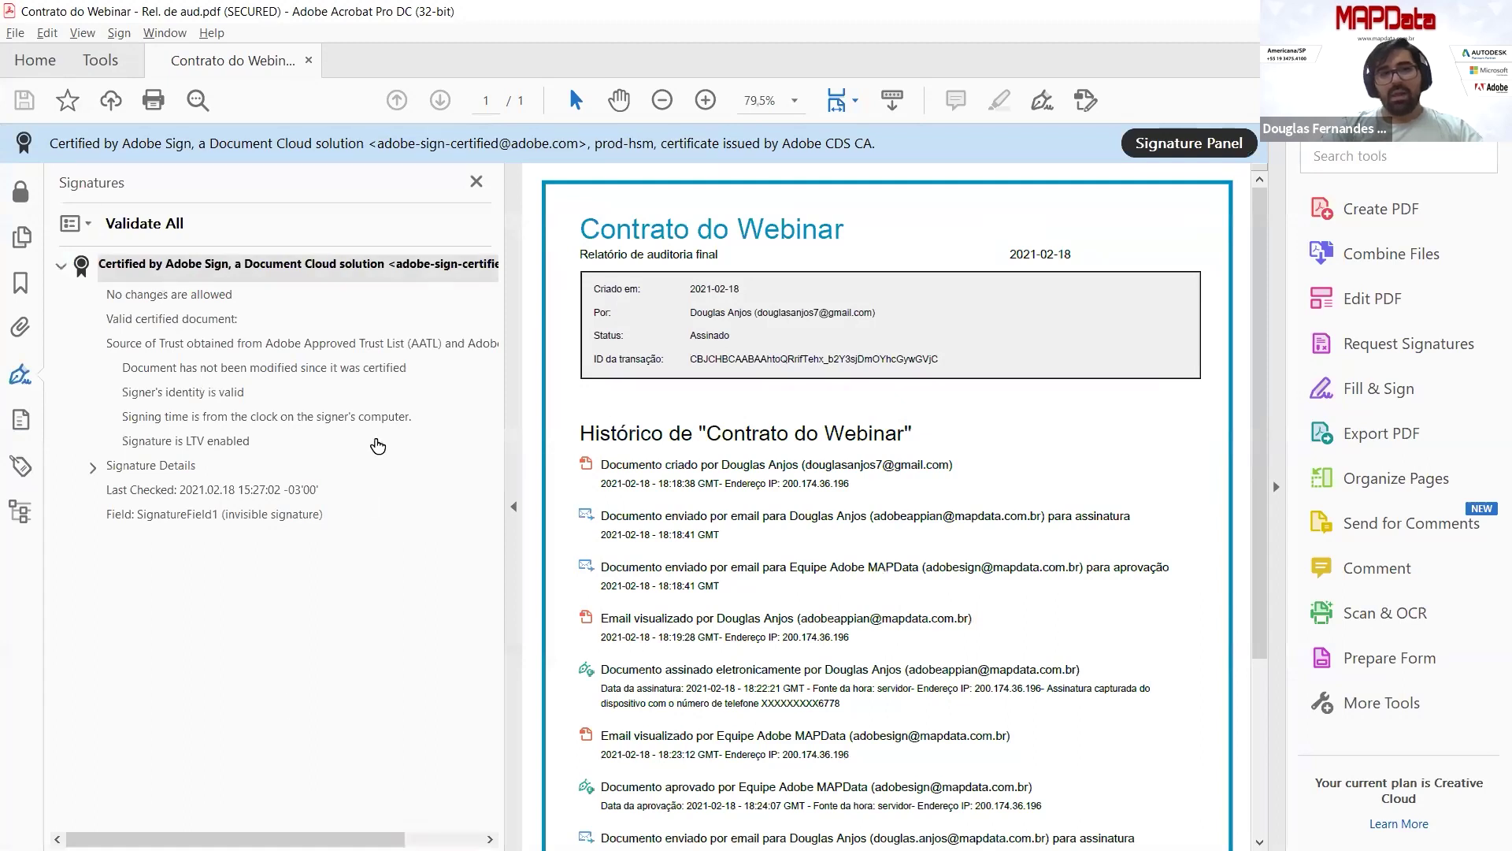